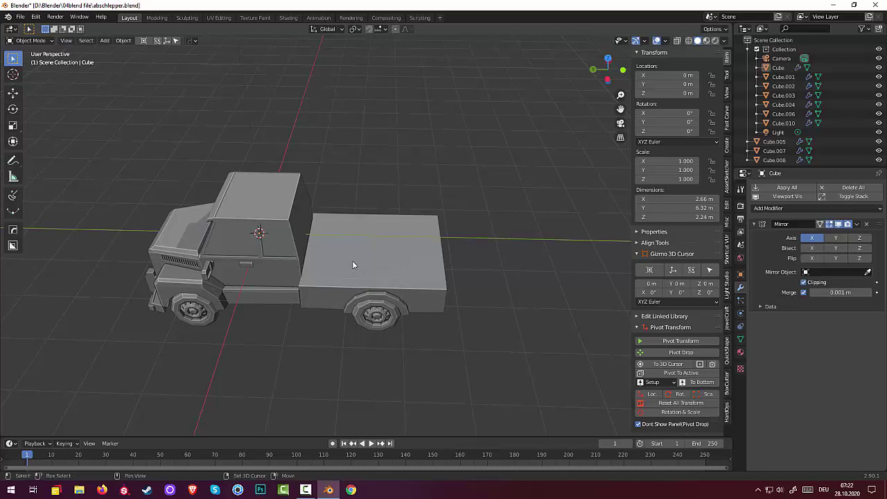
Step: Add a cube and move it along the Y axis to about -1.6 m, behind the cab over the truck bed
key(shift+a)
mouse_move(353, 260)
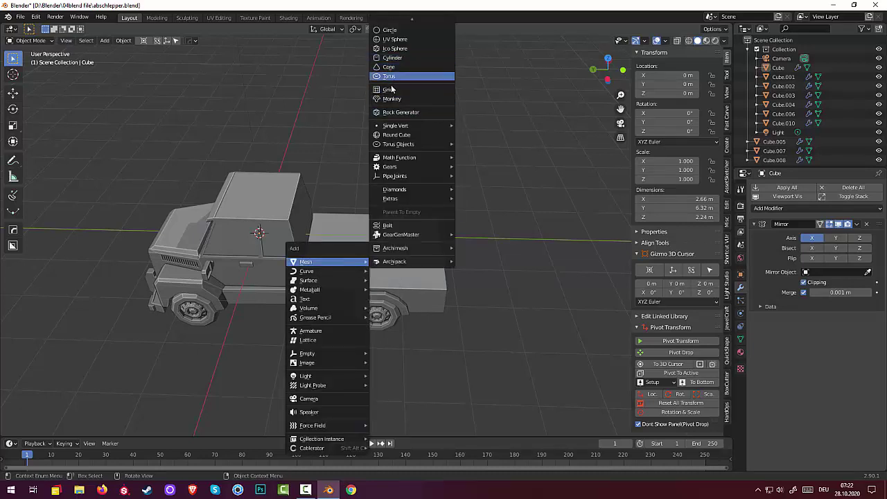
scroll(397, 38, up, 1)
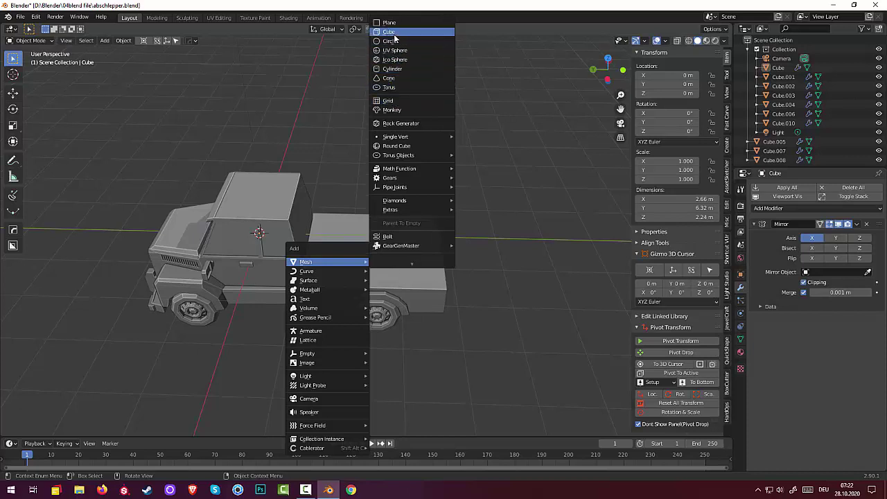
click(390, 33)
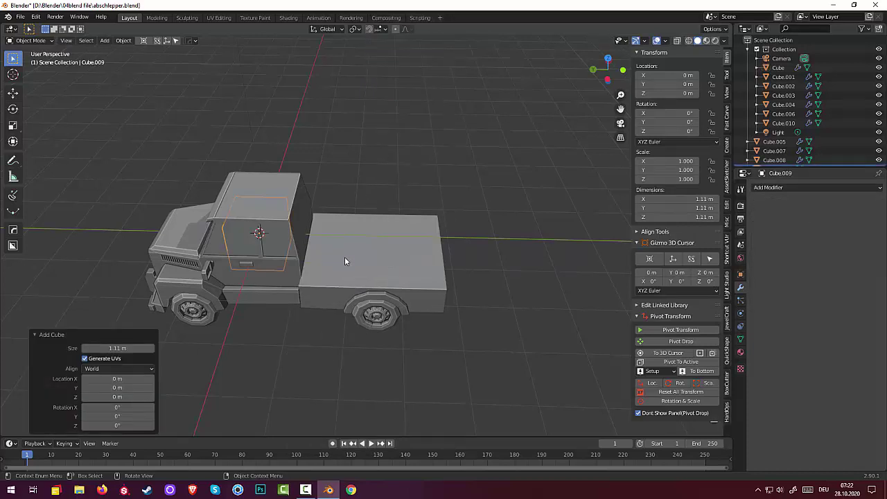
key(g)
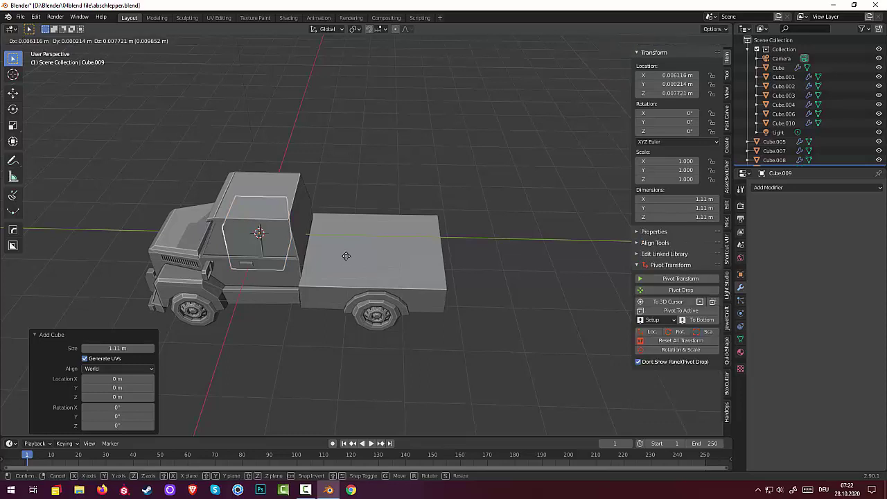
key(y)
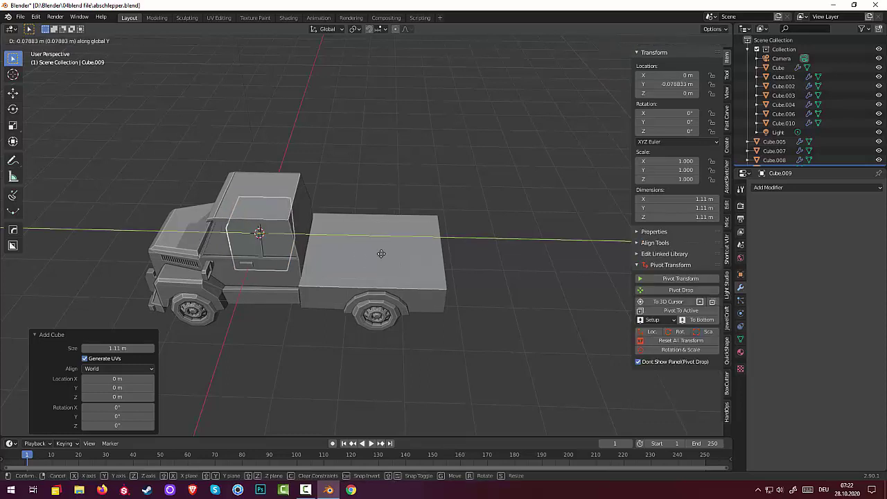
click(421, 245)
Step: Scale the cube uniformly to about 0.765 and raise it about 0.12 m along Z above the truck bed
middle_drag(441, 244, 367, 217)
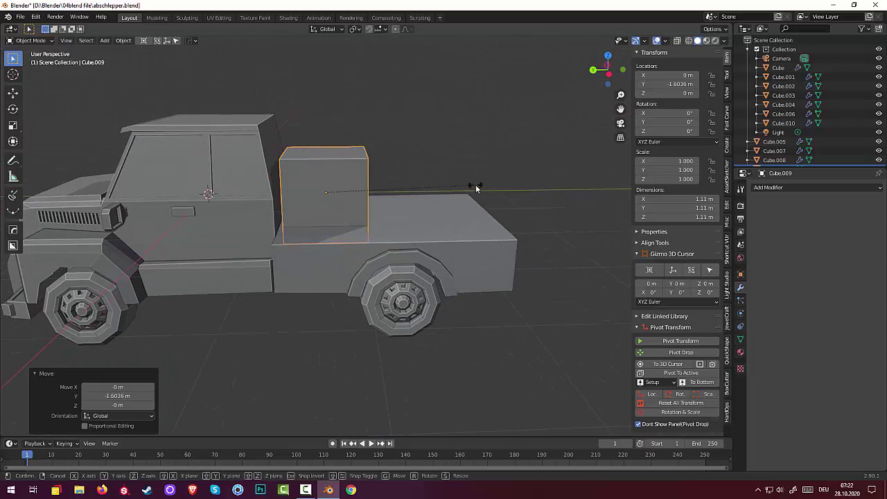
key(s)
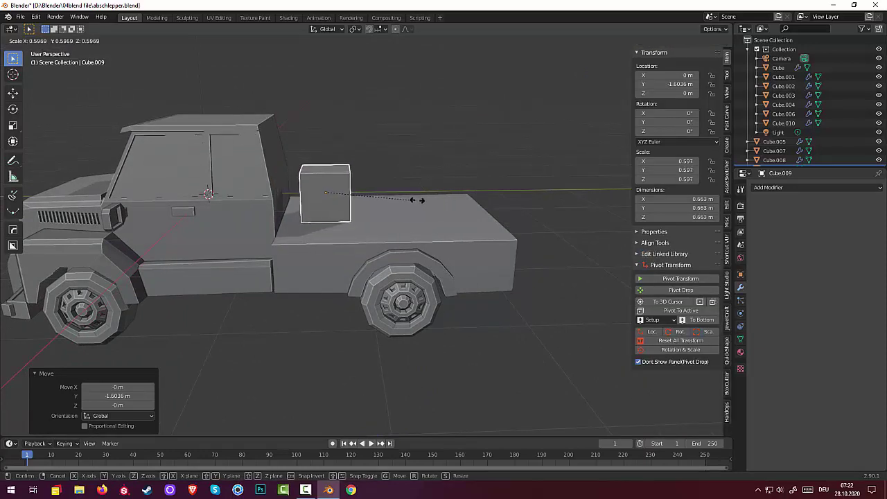
click(440, 199)
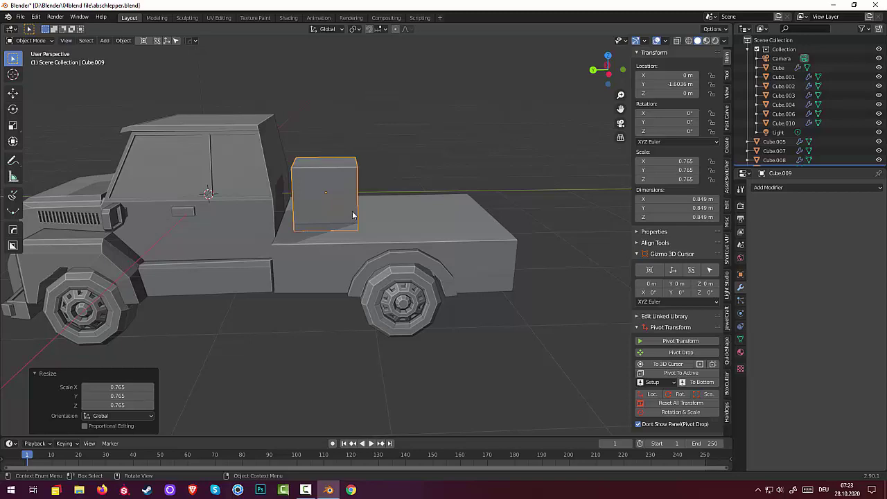
key(g)
key(z)
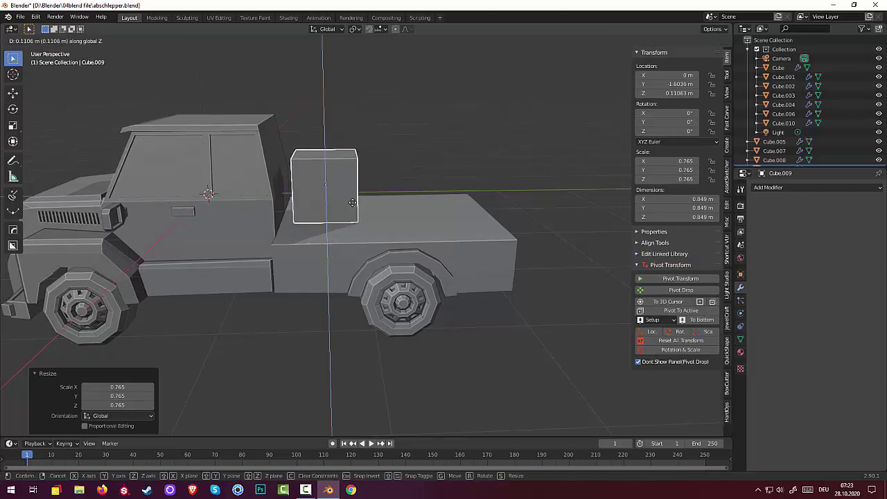
click(352, 199)
Step: In Edit Mode, select the cube's four top vertices and scale them to about 0.7 to taper the block
middle_drag(391, 206, 325, 246)
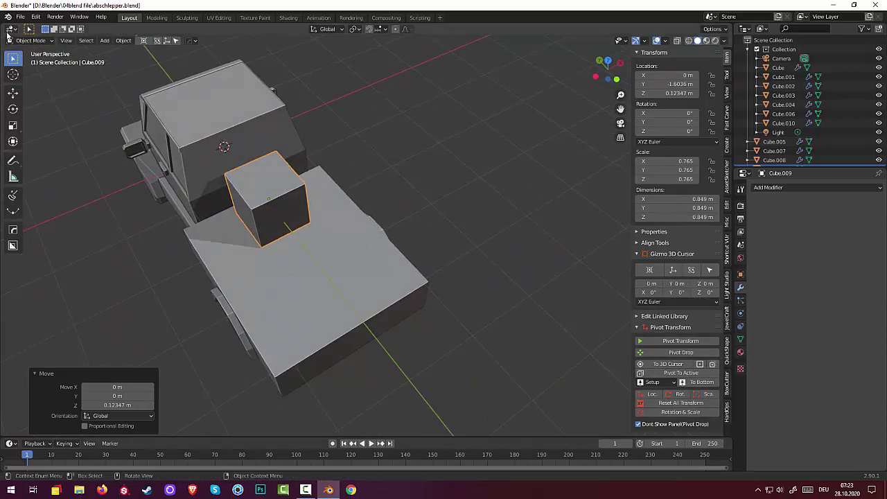
click(30, 42)
click(32, 52)
click(28, 40)
click(28, 61)
key(alt+a)
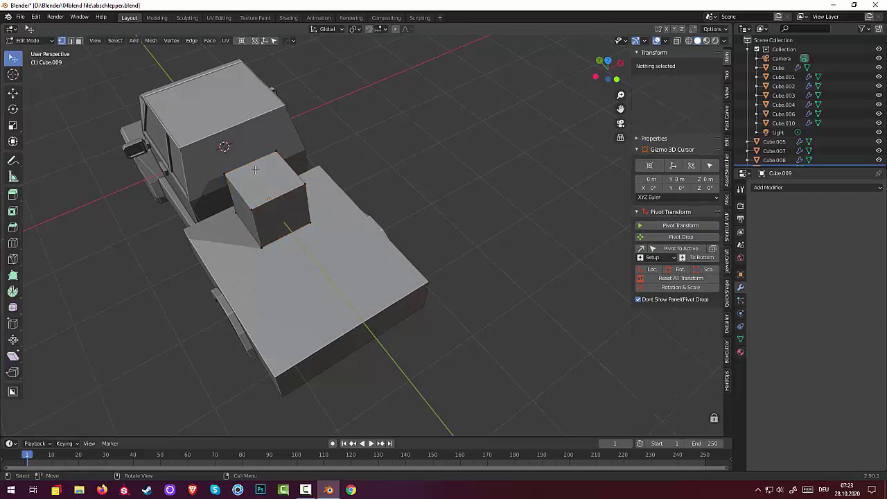
click(279, 156)
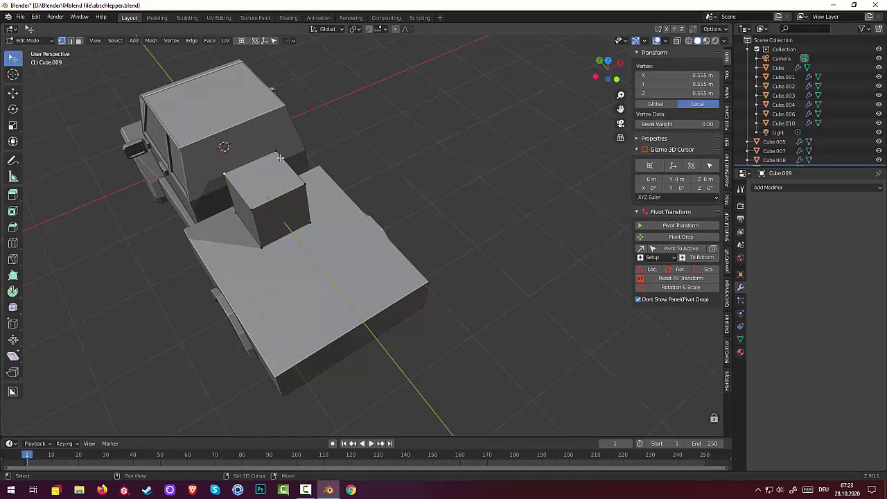
ctrl+click(303, 182)
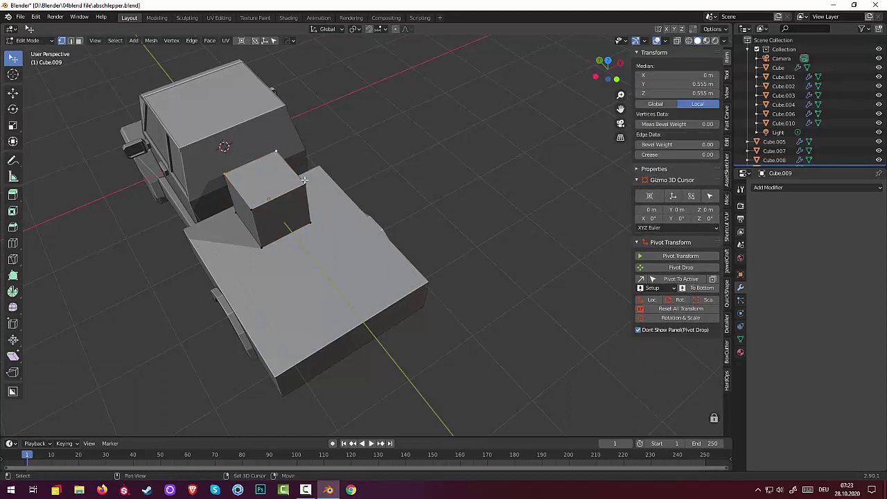
ctrl+click(251, 208)
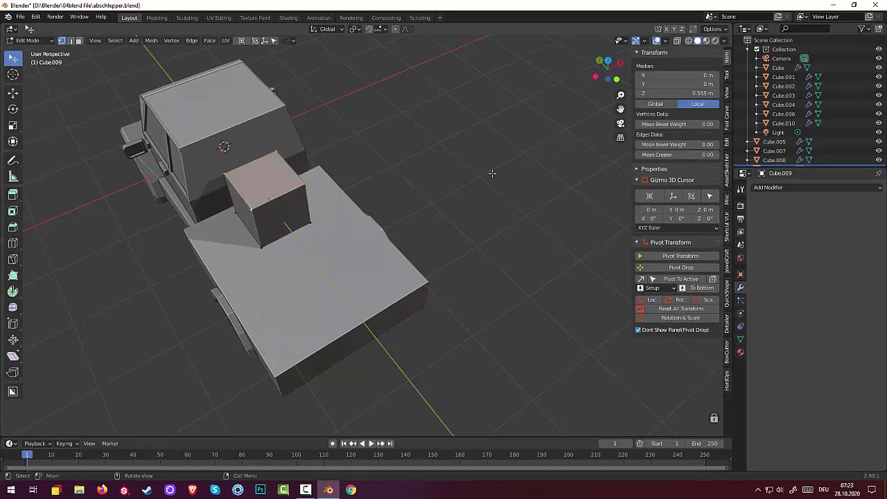
key(s)
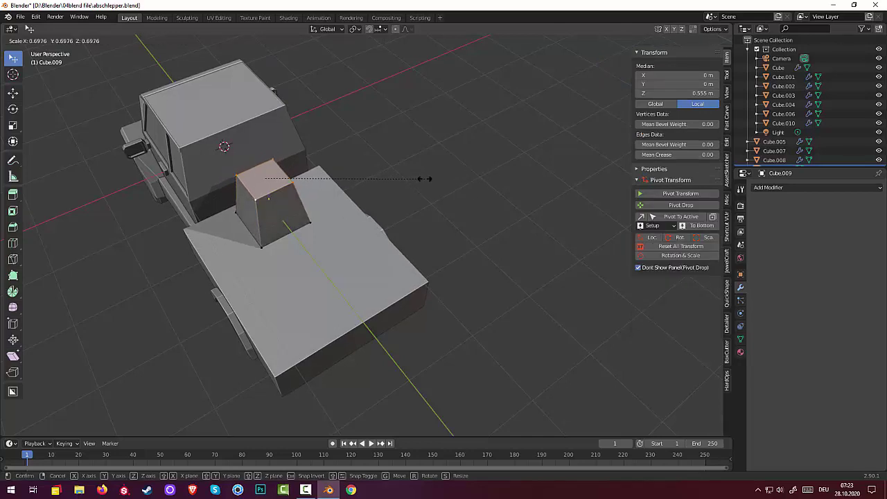
click(425, 179)
Step: Add two evenly spaced lengthwise loop cuts over the tapered block, dividing its top and front into three strips
middle_drag(428, 180, 280, 184)
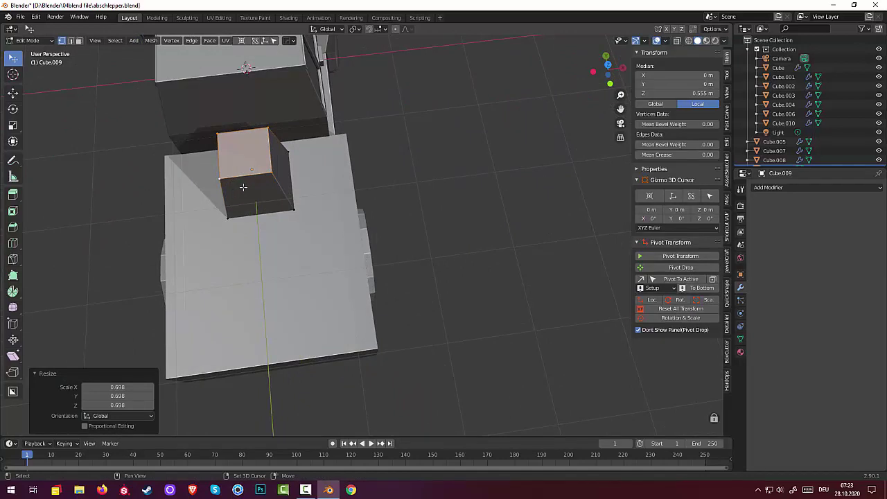
key(ctrl+r)
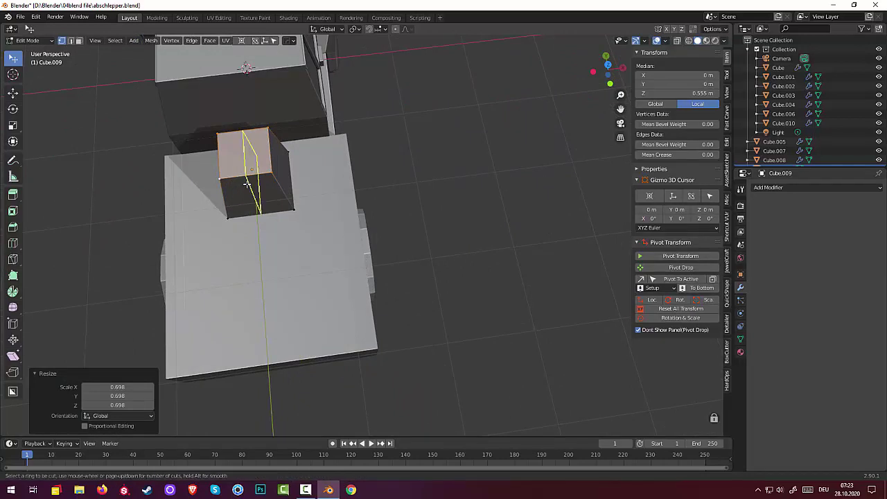
scroll(246, 184, up, 1)
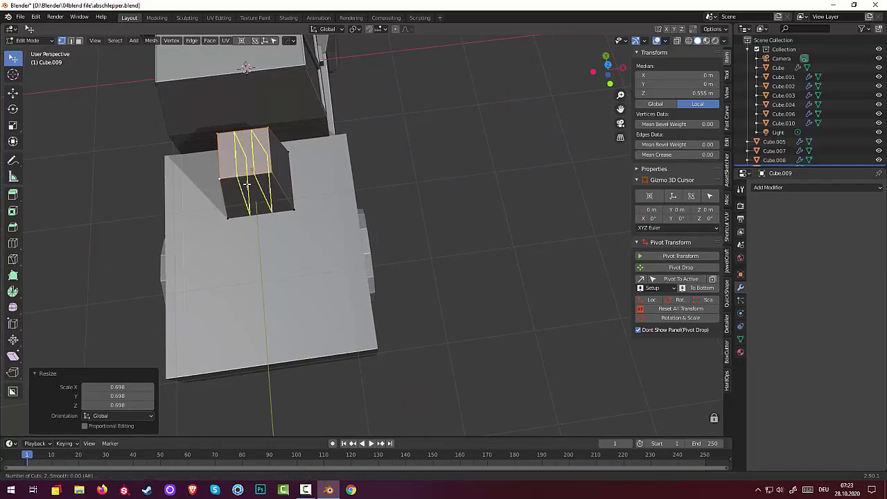
click(246, 184)
click(247, 184)
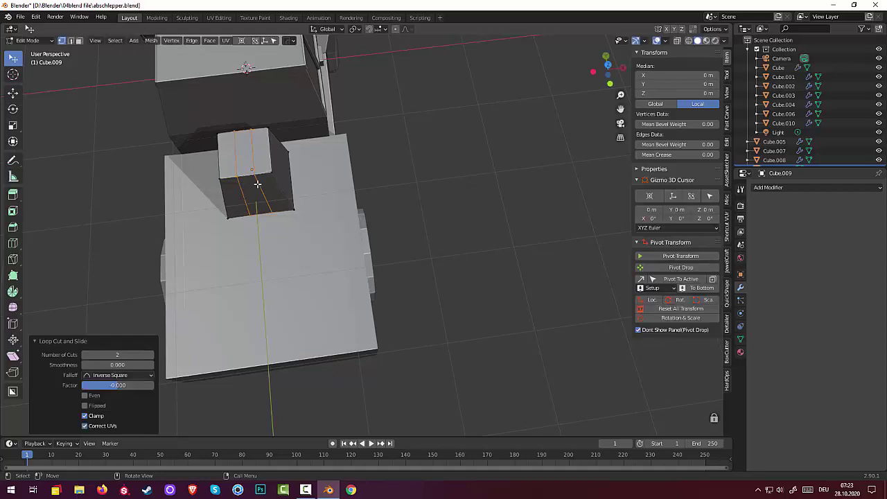
Step: Try to extrude the middle face on the block's top with the Extrude Manifold tool
middle_drag(357, 190, 259, 179)
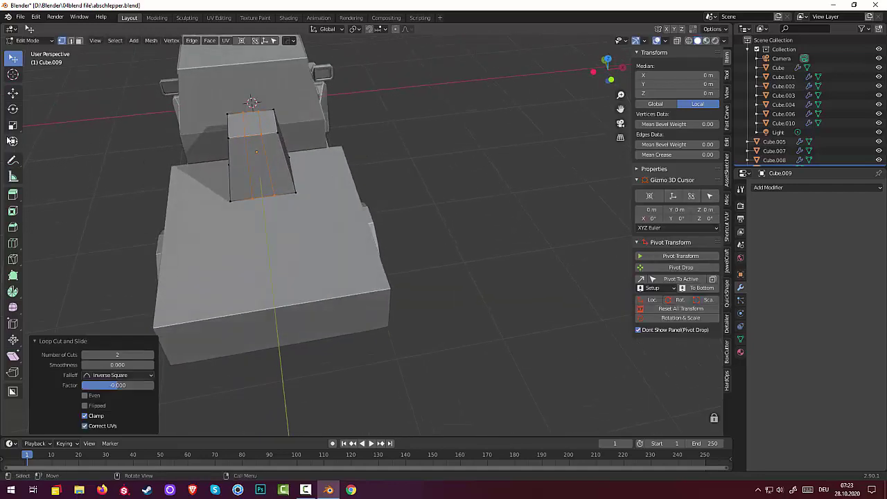
click(16, 198)
click(55, 216)
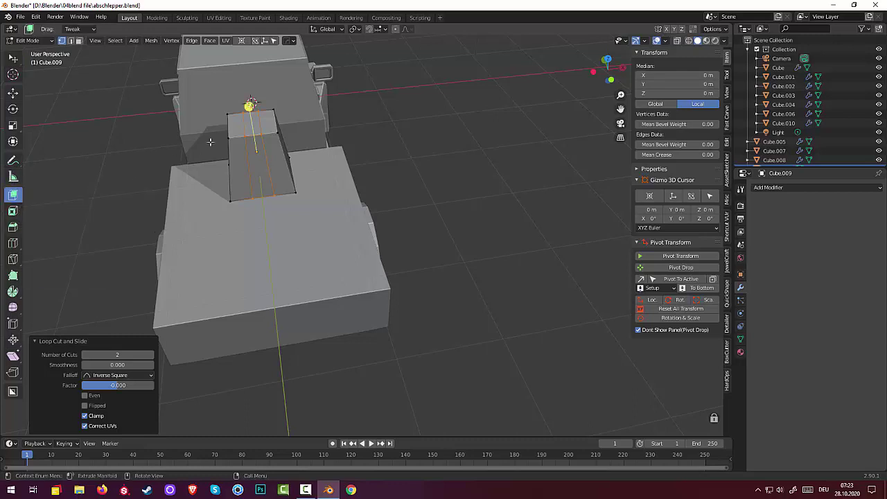
click(79, 41)
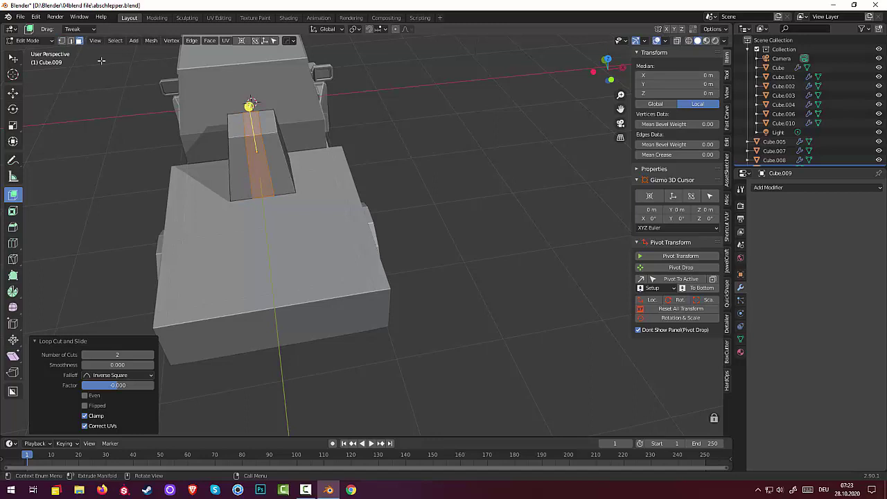
click(250, 124)
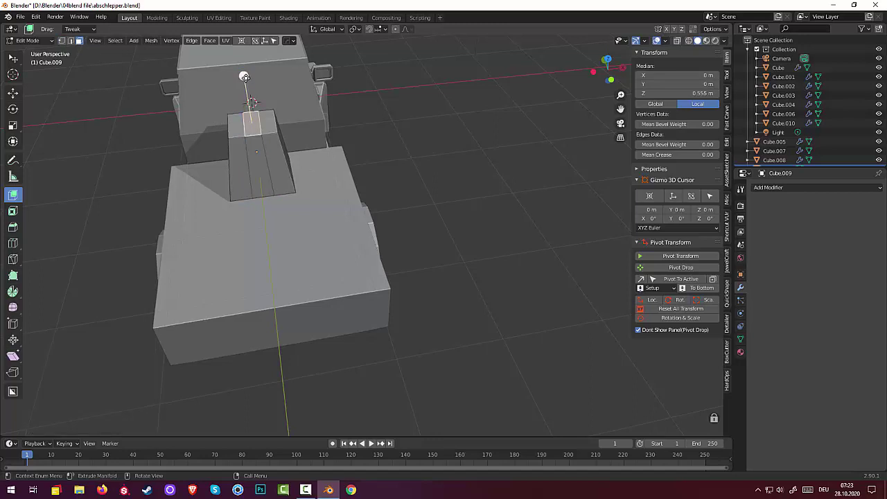
drag(244, 76, 248, 98)
click(252, 127)
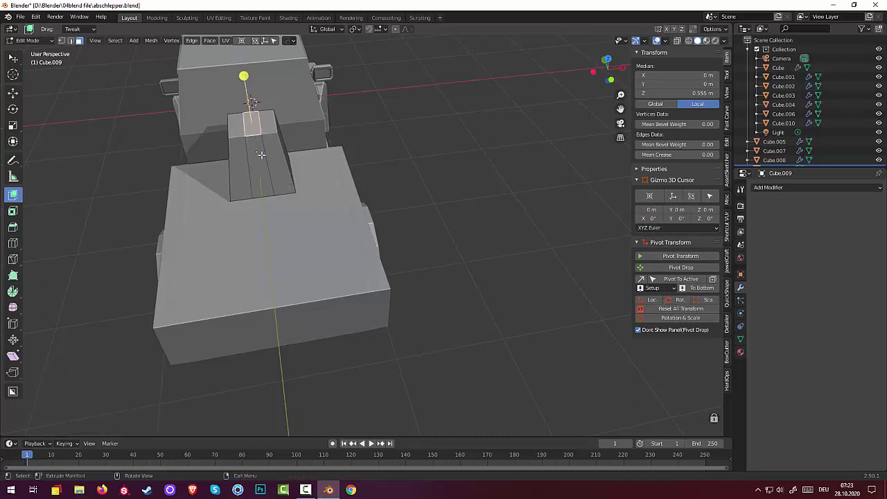
click(478, 202)
click(256, 126)
drag(248, 133, 252, 130)
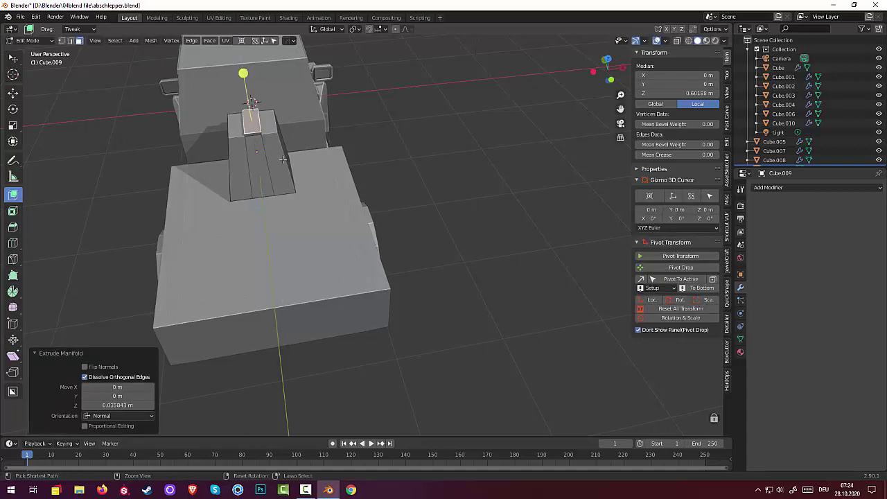
click(310, 190)
Step: Add one horizontal loop cut around the tapered block and slide it down near the base
mouse_move(436, 212)
middle_down()
mouse_move(485, 207)
mouse_move(430, 198)
middle_up()
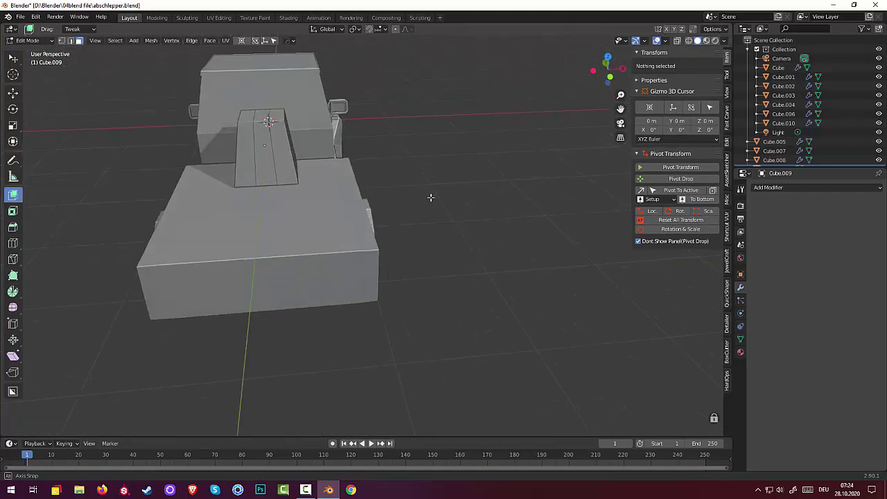
click(278, 171)
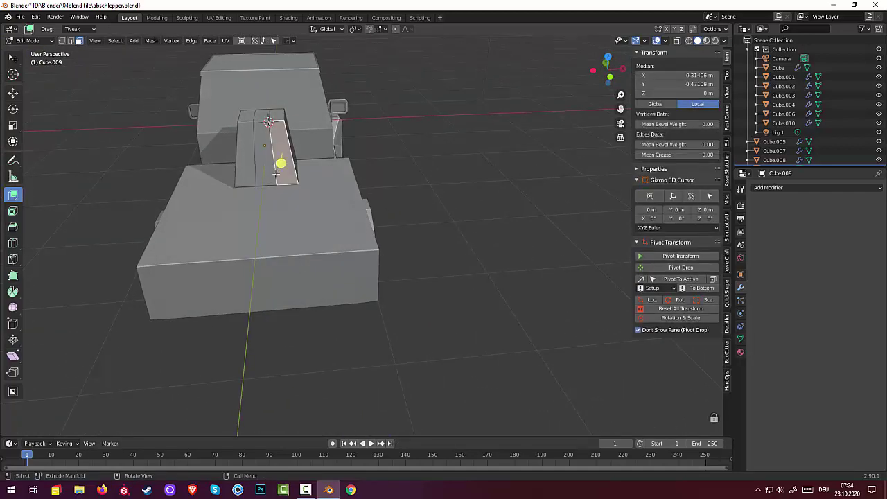
key(ctrl+r)
click(277, 178)
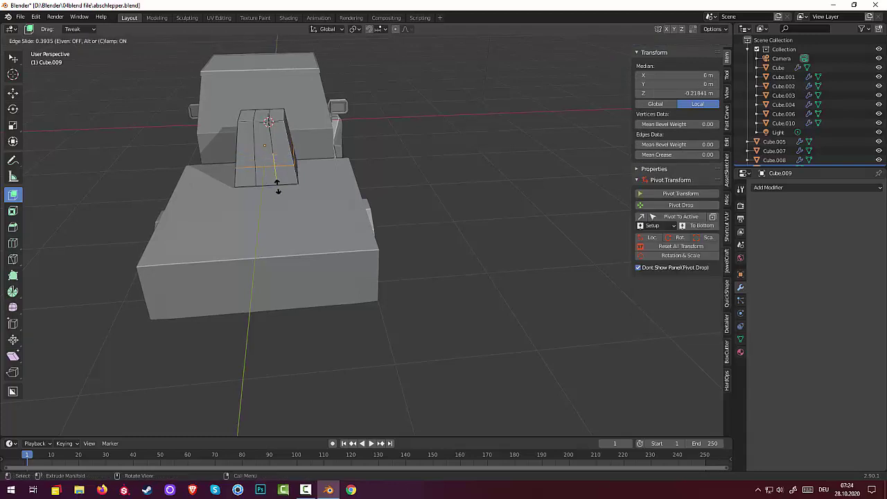
click(277, 186)
Step: Delete the middle faces on the block's top, front and back above the lower loop cut, leaving two uprights
middle_drag(390, 190, 104, 55)
click(277, 186)
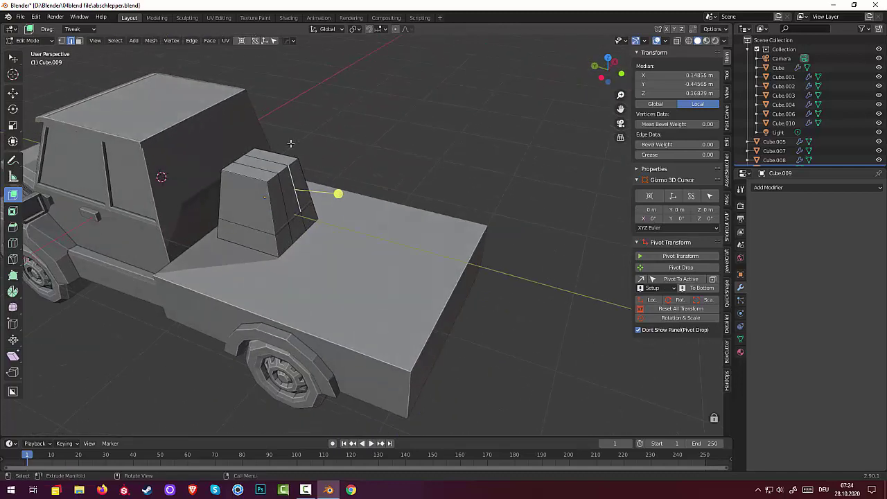
click(79, 40)
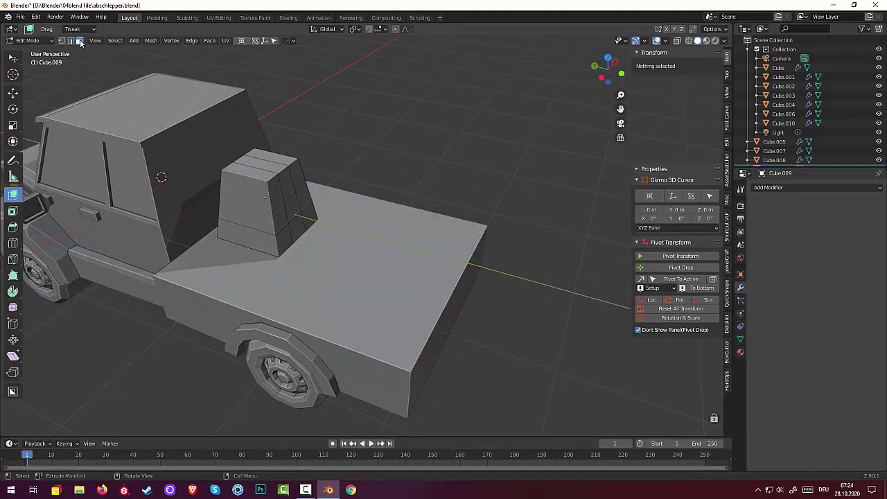
click(285, 193)
shift+click(277, 203)
shift+click(260, 161)
middle_drag(260, 161, 345, 236)
click(341, 173)
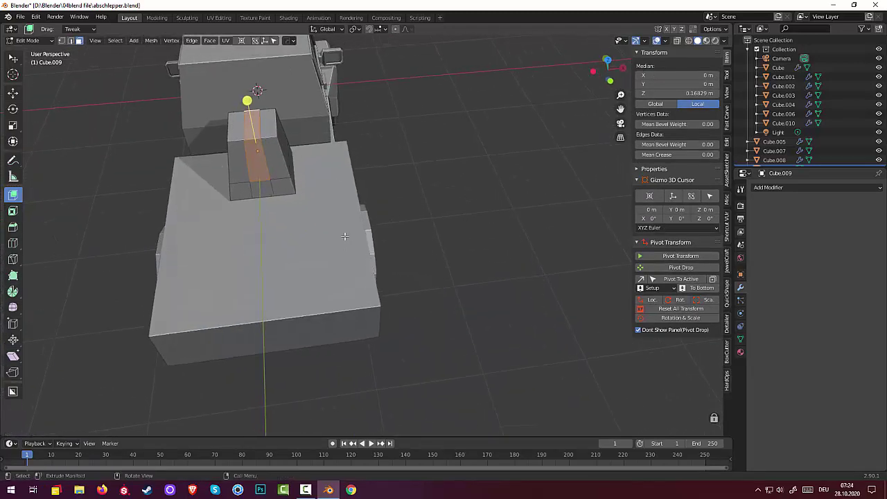
key(x)
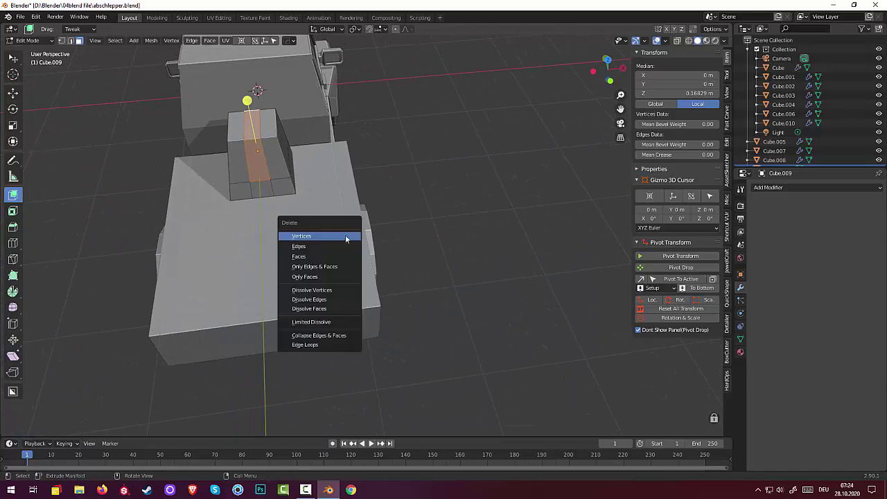
click(301, 257)
middle_drag(319, 251, 314, 232)
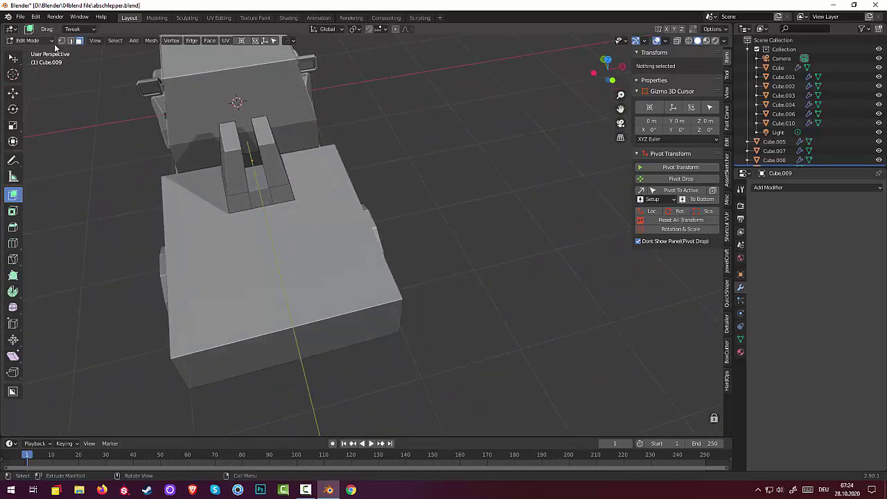
click(258, 187)
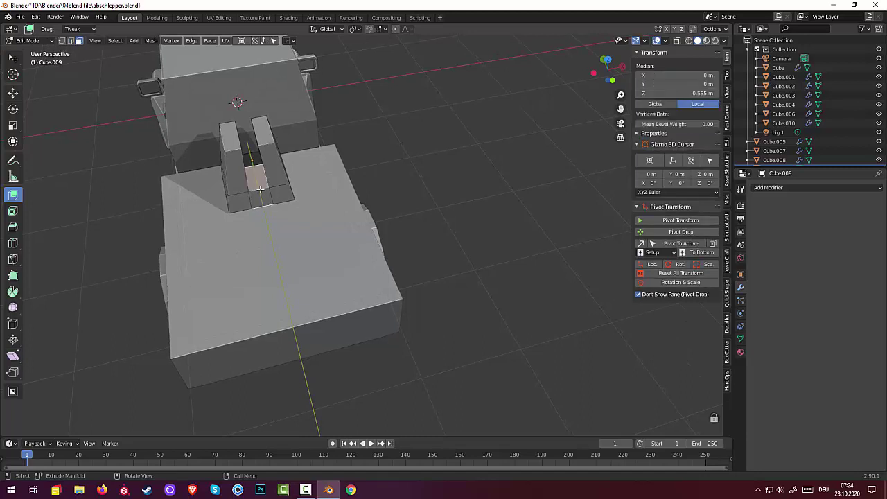
click(259, 177)
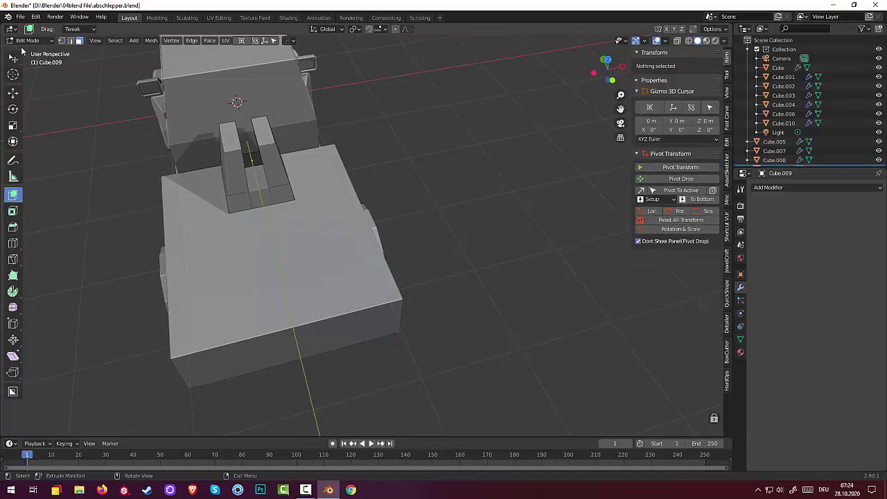
Step: Select the open edges at the base of the gap between the two uprights and fill them with a floor face
click(71, 41)
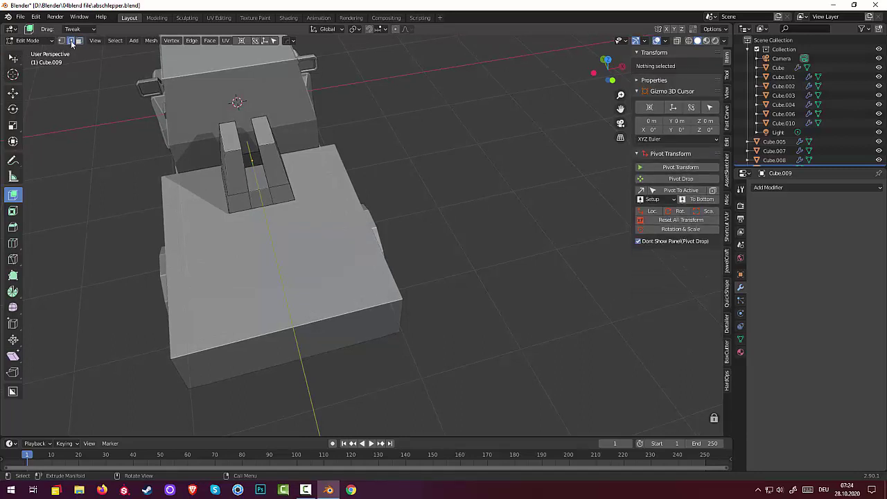
click(260, 198)
shift+click(245, 130)
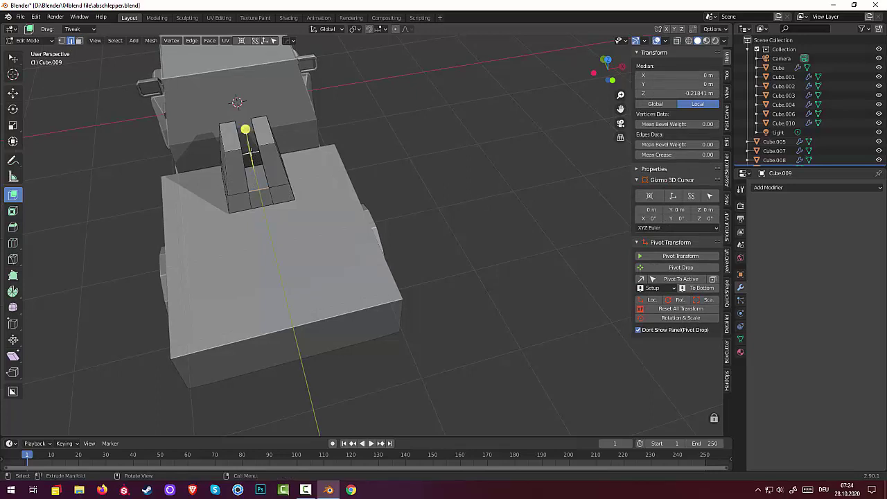
middle_drag(253, 152, 291, 213)
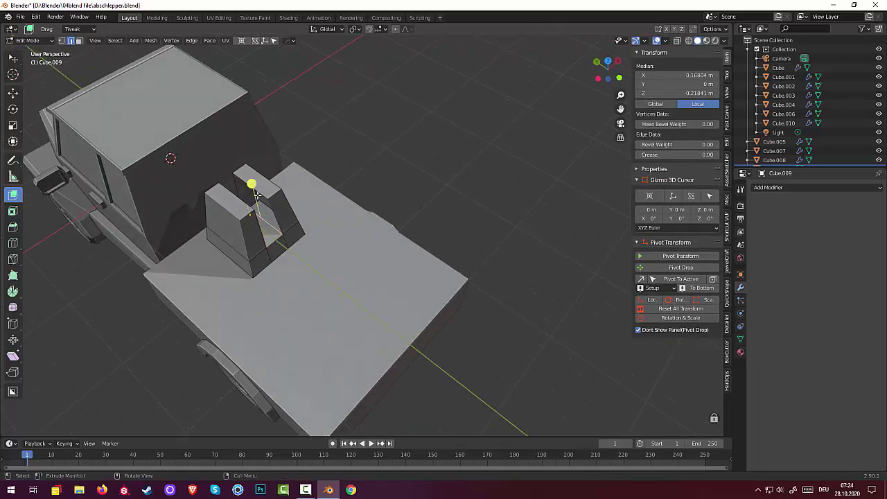
Step: Fill the open inner sides of both uprights with faces to close the walls of the gap
click(274, 195)
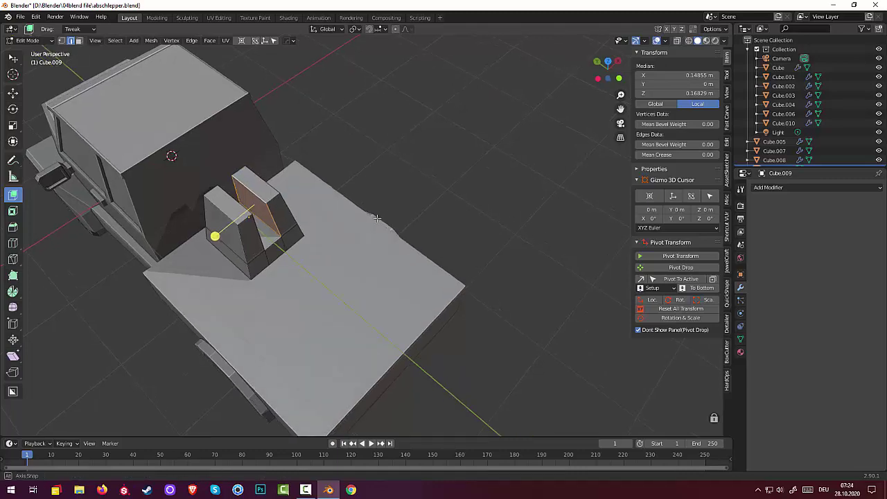
middle_drag(362, 201, 289, 169)
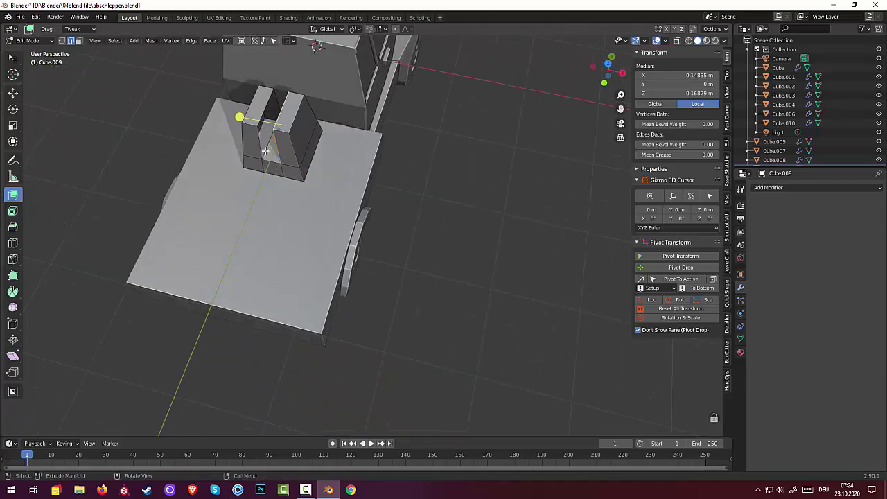
drag(266, 150, 383, 171)
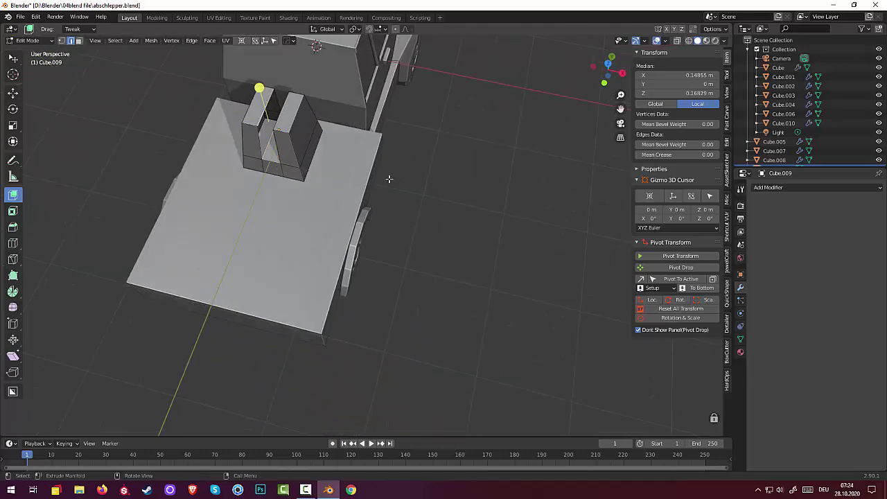
middle_drag(390, 179, 471, 180)
Step: Bevel the four top corner edges of the two uprights with a width of 0.216 m and 4 segments
click(333, 241)
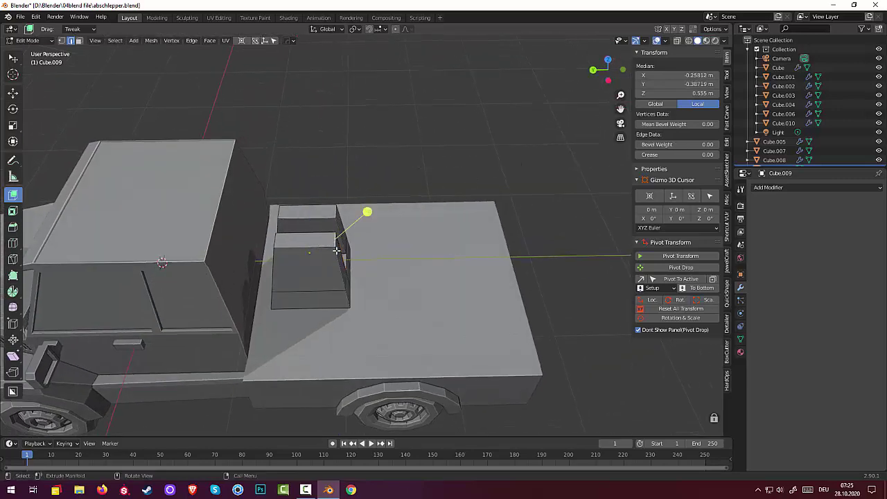
shift+click(306, 214)
click(278, 211)
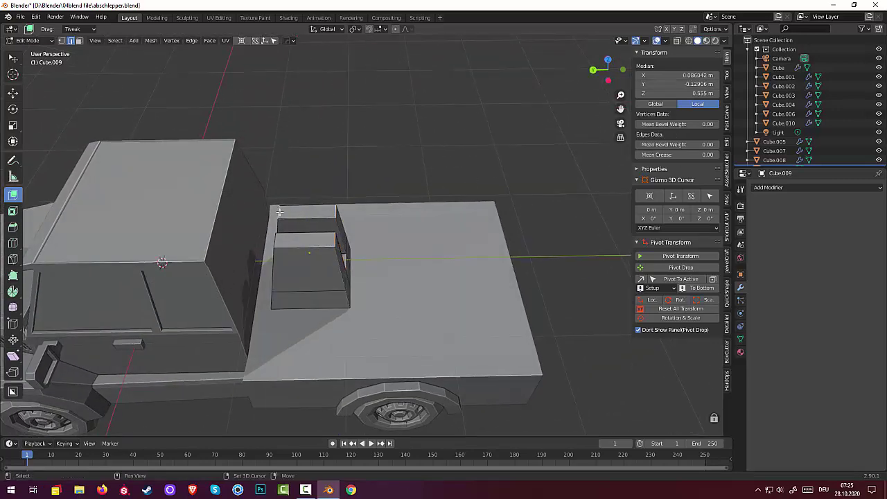
click(275, 243)
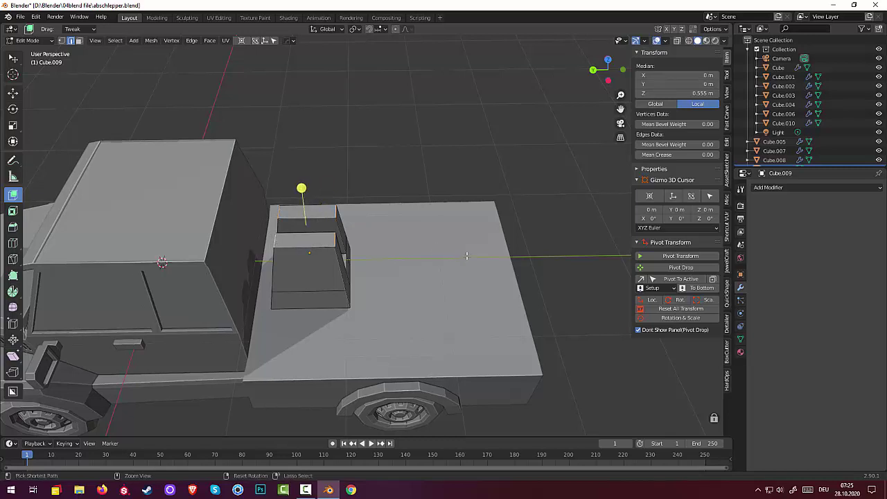
key(ctrl+b)
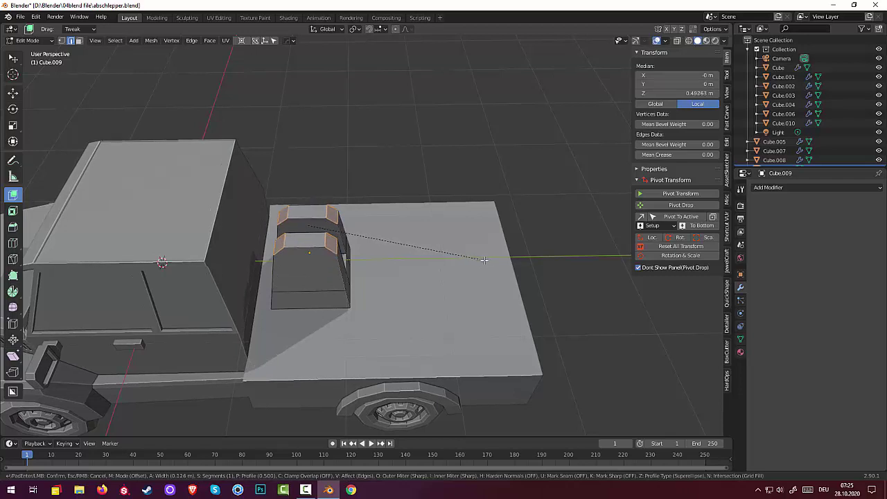
scroll(491, 261, up, 1)
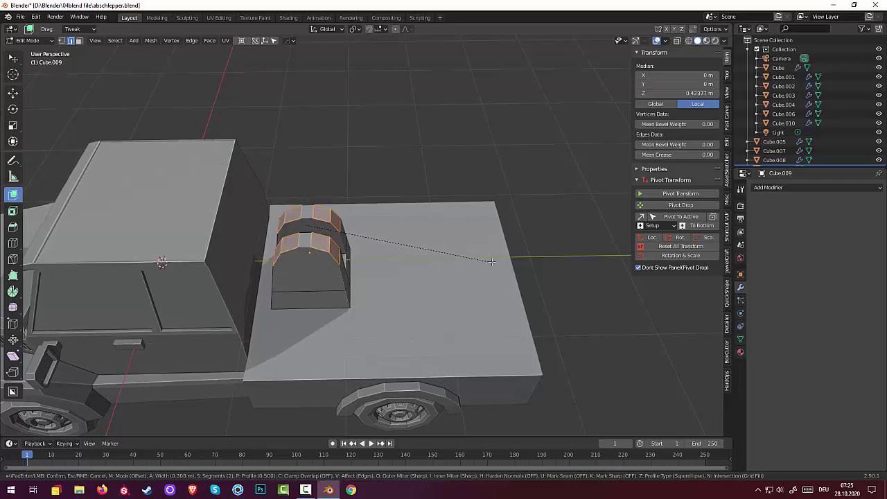
scroll(494, 263, up, 2)
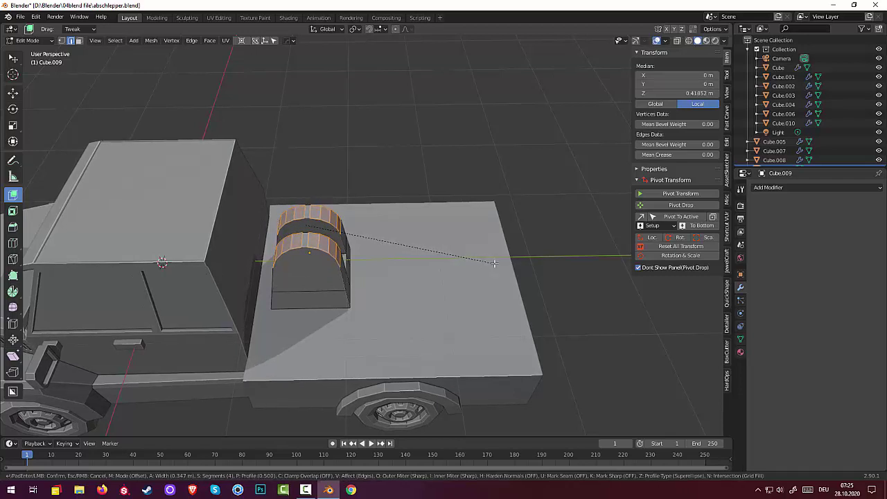
click(485, 260)
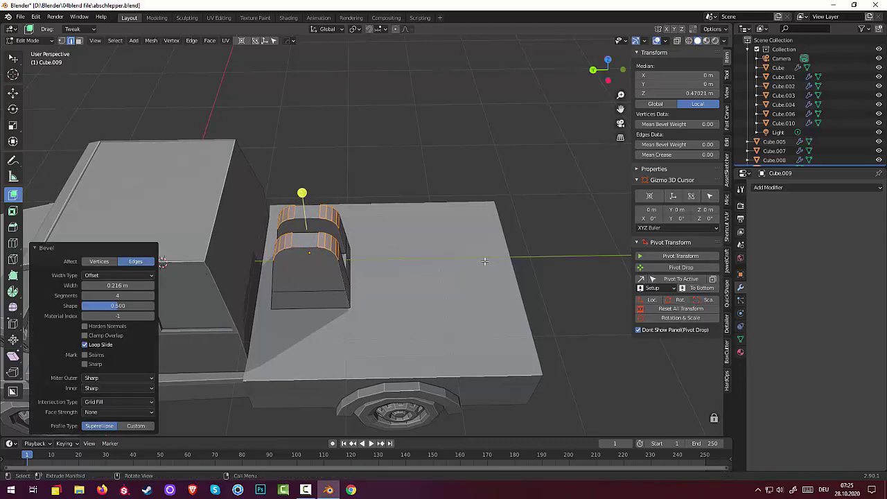
click(569, 305)
Step: Finish editing the crane mount's mesh and return to Object Mode
middle_drag(568, 305, 318, 186)
scroll(337, 223, up, 5)
click(317, 187)
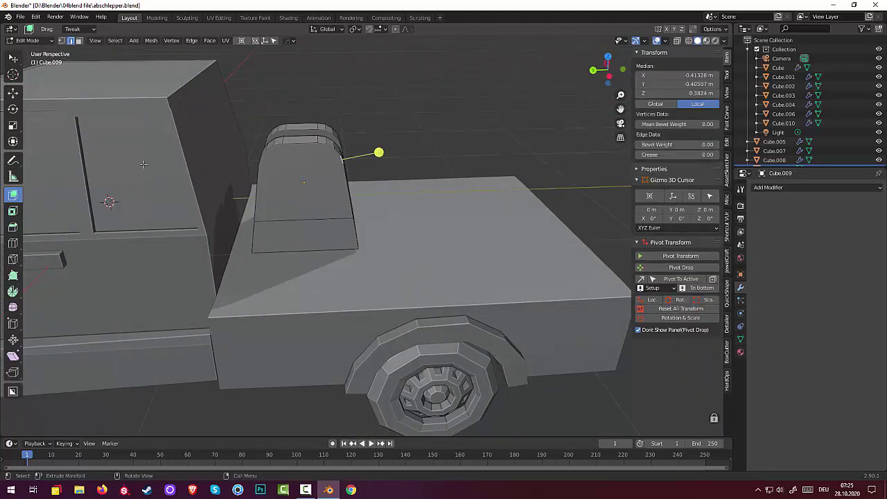
click(21, 17)
click(489, 104)
click(27, 40)
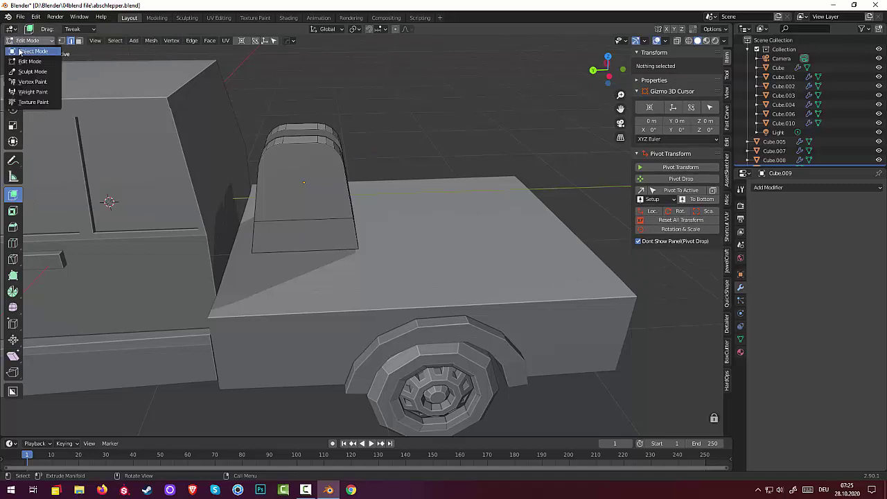
click(21, 50)
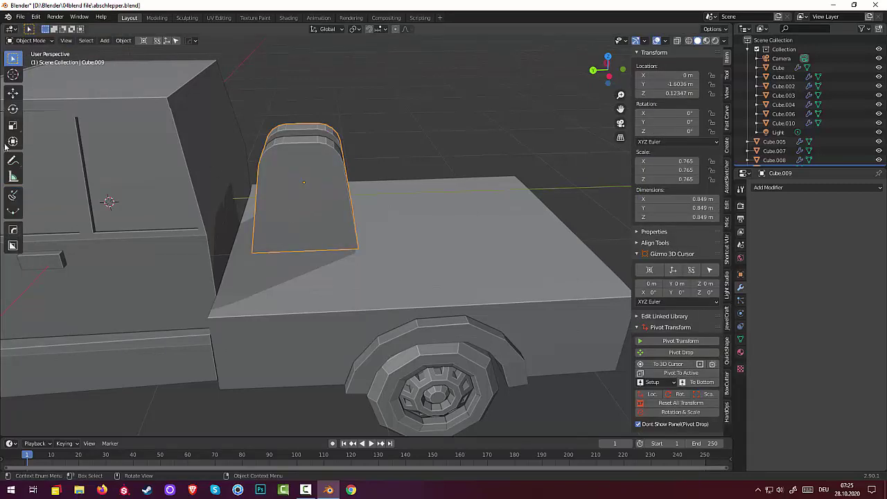
Step: Try a circular BoxCutter cut through the outer side of the near upright and undo it
click(12, 245)
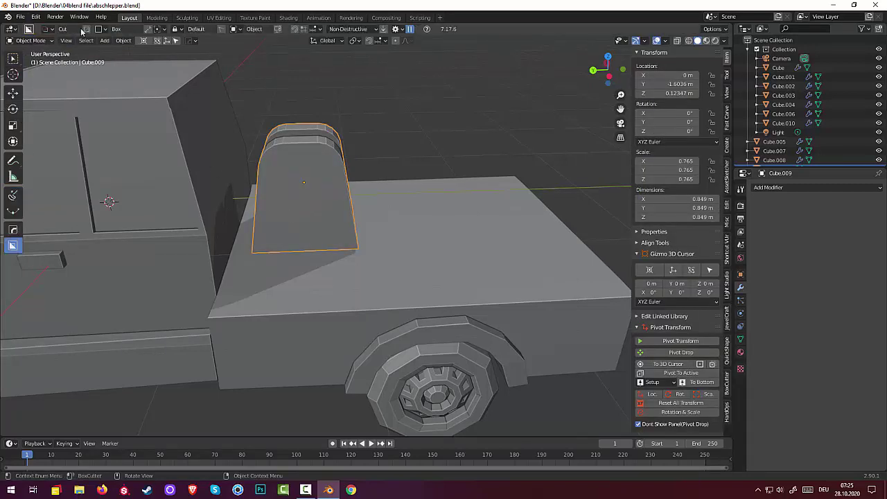
click(101, 31)
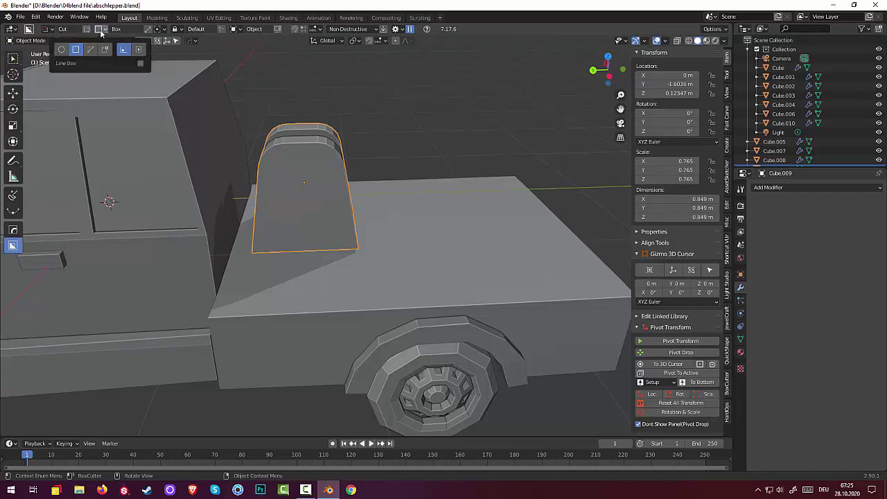
click(63, 54)
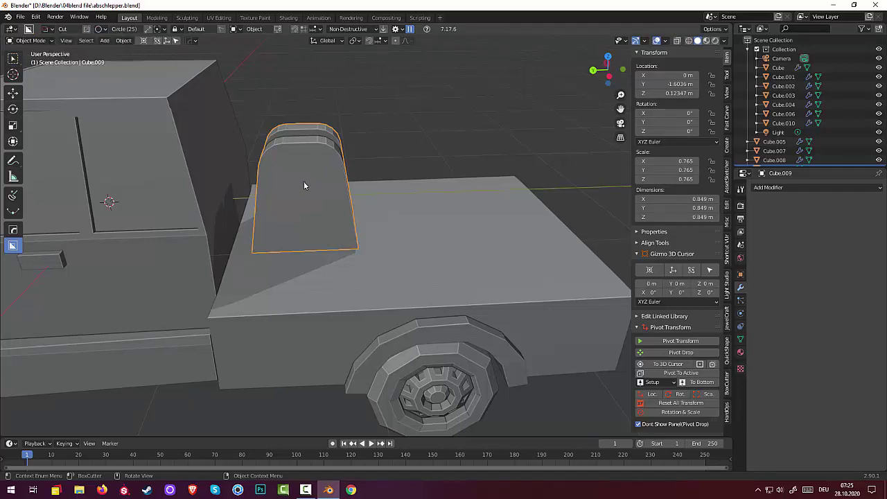
drag(302, 181, 317, 193)
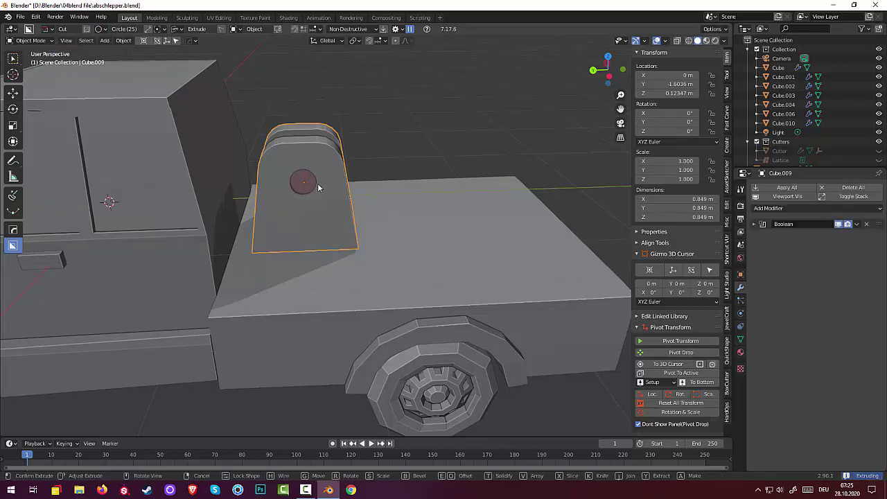
click(338, 95)
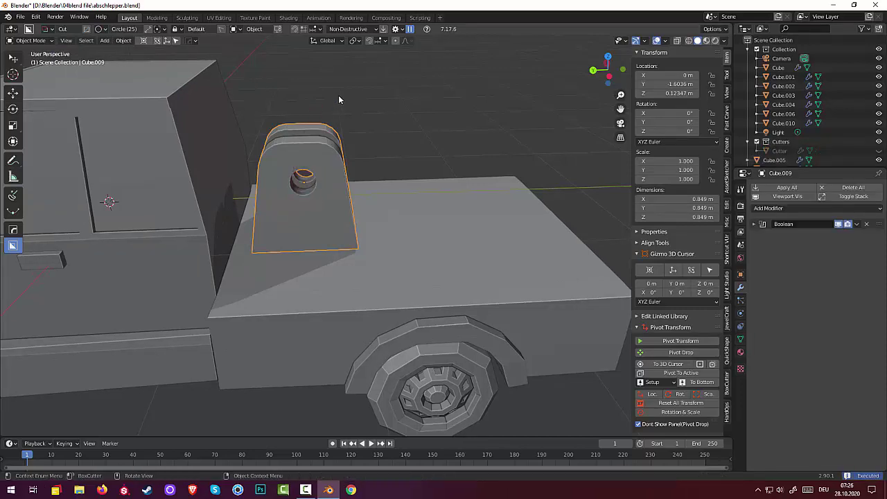
mouse_move(409, 135)
middle_down()
mouse_move(356, 145)
mouse_move(239, 125)
mouse_move(332, 123)
mouse_move(393, 141)
middle_up()
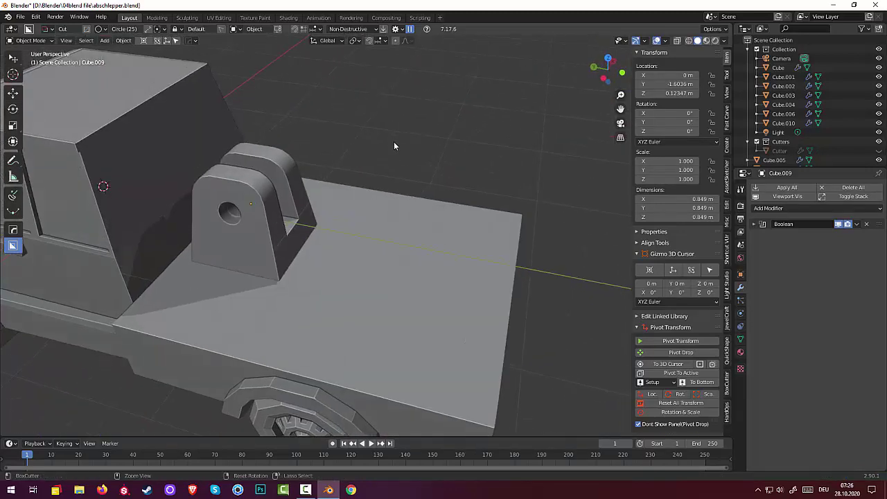
key(ctrl+z)
key(ctrl+z)
middle_drag(311, 174, 297, 147)
drag(302, 147, 315, 162)
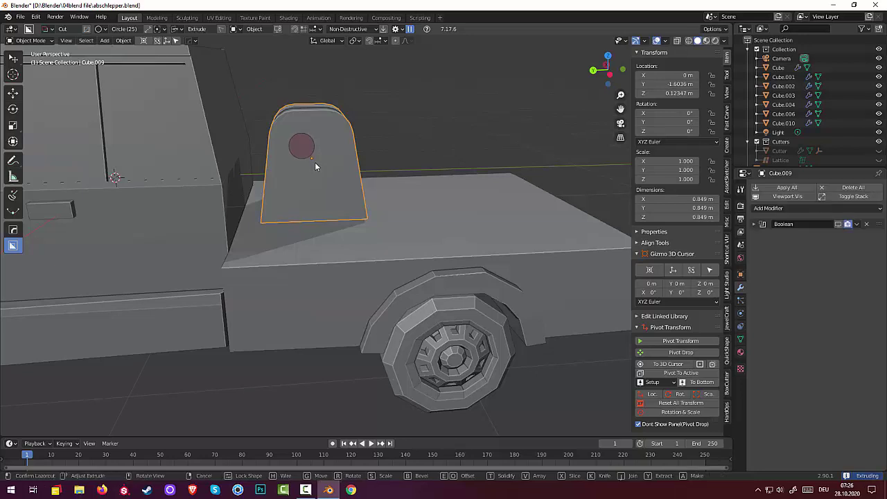
right_click(315, 162)
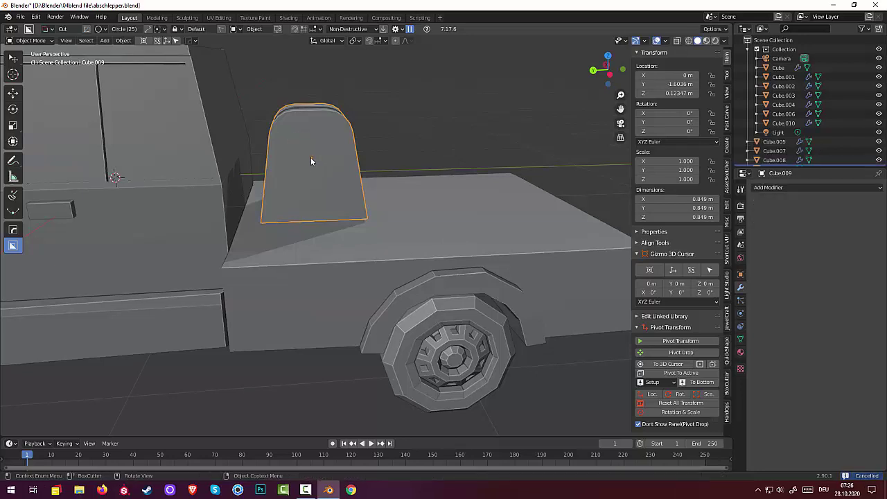
mouse_move(310, 157)
mouse_down()
mouse_move(325, 176)
mouse_move(324, 160)
mouse_up()
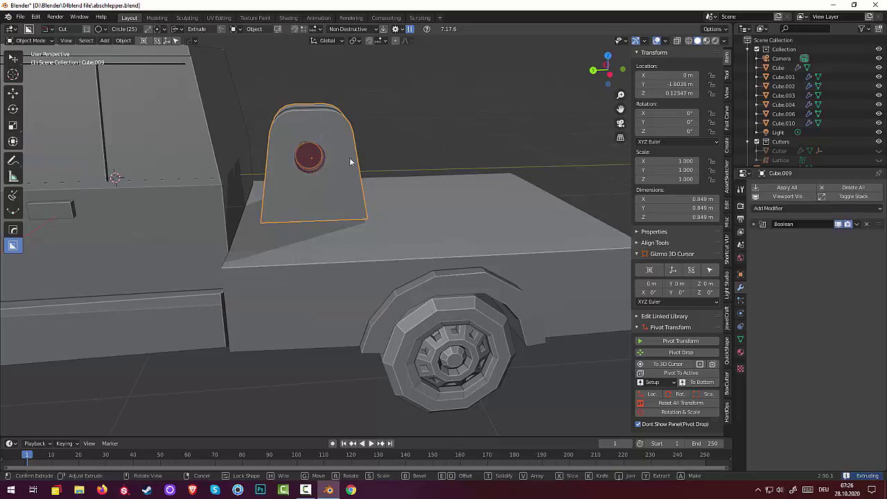
drag(352, 221, 351, 226)
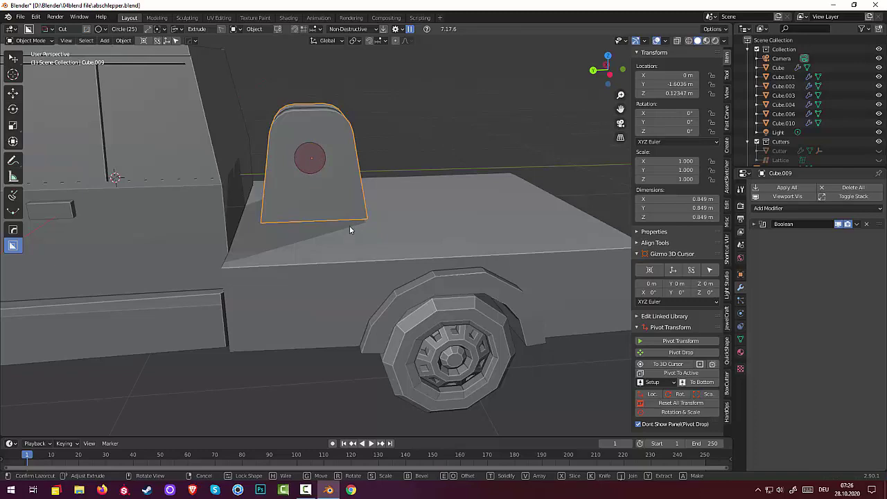
middle_drag(349, 225, 277, 258)
drag(278, 258, 280, 152)
key(Escape)
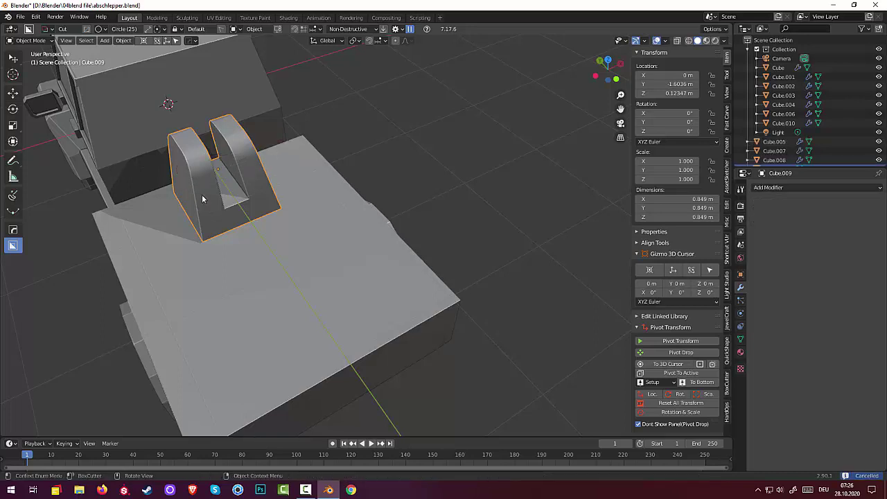
middle_drag(201, 194, 199, 177)
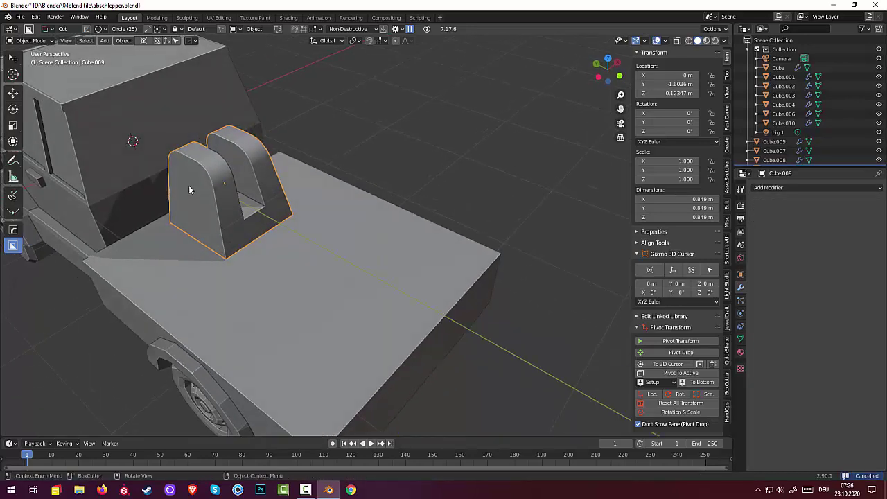
drag(189, 185, 198, 197)
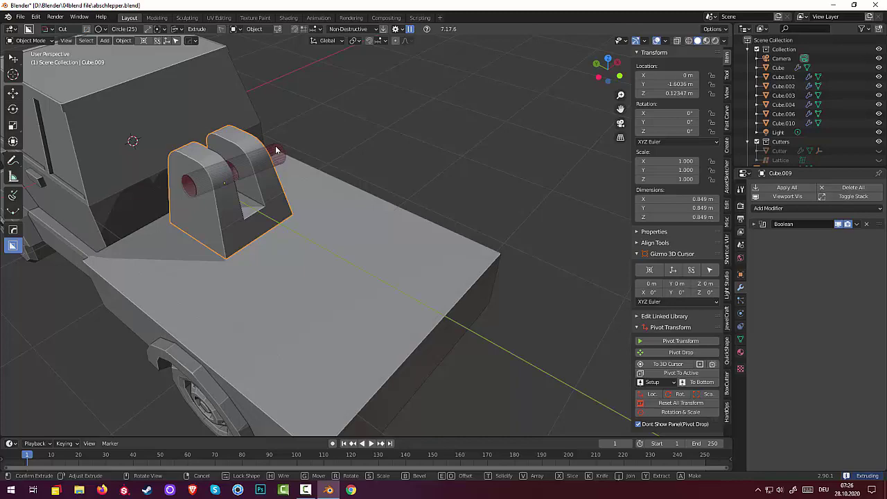
key(Escape)
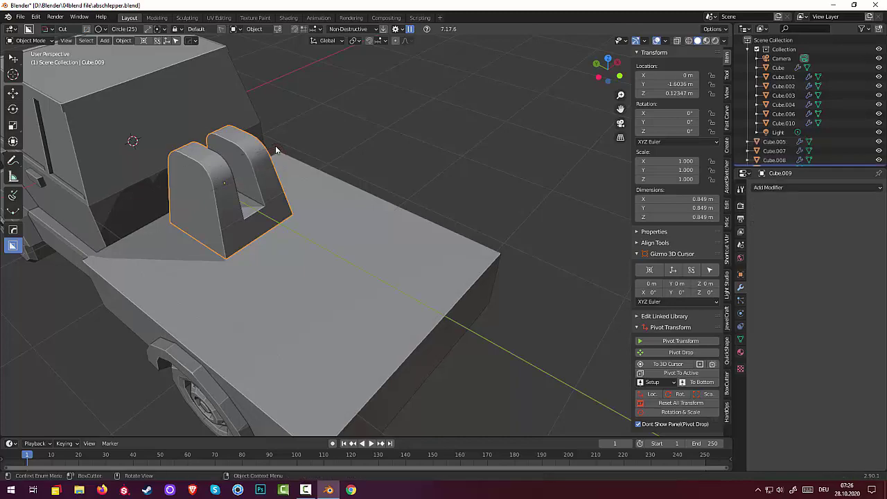
Step: Try a circular cut from the inner face of one upright and undo it
middle_drag(311, 204, 243, 115)
drag(239, 109, 244, 117)
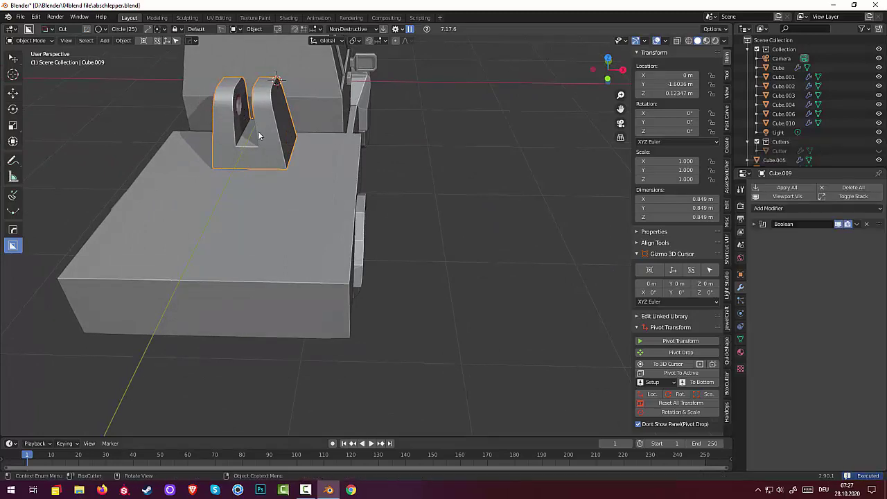
middle_drag(257, 133, 276, 136)
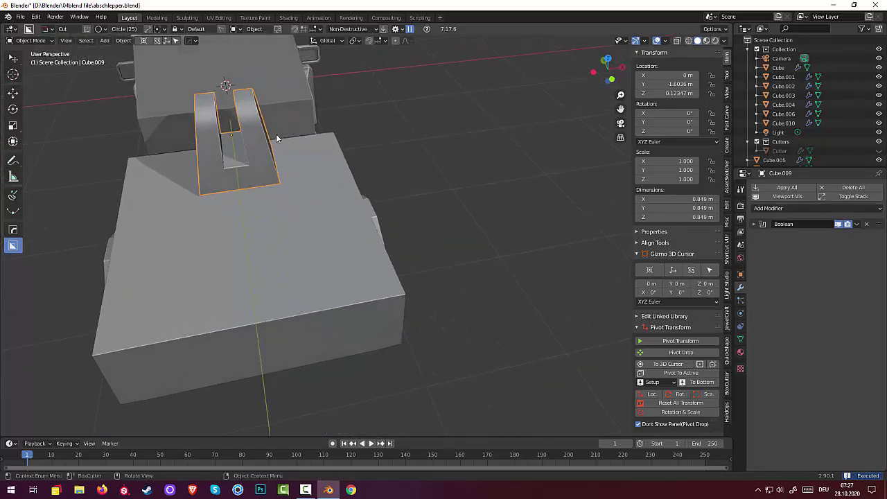
key(ctrl+z)
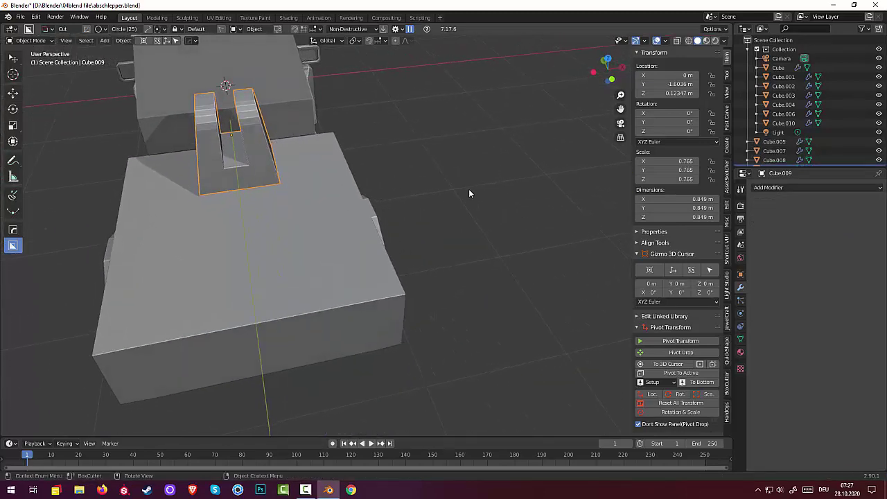
Step: Add a mesh cylinder with 16 vertices as the axle for the crane mount
middle_drag(469, 194, 545, 183)
key(shift+a)
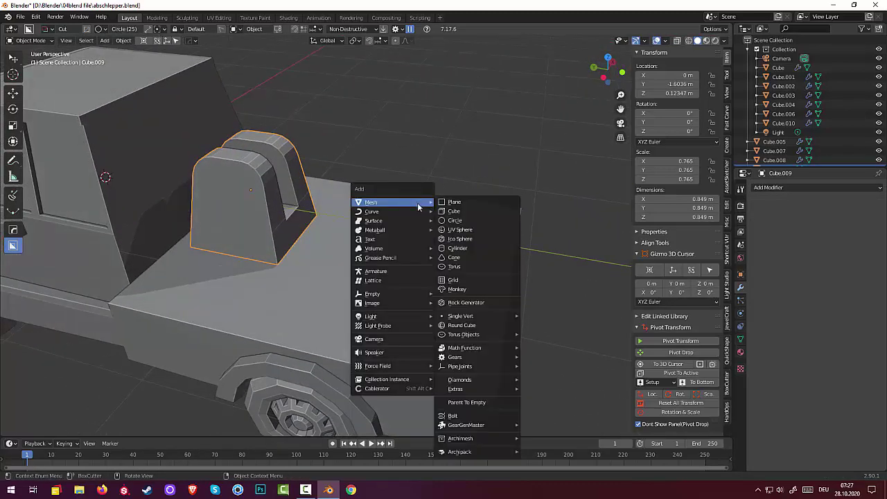
mouse_move(421, 205)
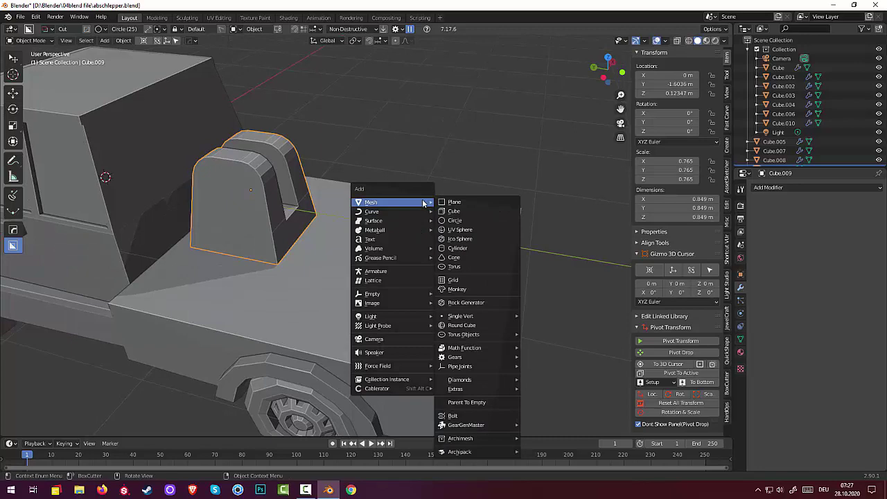
click(463, 248)
scroll(448, 242, down, 5)
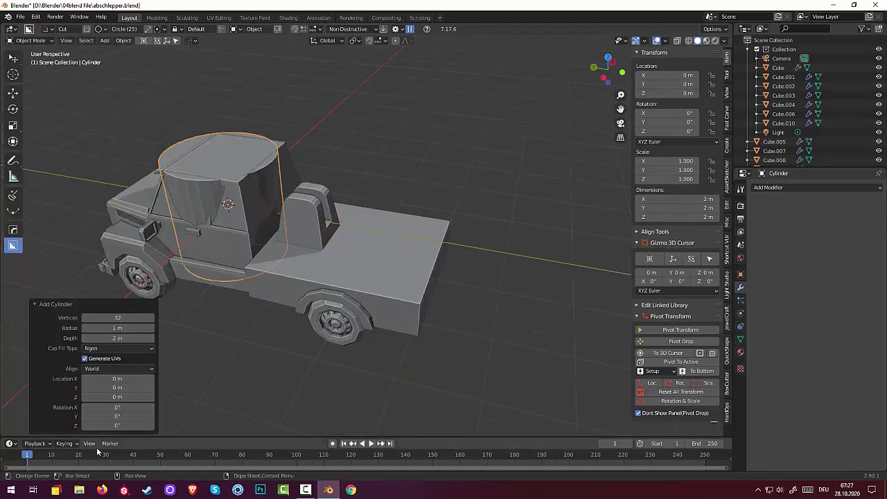
drag(119, 318, 93, 317)
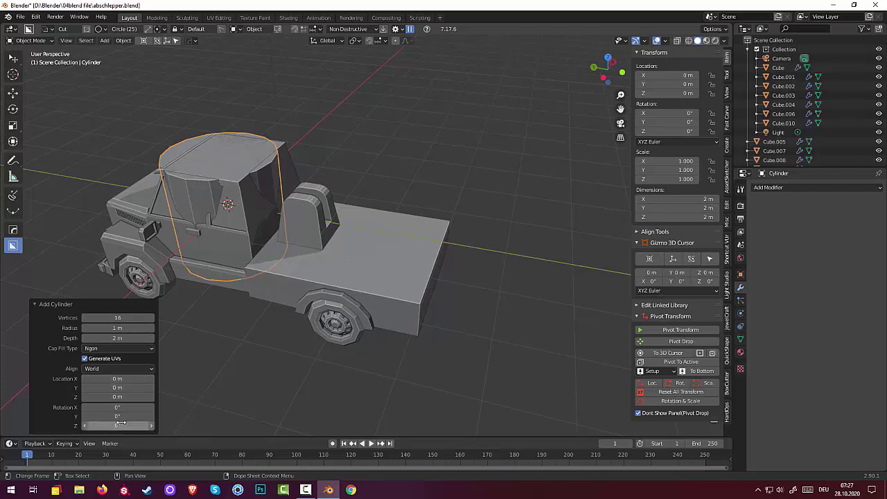
Step: Lay the new cylinder crosswise with a 90° Y rotation and set its radius to 0.12 m and depth to 0.99 m
drag(119, 416, 111, 416)
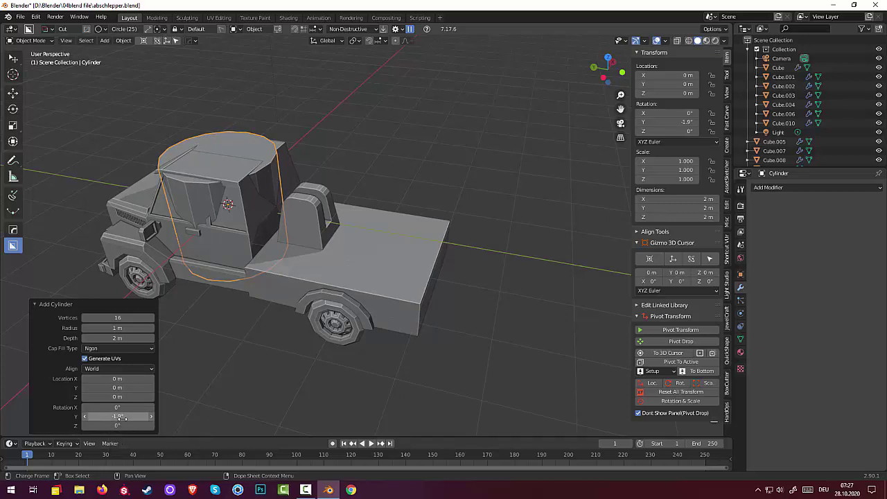
click(119, 417)
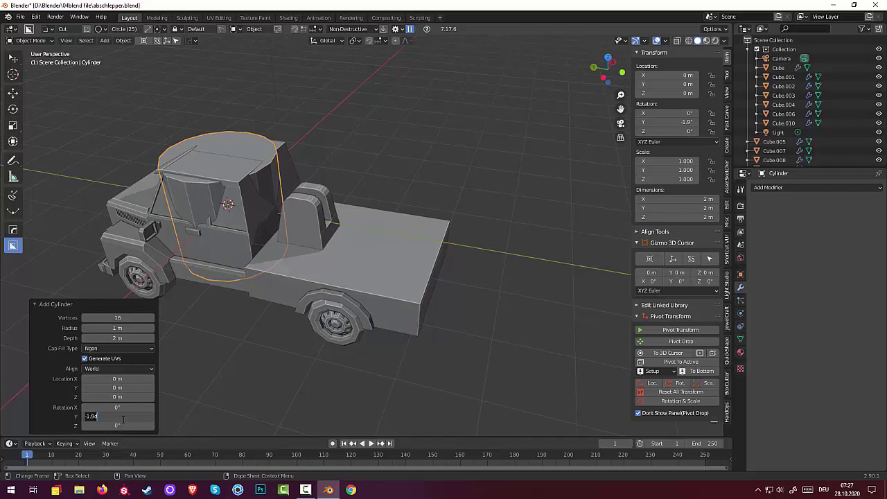
text(90)
key(Return)
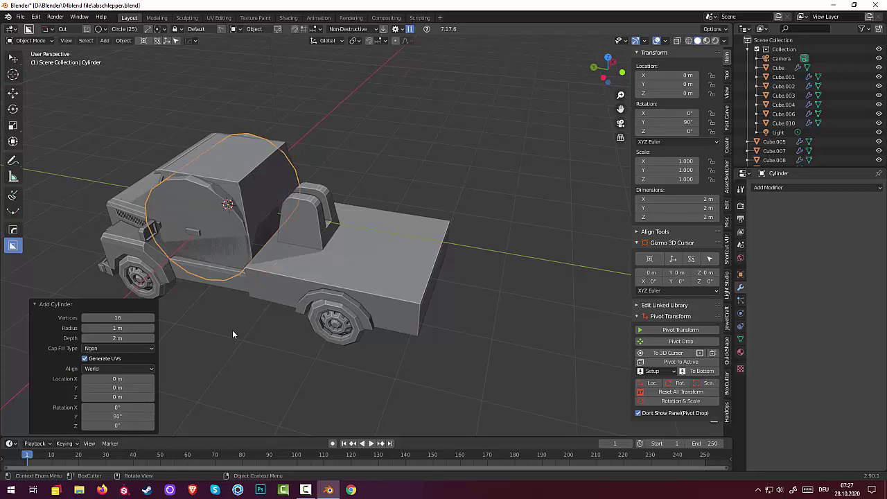
mouse_move(118, 338)
mouse_down()
mouse_move(132, 338)
mouse_move(85, 327)
mouse_move(123, 334)
mouse_move(102, 338)
mouse_up()
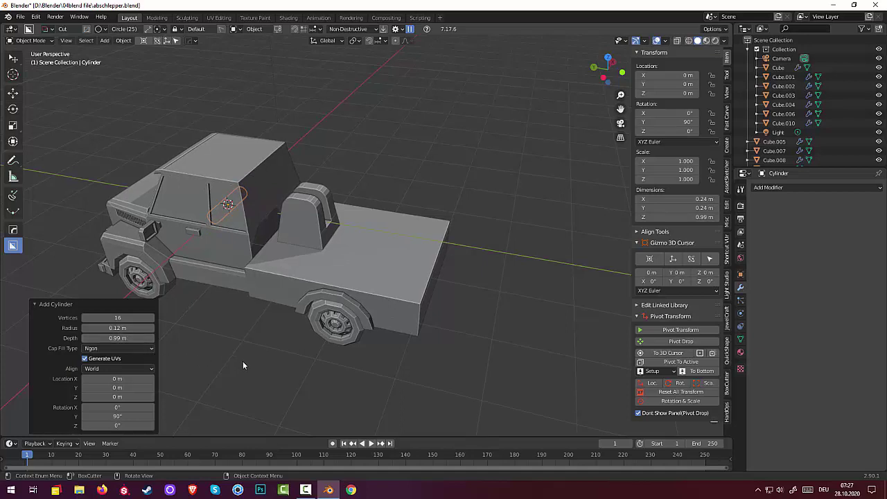
Step: Move the cylinder about -1.654 m along Y and raise it about 0.286 m so it passes through the crane mount's uprights
key(g)
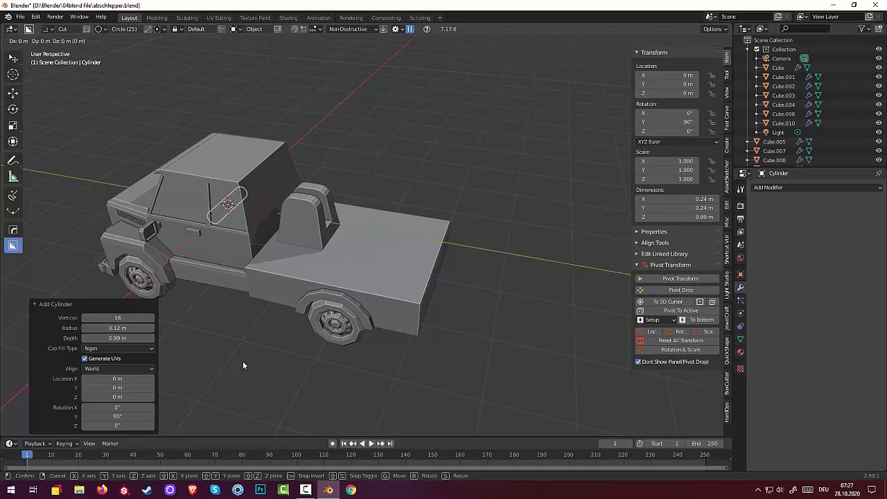
key(y)
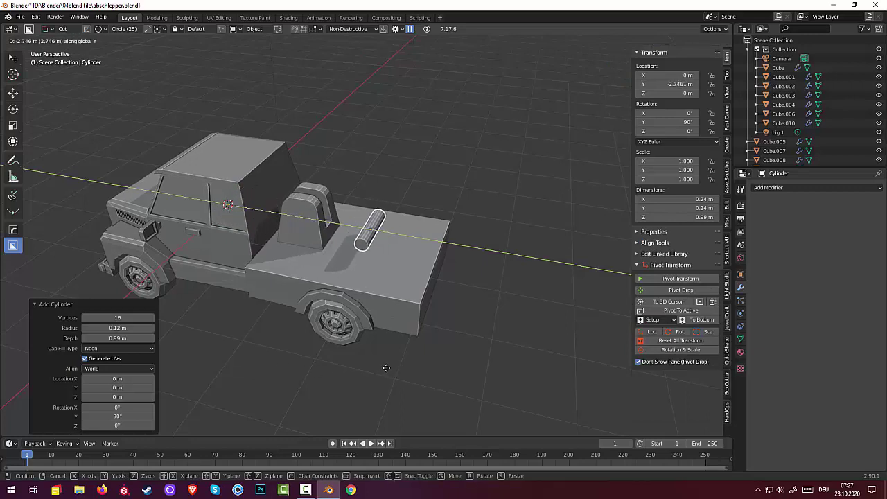
click(334, 332)
middle_drag(350, 337, 282, 327)
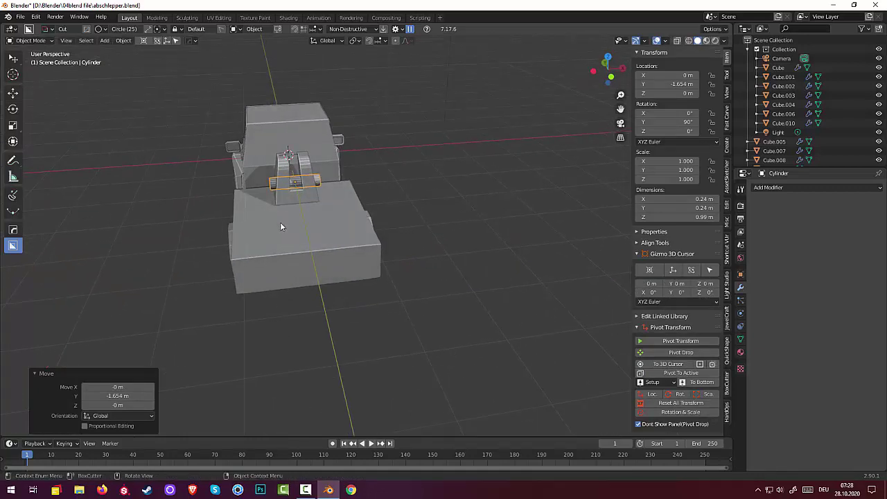
key(g)
key(z)
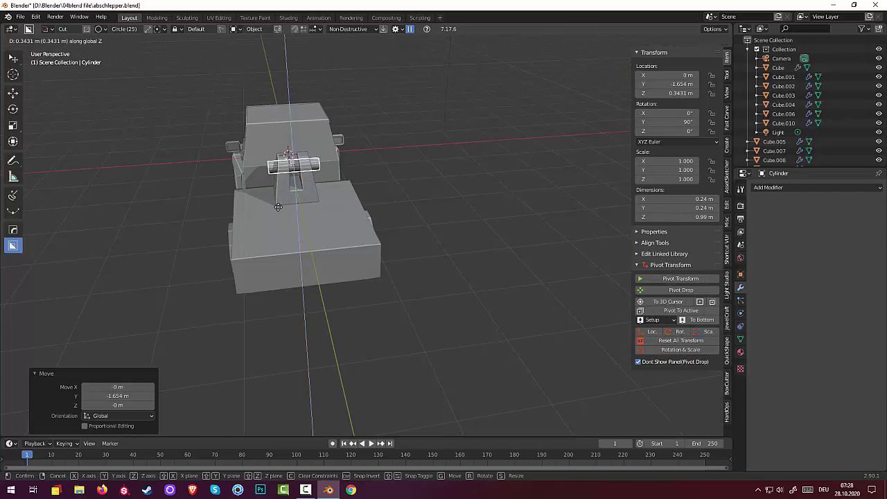
click(277, 208)
Step: Shorten the cylinder along the X axis to a scale factor of about 0.818
middle_drag(277, 209, 343, 238)
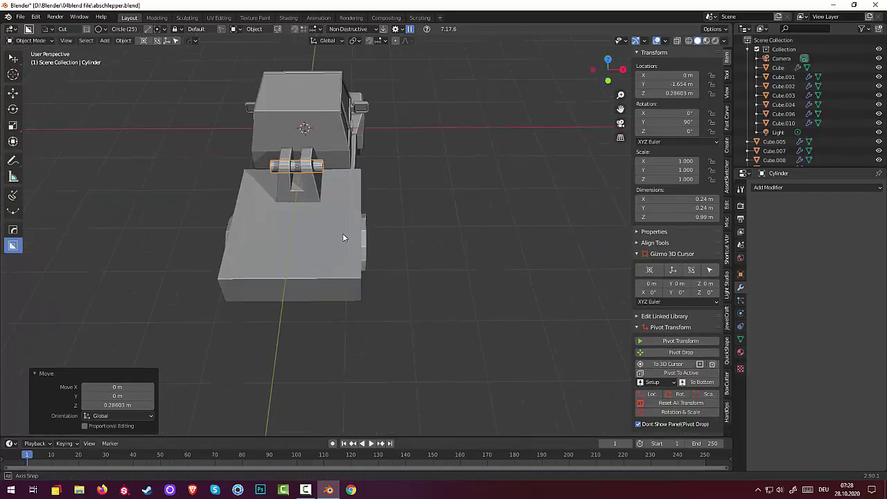
scroll(343, 237, up, 5)
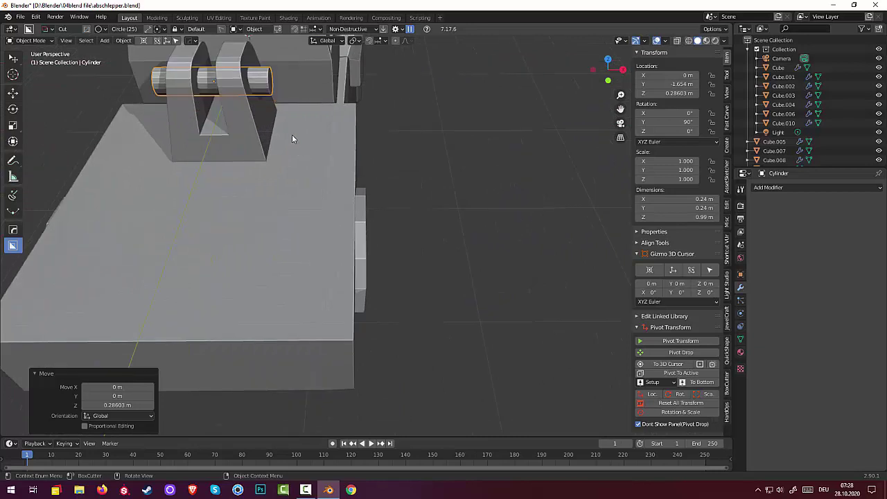
middle_drag(292, 135, 327, 127)
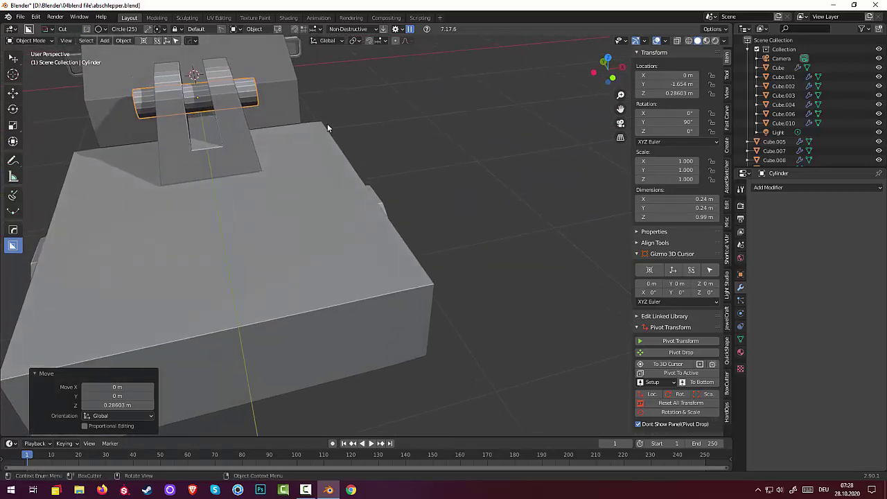
key(s)
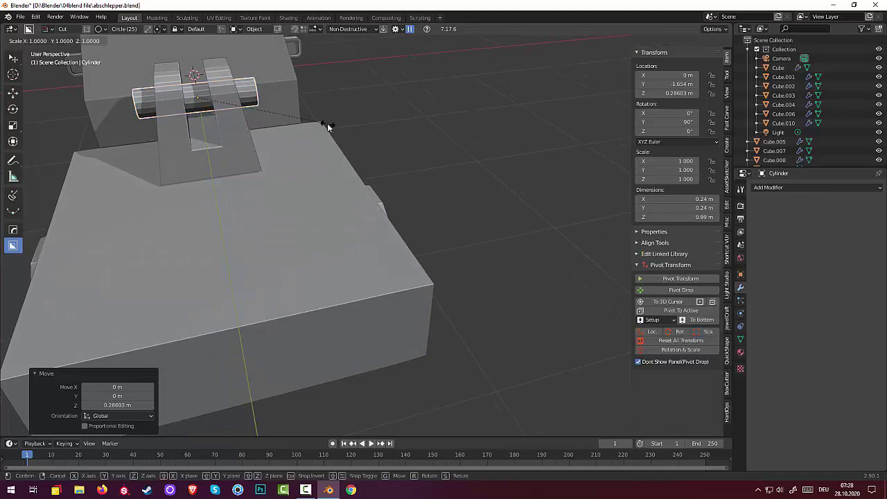
key(x)
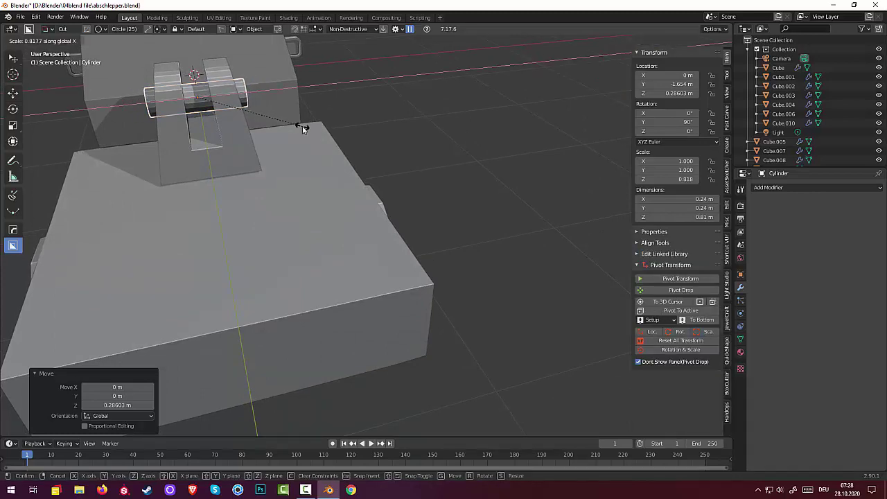
click(302, 128)
Step: In the right side view, centre the cylinder between the mount's sloping edges, at about Y -1.604 m and Z 0.263 m
middle_drag(303, 129, 458, 123)
scroll(458, 122, down, 3)
key(KP_3)
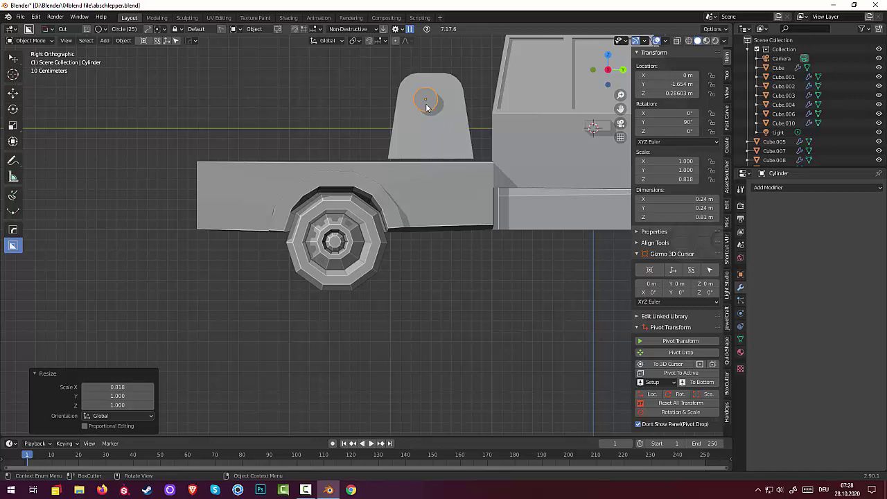
key(g)
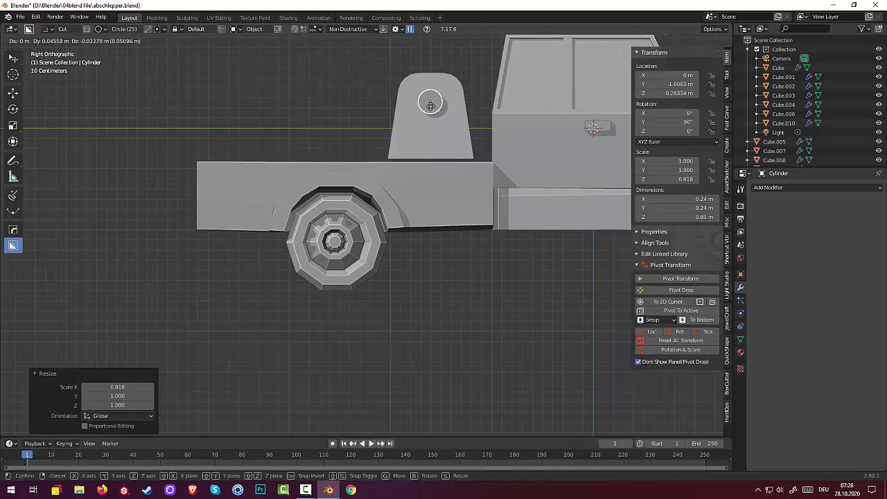
click(431, 109)
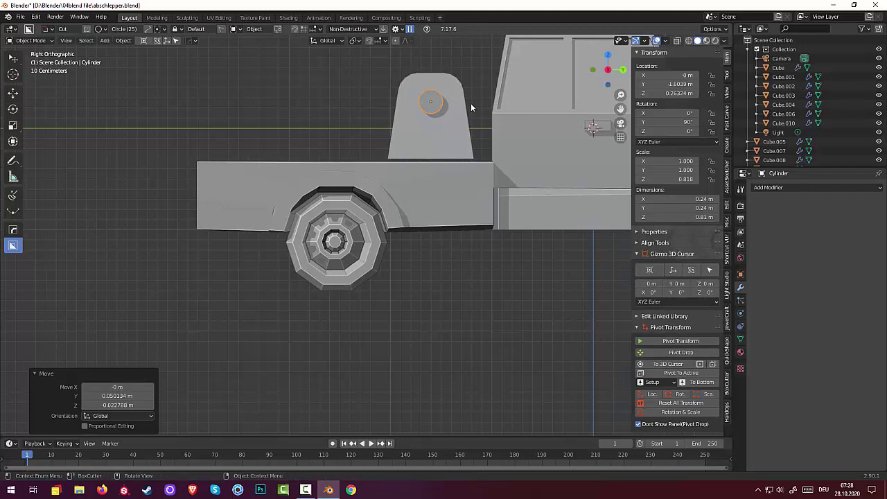
Step: Scale the cylinder uniformly to about 0.77, and stretch it along X by about 1.33 so its ends protrude from the uprights
key(s)
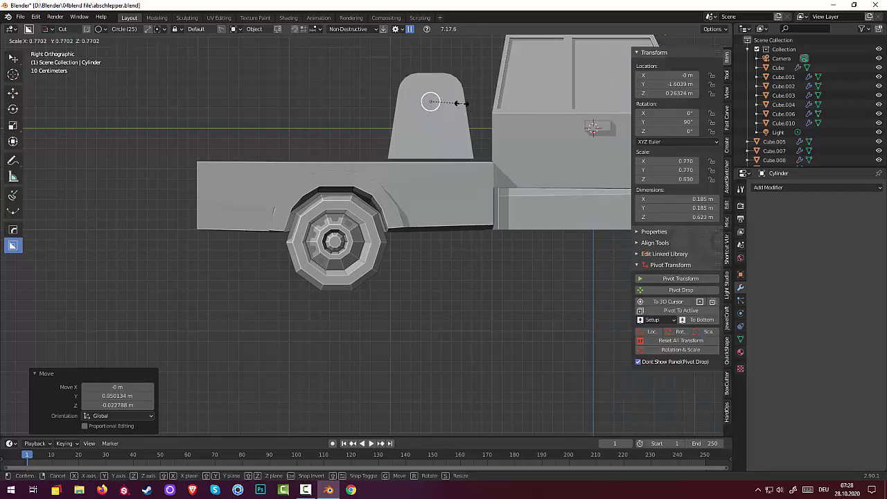
click(430, 102)
middle_drag(430, 102, 537, 135)
key(s)
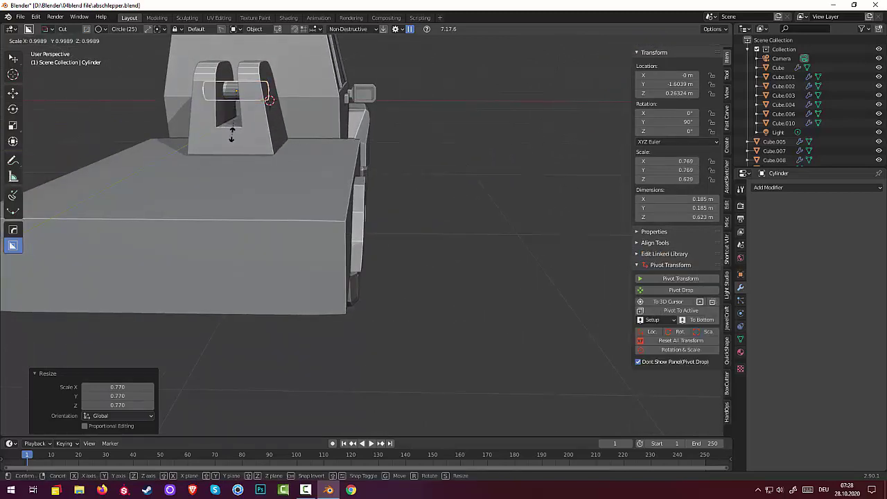
key(x)
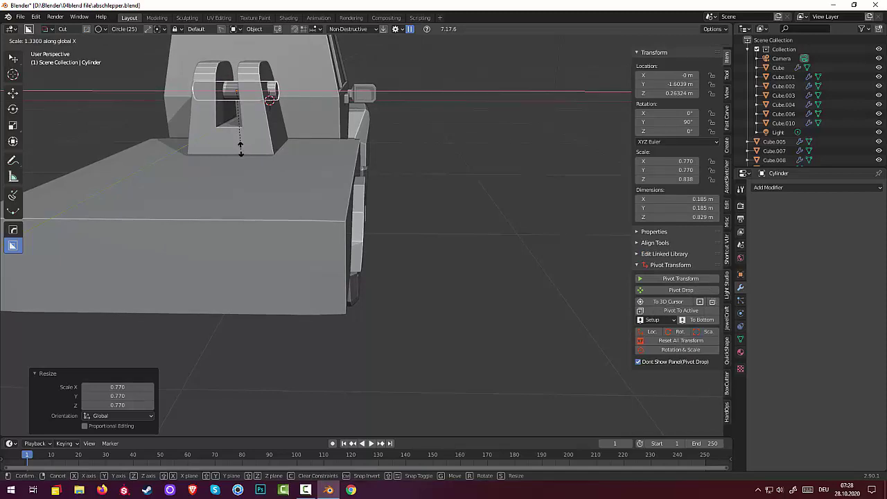
click(240, 147)
Step: Add a 1.11 m cube and move it about -1.652 m along Y onto the crane mount
middle_drag(241, 147, 441, 159)
scroll(431, 148, down, 2)
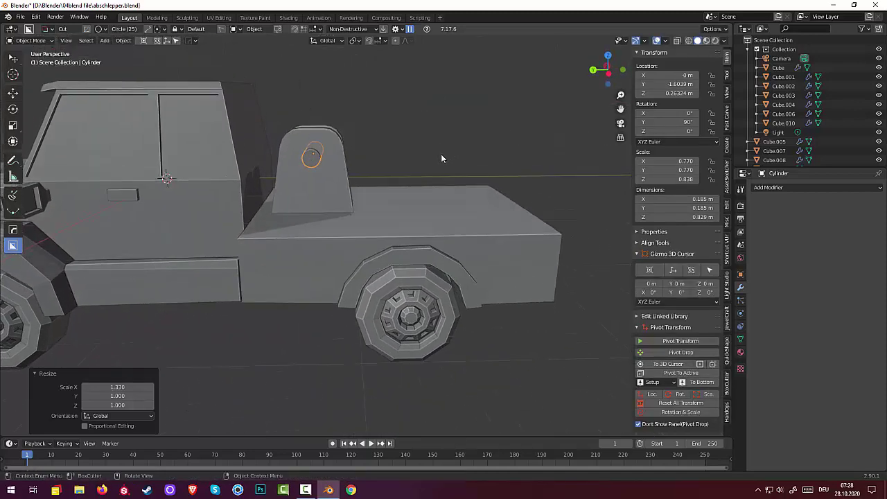
mouse_move(363, 167)
middle_down()
mouse_move(343, 165)
mouse_move(278, 195)
mouse_move(344, 165)
mouse_move(366, 165)
middle_up()
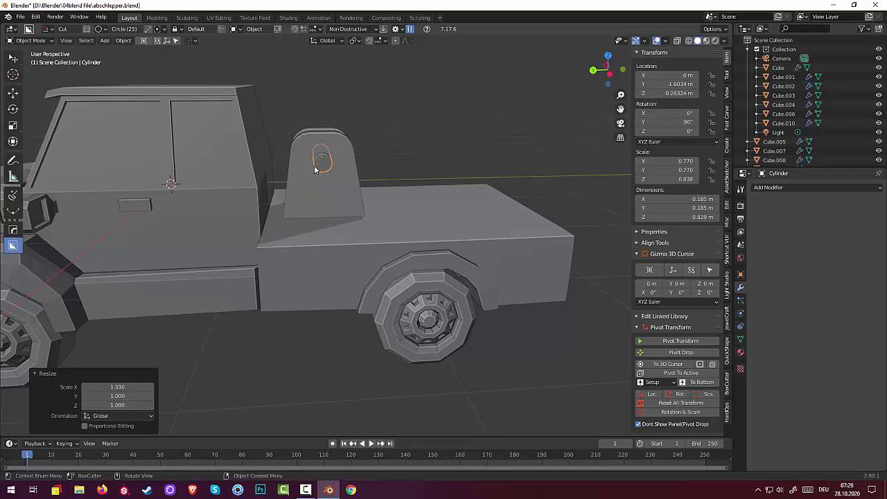
key(shift+a)
mouse_move(314, 165)
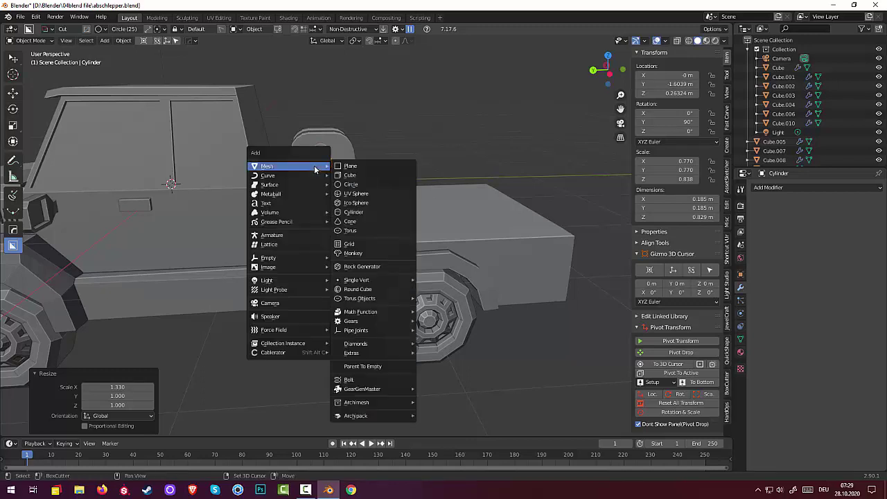
click(354, 175)
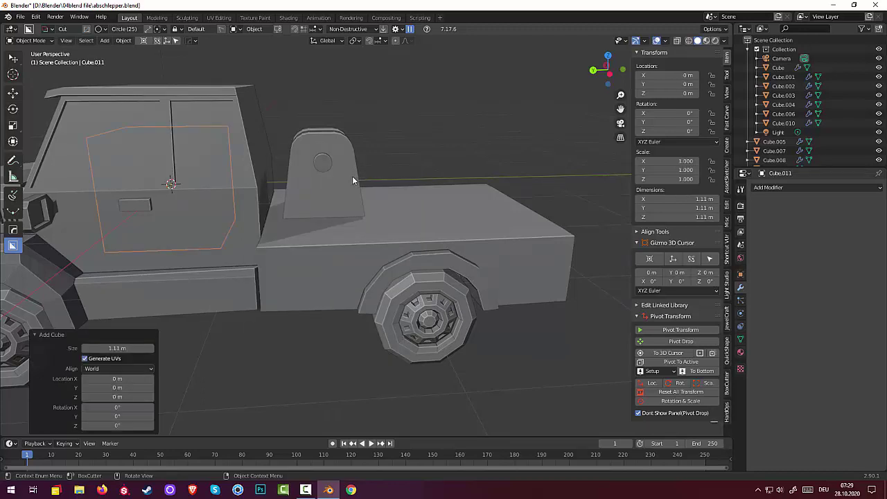
key(g)
key(y)
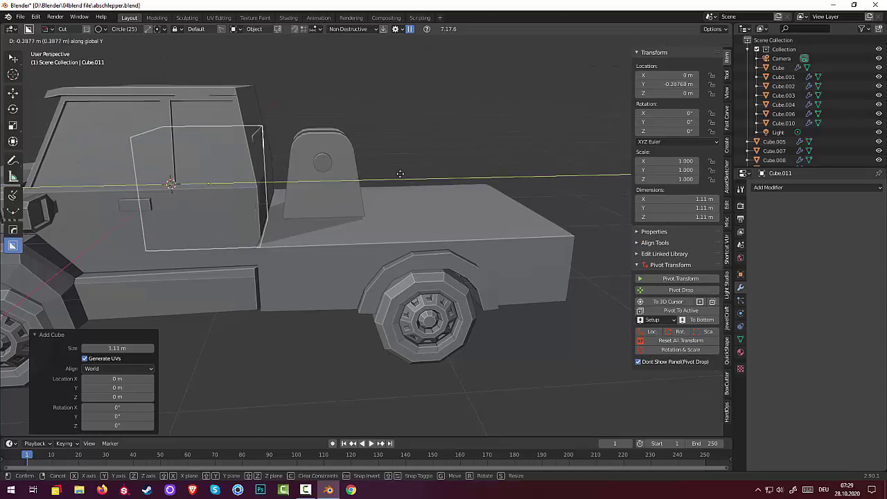
click(509, 145)
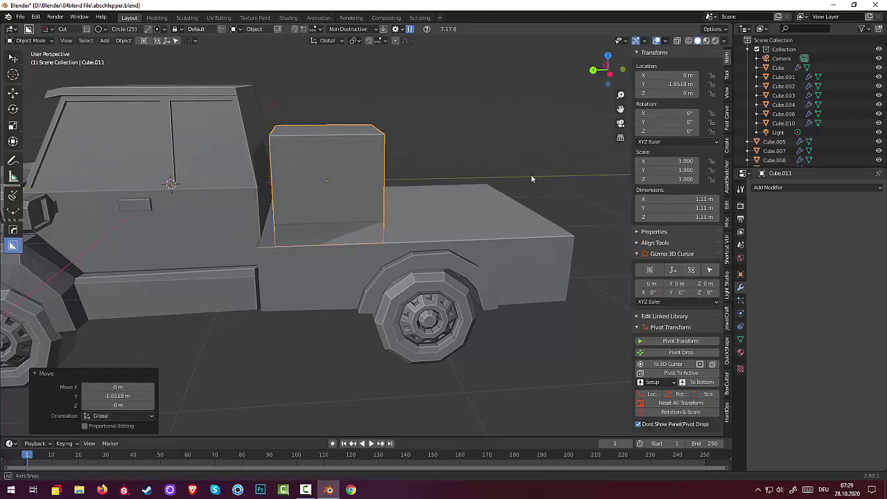
Step: Scale the cube to about 0.141 along X and 0.404 along Z to form a narrow bar between the uprights
middle_drag(531, 174, 422, 191)
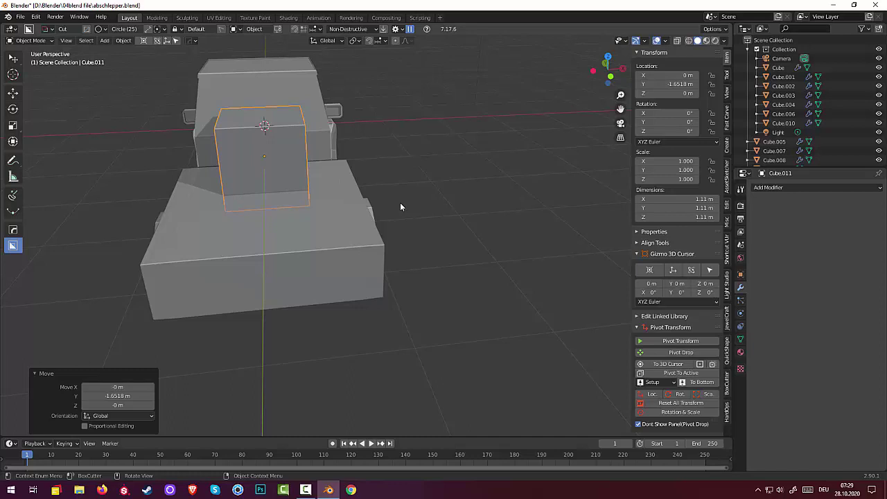
key(s)
key(x)
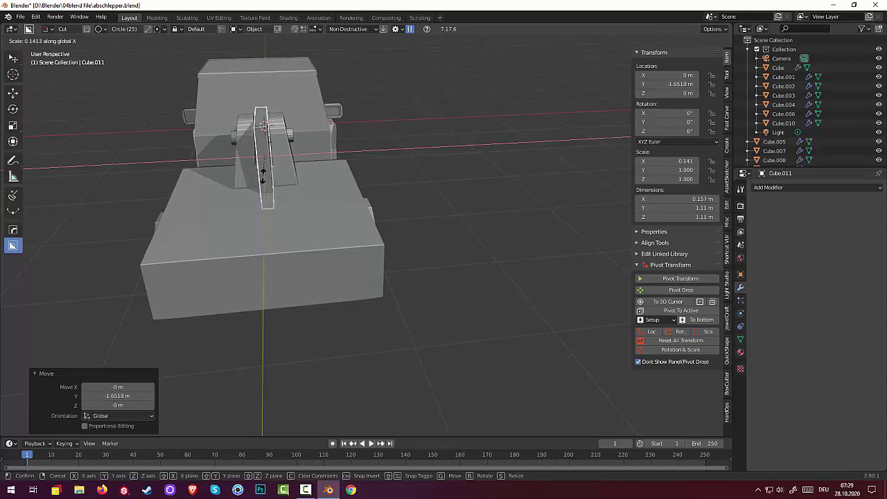
click(263, 173)
middle_drag(284, 188, 383, 176)
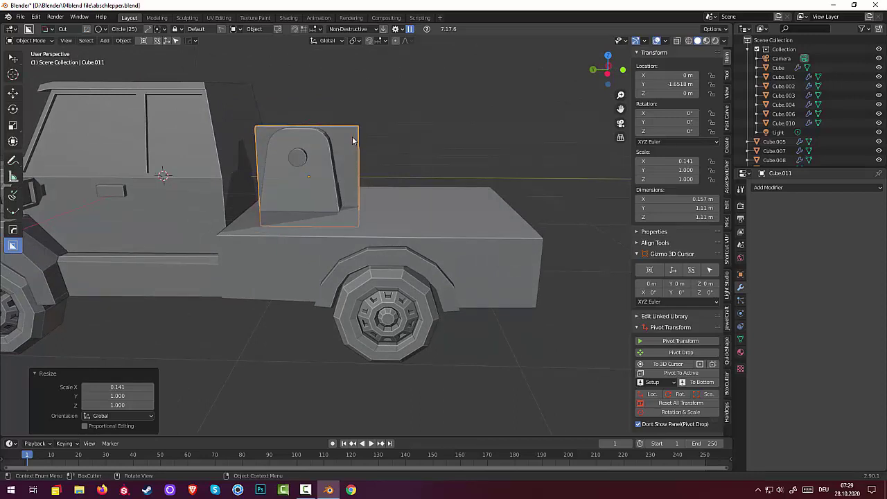
key(s)
key(z)
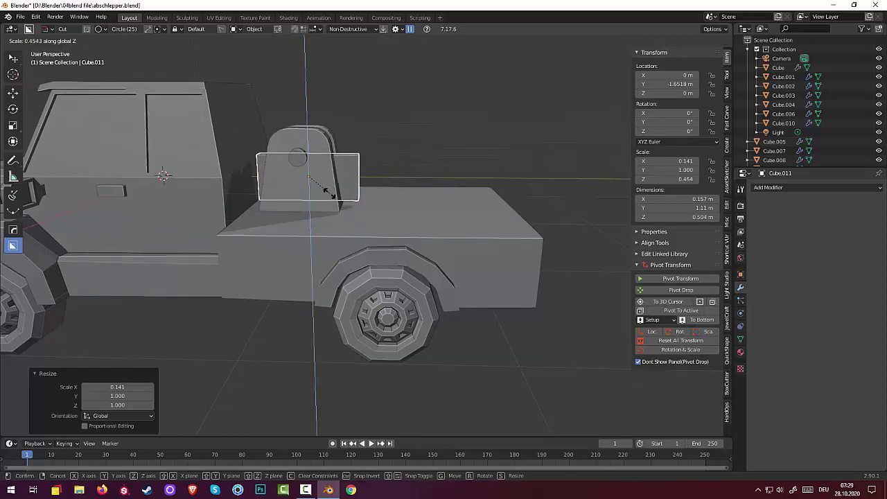
click(329, 195)
Step: Raise the narrow bar about 0.909 m along Z so it floats clear above the crane mount
mouse_move(331, 196)
middle_down()
mouse_move(360, 185)
mouse_move(353, 246)
mouse_move(356, 219)
mouse_move(343, 192)
middle_up()
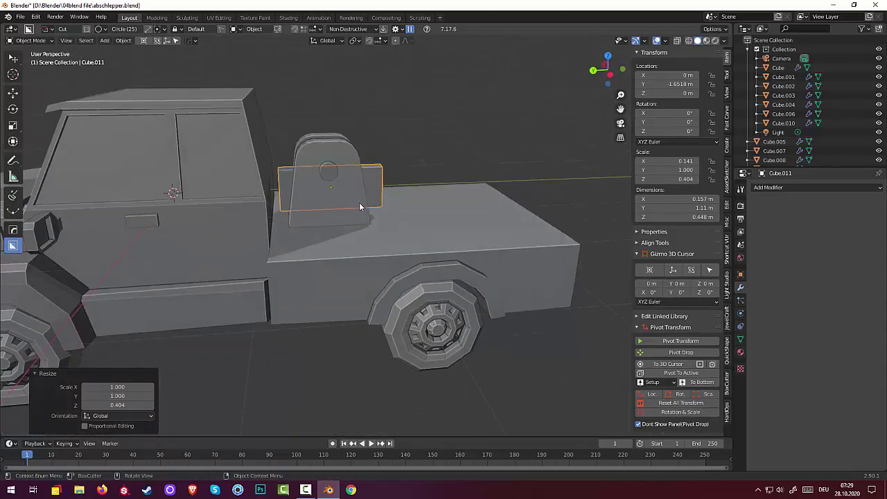
key(g)
key(z)
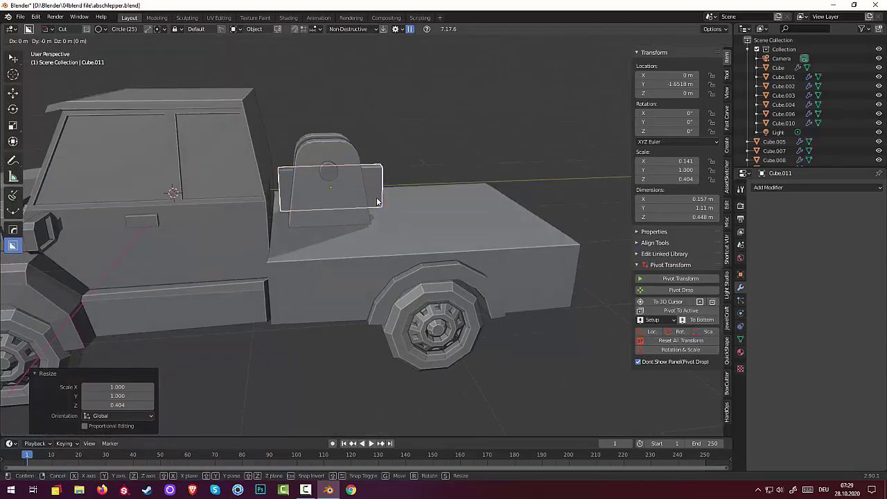
click(380, 116)
middle_drag(380, 116, 384, 188)
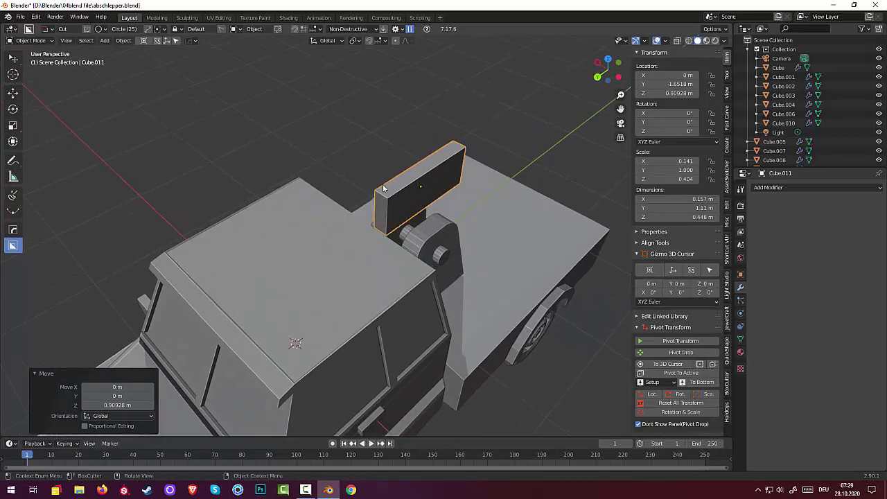
Step: In Edit Mode, select the upper and lower edges of the bar's end face nearest the cab
click(31, 41)
click(31, 50)
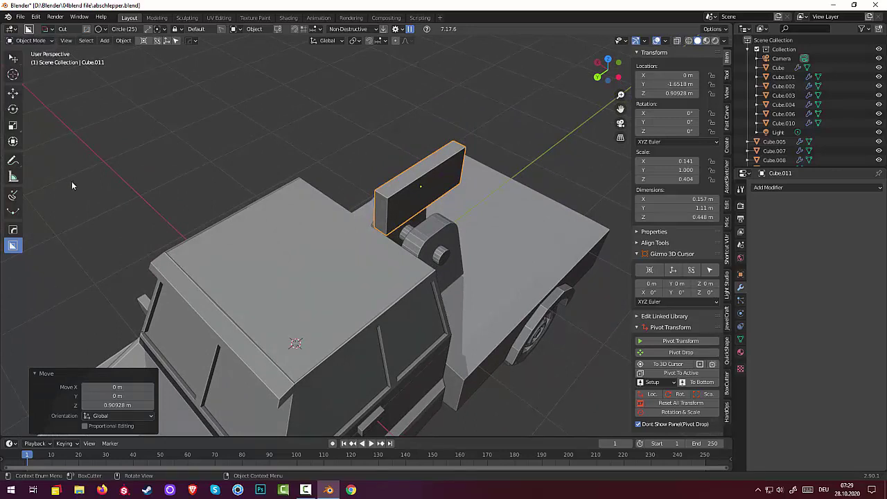
click(12, 58)
click(29, 41)
click(29, 42)
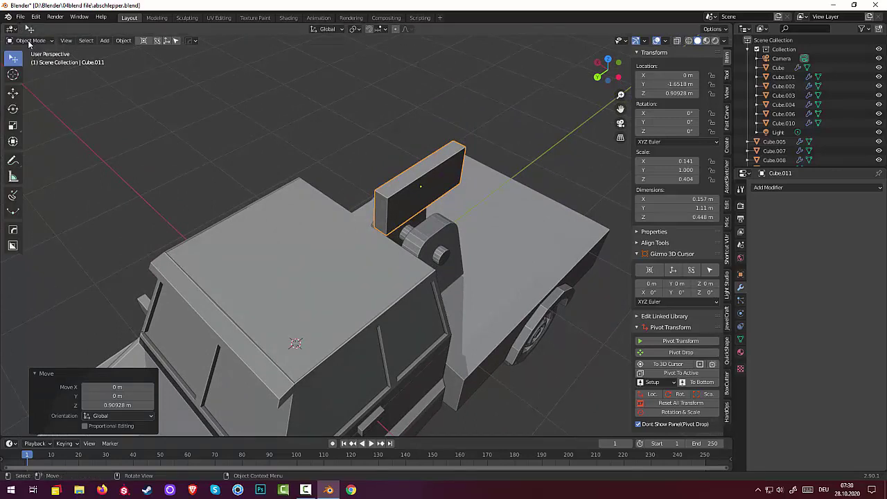
click(30, 42)
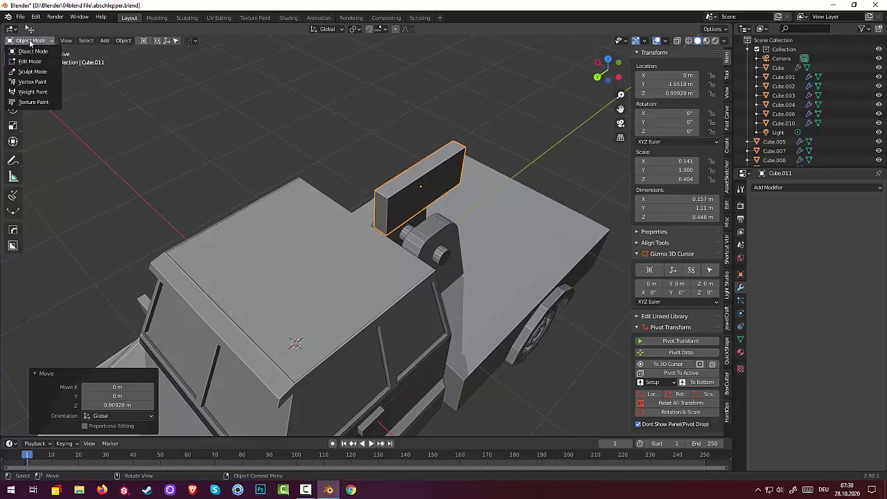
click(31, 62)
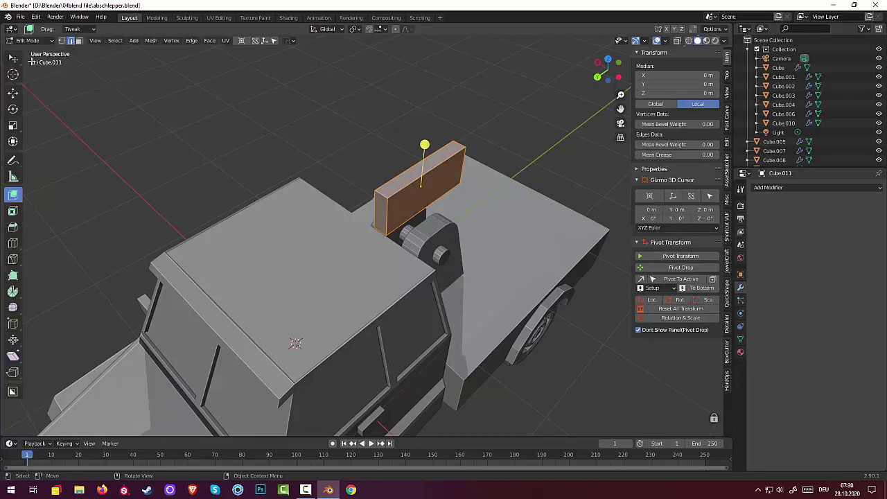
click(419, 206)
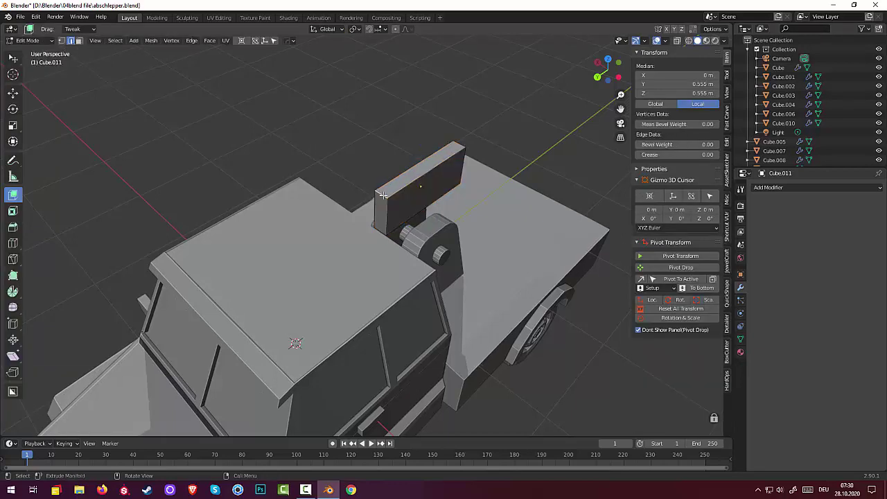
middle_drag(419, 205, 374, 221)
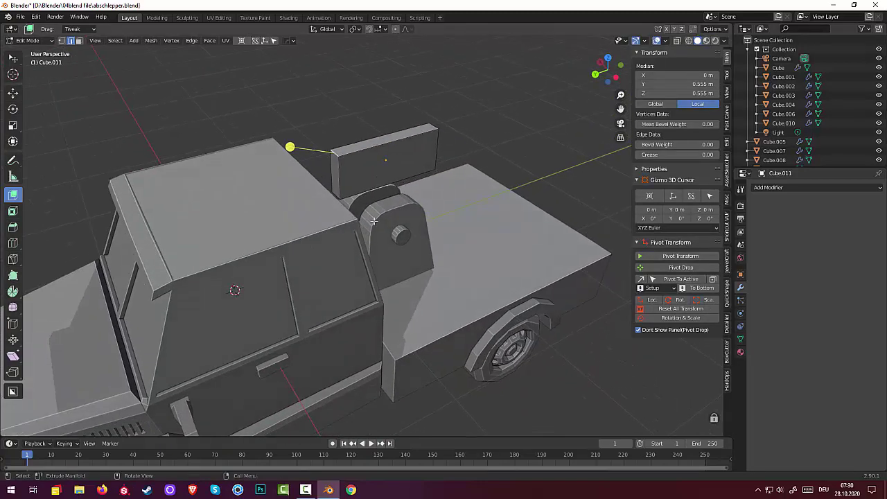
shift+click(335, 196)
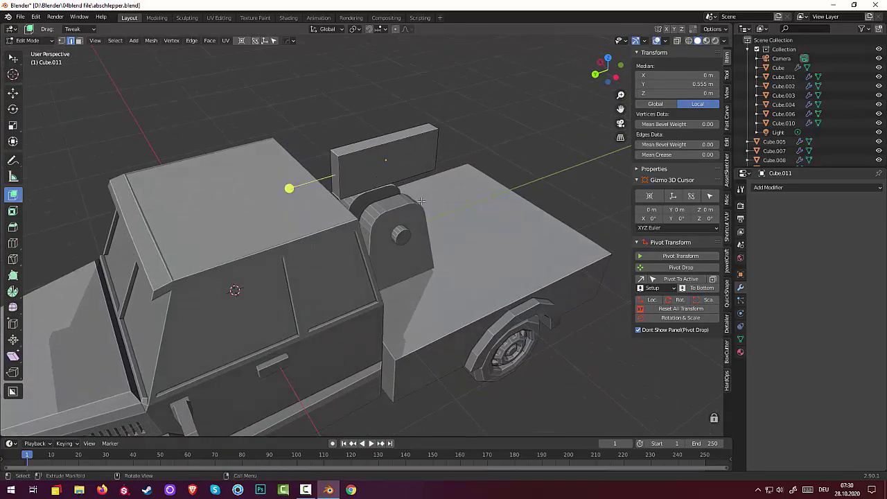
Step: Try a four-segment bevel on the selected edges, and reset all of the bar's transforms in Object Mode
key(ctrl+b)
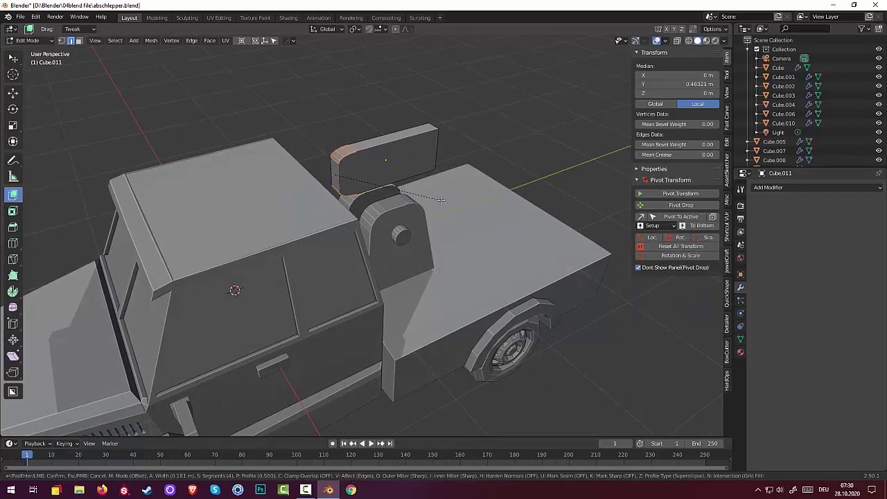
right_click(441, 201)
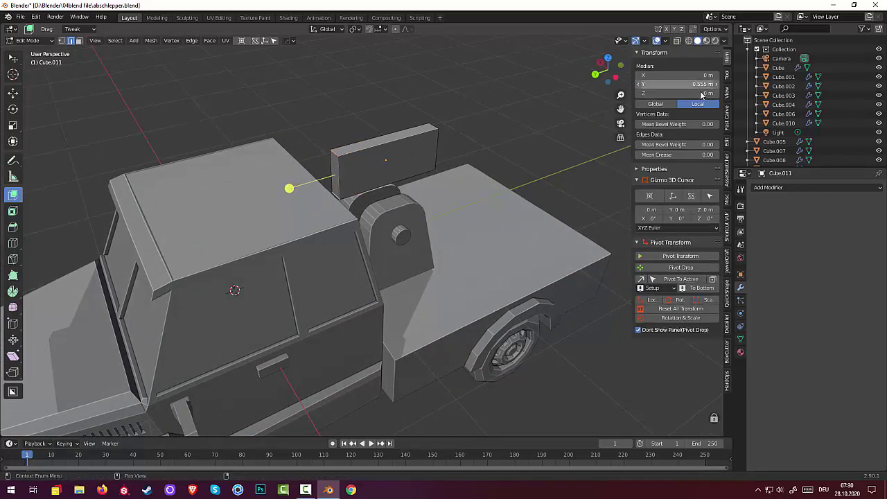
click(695, 309)
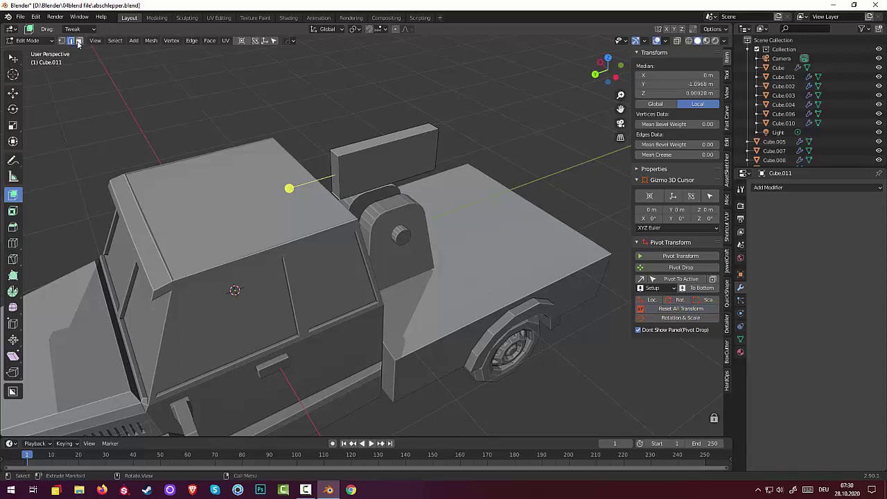
click(28, 40)
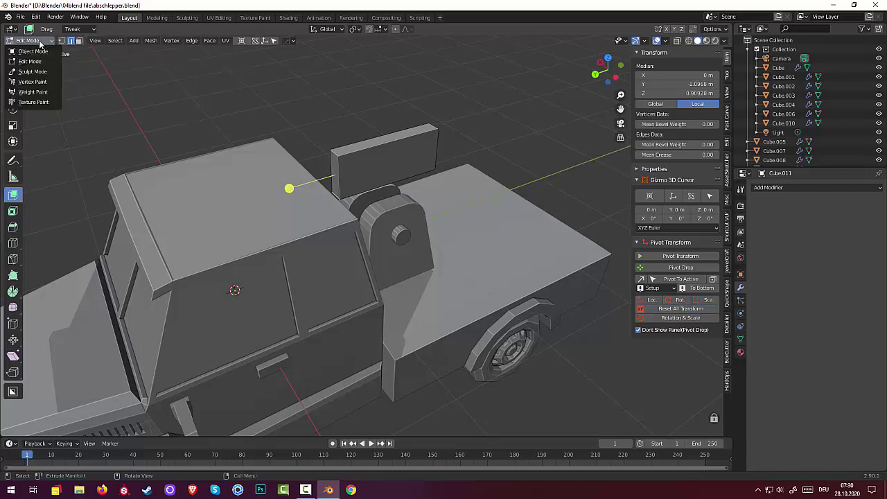
click(26, 45)
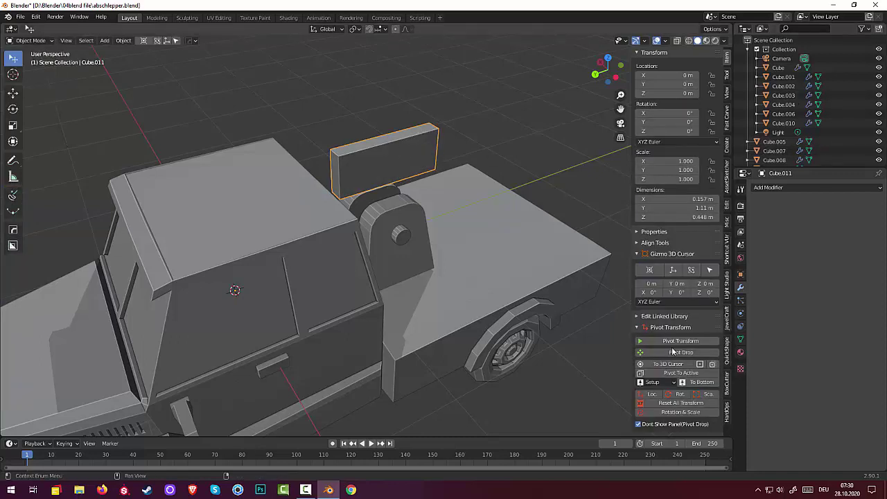
click(677, 404)
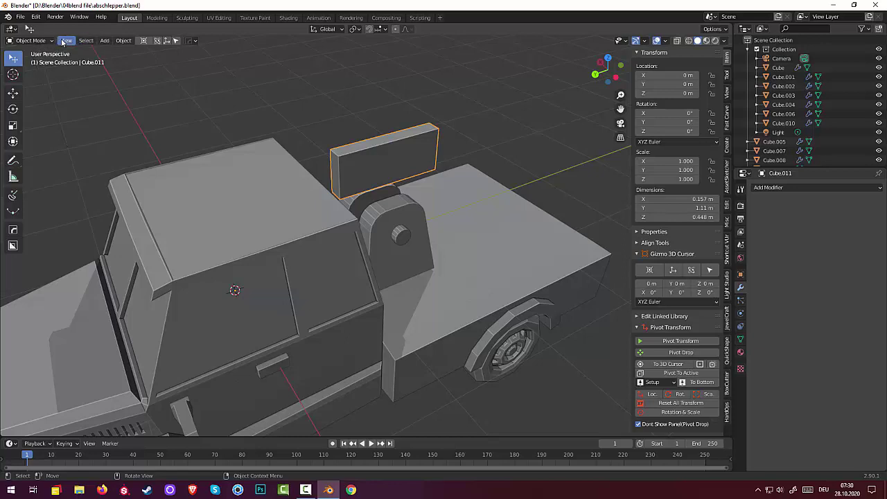
Step: Bevel the bar's two cab-side end edges in Edit Mode with a 0.177 m width and 4 segments
click(30, 42)
click(30, 62)
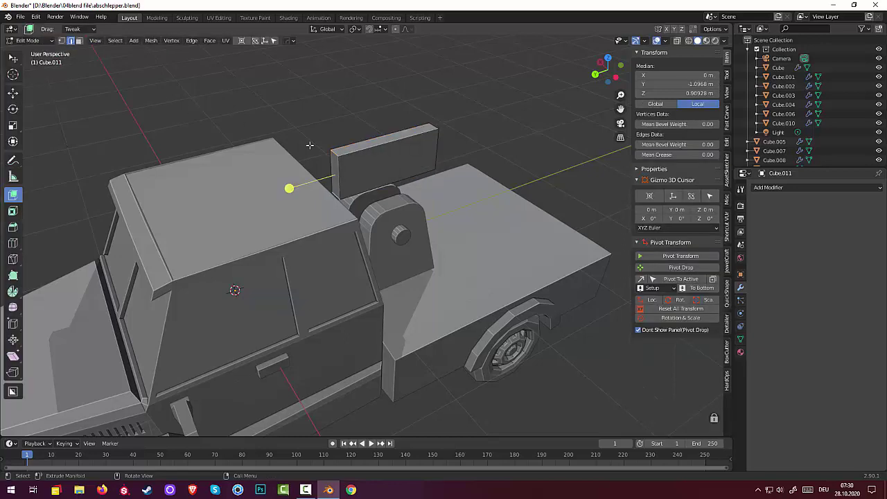
click(395, 197)
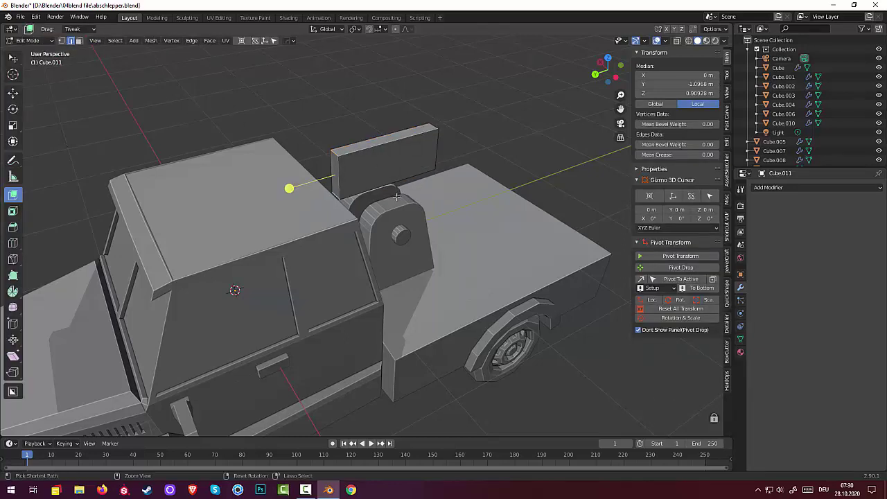
key(ctrl+b)
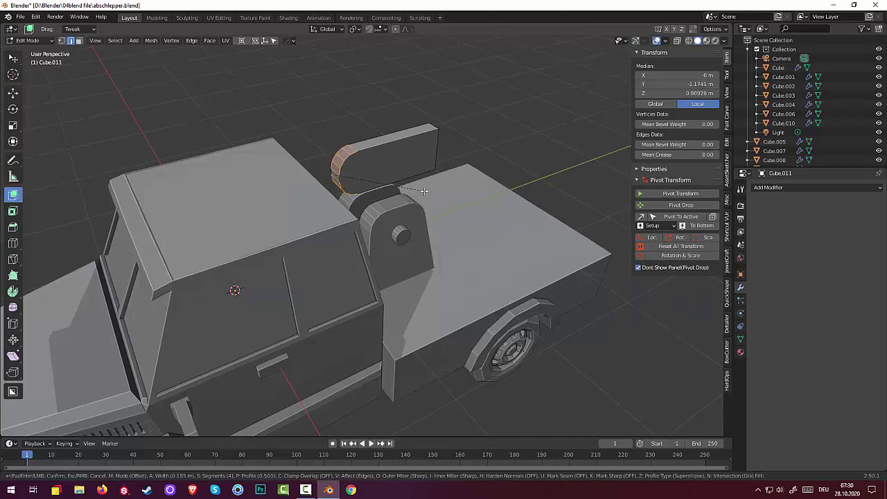
click(422, 190)
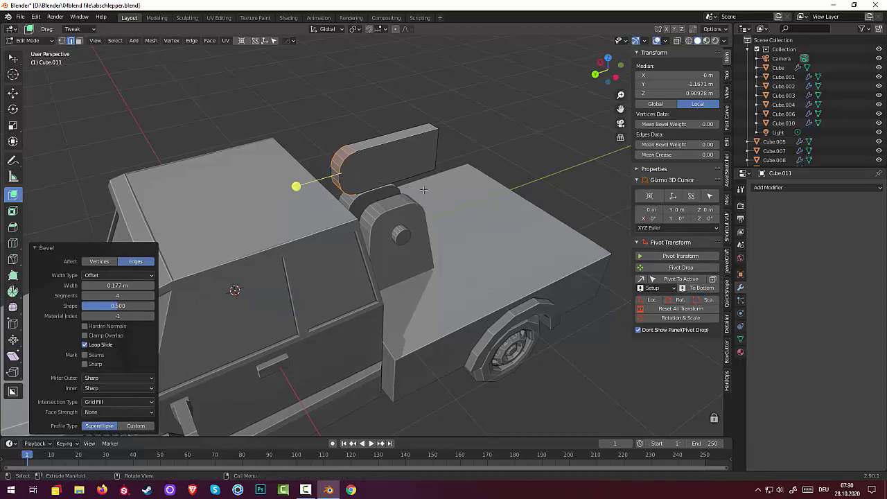
middle_drag(422, 189, 404, 160)
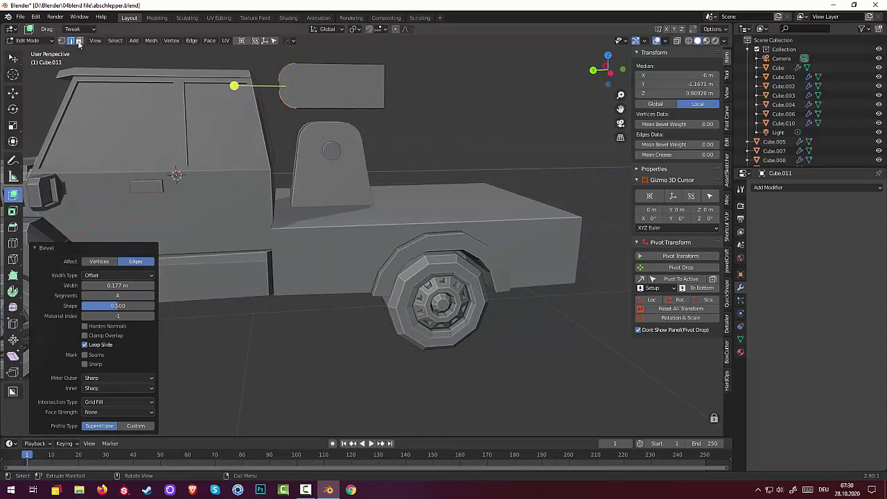
Step: In the right side view, move the whole bar about -0.263 m in Y and -0.663 m in Z, placing its rounded end around the axle
click(27, 40)
click(27, 51)
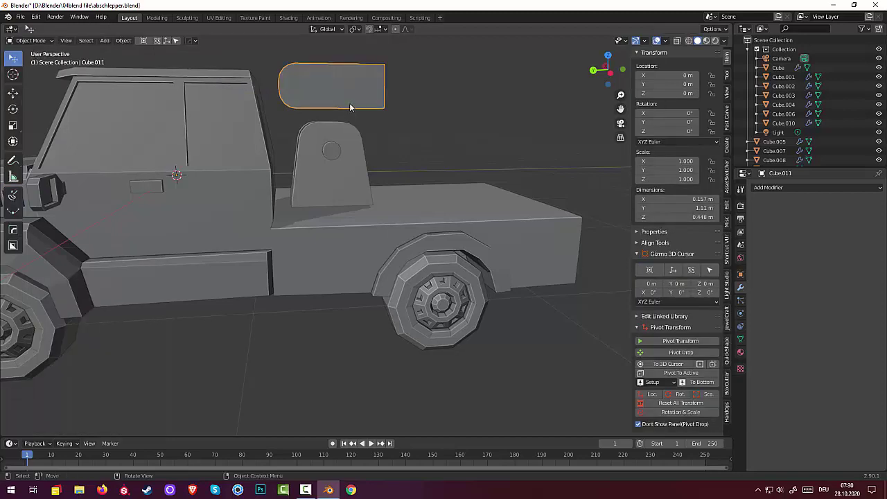
key(KP_3)
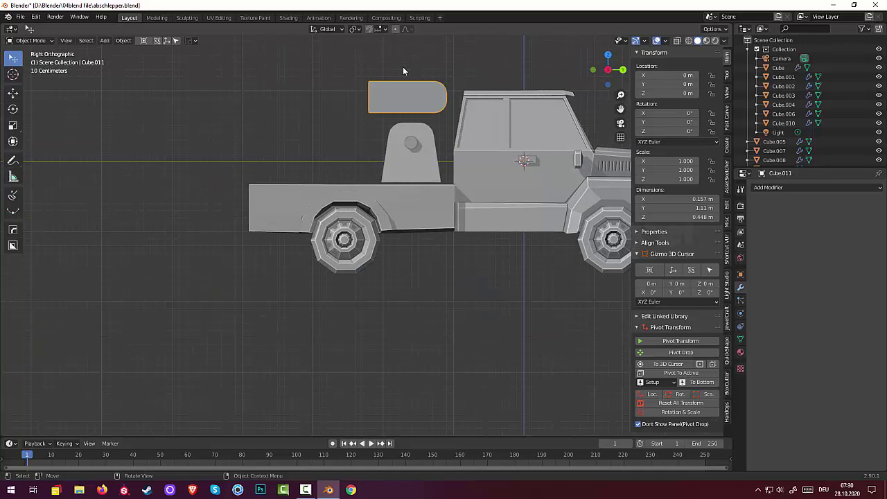
key(g)
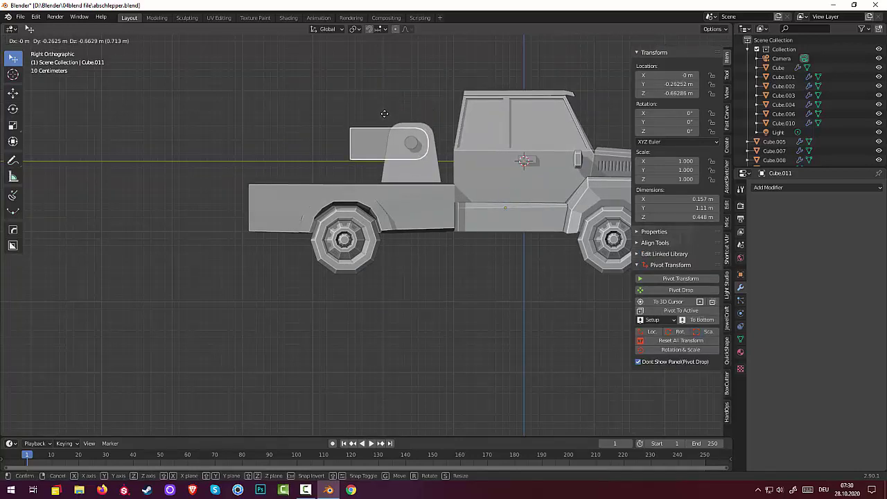
click(390, 113)
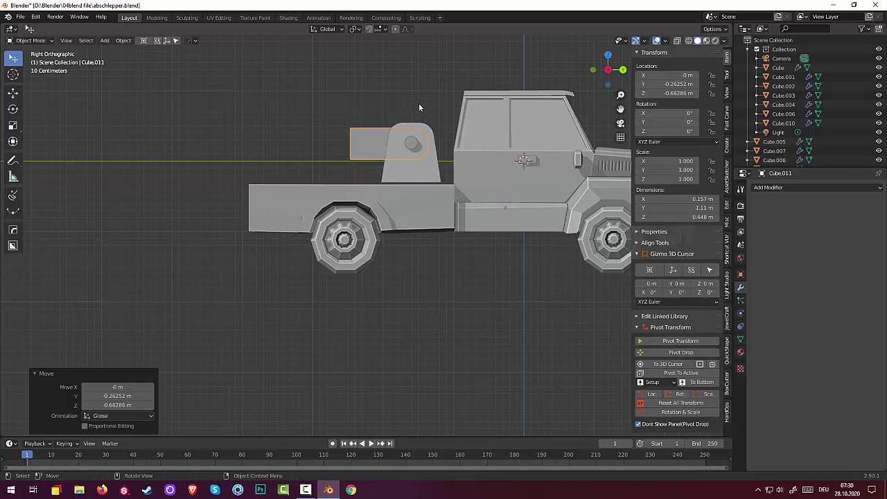
Step: Set the bar's origin to its geometry so it can pivot near the axle
key(r)
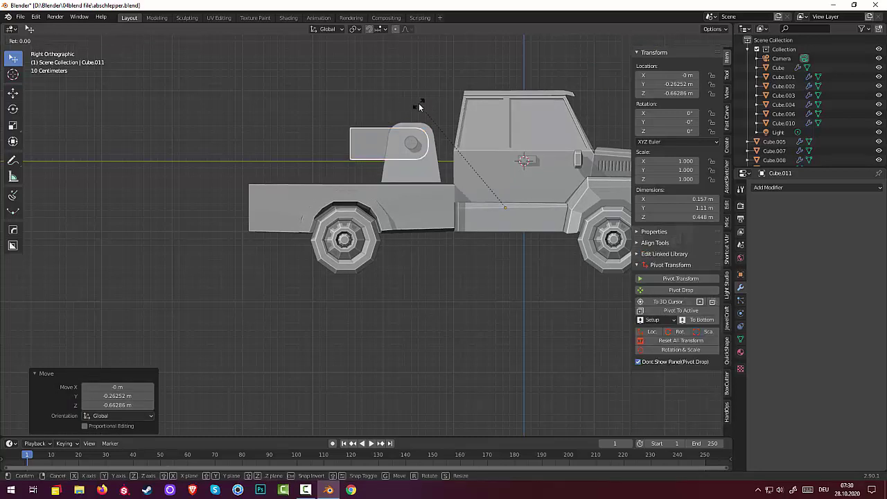
key(Escape)
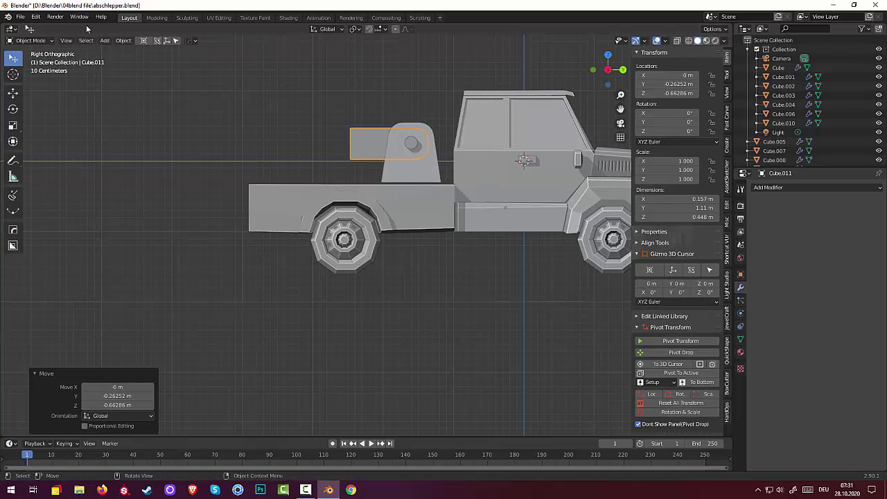
click(123, 40)
mouse_move(151, 61)
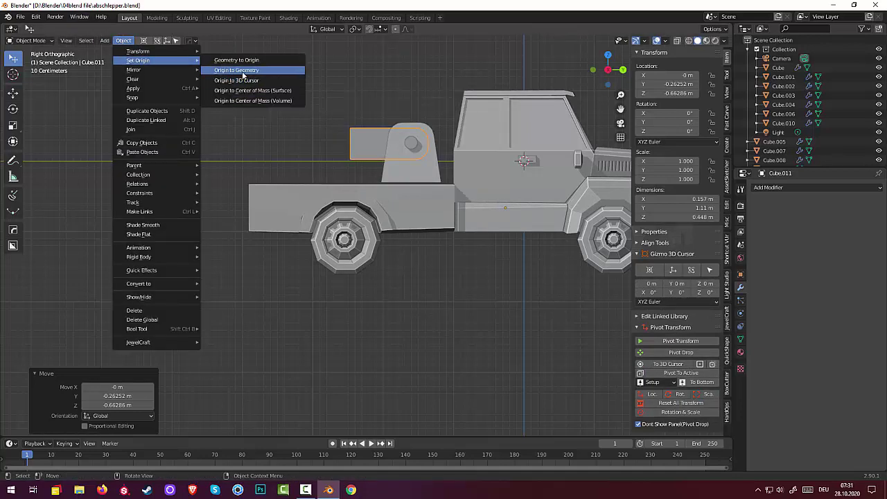
click(239, 70)
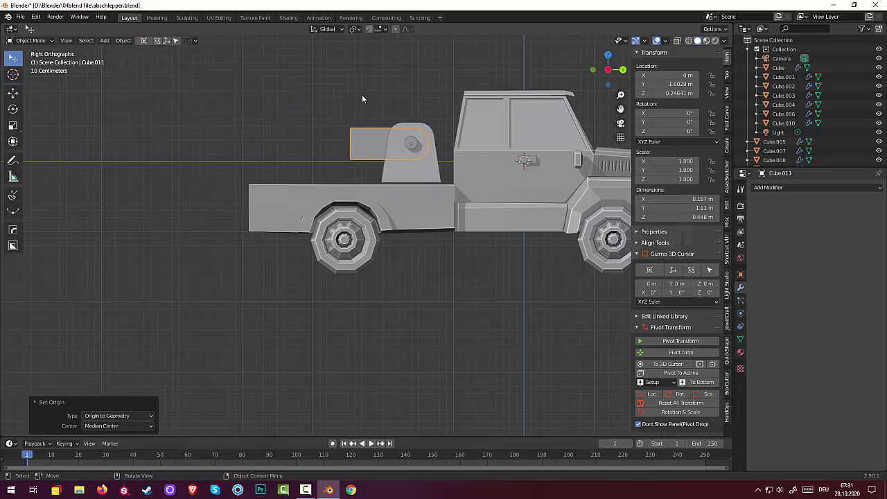
Step: Rotate the bar 61° in the right side view so its square end points up towards the truck's rear
key(r)
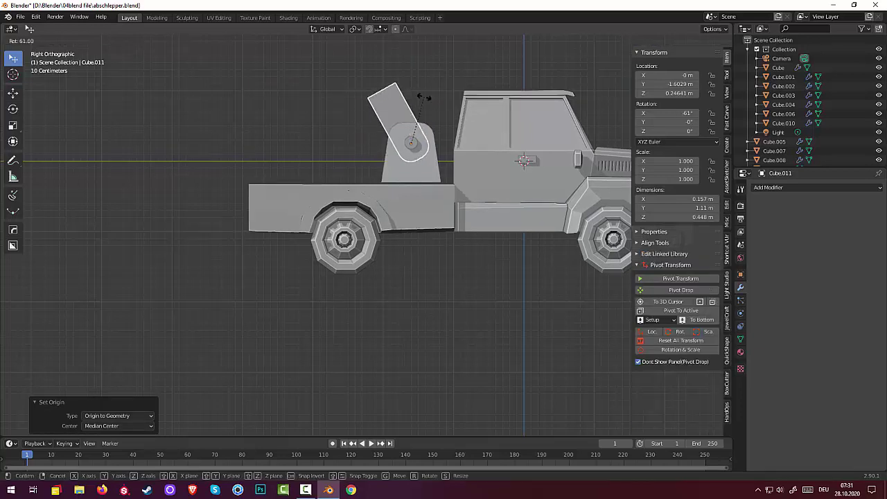
click(424, 98)
middle_drag(425, 98, 586, 138)
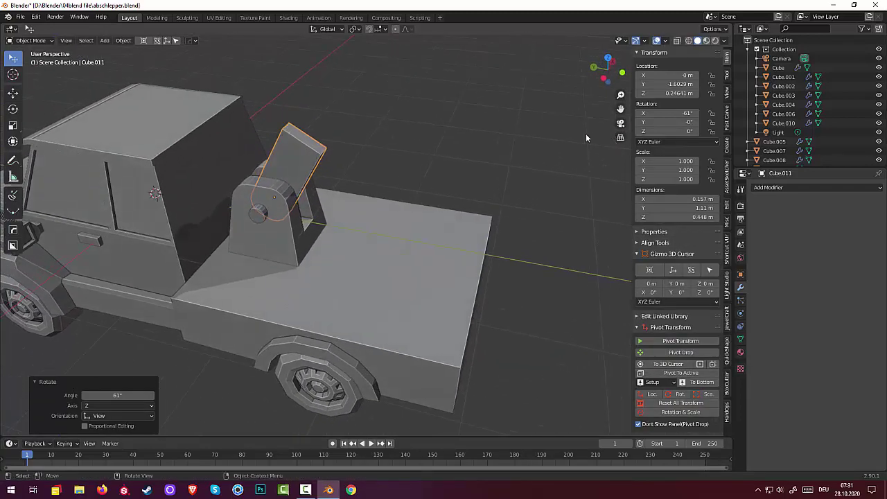
Step: In Edit Mode, extrude the bar's square end face about 0.622 m along its normal with Extrude Manifold to lengthen the arm
click(305, 135)
click(33, 41)
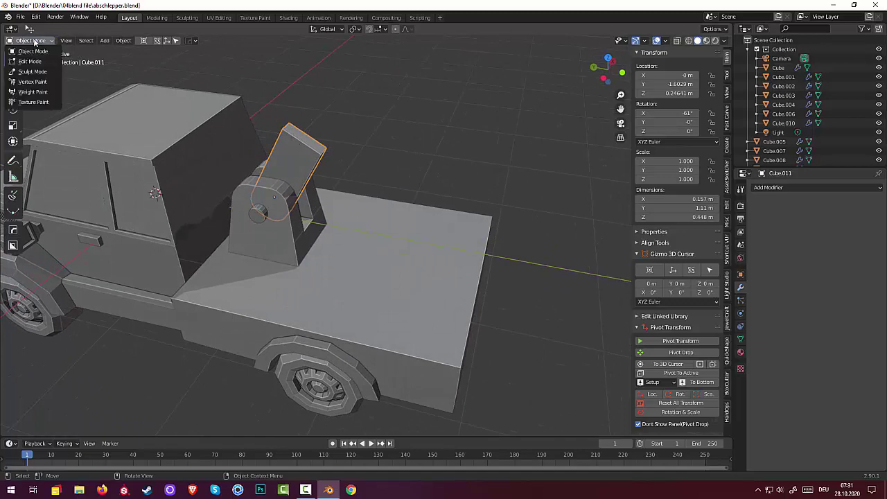
click(30, 61)
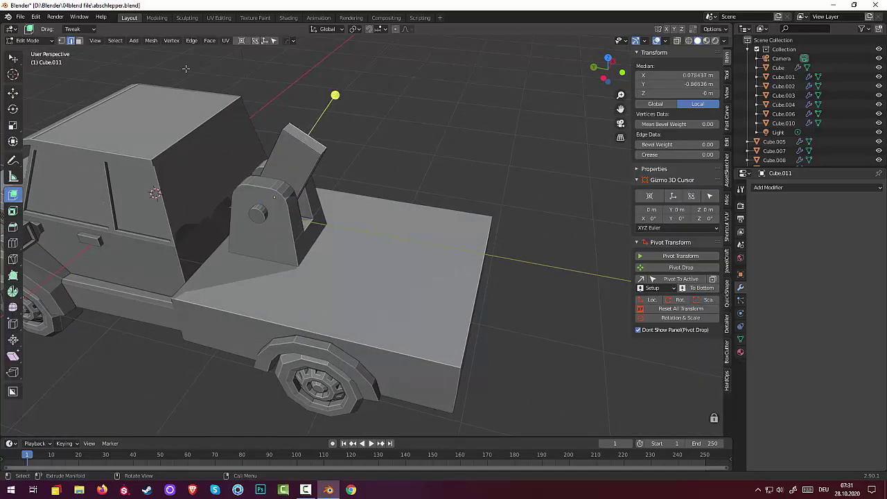
click(79, 41)
click(303, 133)
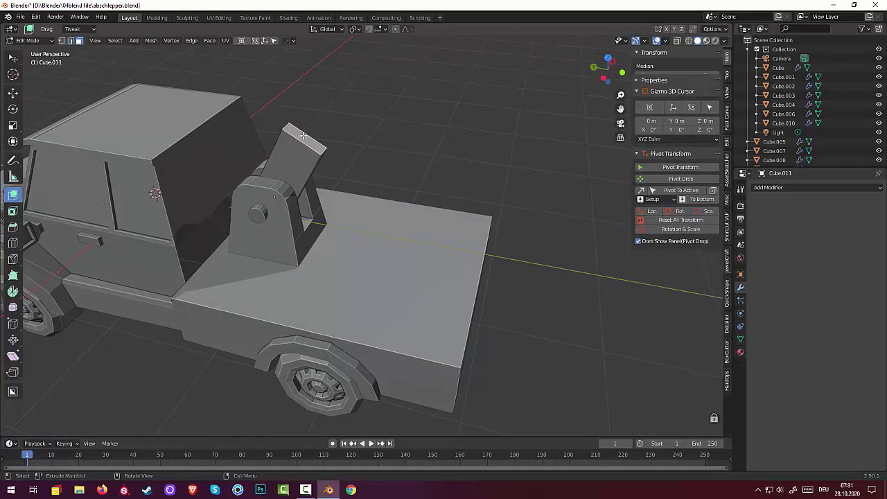
middle_drag(303, 134, 352, 88)
scroll(347, 95, down, 2)
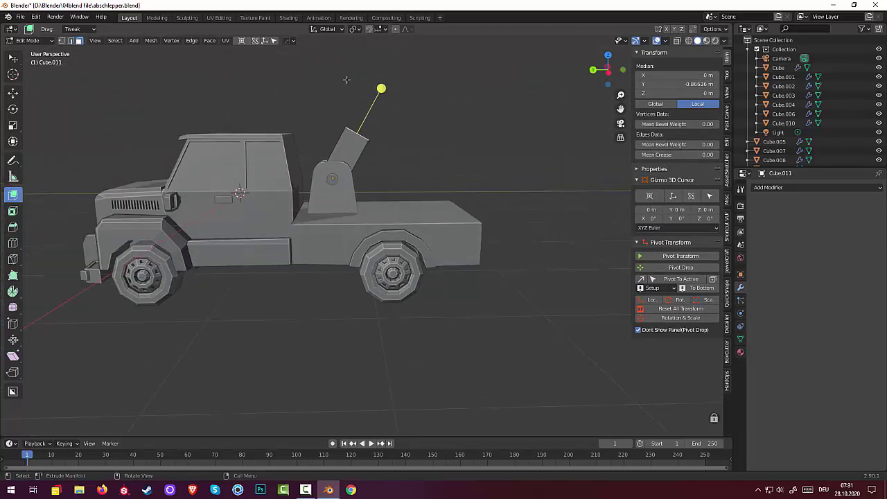
drag(381, 88, 387, 54)
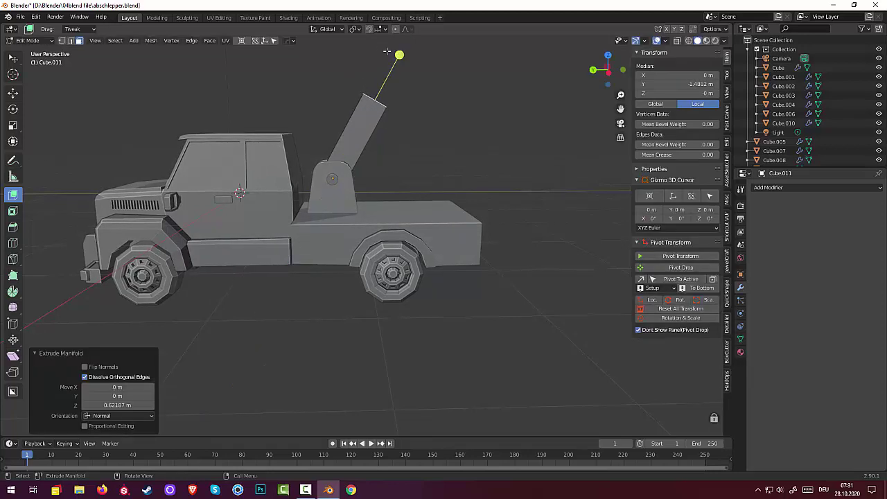
click(510, 126)
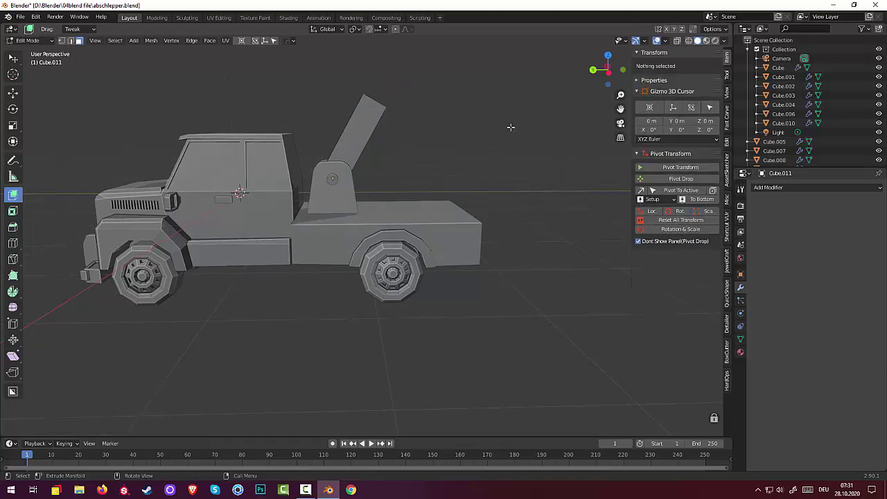
Step: Scale the arm's upper end face uniformly to about 0.84 so the arm tapers towards its free end
middle_drag(511, 126, 281, 130)
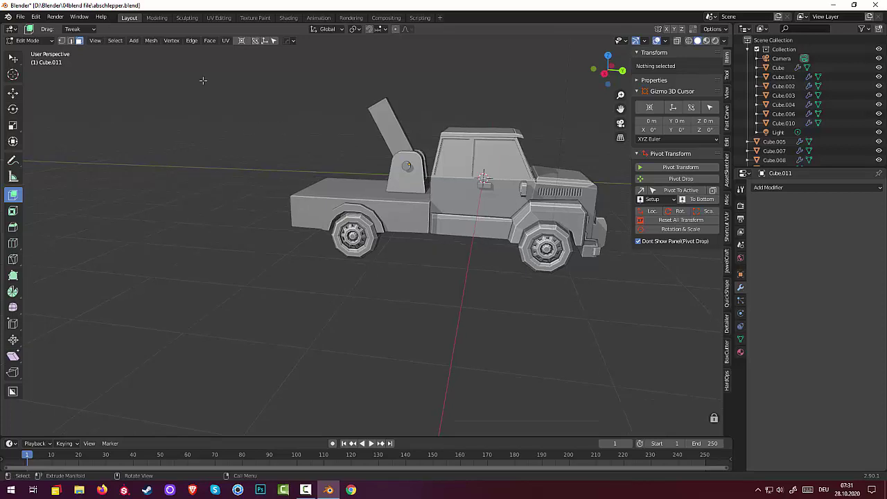
middle_drag(271, 89, 343, 97)
middle_drag(365, 139, 330, 181)
click(332, 185)
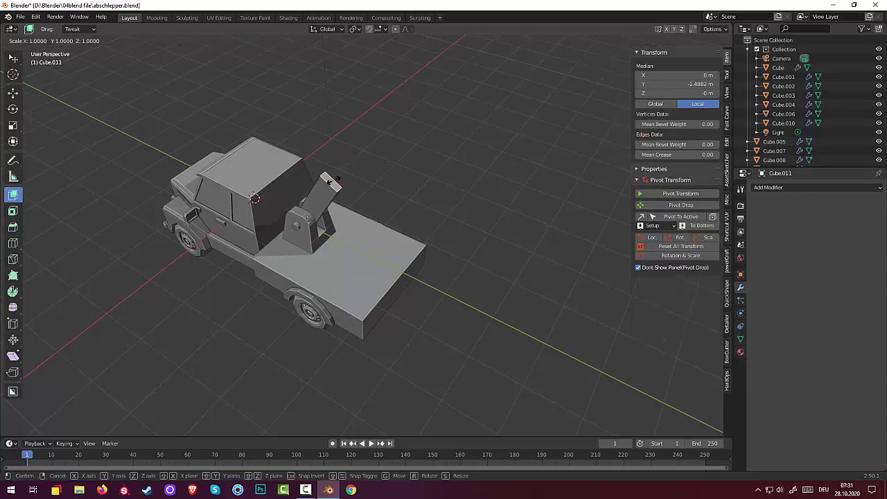
key(s)
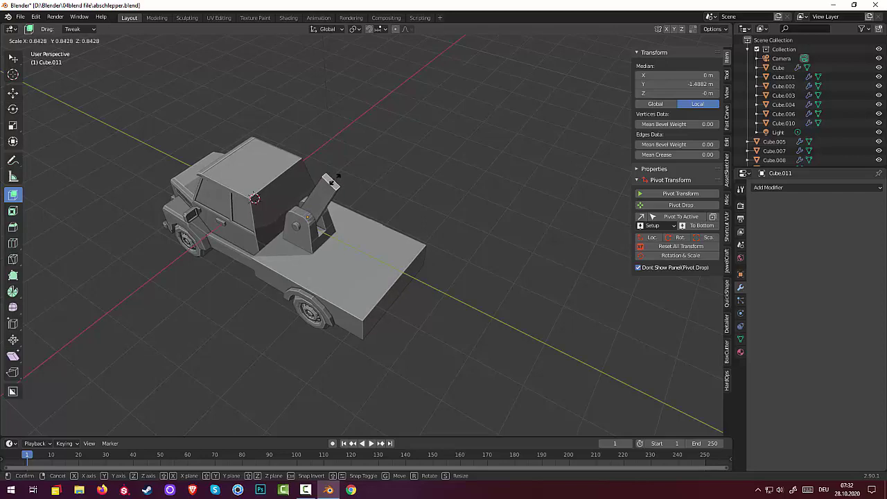
click(333, 178)
click(418, 210)
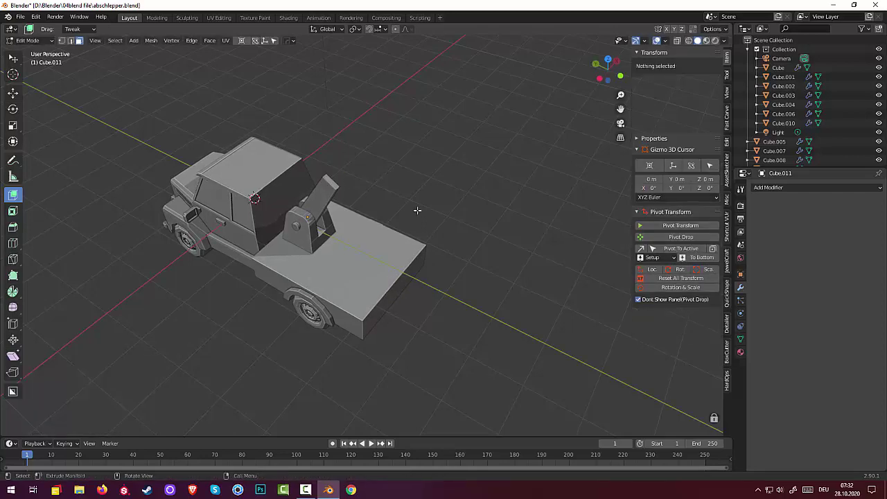
middle_drag(417, 210, 406, 181)
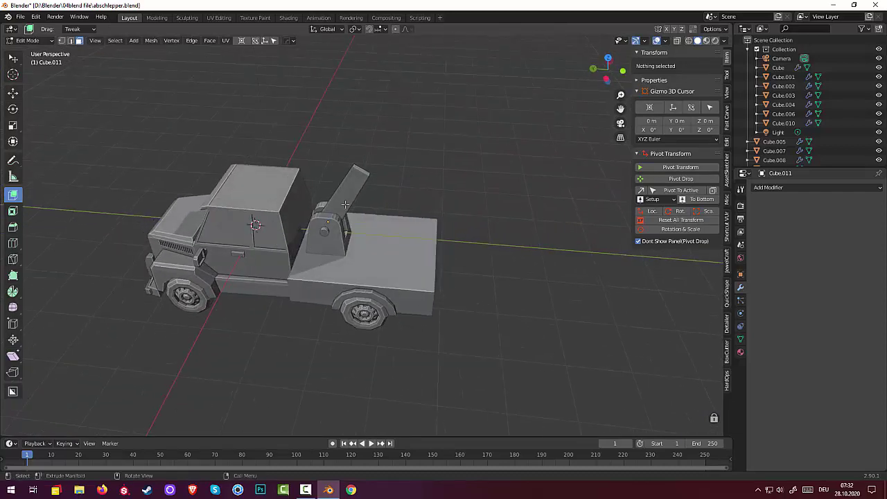
middle_drag(346, 205, 85, 75)
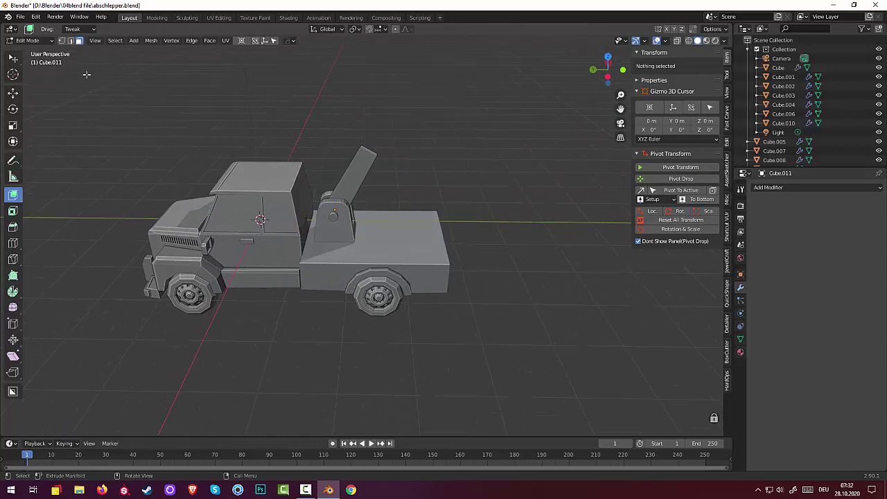
Step: In Object Mode, duplicate the arm and offset the copy about -0.818 m along global Y
click(39, 42)
click(37, 42)
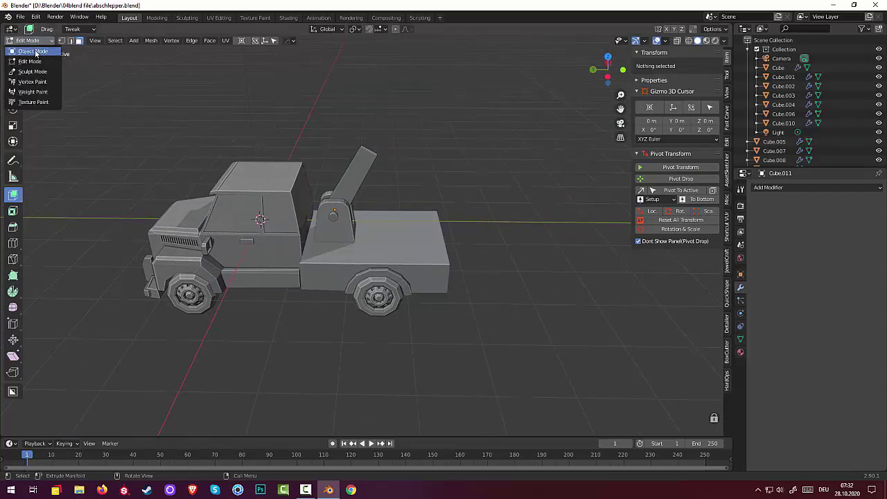
click(33, 51)
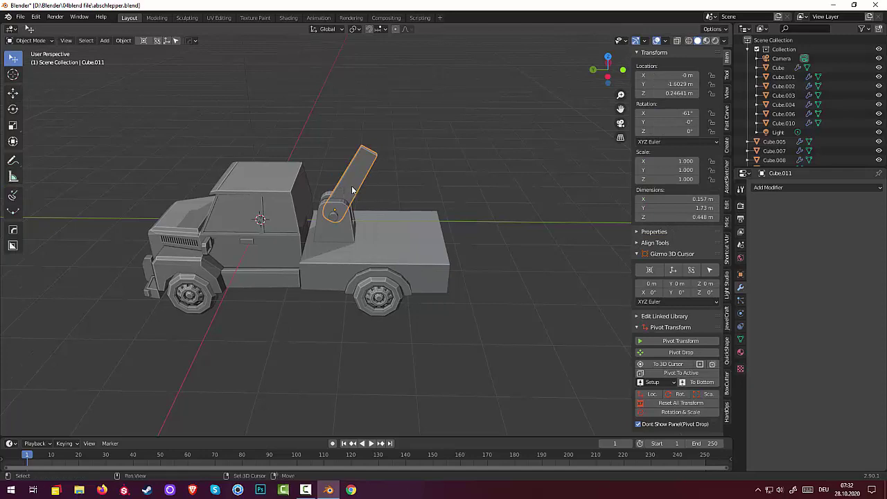
key(shift+d)
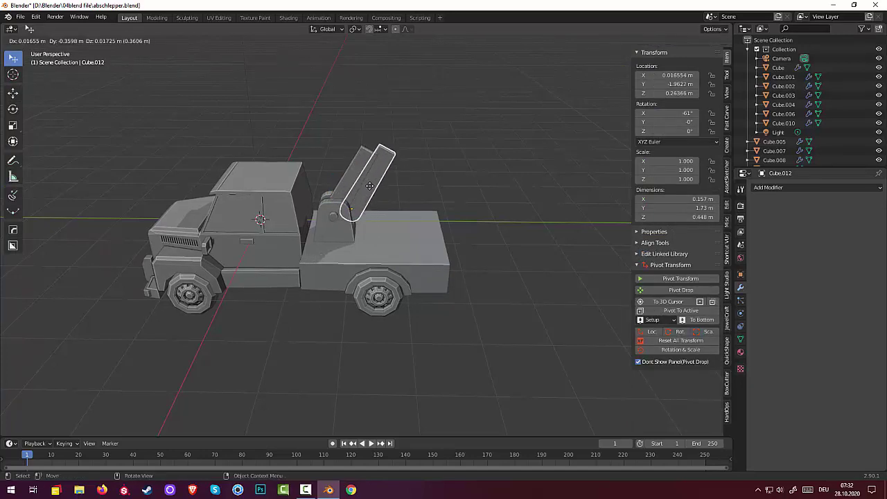
key(y)
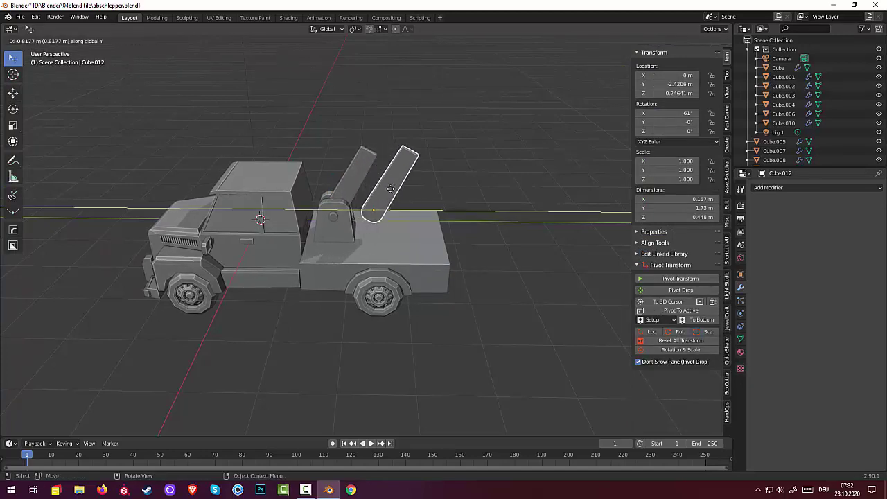
click(397, 191)
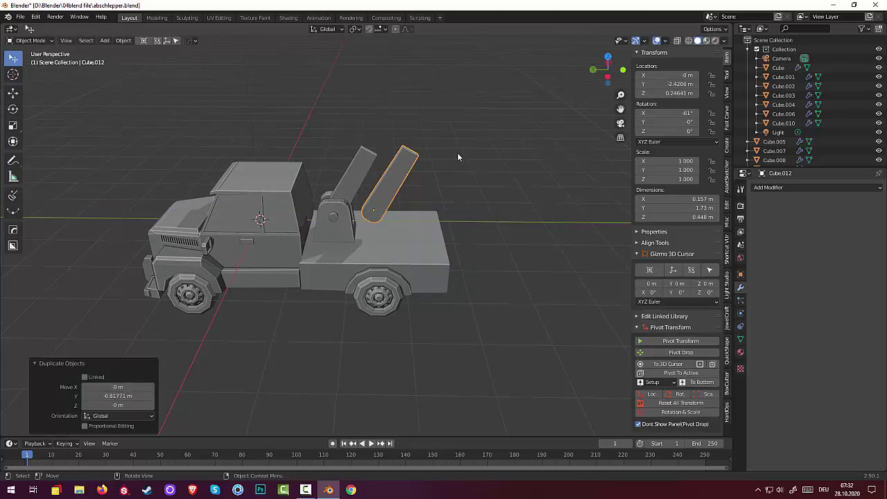
middle_drag(449, 146, 445, 117)
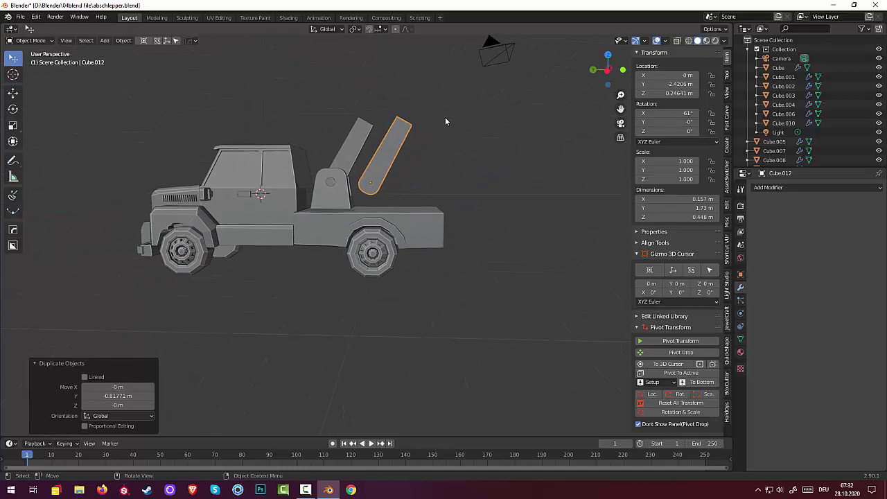
key(r)
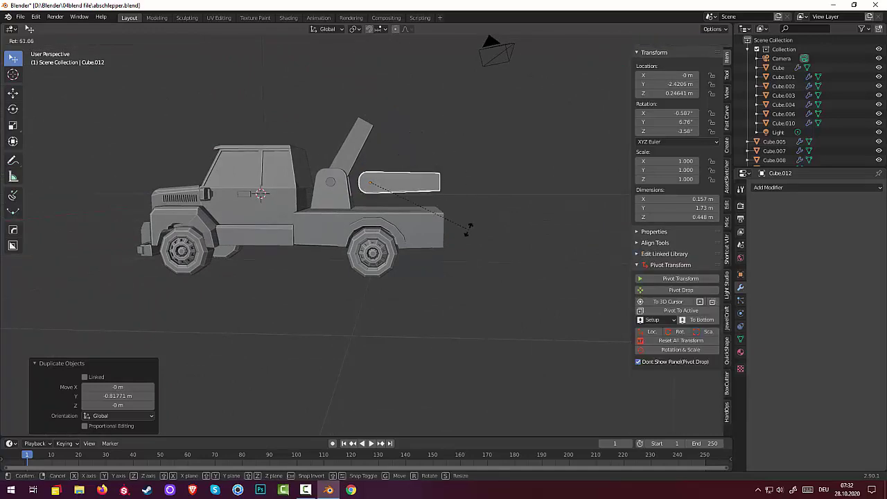
key(z)
key(Escape)
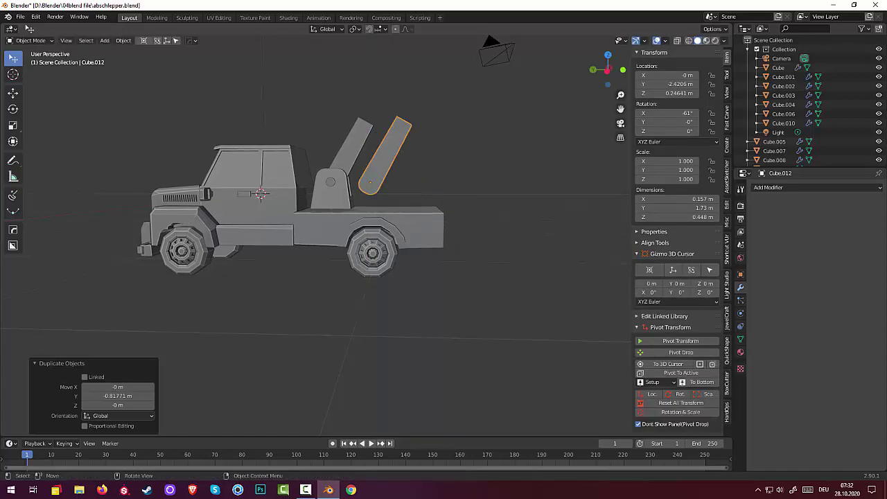
Step: Rotate the arm copy 61.4° about global X and move it about 0.123 m in X, 0.129 m in Y and 1.172 m in Z
key(r)
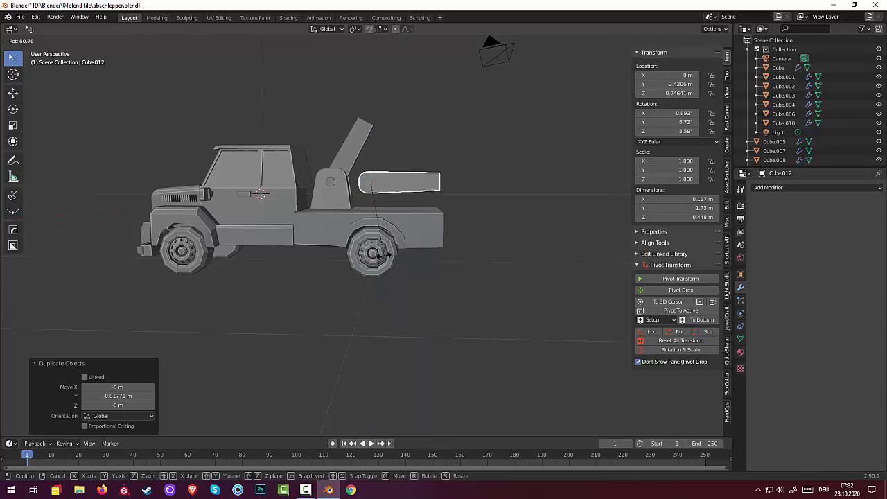
key(x)
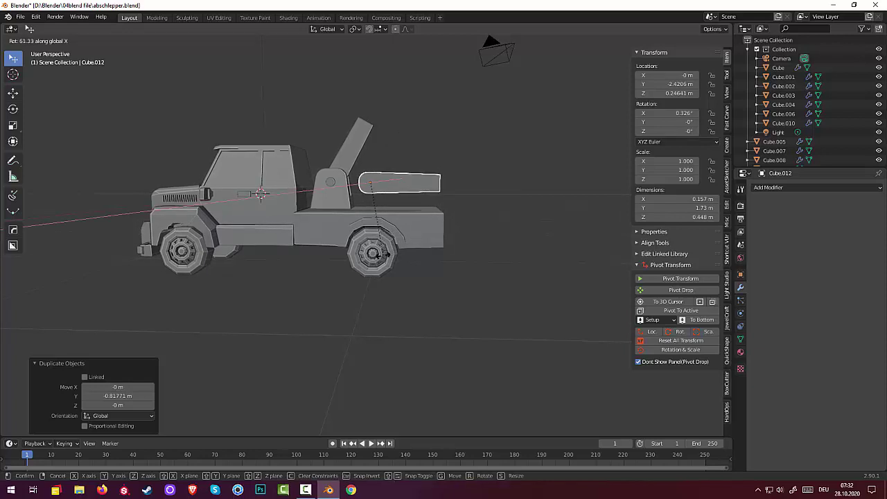
click(386, 255)
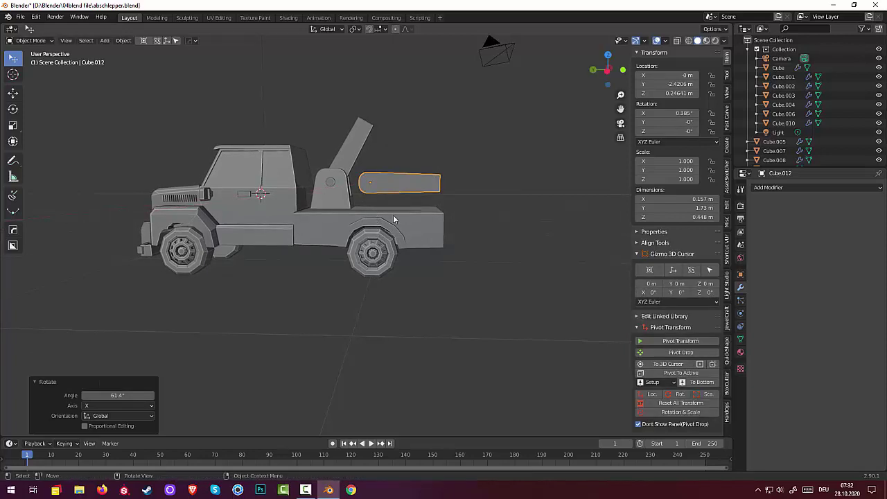
key(g)
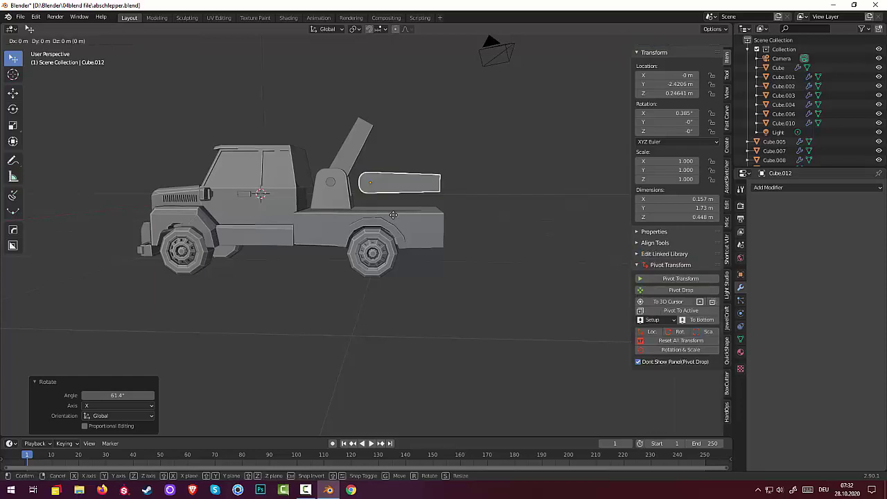
click(387, 161)
Step: In the front view, centre the horizontal arm over the tilted one by moving it about -0.118 m in X and 0.016 m in Z
middle_drag(441, 189, 349, 201)
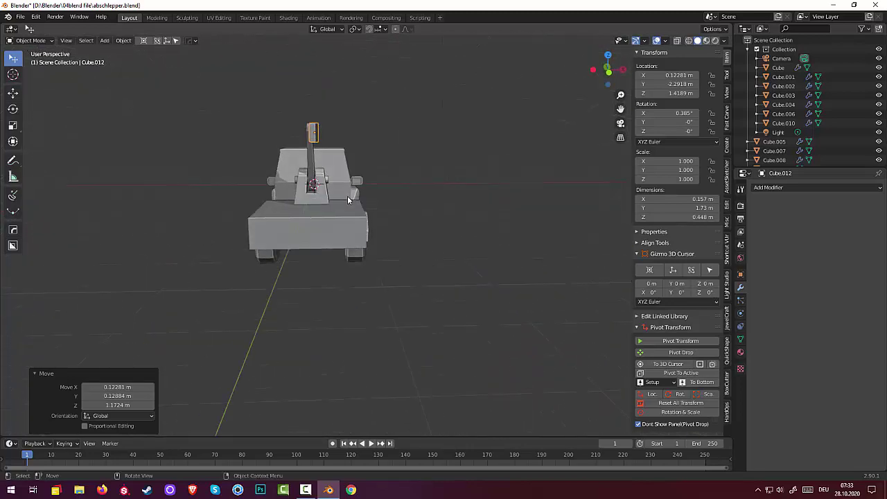
key(KP_3)
key(KP_1)
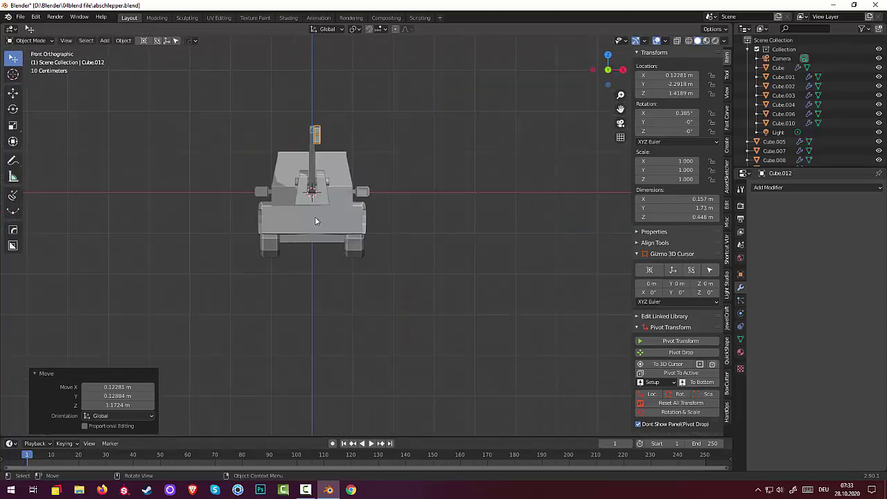
scroll(342, 135, up, 1)
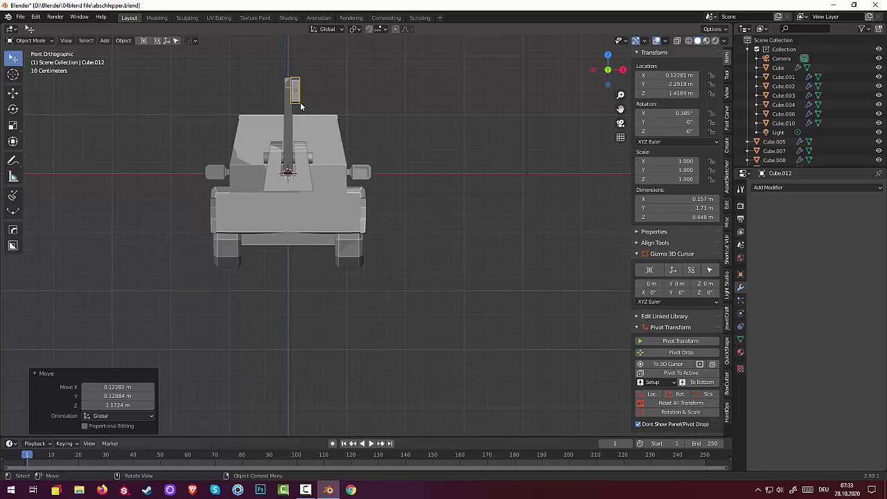
key(g)
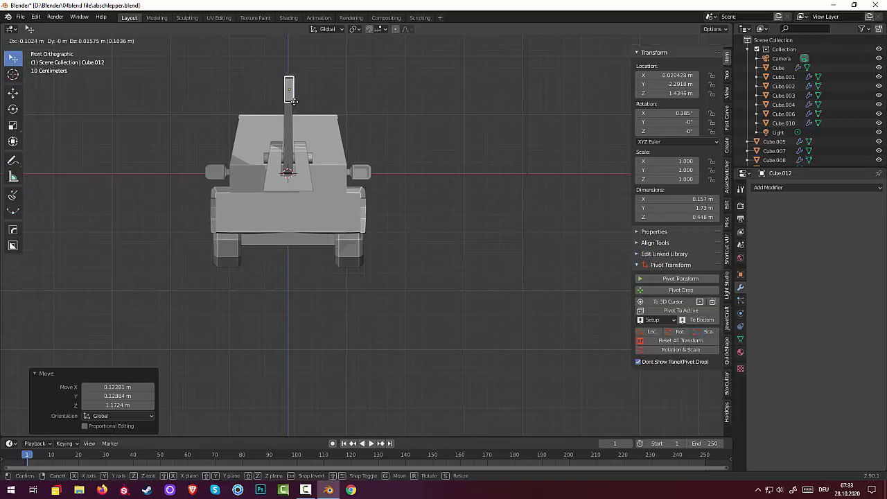
click(294, 101)
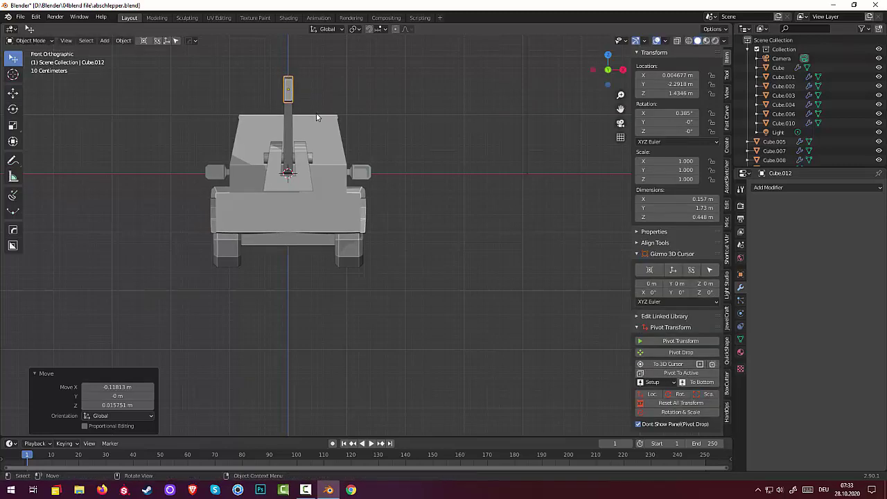
Step: Scale the horizontal upper arm uniformly to 0.859
middle_drag(294, 102, 413, 125)
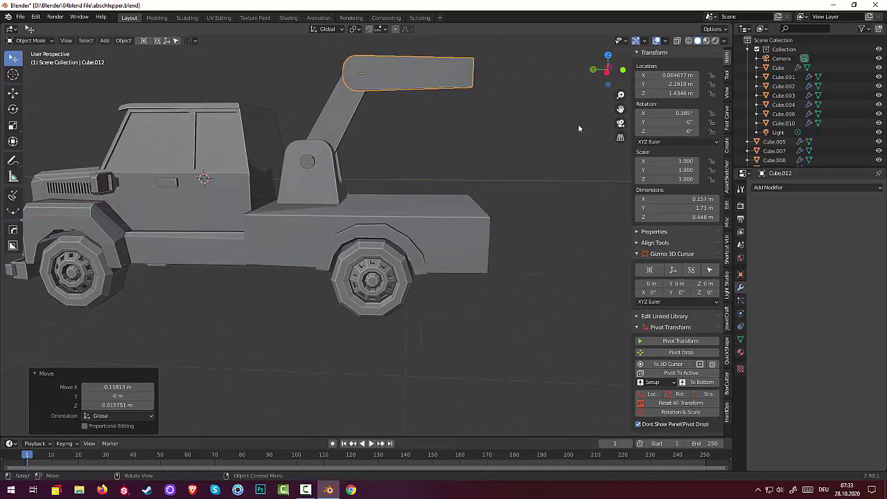
key(s)
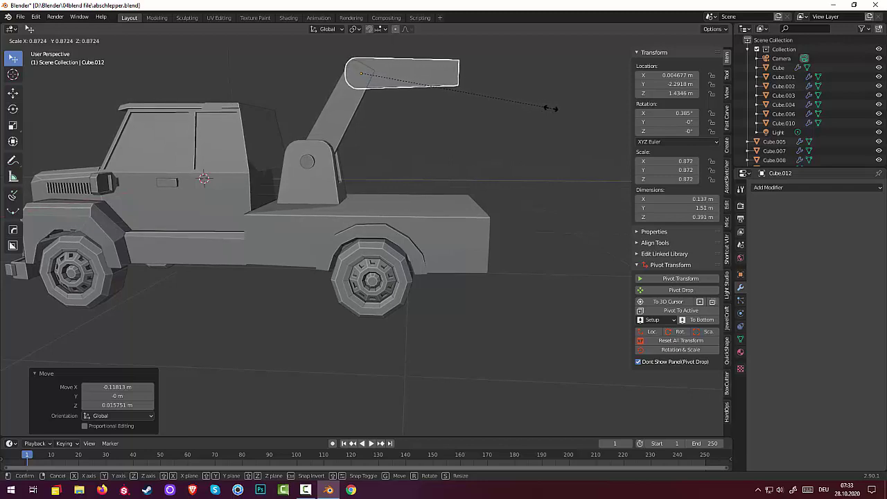
click(547, 108)
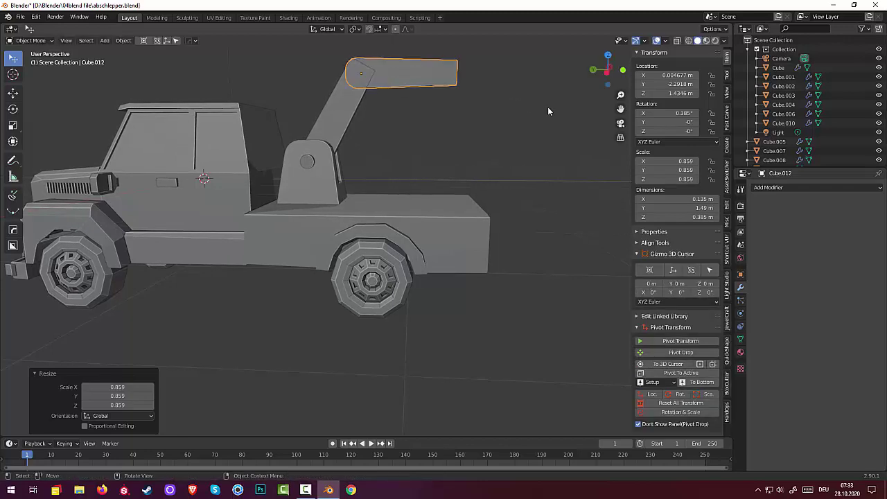
Step: Move the horizontal upper arm about 0.092 m along global Y
mouse_move(548, 107)
middle_down()
mouse_move(442, 165)
mouse_move(469, 146)
mouse_move(565, 136)
mouse_move(553, 118)
middle_up()
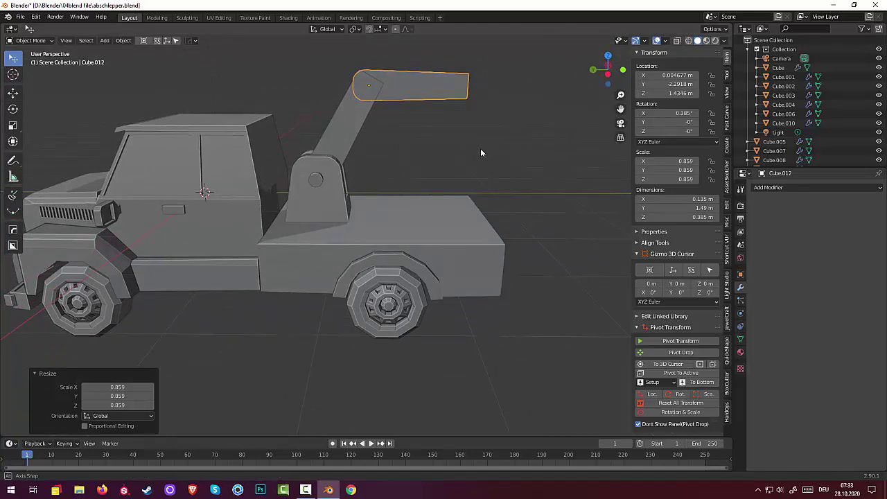
middle_drag(480, 151, 287, 149)
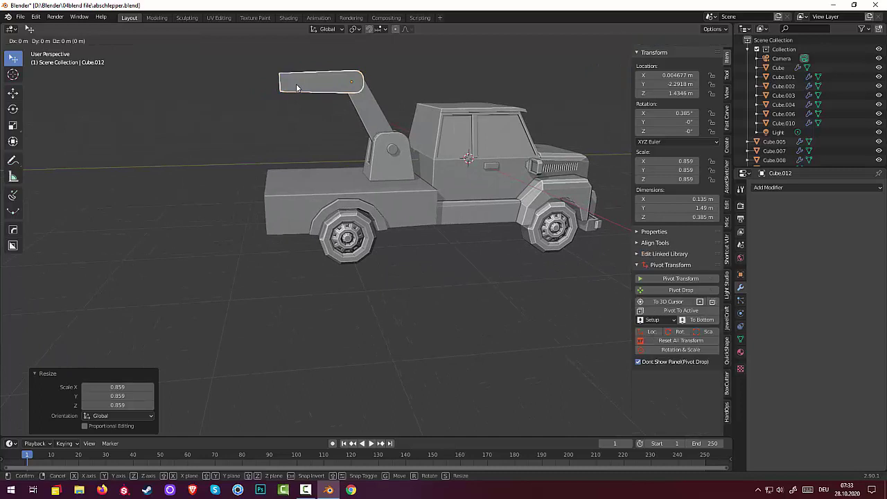
key(g)
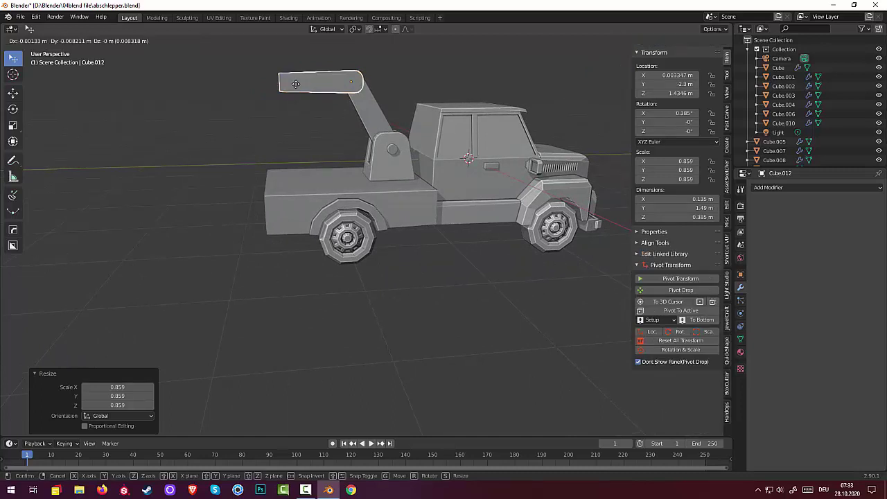
key(y)
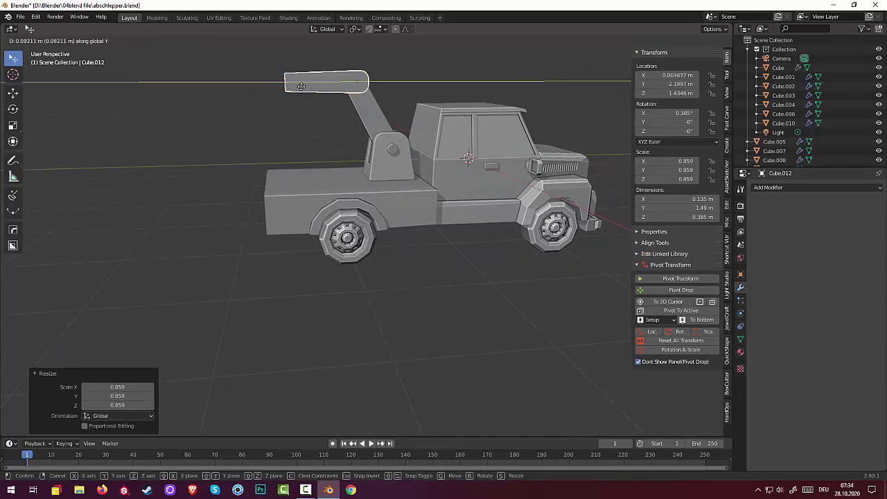
click(301, 86)
middle_drag(298, 137, 391, 152)
click(31, 40)
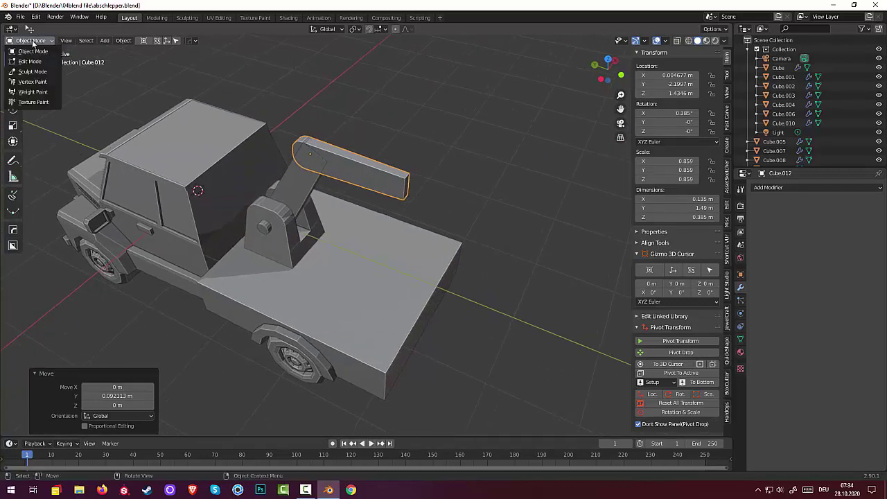
click(31, 62)
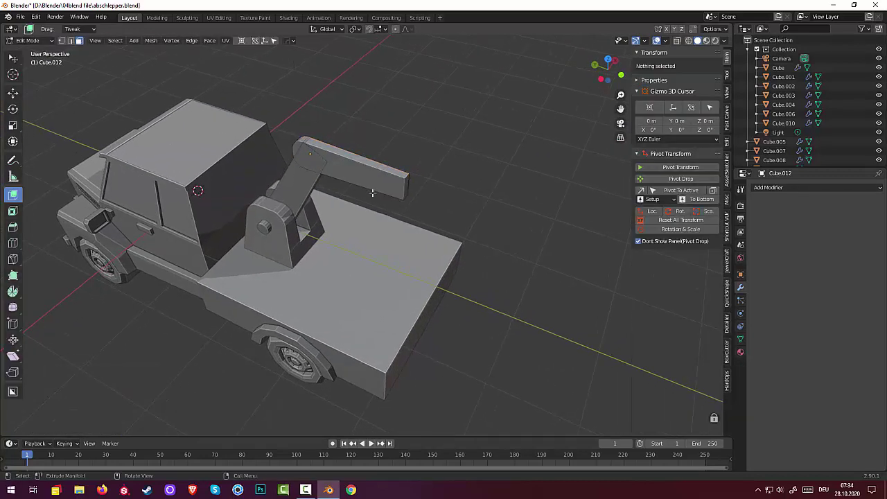
click(410, 176)
middle_drag(416, 185, 364, 195)
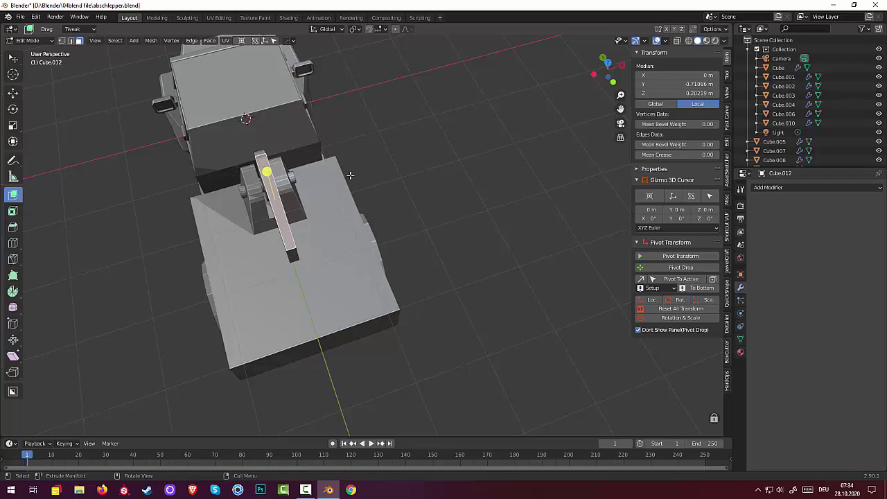
click(406, 204)
click(38, 41)
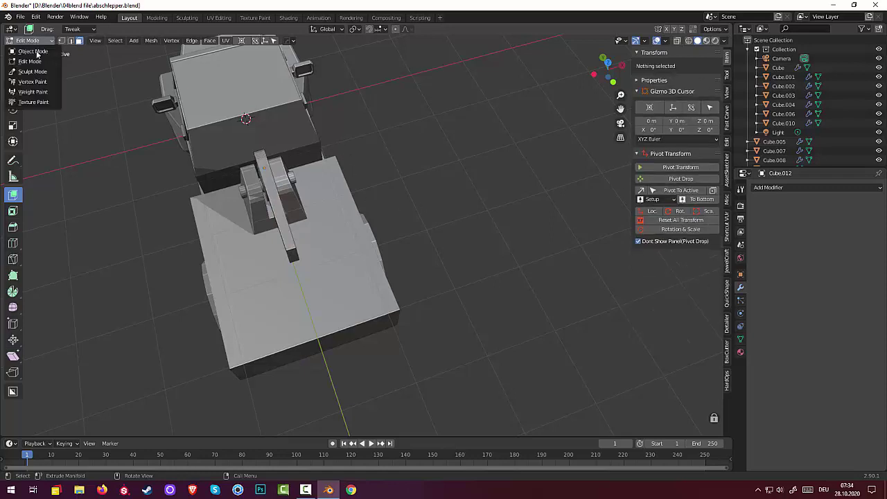
click(36, 62)
click(290, 244)
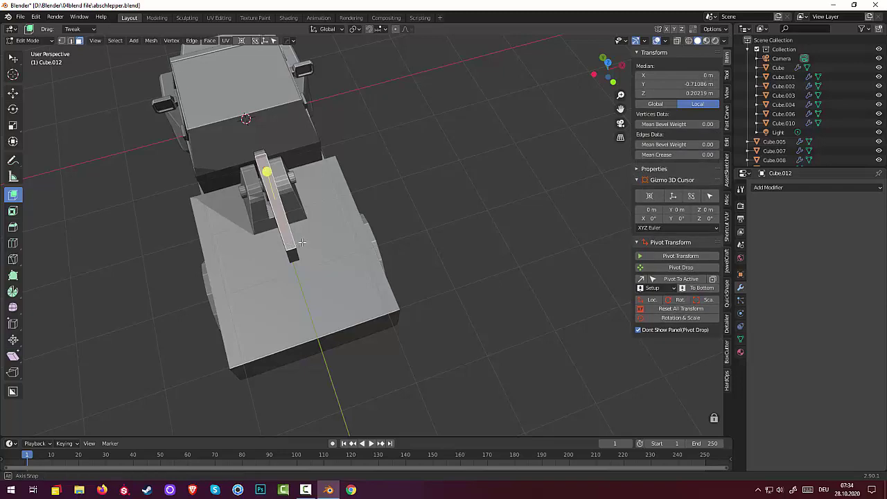
middle_drag(291, 244, 344, 209)
click(19, 41)
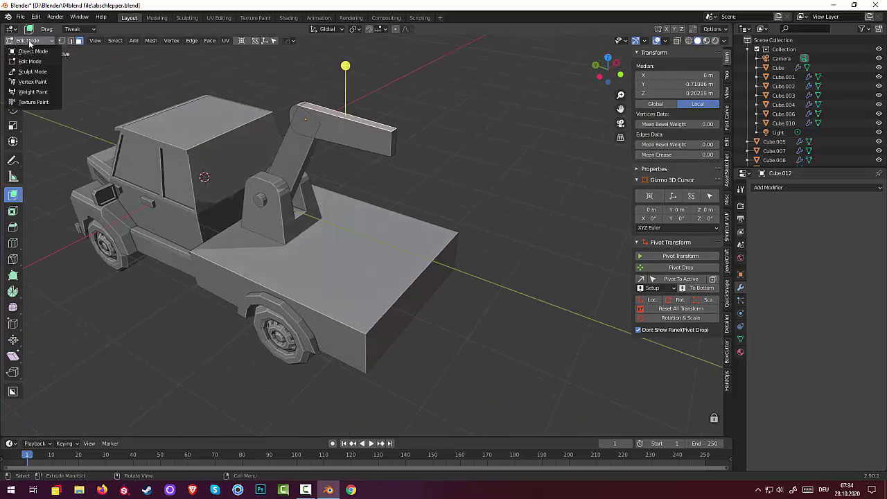
click(31, 62)
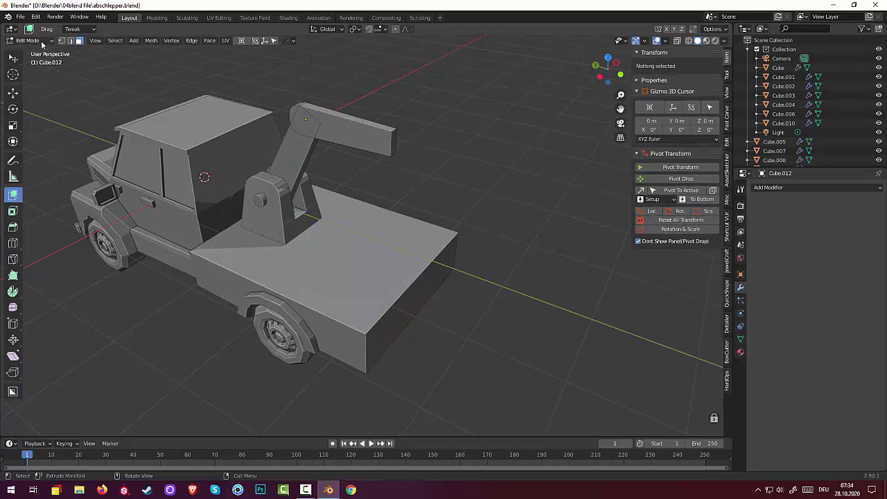
click(28, 40)
click(31, 50)
Step: Widen the horizontal upper arm by scaling it 1.429 along global X
middle_drag(576, 163, 517, 195)
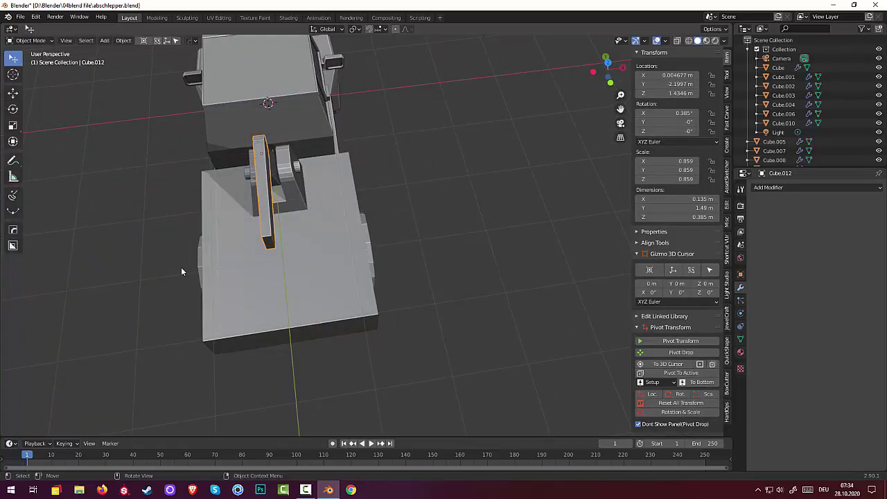
key(s)
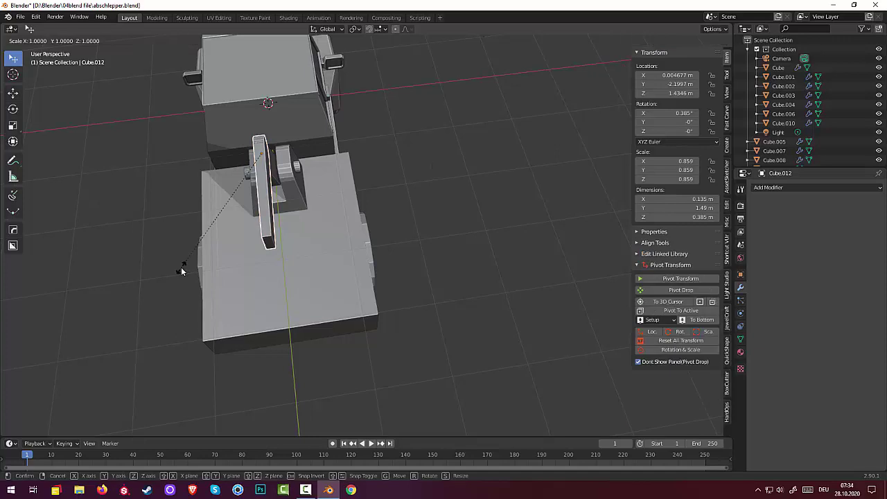
key(x)
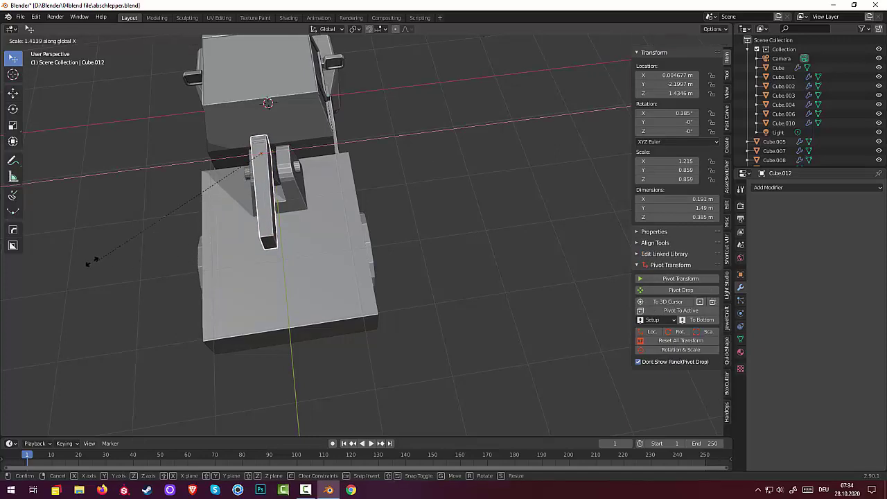
click(89, 255)
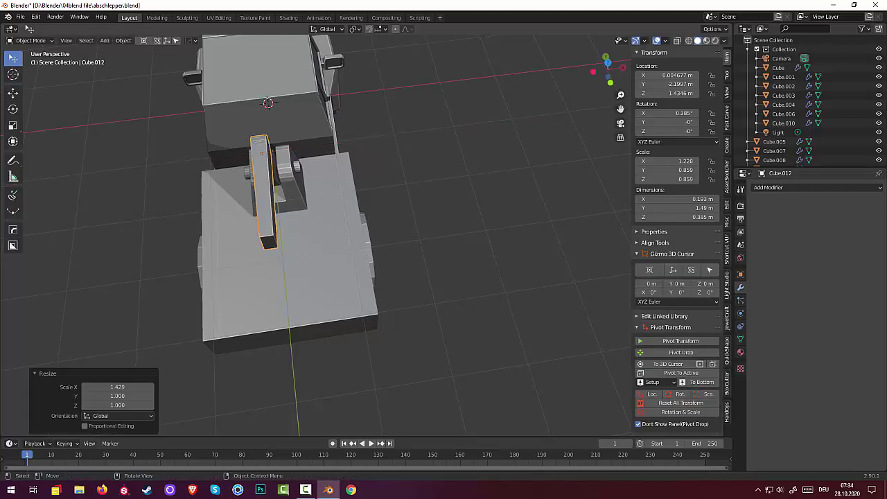
middle_drag(202, 208, 190, 241)
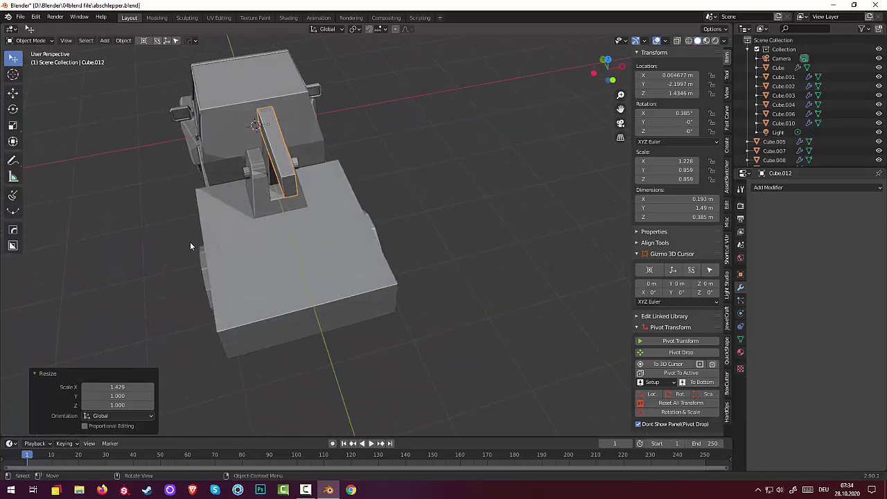
click(291, 189)
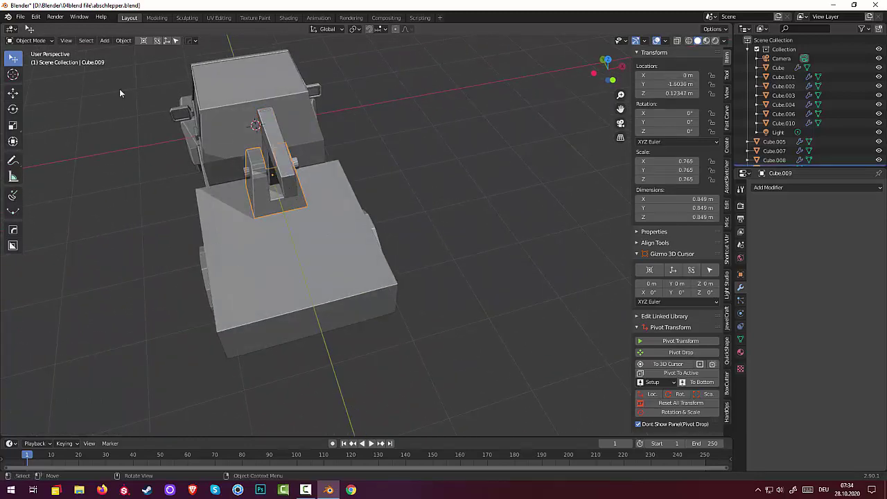
click(30, 40)
click(31, 53)
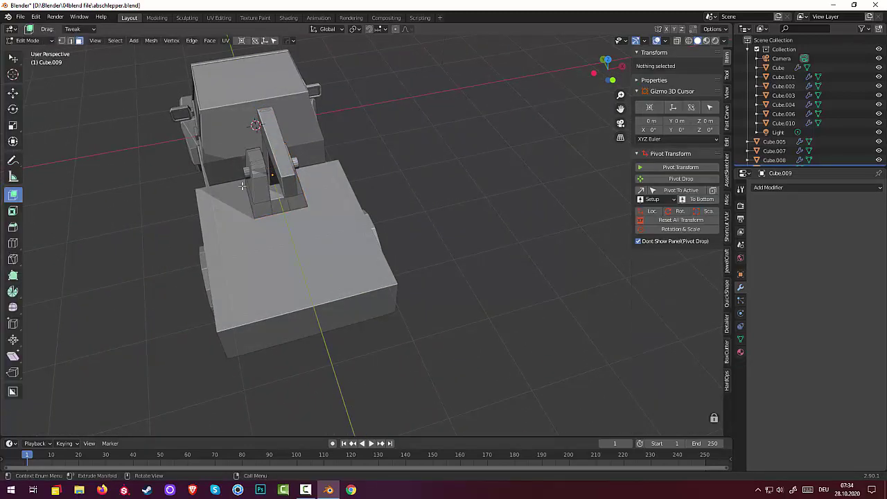
click(294, 186)
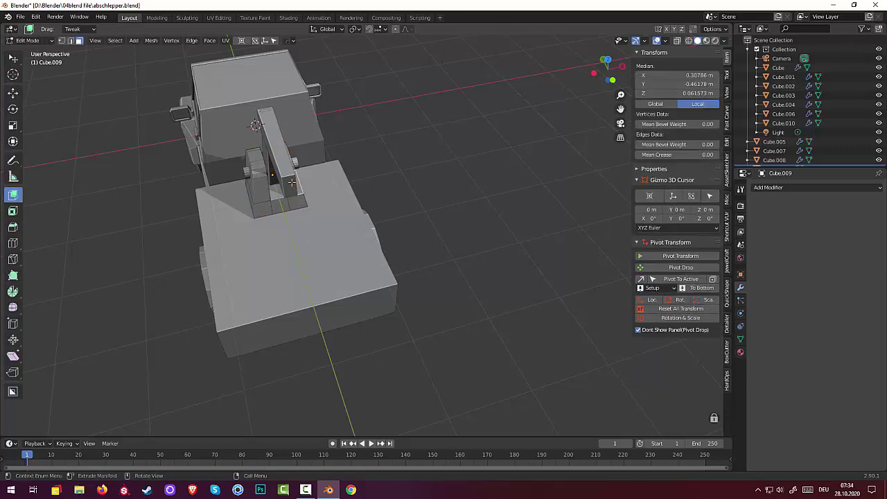
click(31, 40)
click(26, 52)
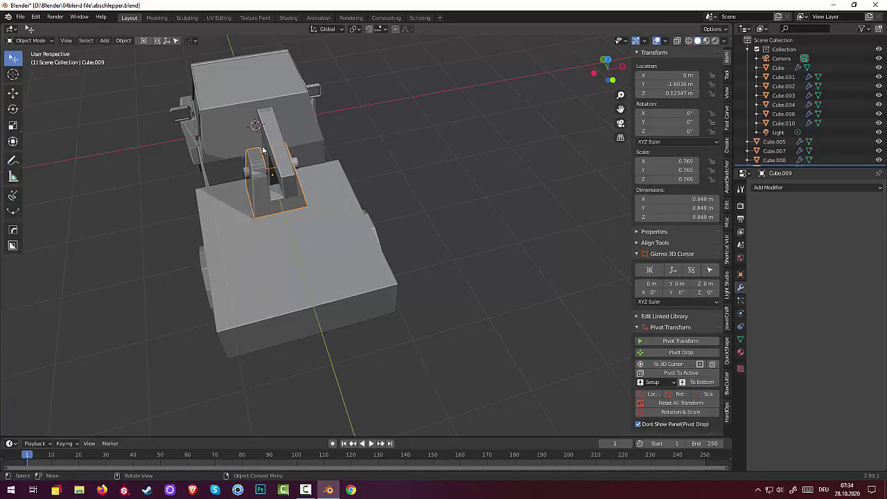
Step: In Edit Mode, taper the horizontal upper arm by scaling its free end face uniformly to 0.680, and return to Object Mode
click(281, 150)
click(30, 40)
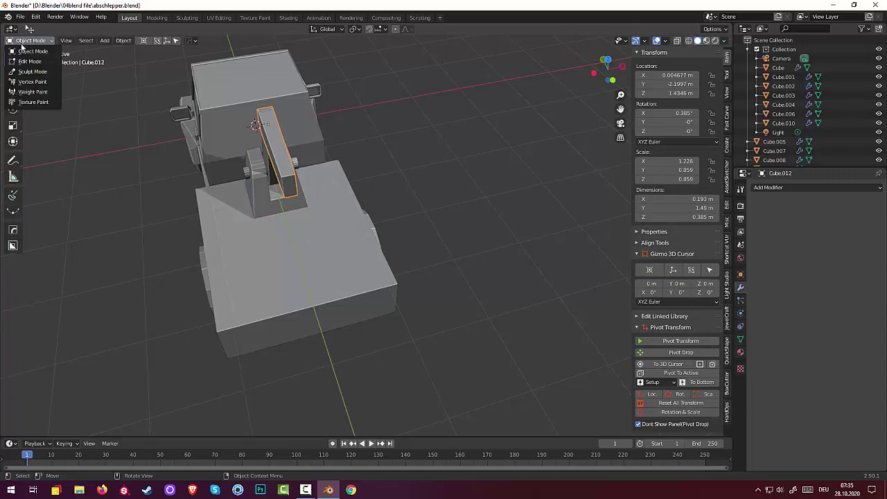
click(29, 62)
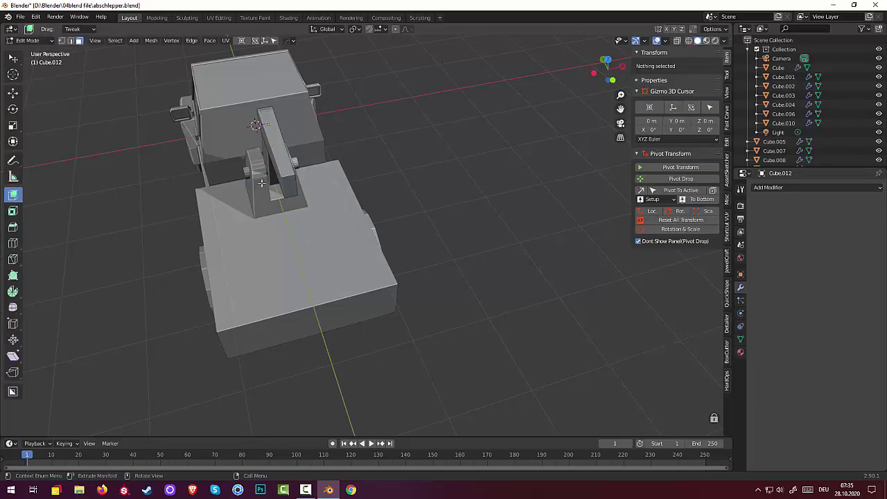
click(288, 188)
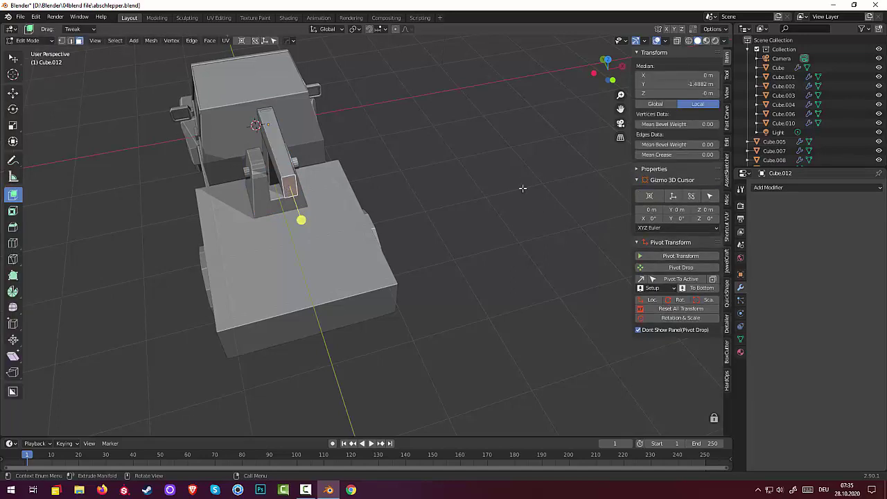
key(s)
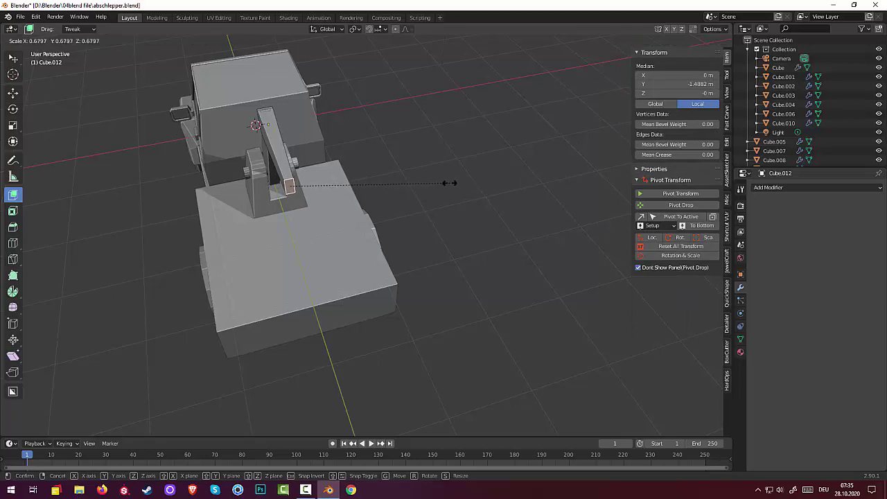
click(450, 183)
middle_drag(457, 173, 531, 173)
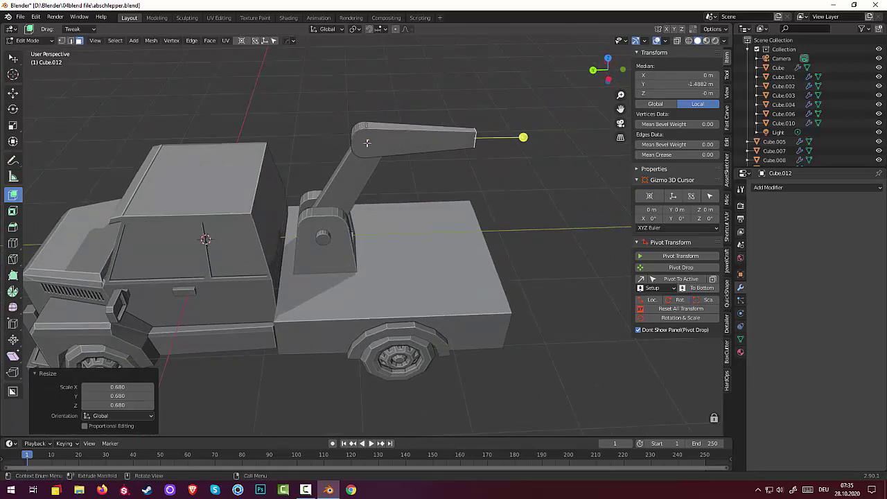
click(30, 41)
click(30, 52)
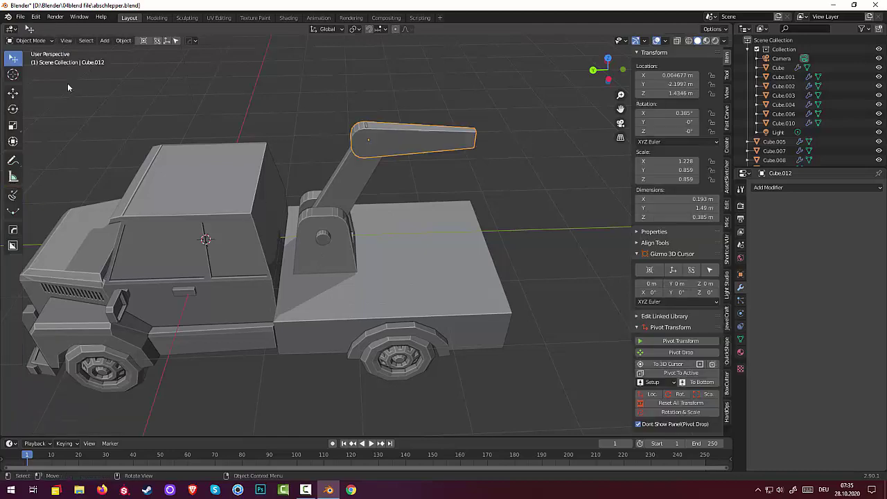
Step: Duplicate the bracket's pivot cylinder and place the copy at the upper arm joint, offset about 0.358 m in X, -0.601 m in Y and 1.192 m in Z
click(325, 242)
middle_drag(326, 243, 327, 211)
key(shift)
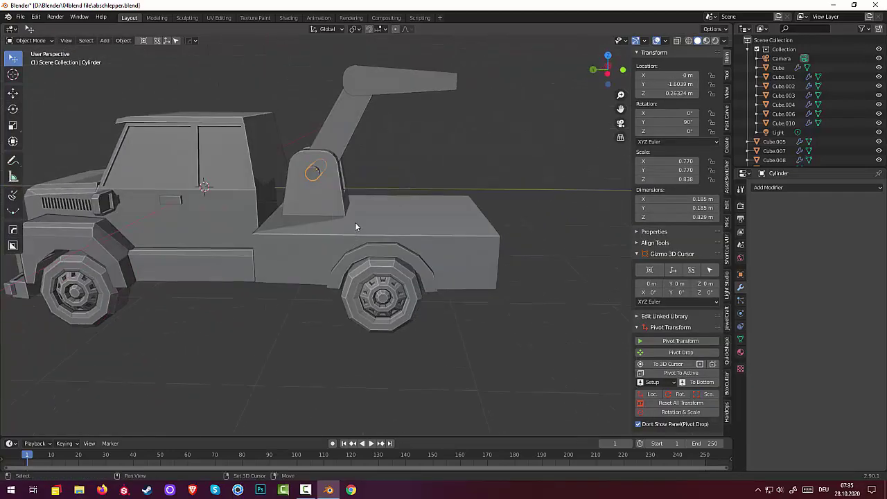
key(shift+d)
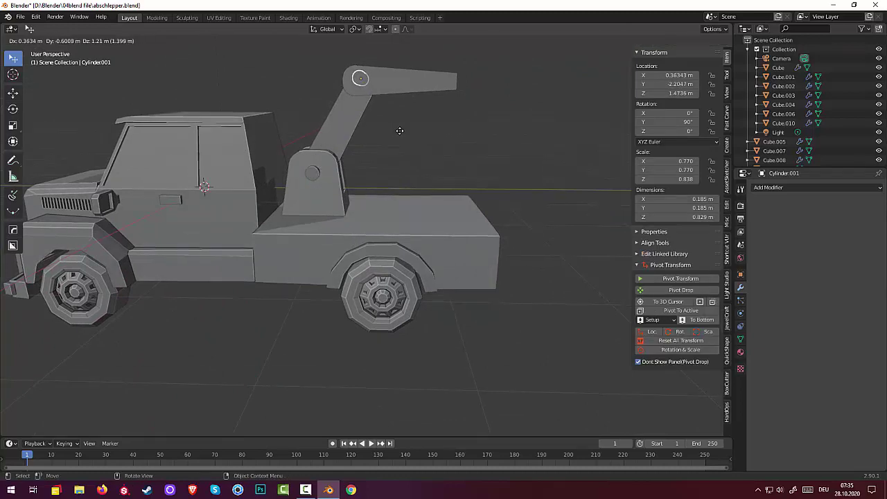
click(400, 132)
Step: Scale the duplicated pivot cylinder uniformly to 0.556
middle_drag(398, 132, 339, 199)
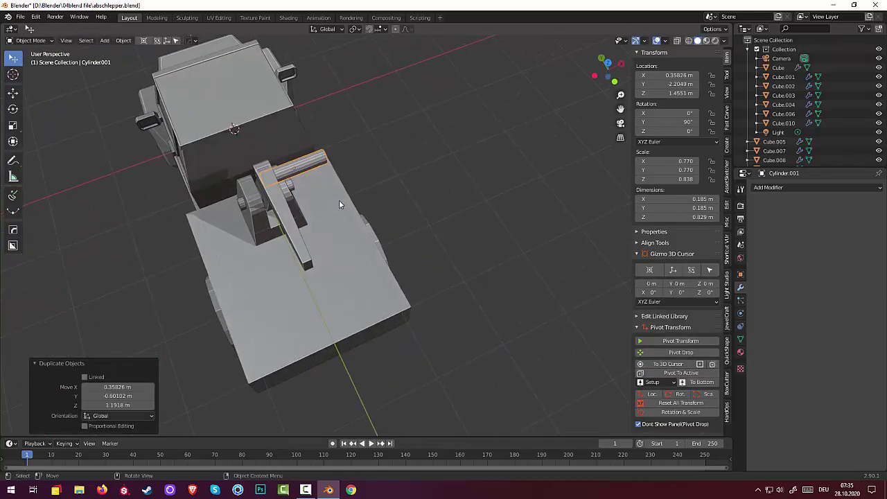
key(KP_3)
middle_drag(386, 93, 494, 132)
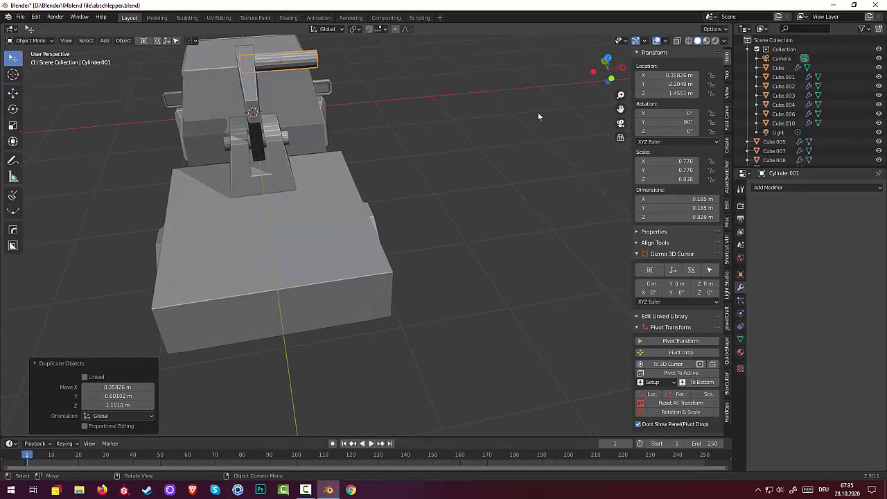
key(s)
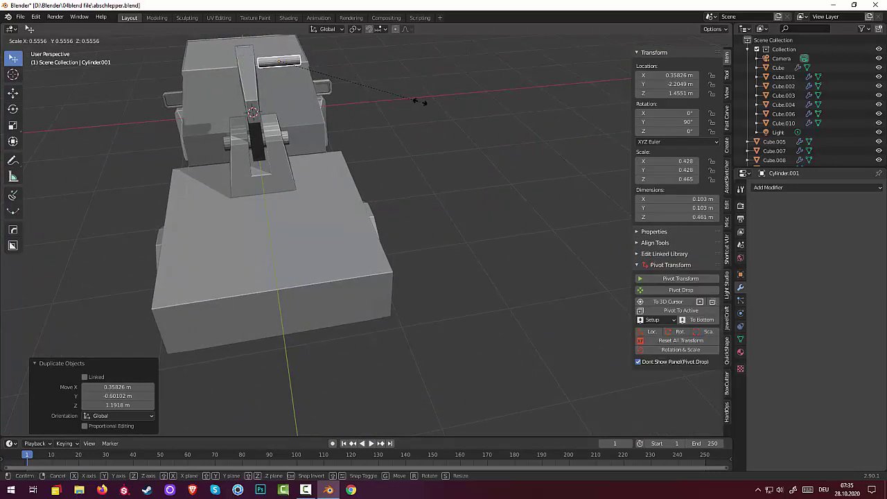
click(420, 103)
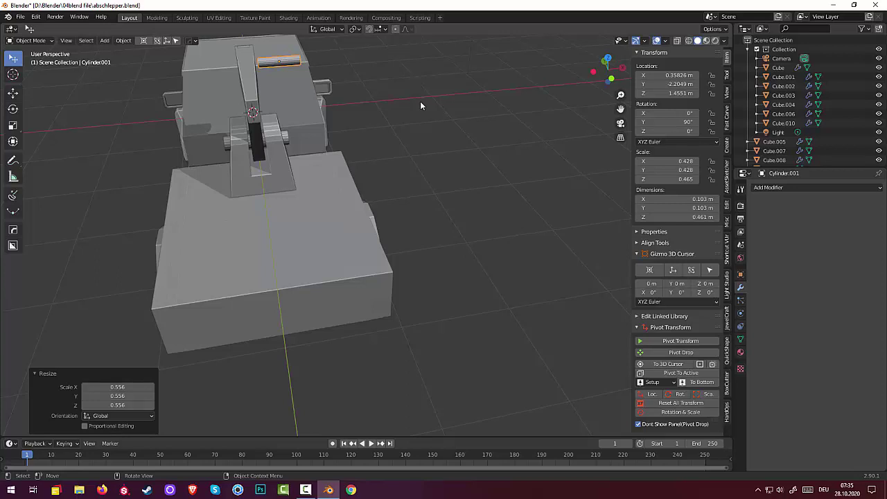
Step: Centre the small pivot cylinder on the arm joint by moving it about -0.359 m along global X
key(g)
key(y)
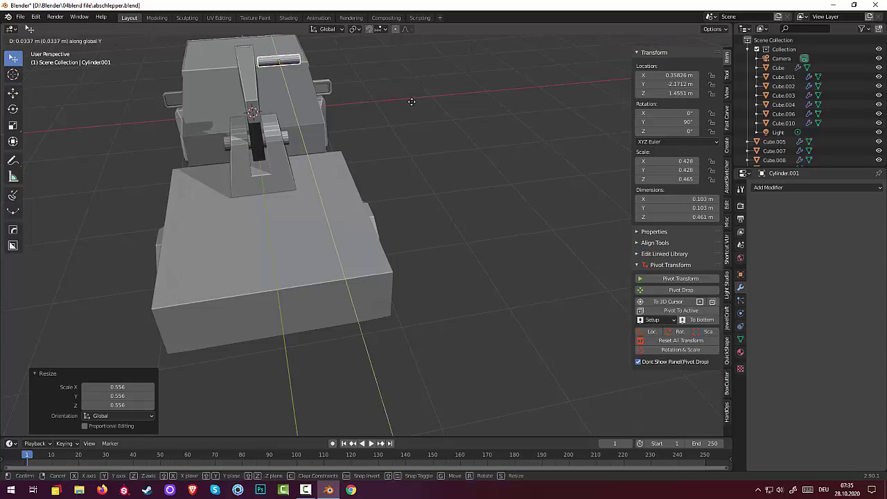
key(x)
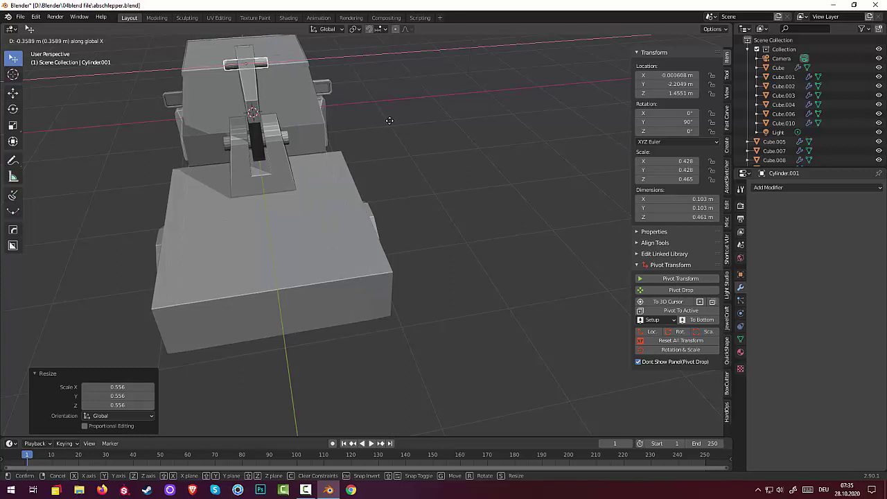
click(388, 119)
Step: Shorten the small pivot cylinder at the upper arm joint by scaling it along global X to 0.548
key(s)
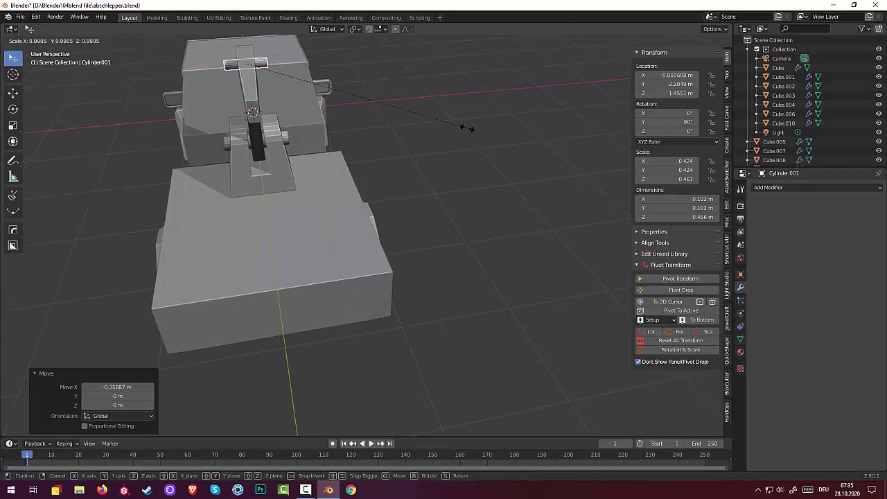
key(x)
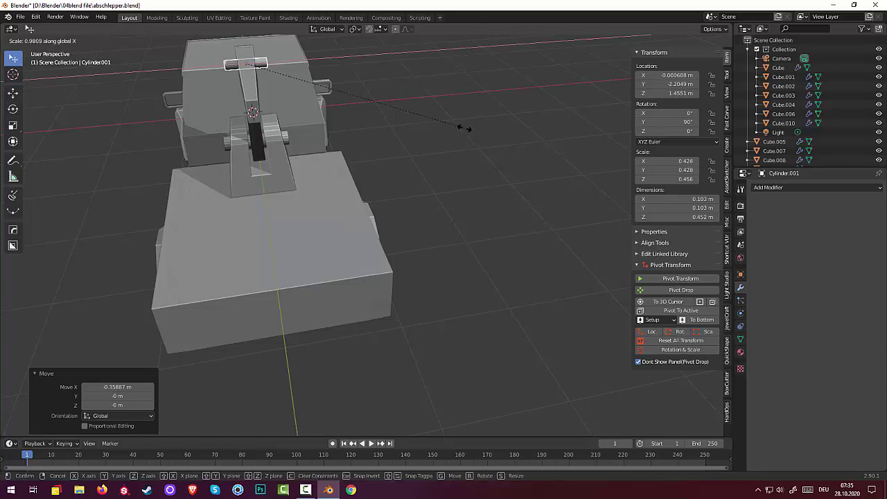
click(357, 125)
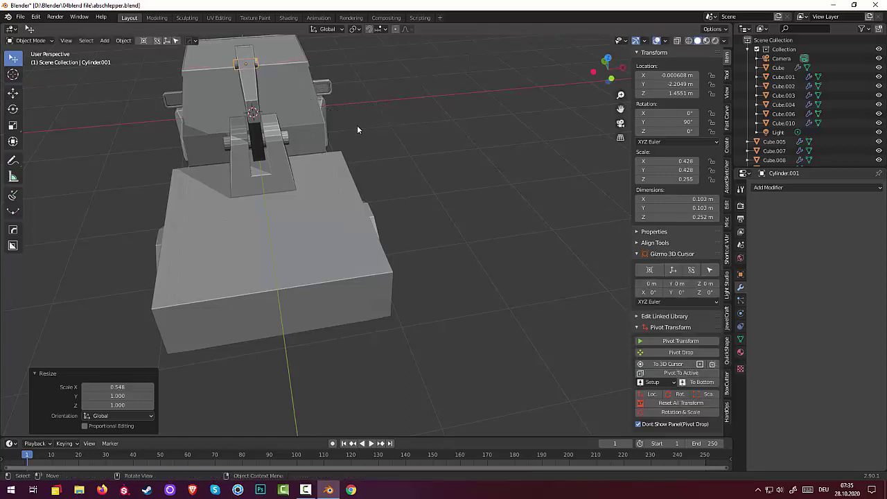
middle_drag(388, 153, 459, 116)
scroll(473, 142, up, 2)
scroll(473, 142, down, 5)
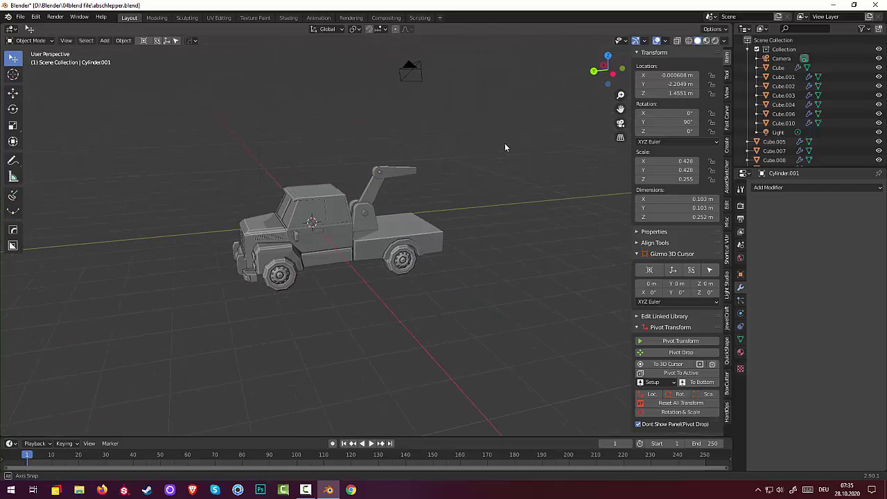
middle_drag(504, 143, 422, 180)
scroll(341, 213, up, 3)
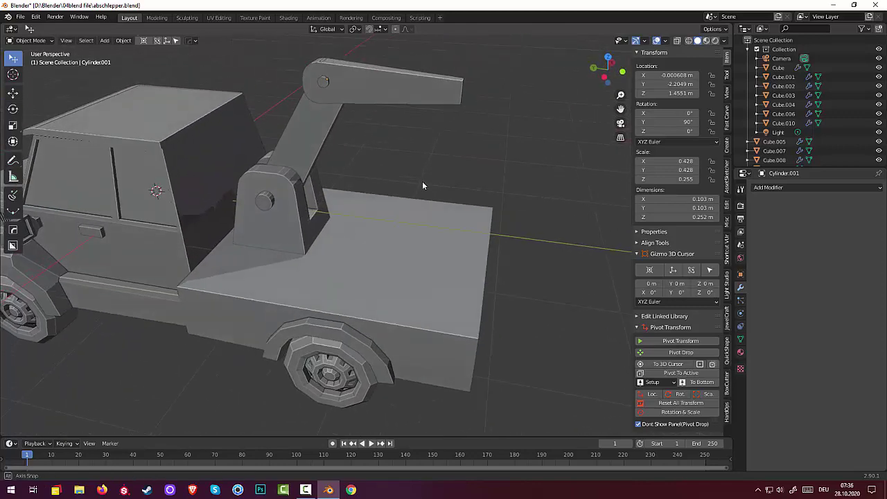
Step: In Edit Mode on the crane bracket, extrude the rear-facing lower face between its side plates about 0.503 m outward with Extrude Manifold
click(316, 221)
click(31, 40)
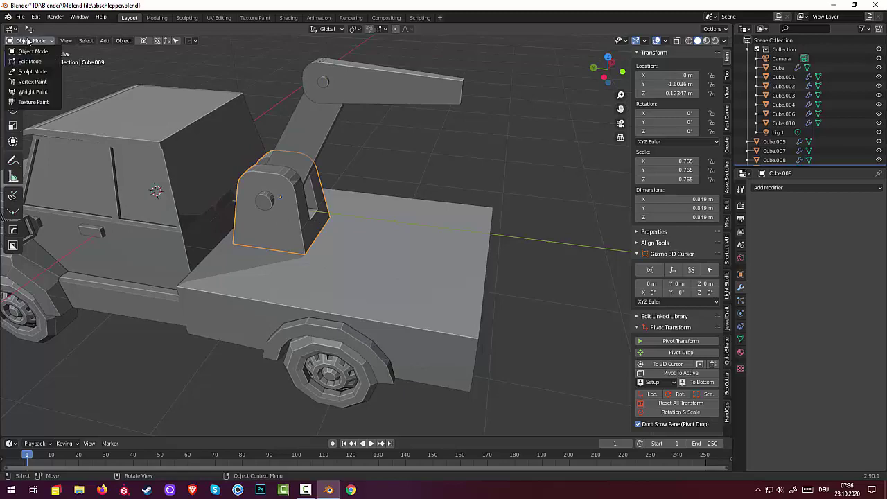
click(31, 63)
middle_drag(318, 244, 274, 248)
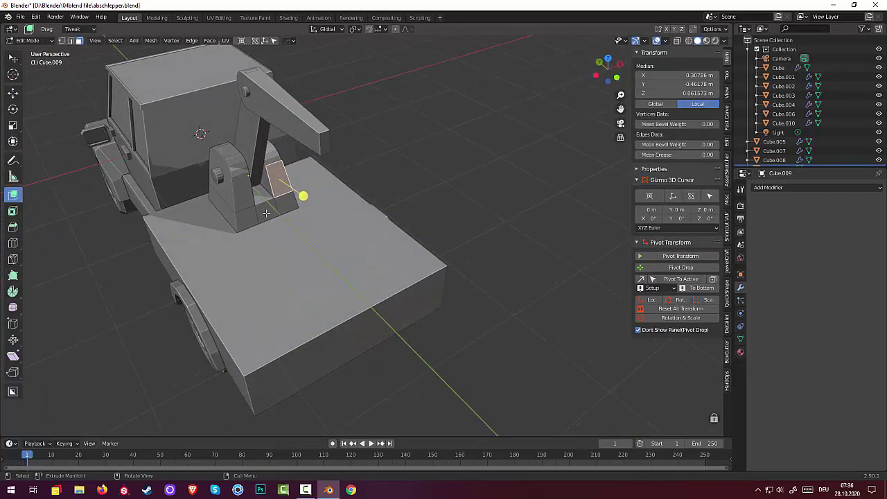
click(267, 213)
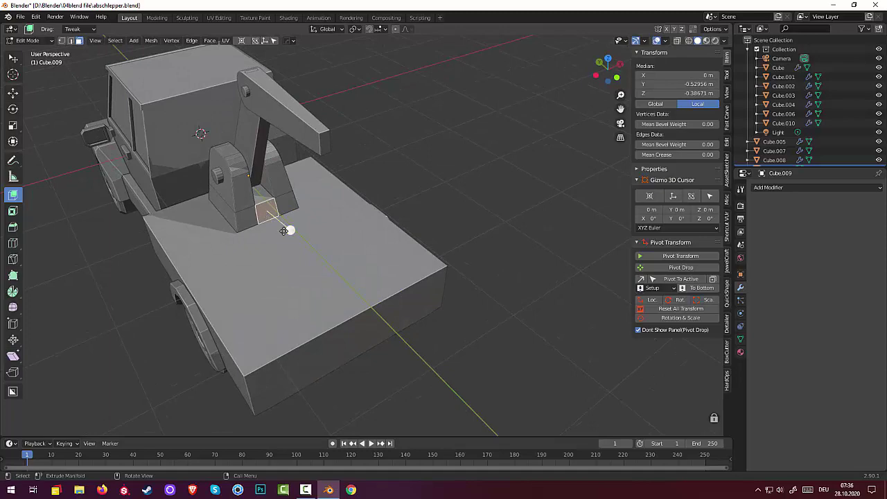
middle_drag(286, 232, 334, 237)
drag(333, 236, 367, 258)
middle_drag(366, 258, 388, 256)
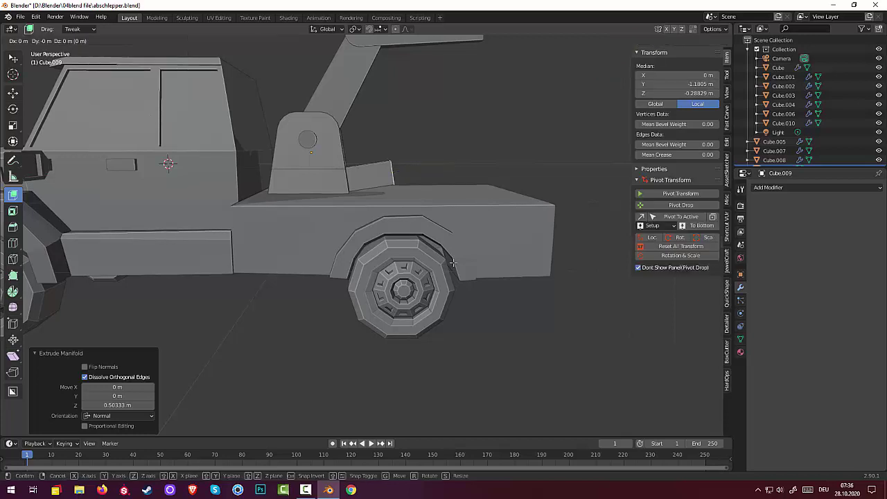
Step: Lower the extruded block's end face toward the truck bed by about 0.088 m along global Z
key(g)
key(z)
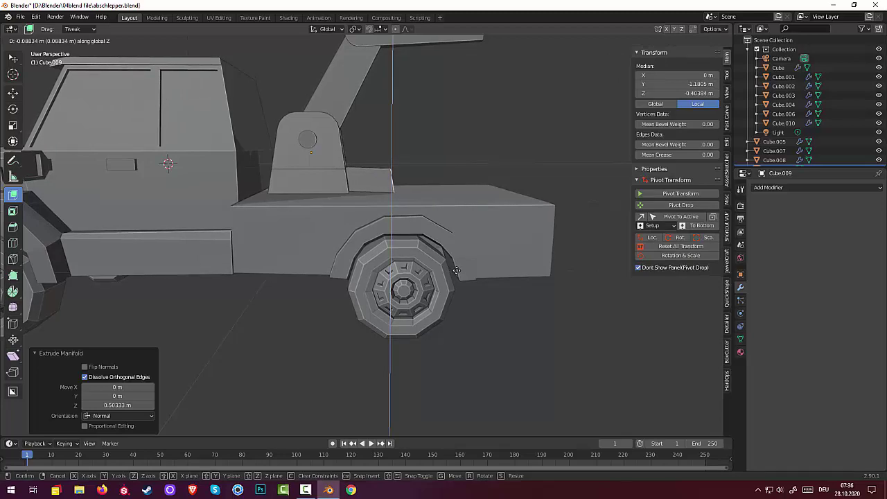
click(456, 270)
middle_drag(456, 270, 310, 280)
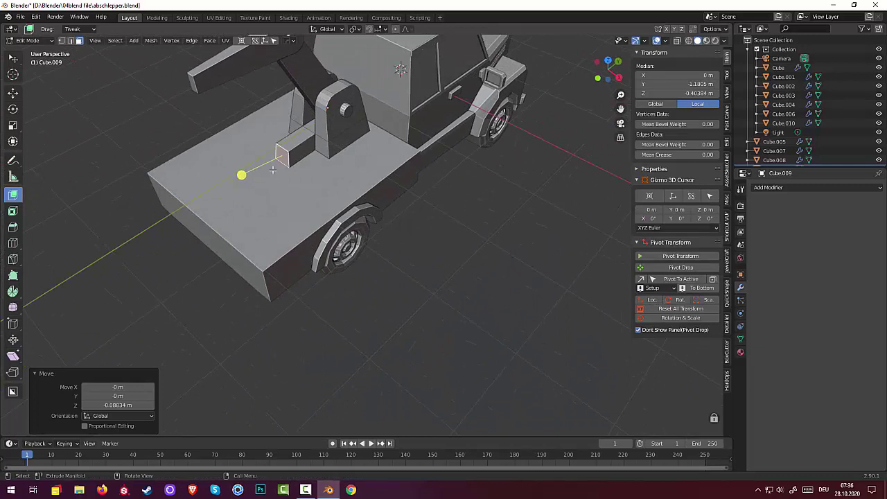
click(281, 150)
drag(282, 149, 278, 161)
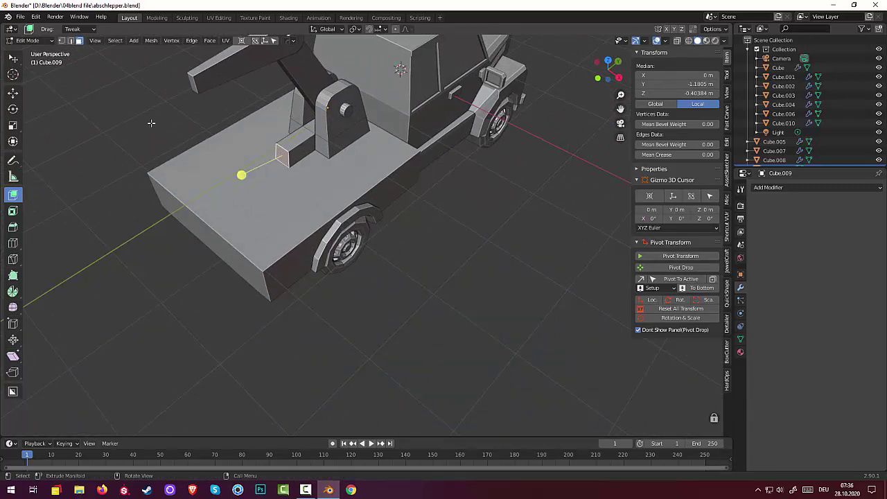
click(71, 41)
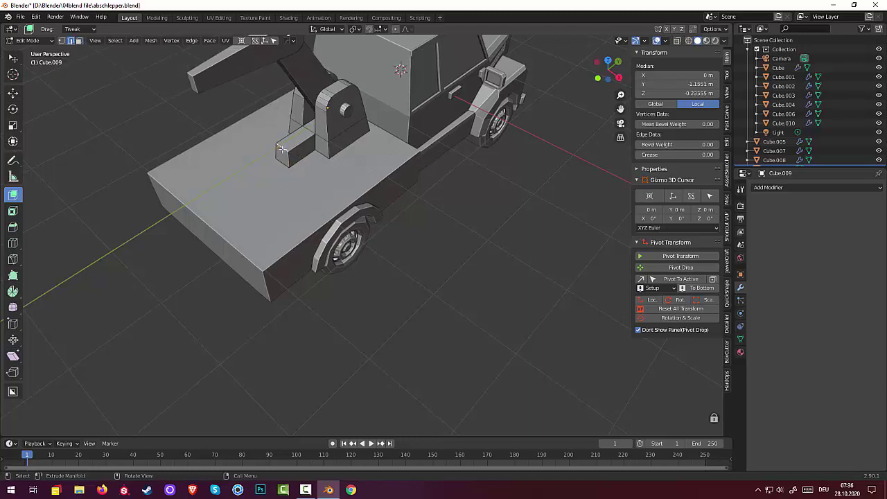
middle_drag(428, 100, 465, 113)
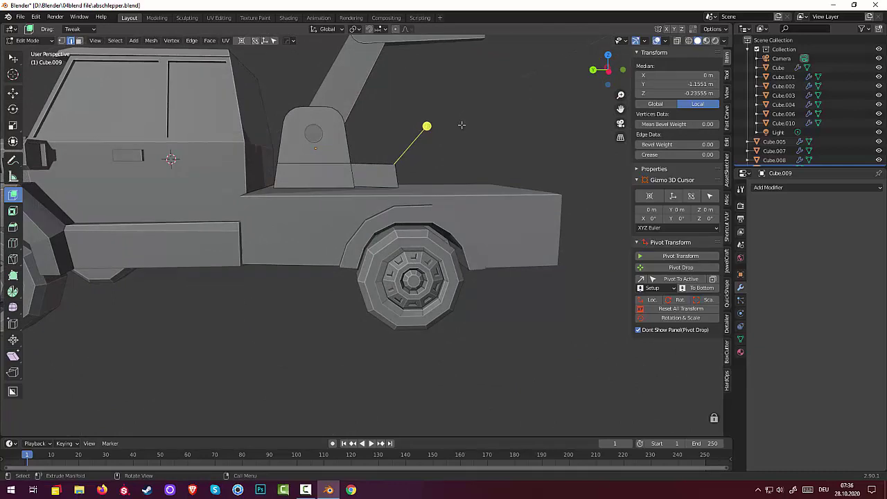
scroll(447, 142, up, 4)
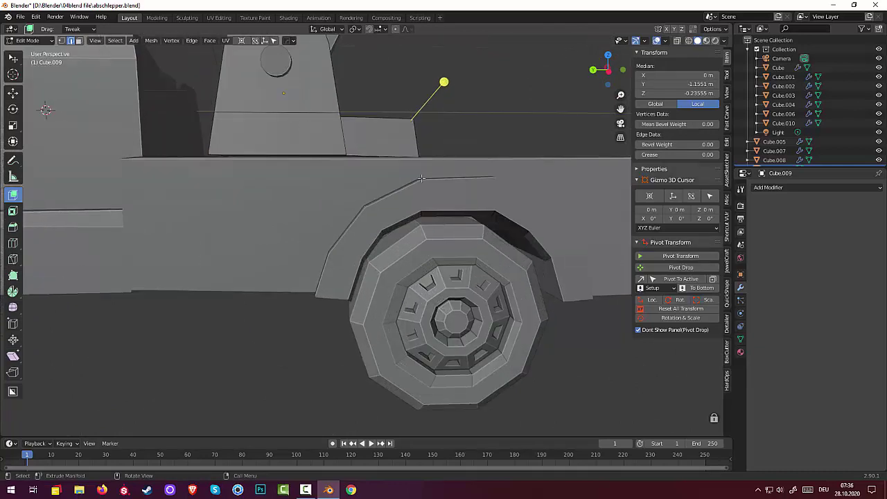
middle_drag(421, 178, 419, 176)
key(alt+a)
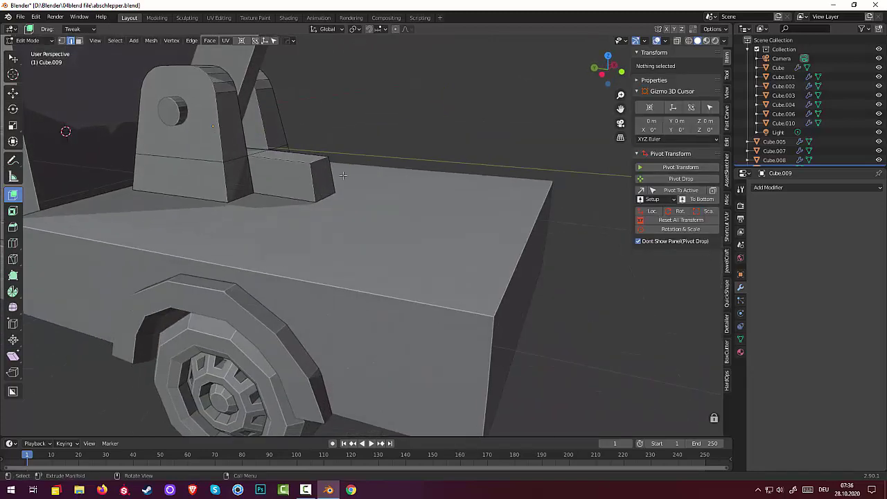
Step: Reselect the extruded block's end face and raise it about 0.022 m along global Z
click(325, 179)
click(79, 40)
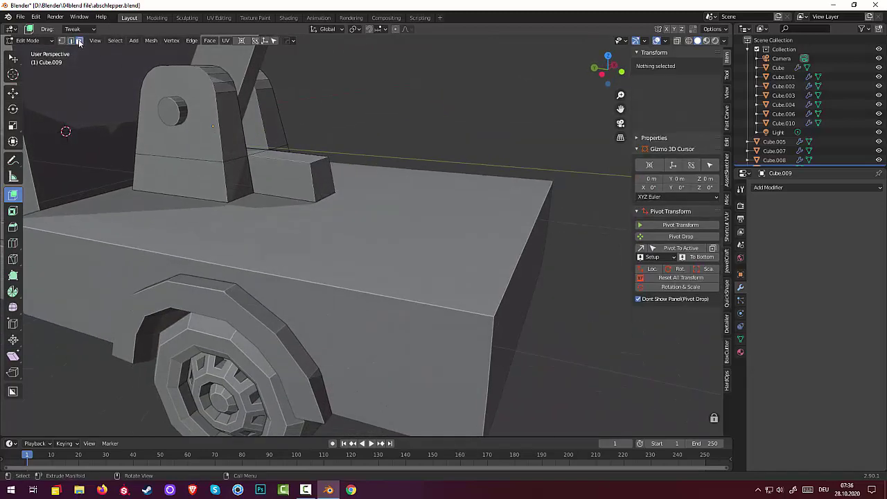
click(320, 178)
middle_drag(321, 178, 387, 167)
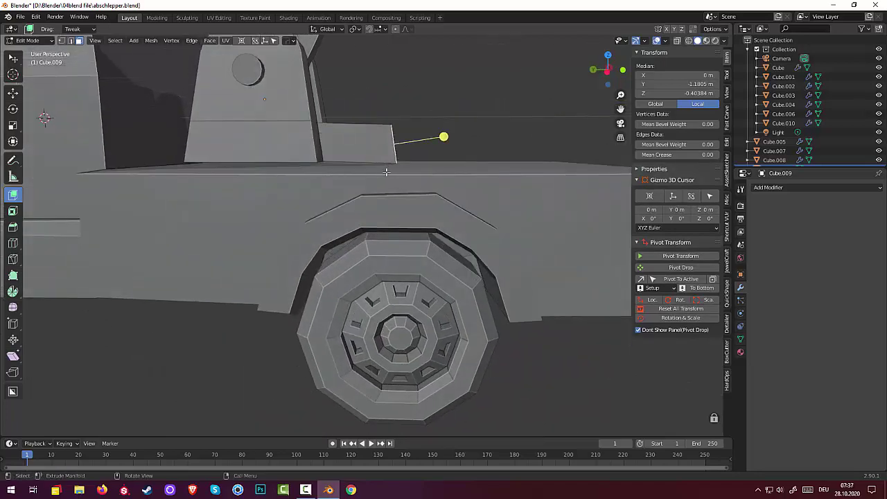
key(g)
key(z)
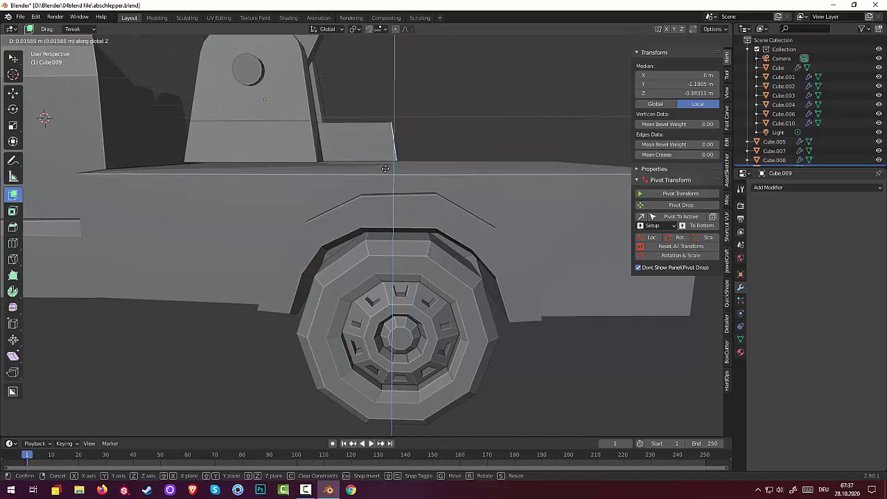
click(385, 168)
middle_drag(385, 169, 354, 190)
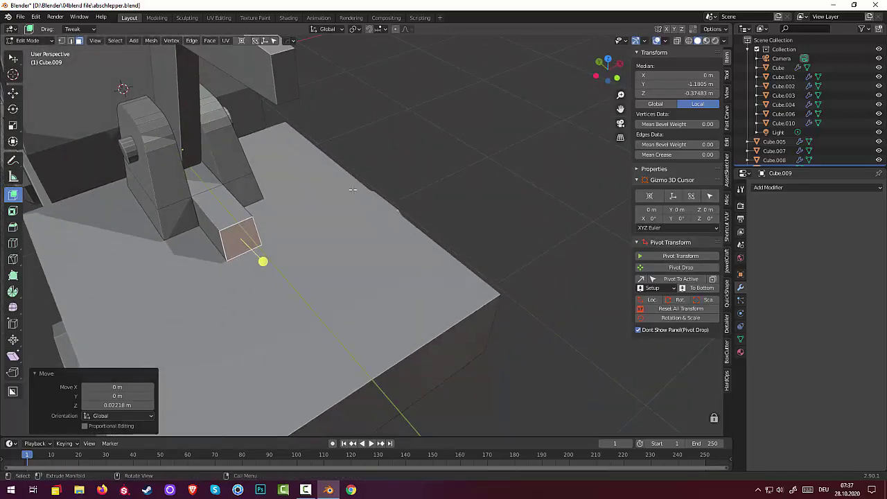
Step: Slope the block's rear end by moving its upper end edge about 0.08 m along global Y toward the bracket
click(244, 223)
middle_drag(278, 228, 316, 197)
click(220, 236)
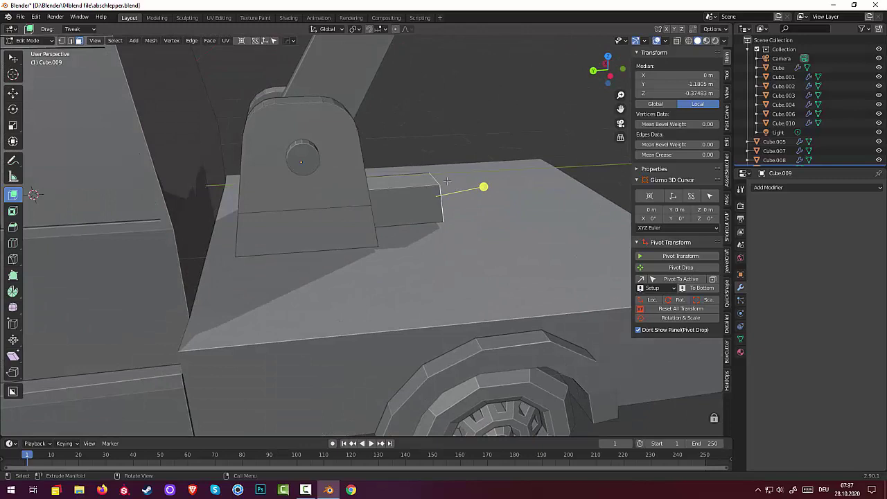
key(alt+a)
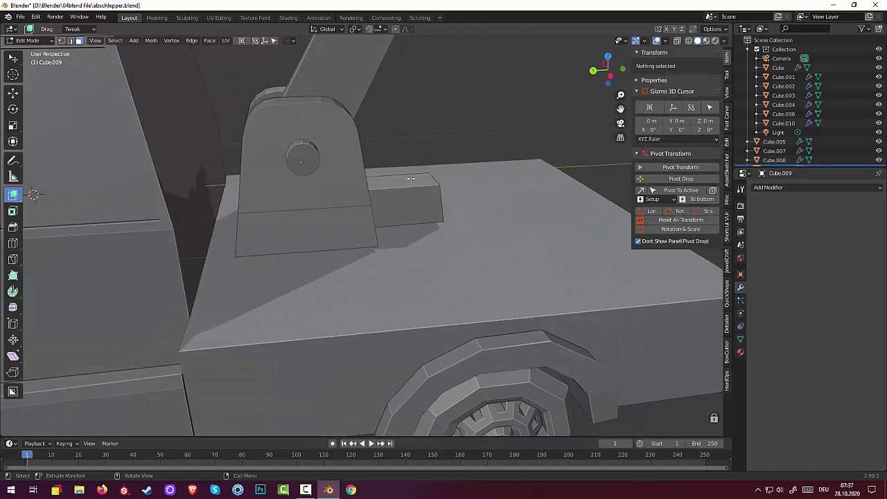
click(70, 41)
click(436, 180)
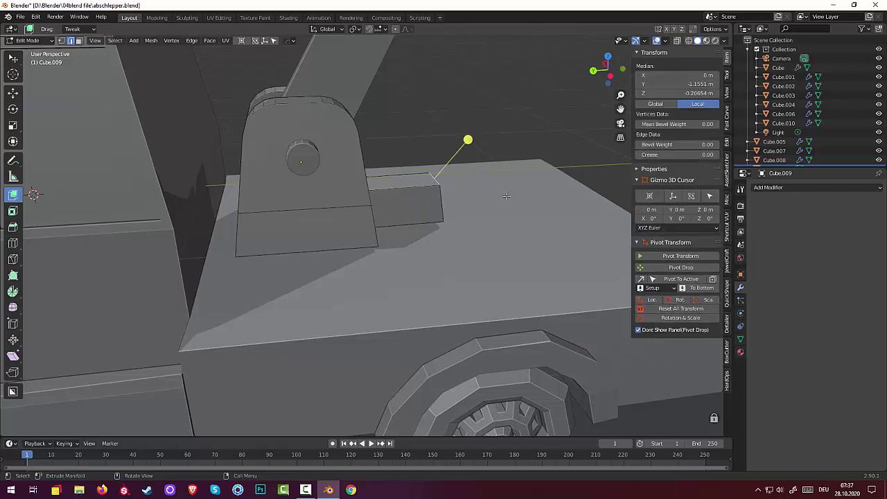
key(g)
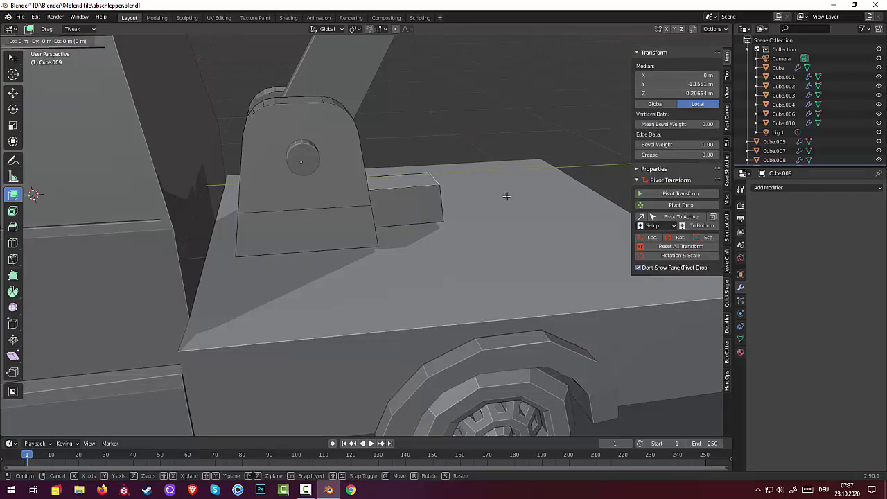
key(y)
click(493, 198)
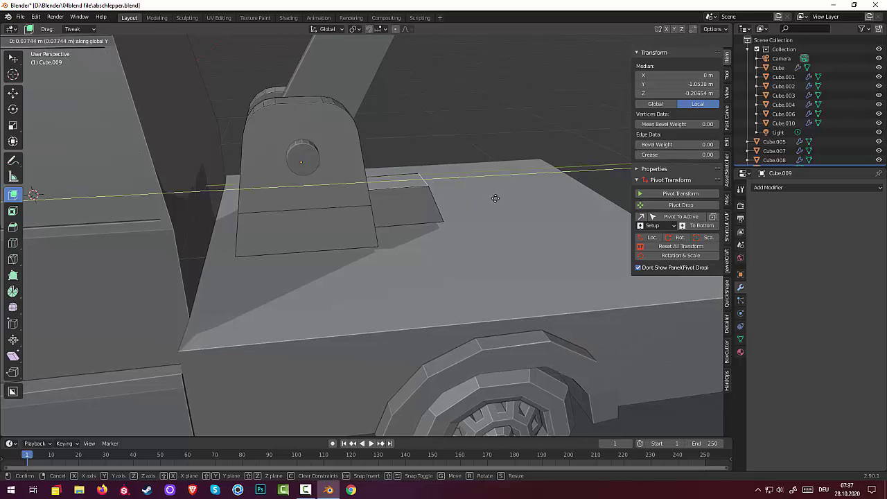
Step: Inset the block's upper face with a thickness of about 0.058 m
middle_drag(475, 214, 453, 232)
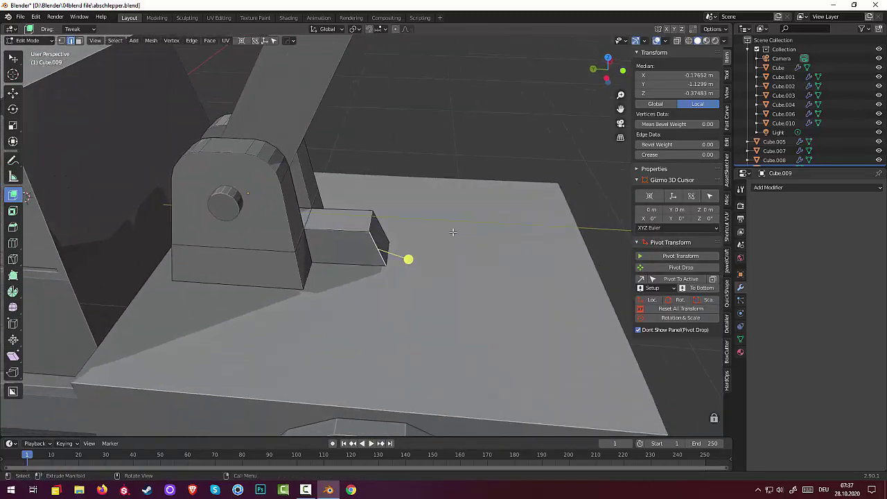
click(351, 221)
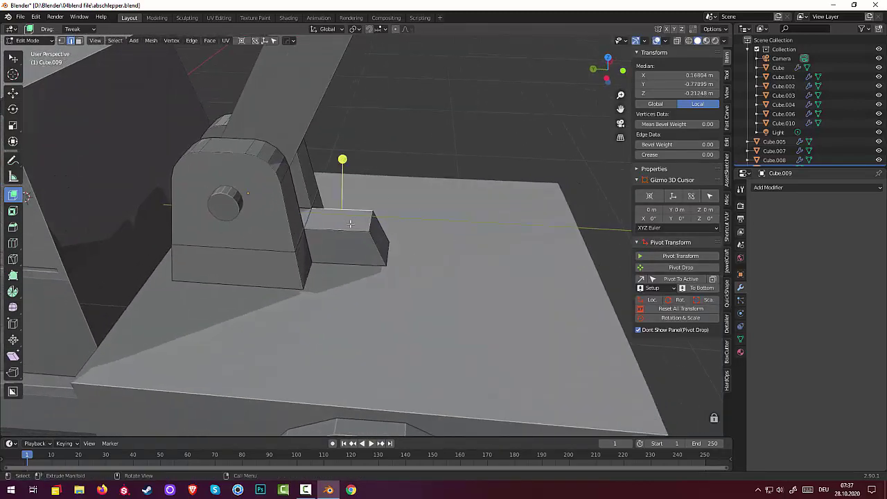
click(77, 41)
click(350, 220)
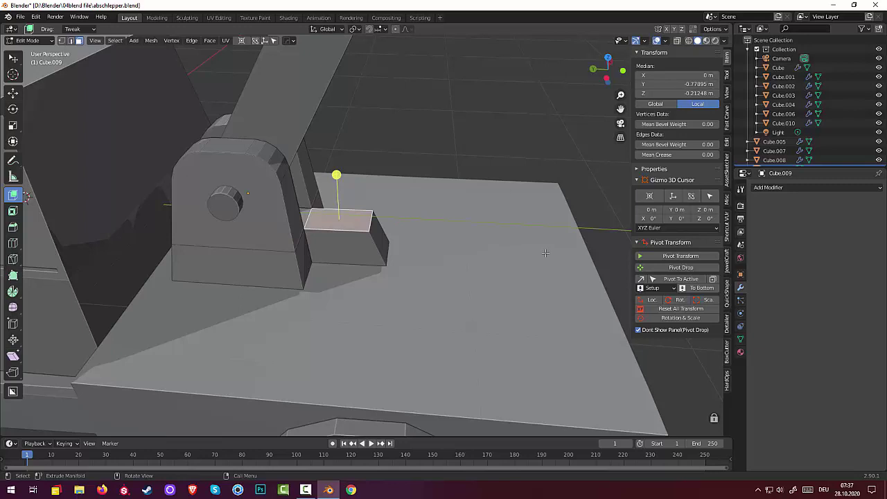
key(i)
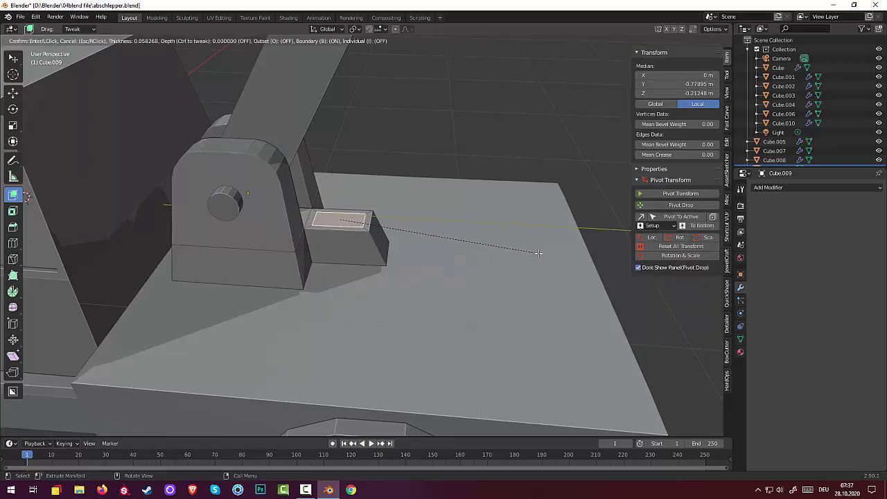
click(539, 253)
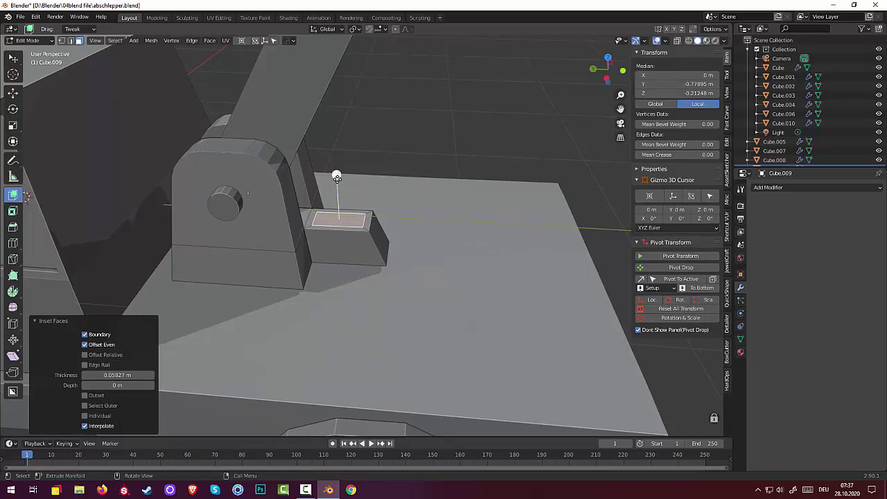
Step: Extrude the inset face down into the block to form a rectangular recess, and clear the selection
key(e)
click(340, 195)
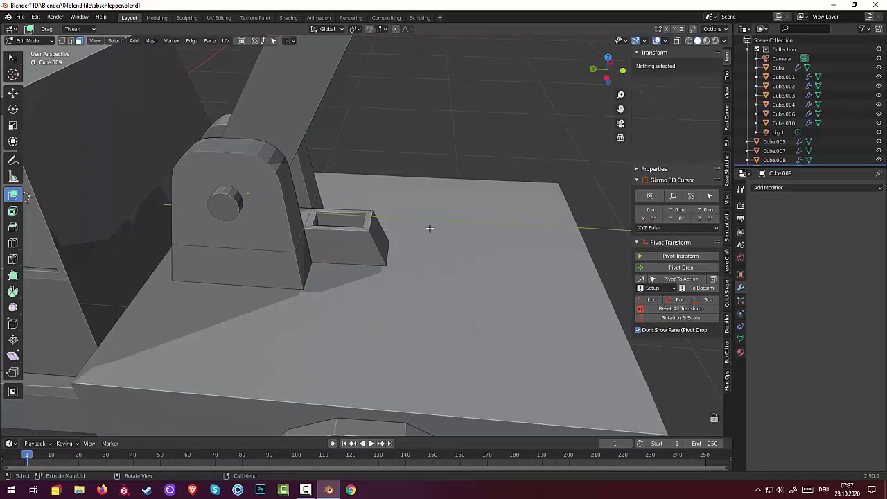
key(alt+a)
scroll(430, 228, down, 5)
middle_drag(430, 228, 318, 230)
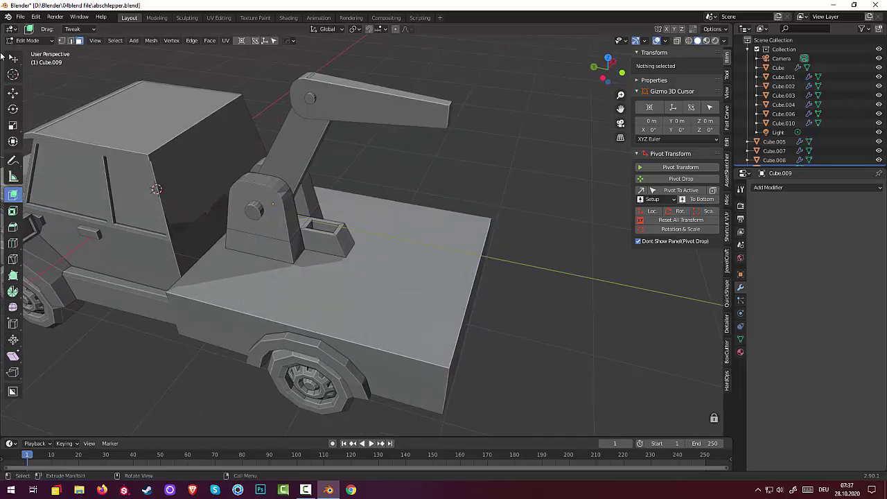
Step: Add a cylinder with 16 vertices, 0.12 m radius and 0.99 m depth to the bracket's mesh in Edit Mode
middle_drag(184, 131, 366, 156)
scroll(311, 127, up, 5)
scroll(311, 127, up, 3)
scroll(359, 130, down, 5)
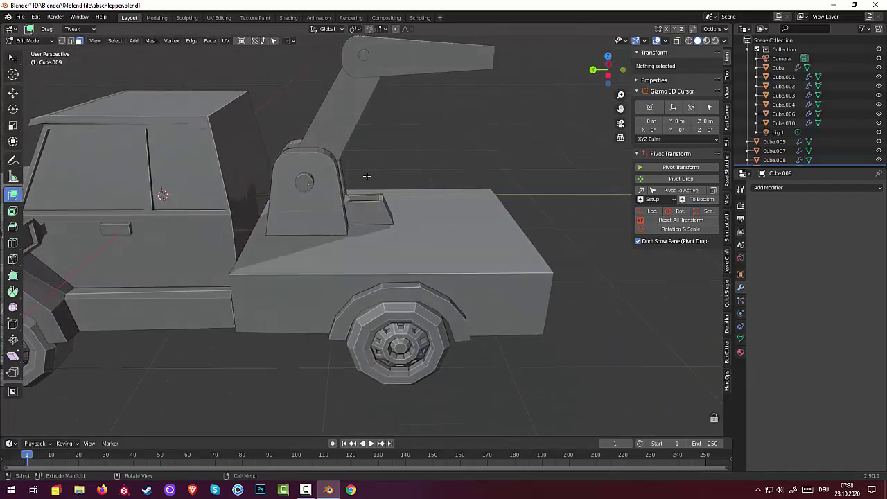
key(shift+a)
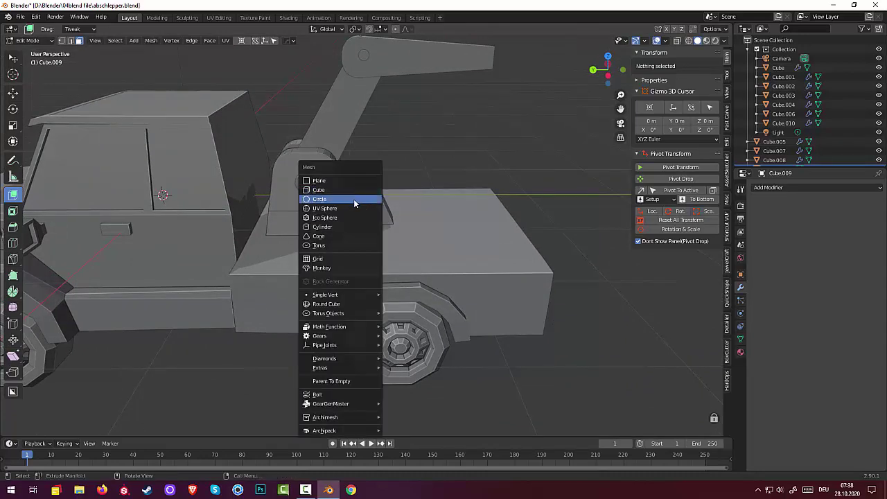
click(348, 226)
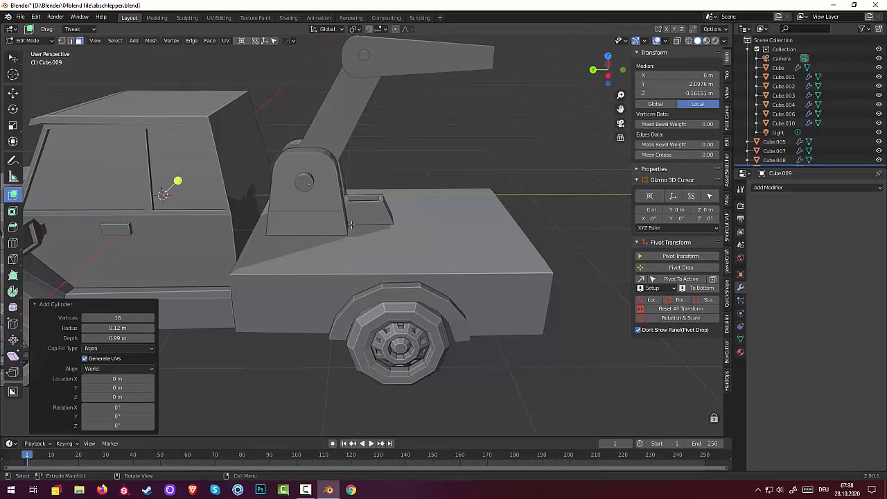
Step: Raise the cylinder about 1.62 m, then shift it about -2.14 m in Y and -1.33 m in Z to stand over the block's recess
key(g)
key(z)
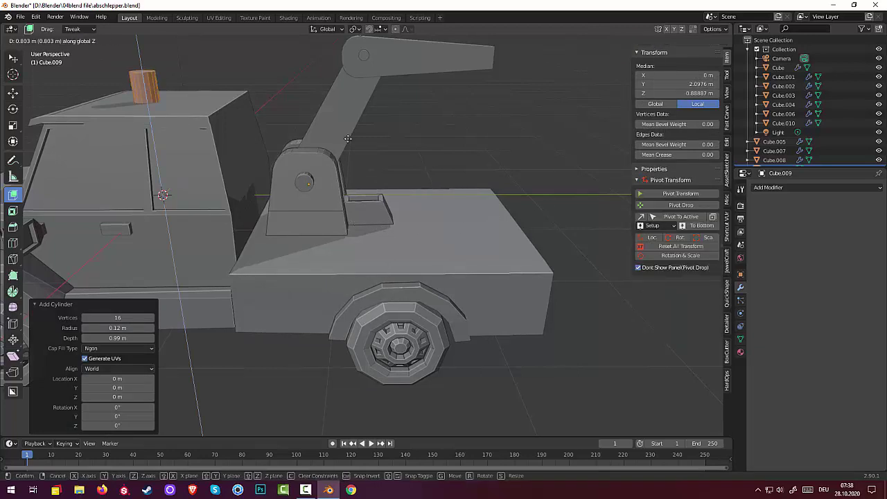
click(252, 66)
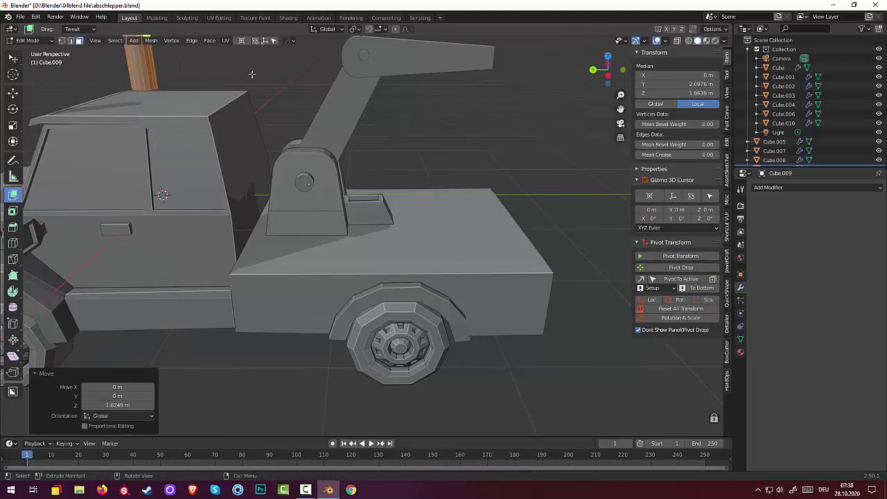
key(KP_3)
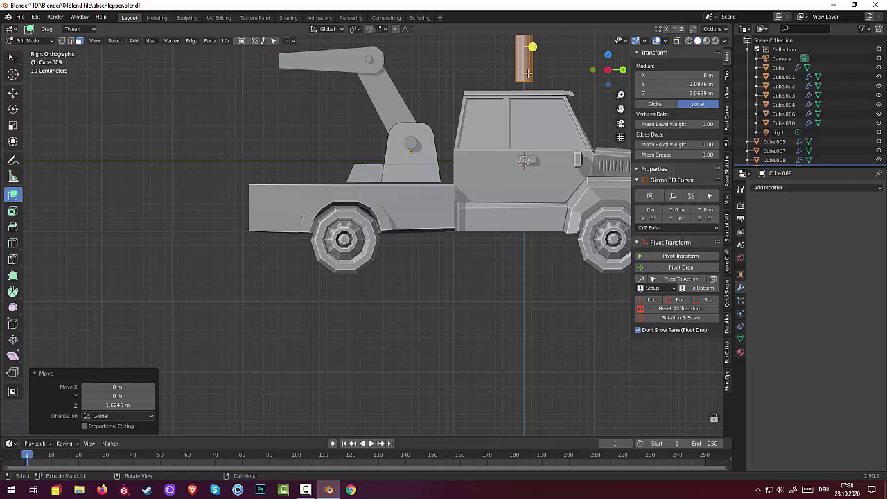
key(g)
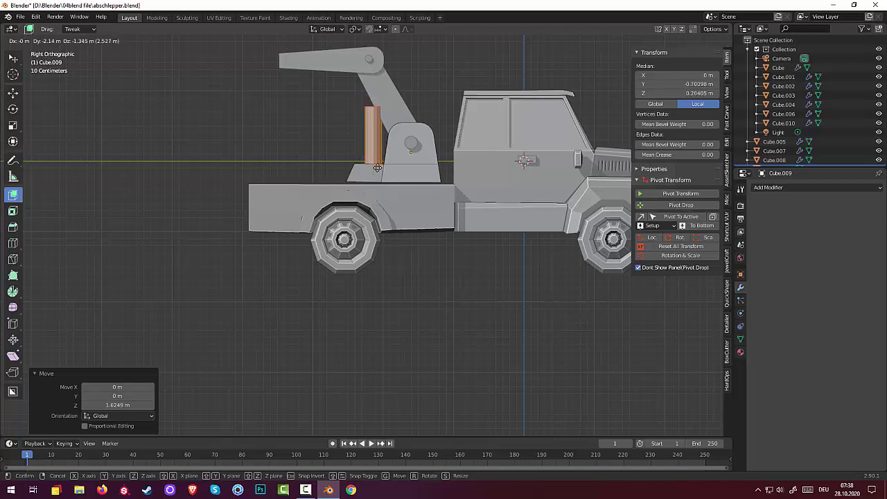
click(378, 168)
Step: Scale the cylinder uniformly to about 0.604 so it fits within the block's recess
middle_drag(388, 169, 539, 205)
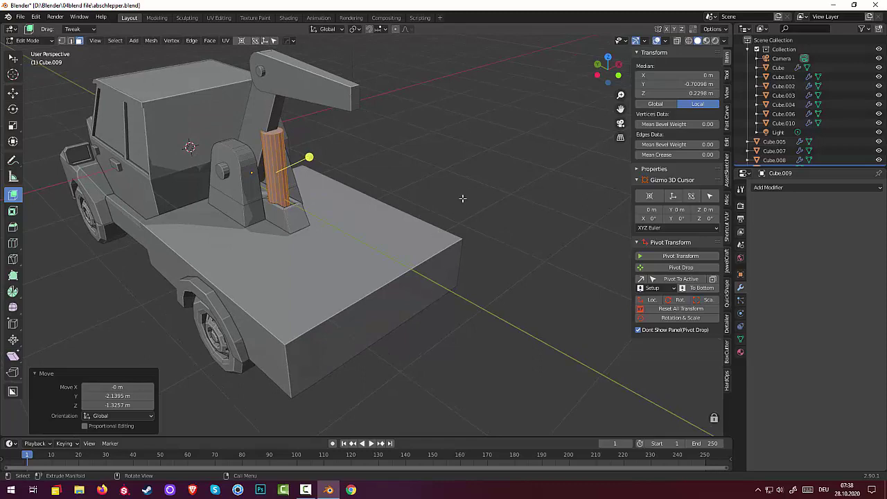
key(s)
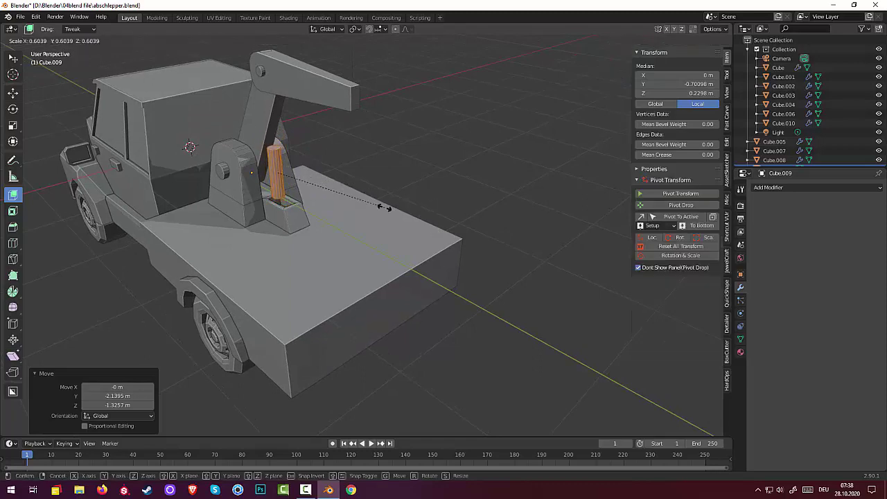
click(383, 206)
Step: Lower the cylinder about 0.22 m along global Z into the recess and rotate it about 5.3° in the side view
middle_drag(368, 190, 410, 171)
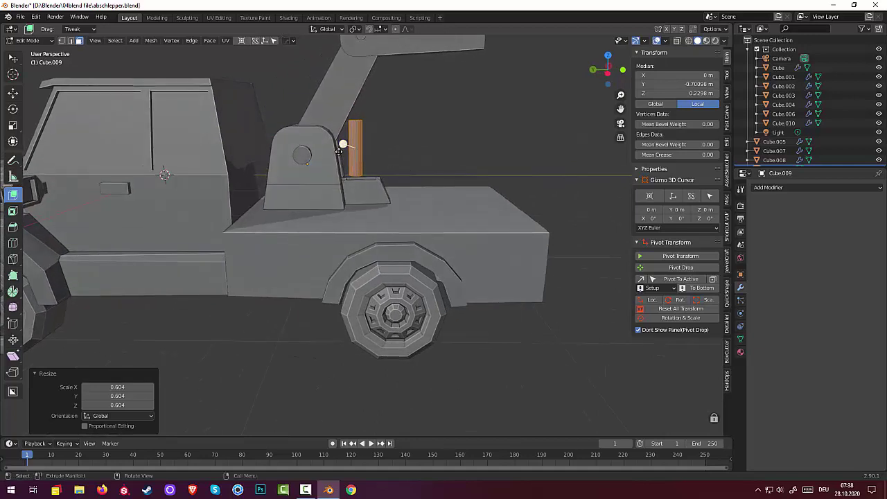
key(g)
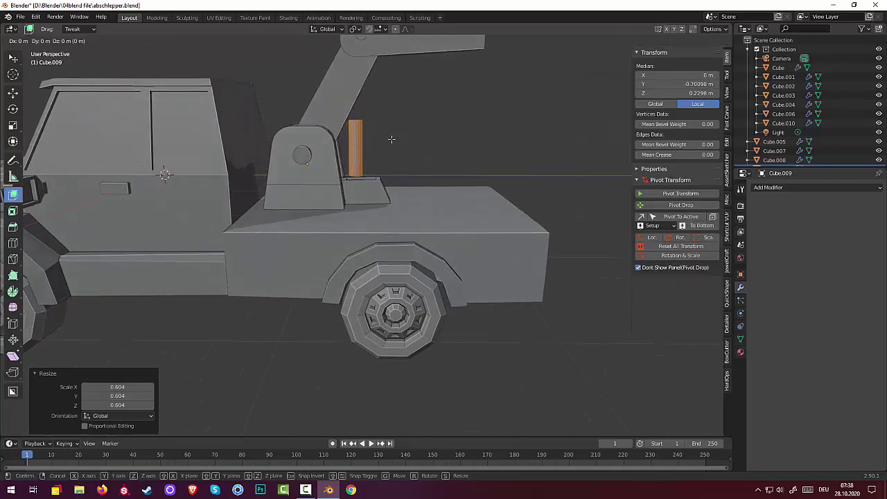
key(z)
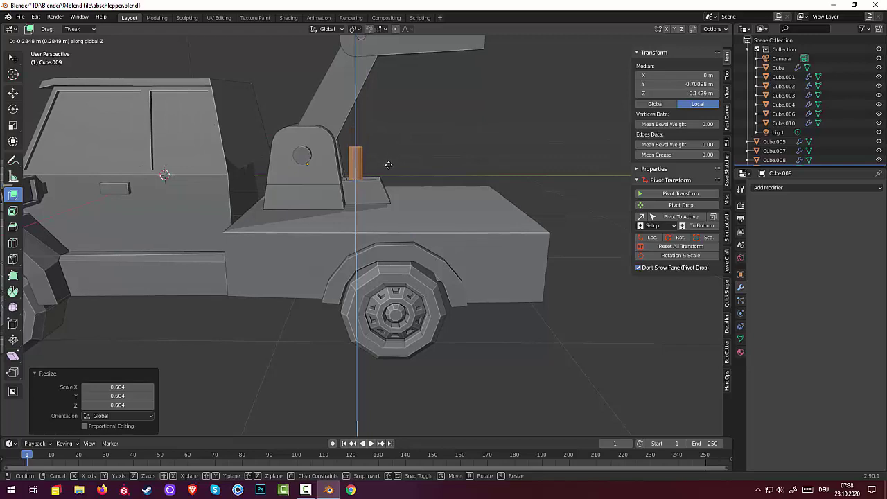
click(390, 159)
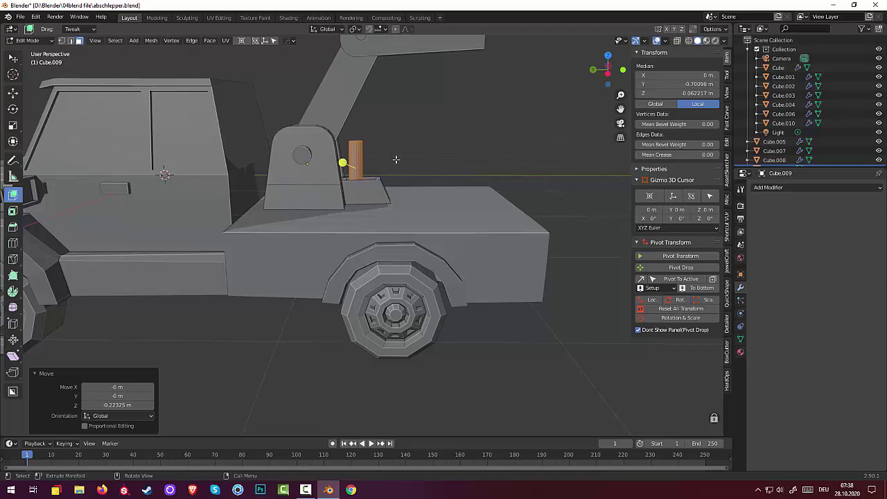
key(r)
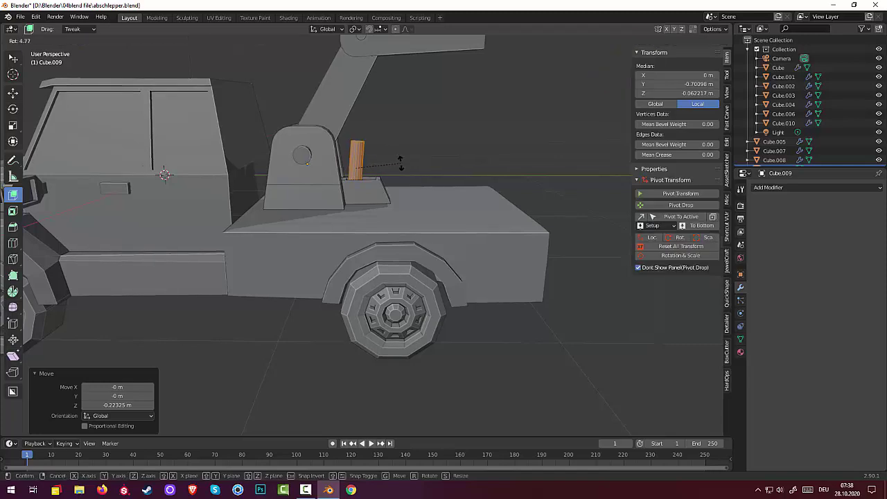
click(400, 163)
Step: Inset the cylinder's upper face by about 0.038 m and extrude the inner face about 0.43 m to form a piston rod
middle_drag(402, 167, 355, 203)
scroll(299, 201, up, 3)
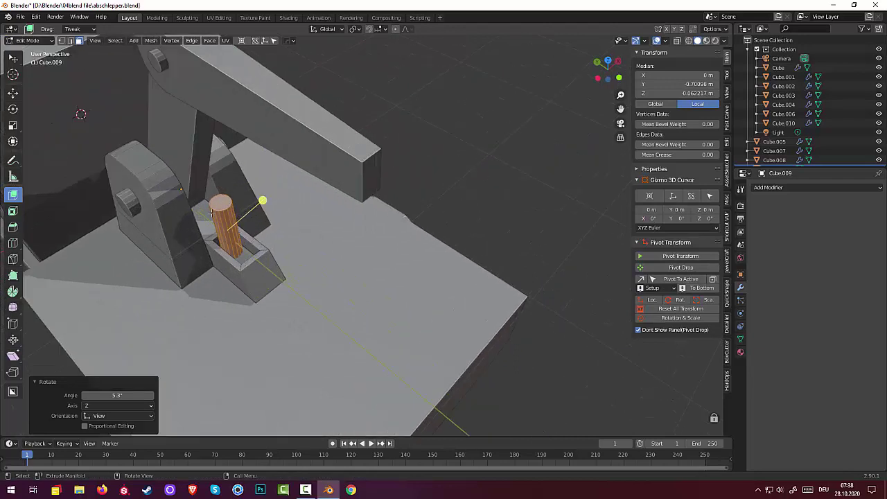
click(219, 204)
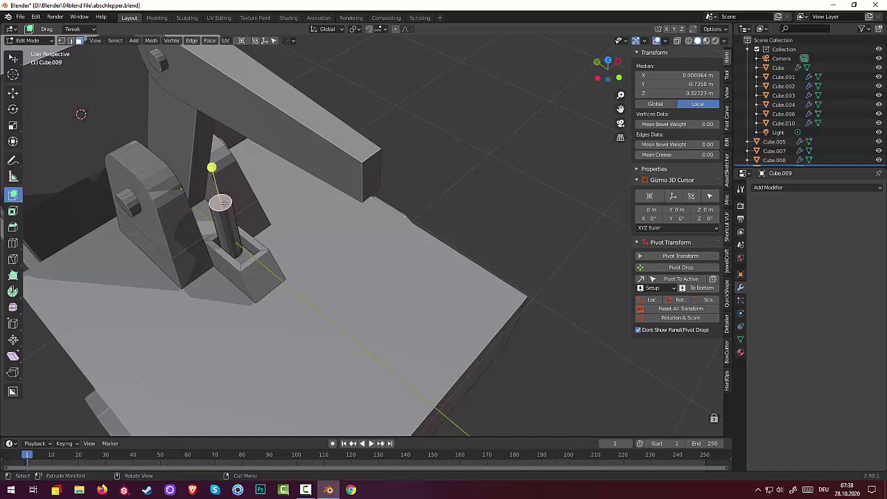
key(i)
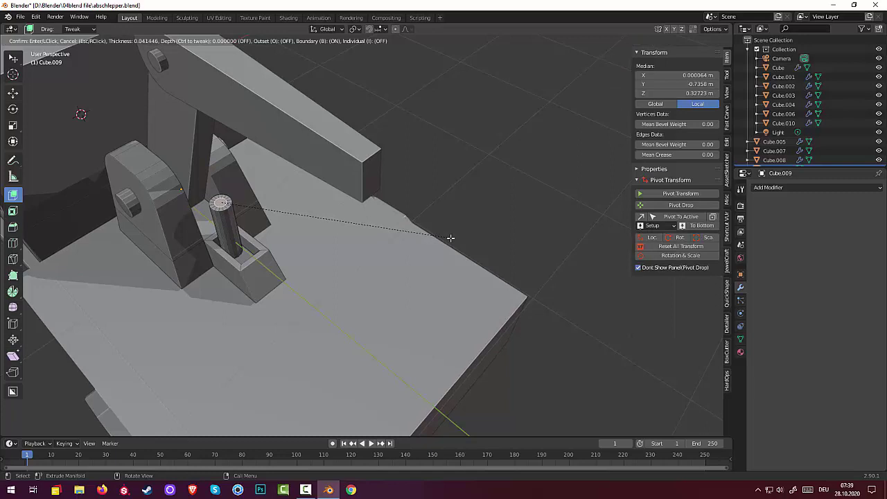
click(450, 237)
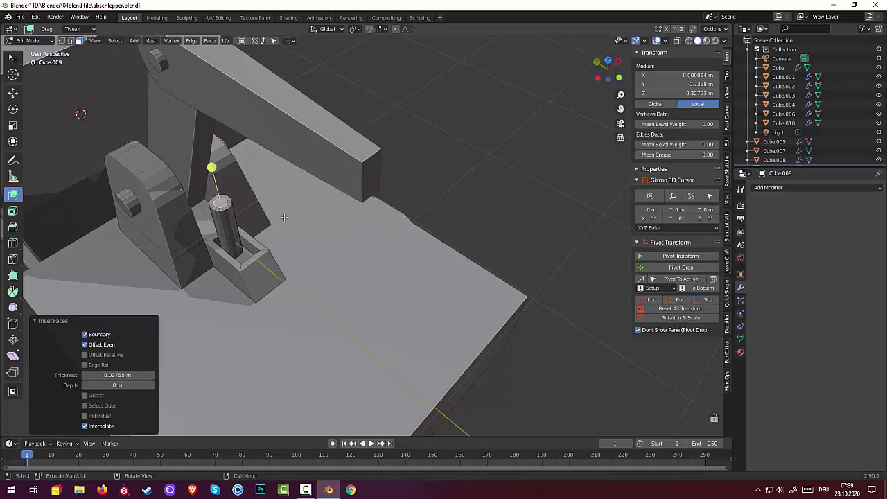
key(e)
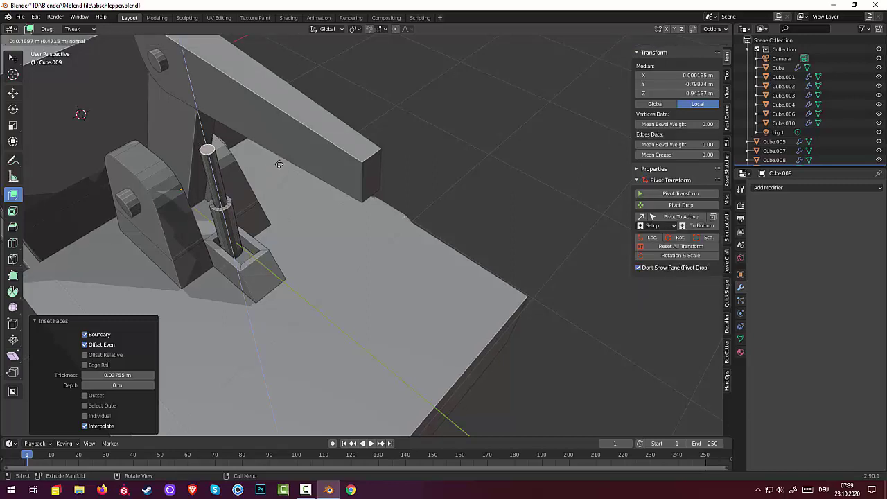
click(279, 167)
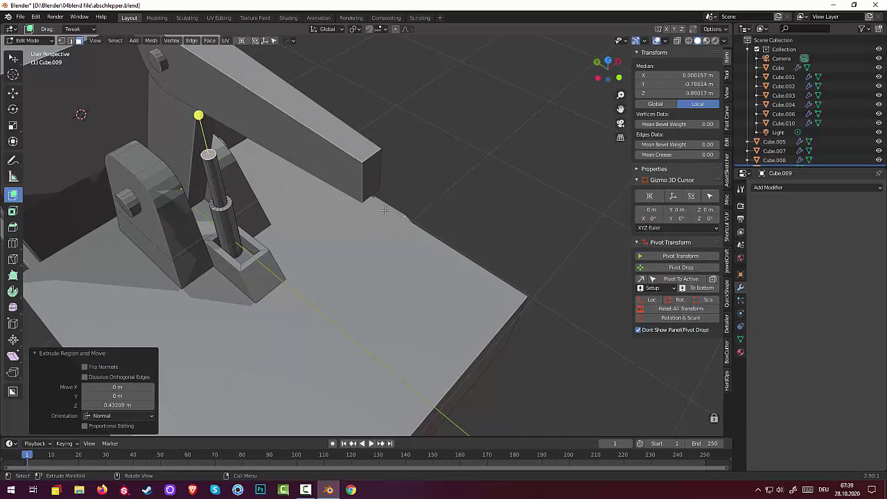
Step: Lower the piston rod's end face slightly along global Z
middle_drag(385, 210, 347, 175)
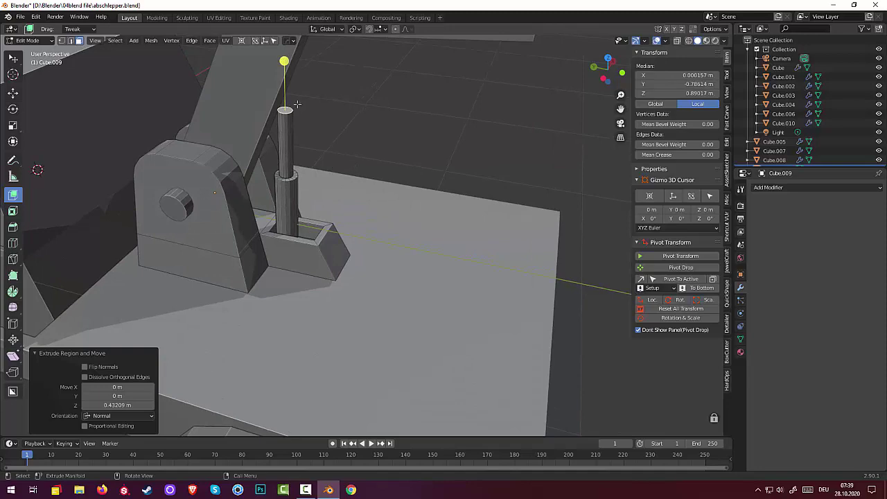
key(g)
key(z)
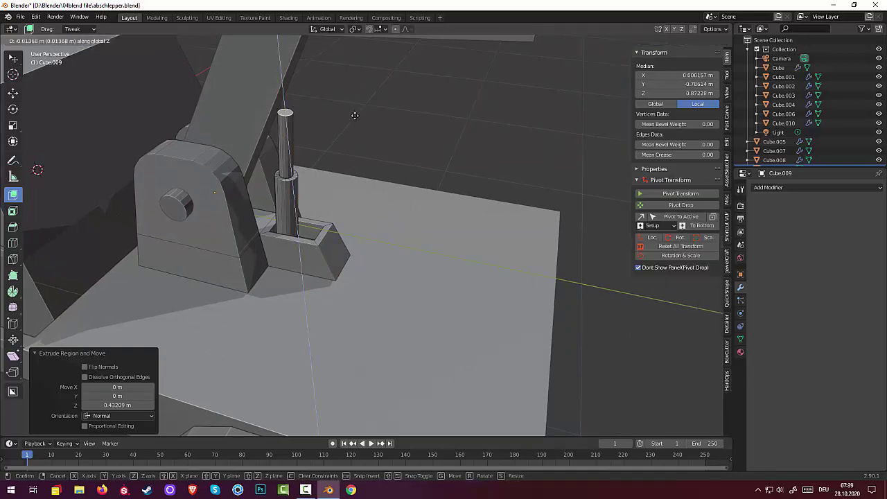
click(356, 117)
Step: Add a loop cut around the thin piston rod and slide it close to the rod's upper end
middle_drag(374, 123, 352, 122)
click(299, 92)
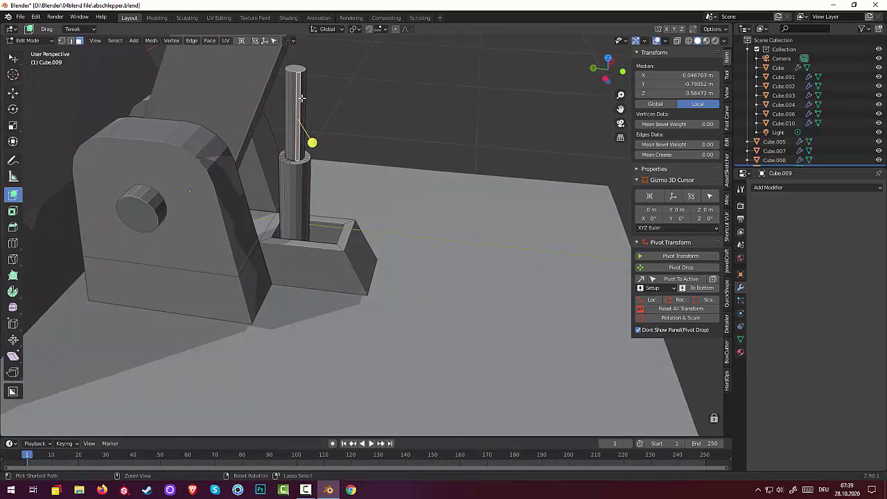
key(ctrl+r)
click(298, 126)
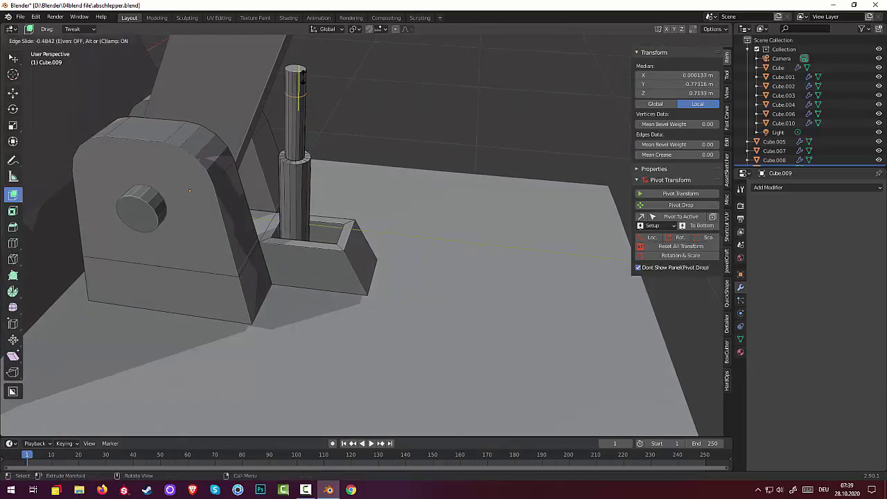
click(298, 81)
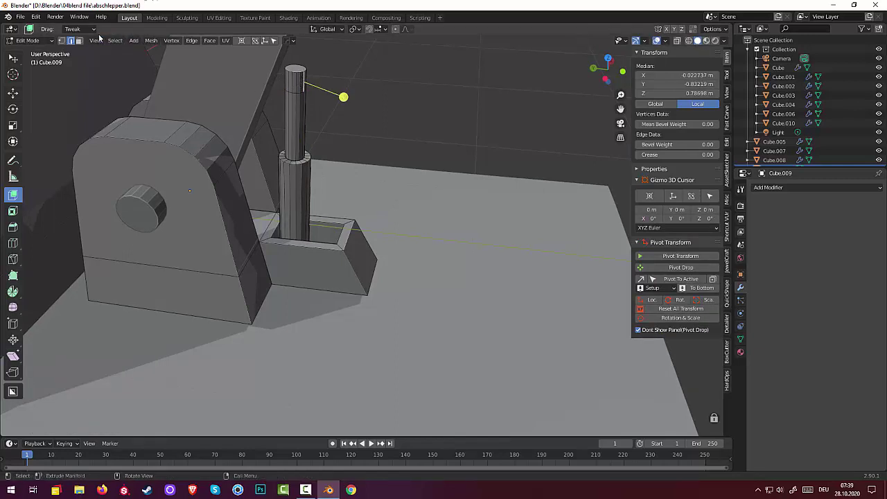
click(294, 82)
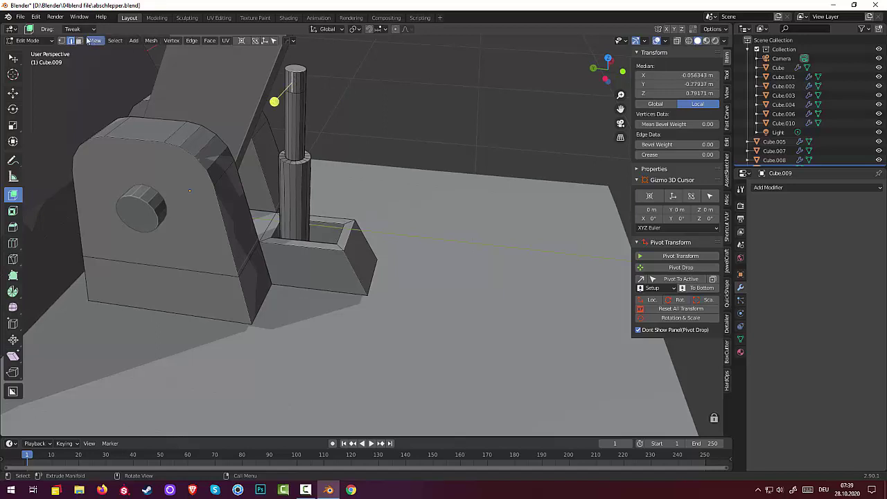
key(alt+a)
click(298, 83)
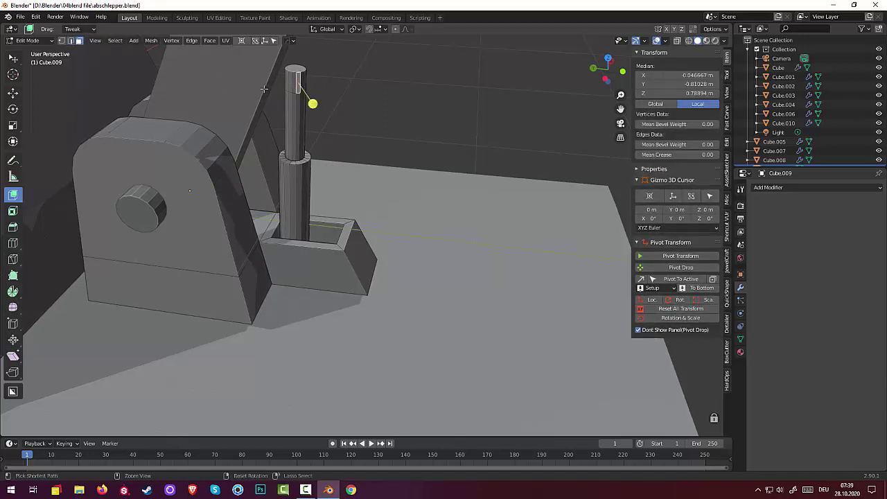
key(ctrl+KP_Add)
key(ctrl+KP_Add)
key(ctrl+KP_Add)
key(ctrl+KP_Add)
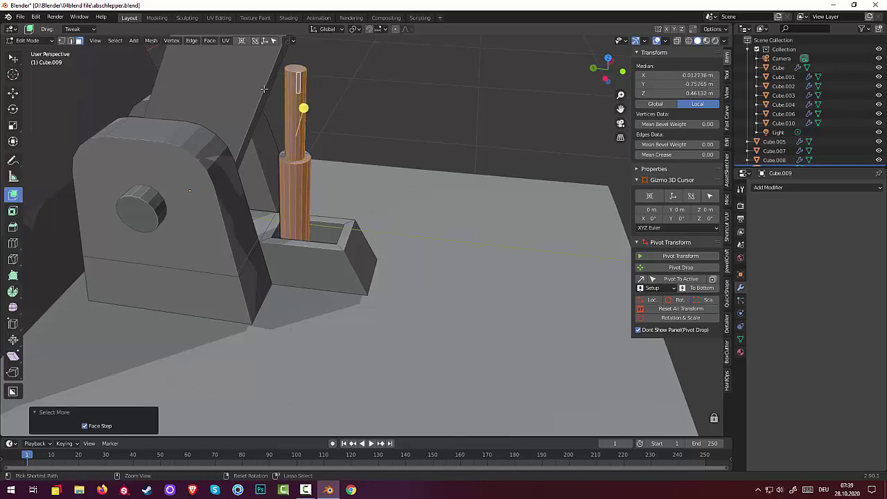
key(alt+a)
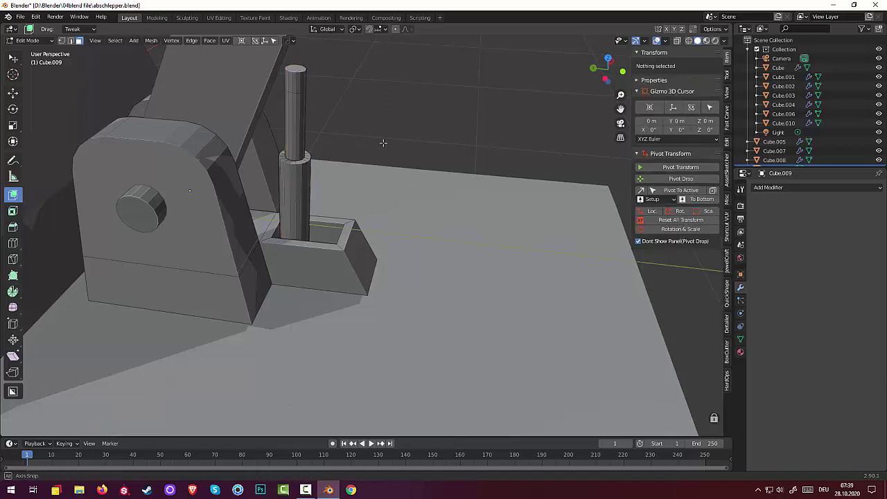
Step: Select the full ring of side faces between the loop cut and the piston rod's upper end
middle_drag(292, 72, 297, 118)
click(295, 115)
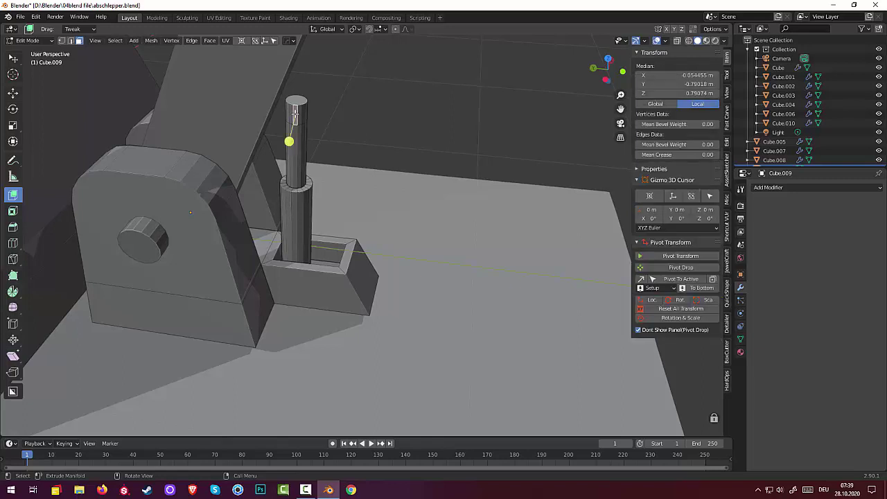
alt+click(298, 113)
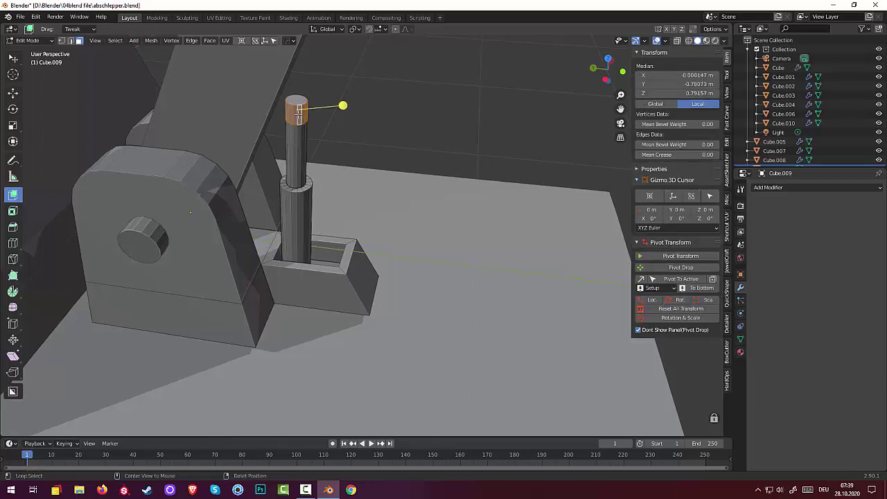
Step: Try to extrude the selected ring of faces about 0.023 m with Extrude Manifold, and undo it
middle_drag(319, 128, 356, 137)
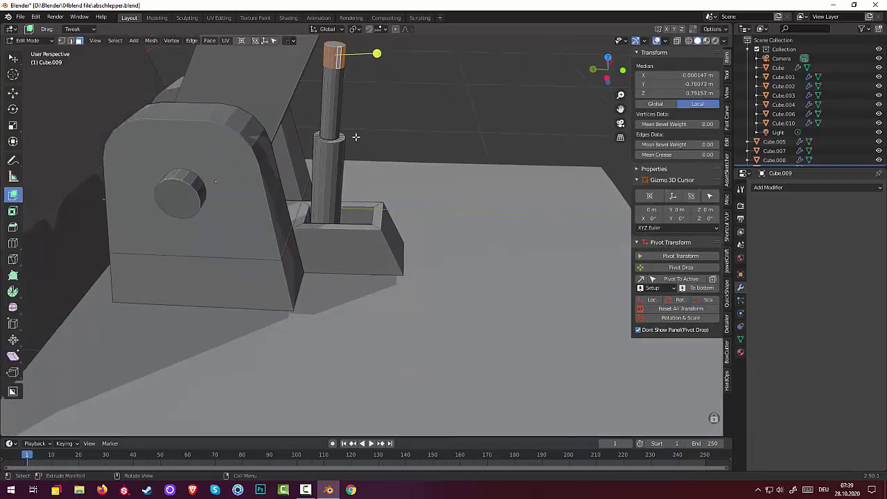
drag(376, 54, 382, 55)
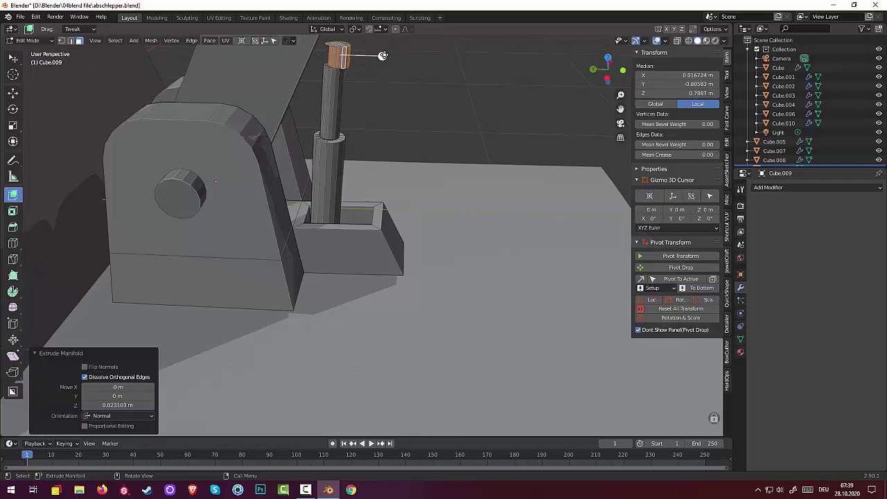
key(ctrl+z)
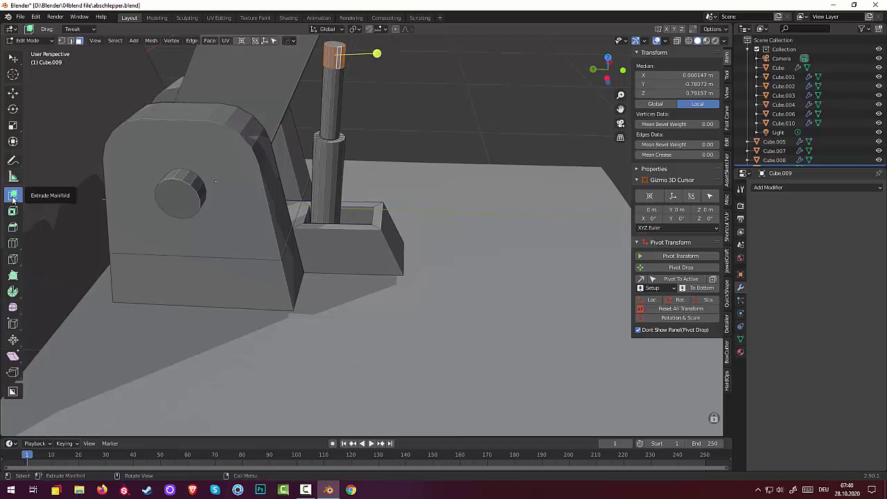
Step: Extrude the ring of side faces at the rod's tip outward with Extrude Along Normals to form a thicker collar, and clear the selection
click(12, 199)
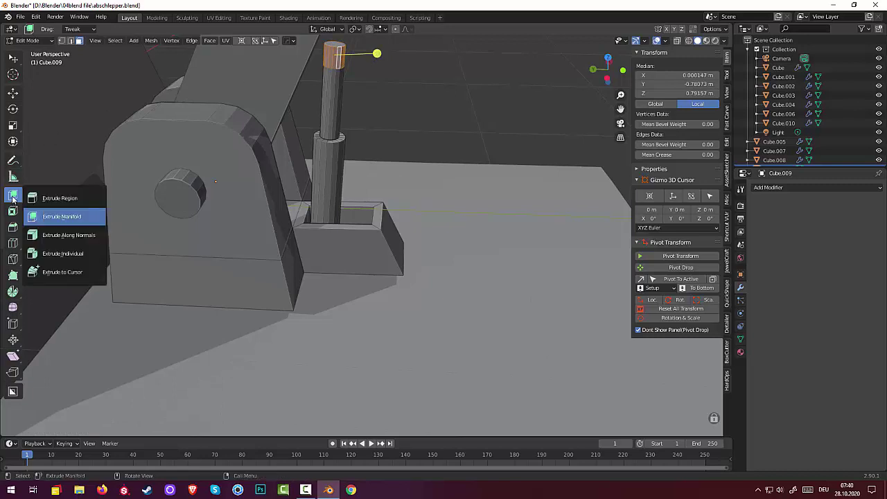
click(50, 229)
mouse_move(377, 54)
mouse_down()
mouse_move(363, 55)
mouse_move(372, 59)
mouse_up()
click(367, 97)
scroll(367, 98, up, 3)
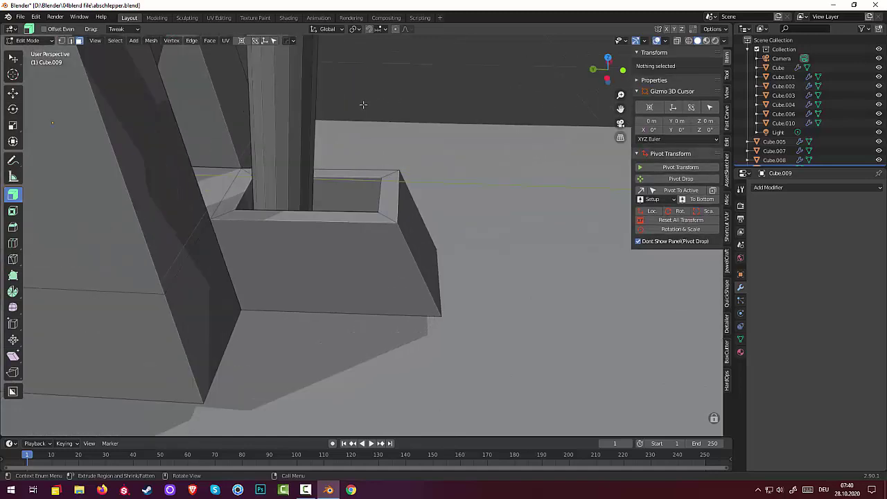
scroll(362, 104, down, 4)
middle_drag(362, 101, 358, 118)
ctrl+click(310, 193)
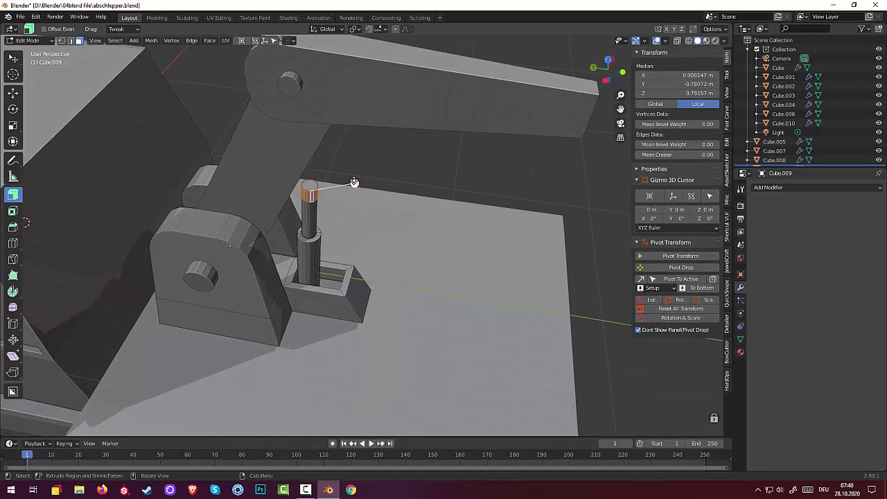
drag(354, 184, 400, 183)
key(alt+a)
middle_drag(361, 208, 330, 220)
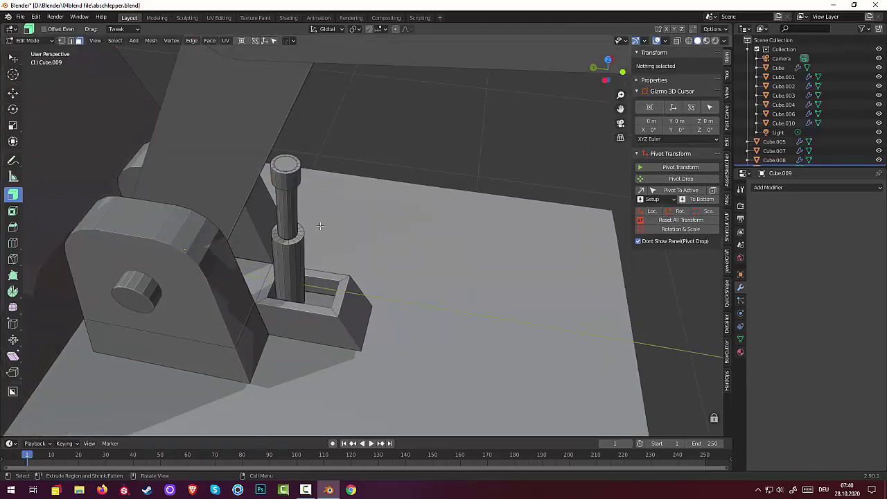
Step: Bevel the upper rim edge loop of the thick piston cylinder by about 0.017 m with a single segment
click(305, 239)
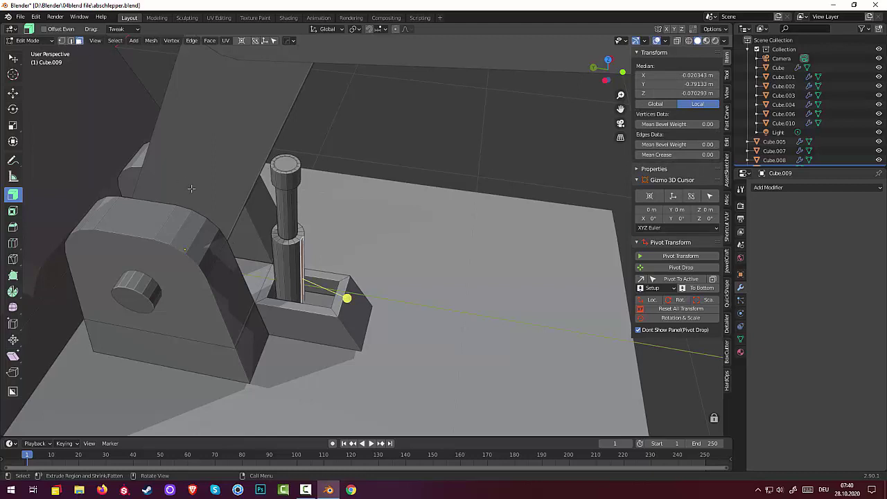
click(70, 40)
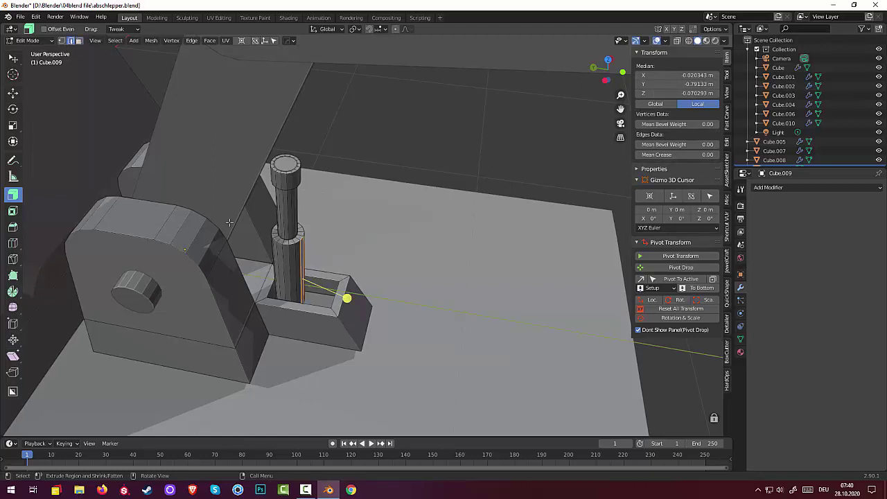
click(291, 247)
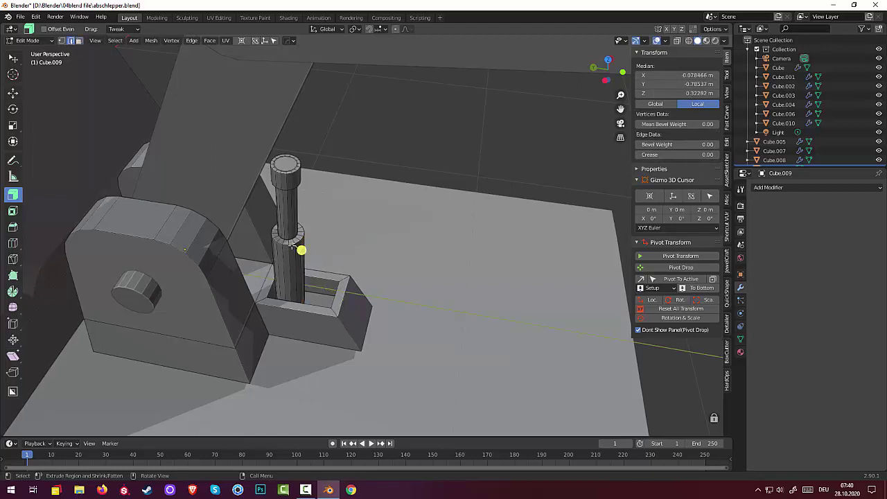
alt+click(291, 243)
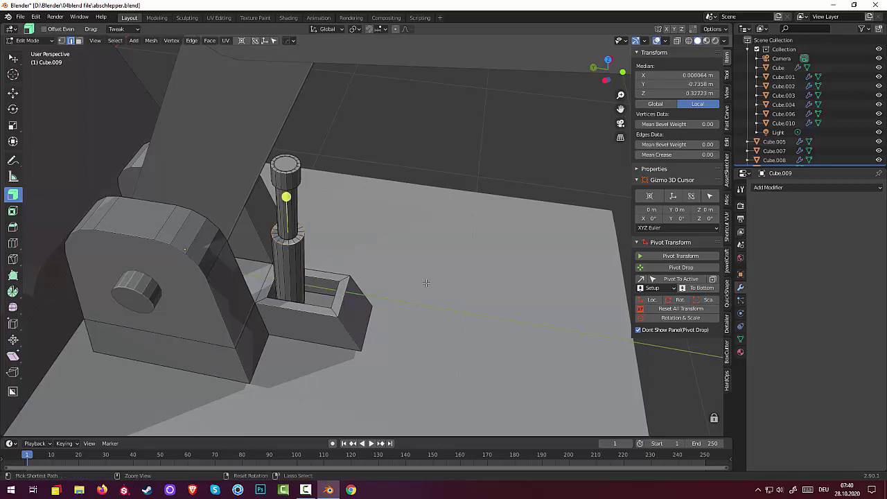
key(ctrl+b)
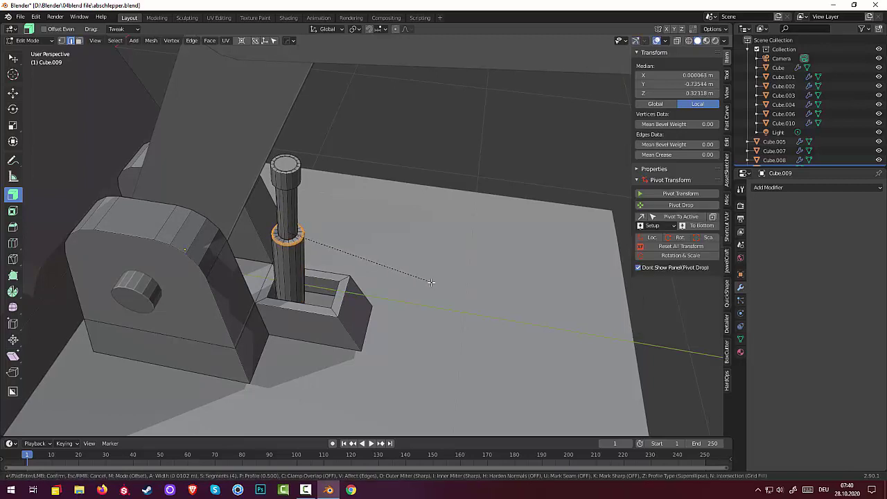
scroll(433, 284, down, 3)
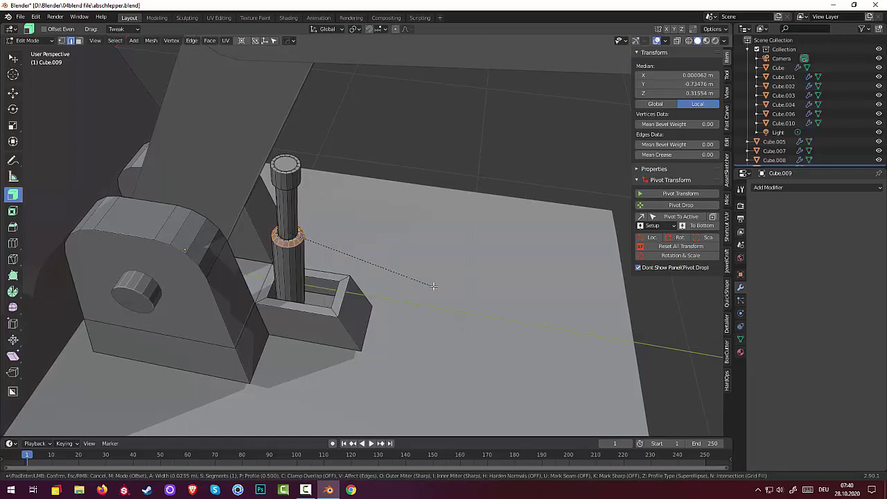
click(430, 283)
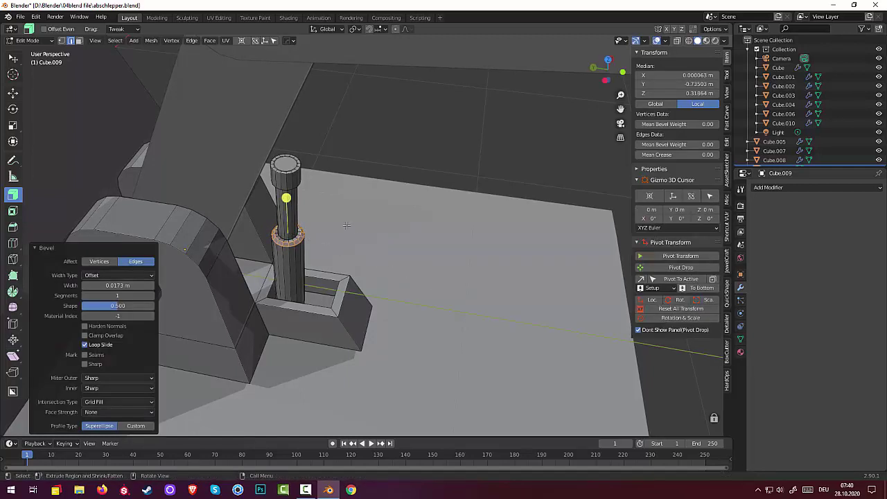
Step: Bevel the top edge loop of the piston rod's collar by about 0.004 m with one segment, and clear the selection
click(295, 174)
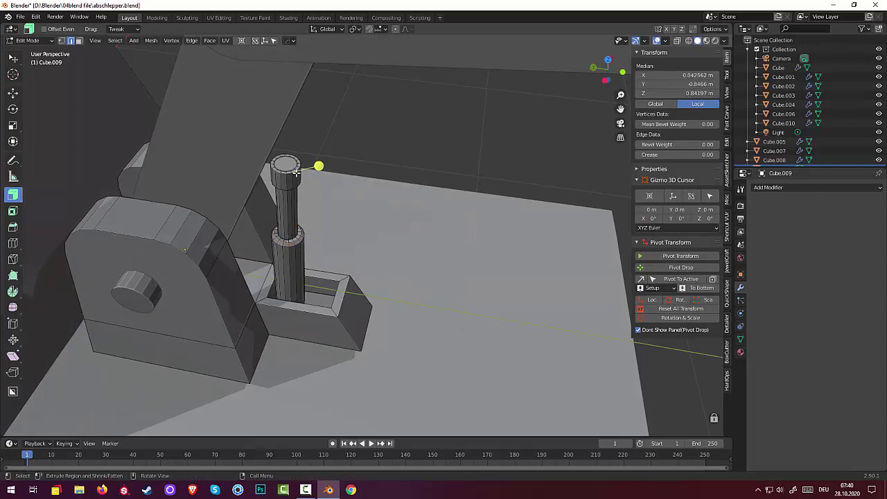
alt+click(296, 173)
alt+click(299, 169)
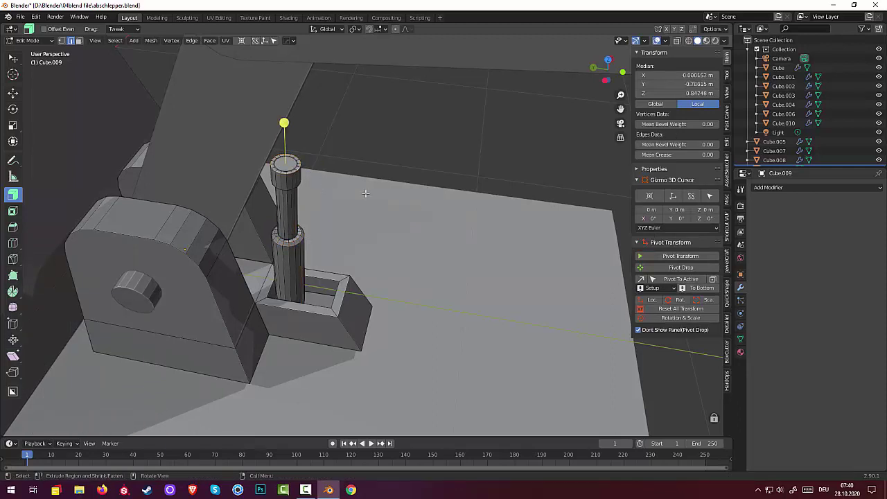
key(ctrl+b)
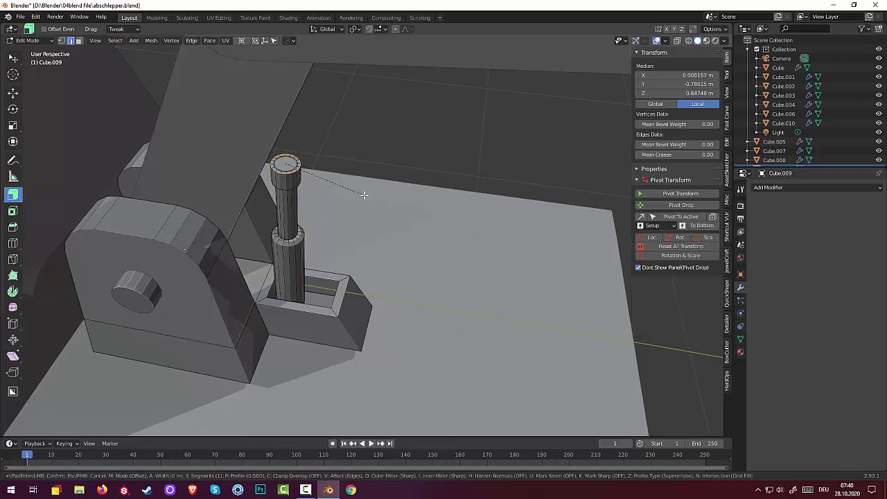
click(365, 196)
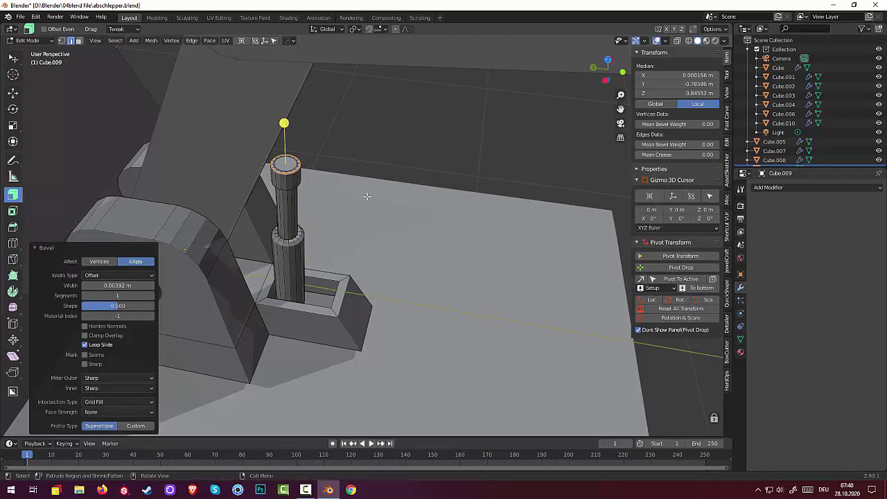
mouse_move(365, 196)
middle_down()
mouse_move(382, 141)
mouse_move(363, 186)
middle_up()
scroll(360, 194, down, 5)
scroll(358, 186, up, 2)
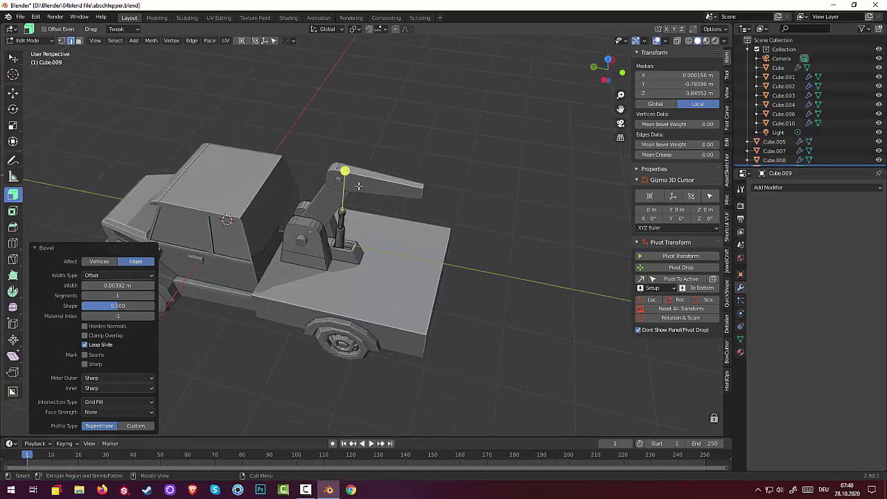
scroll(358, 186, up, 1)
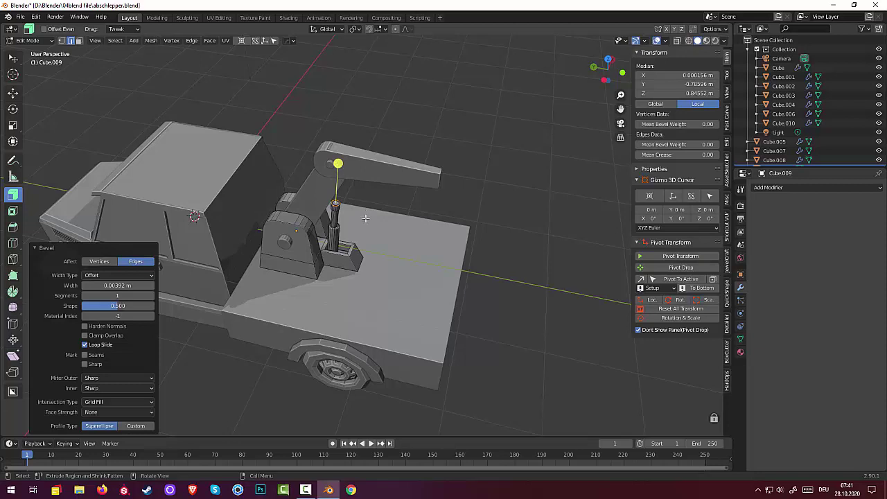
click(515, 309)
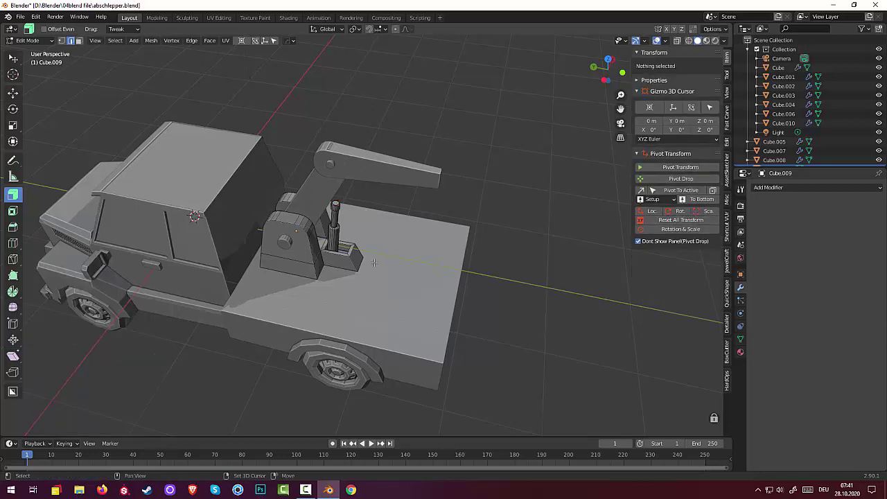
Step: Add a torus mesh and set its major segments to 17
key(shift+a)
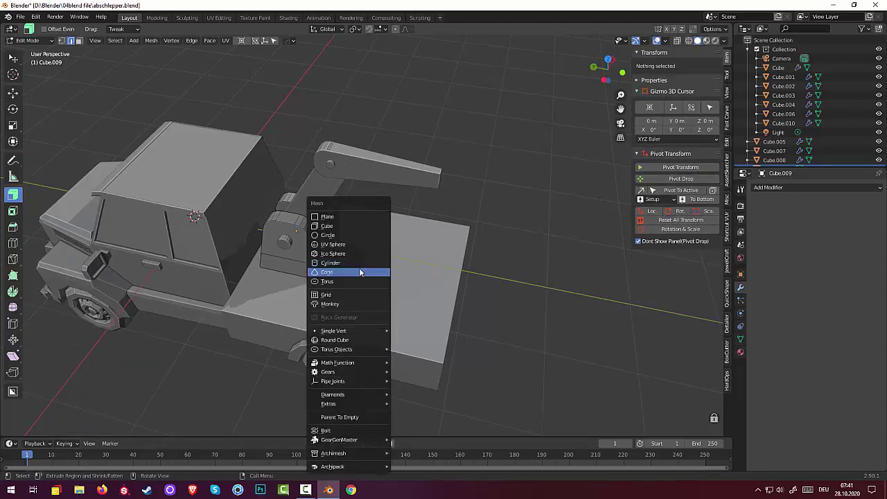
click(349, 281)
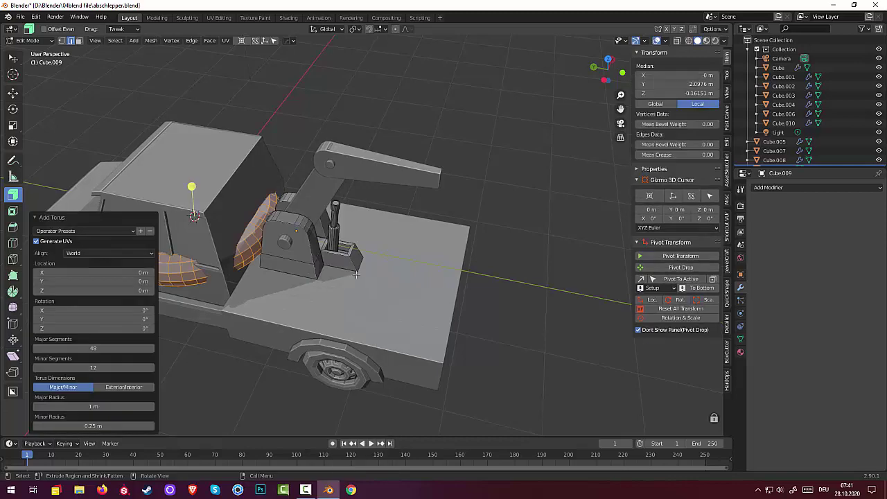
middle_drag(355, 274, 180, 312)
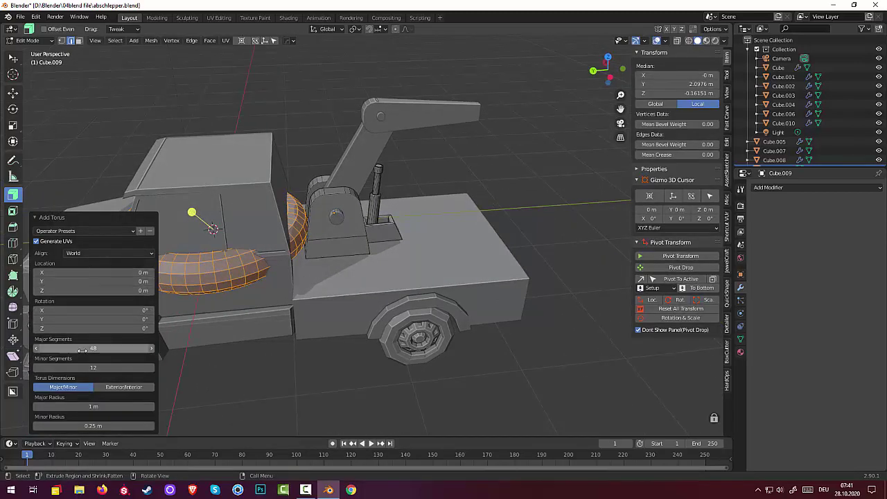
mouse_move(82, 350)
mouse_down()
mouse_move(35, 350)
mouse_move(91, 350)
mouse_up()
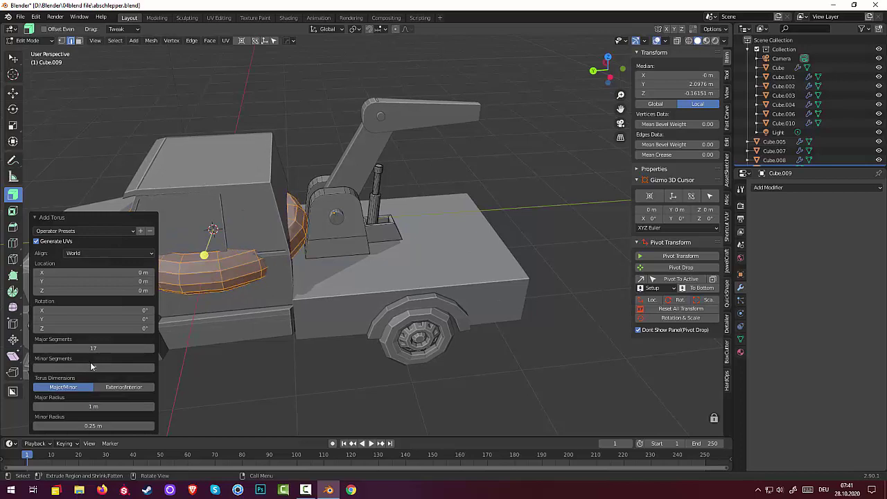
key(alt+s)
click(158, 318)
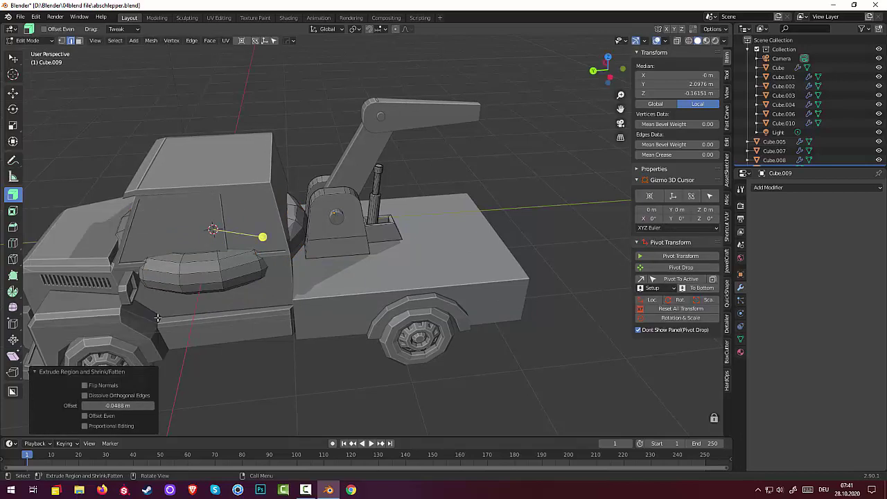
click(202, 287)
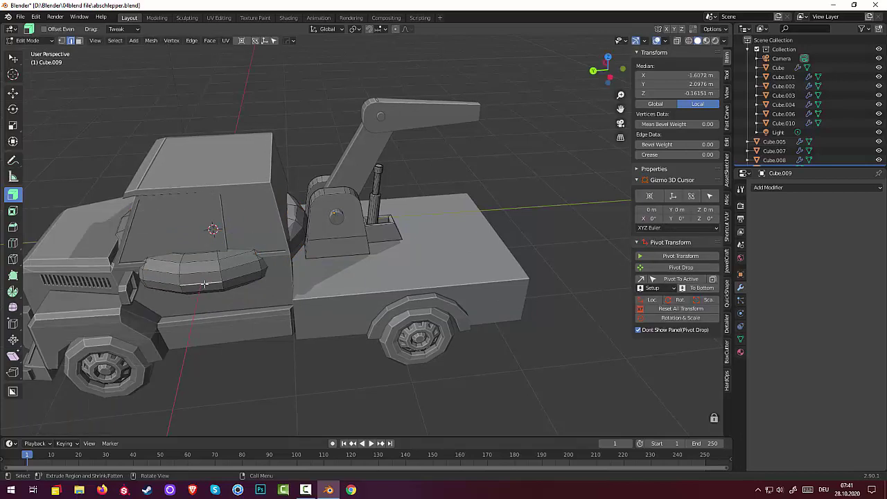
click(80, 42)
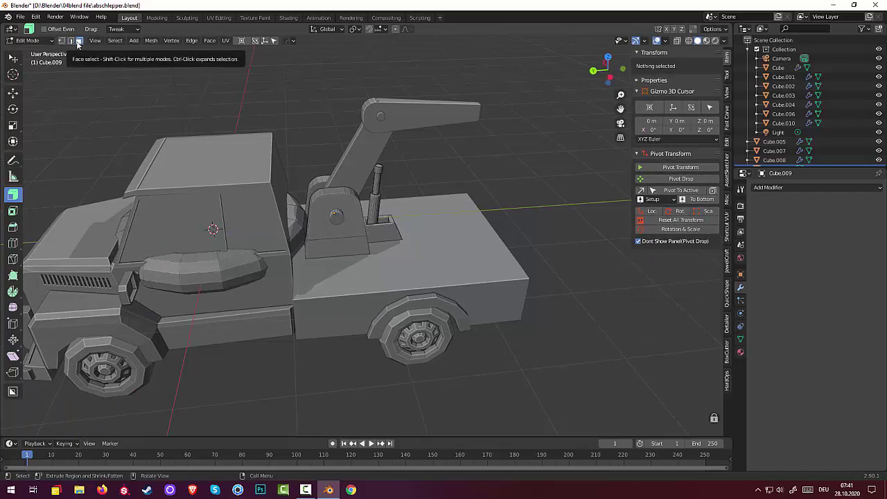
click(28, 40)
click(27, 50)
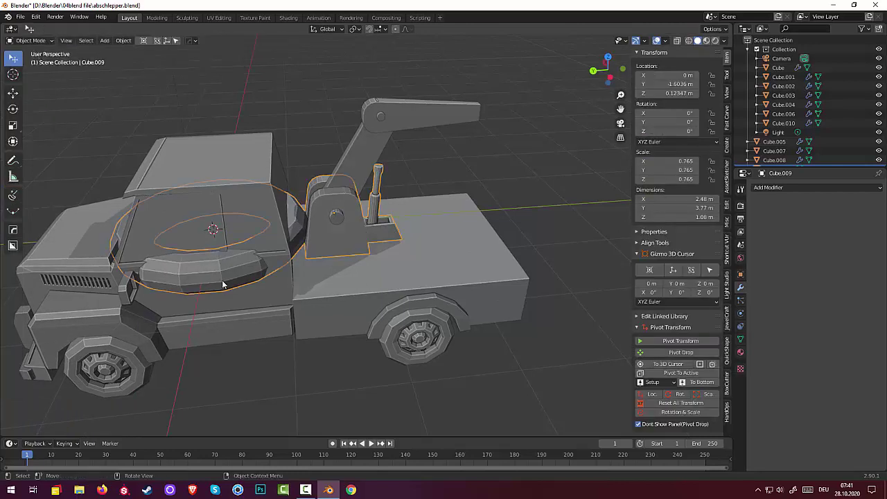
key(Tab)
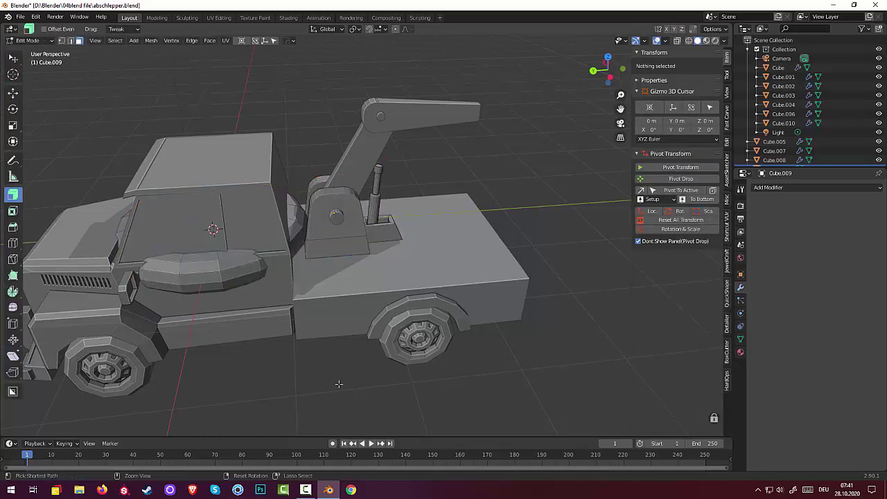
Step: Separate the selected torus from the crane bracket mesh into its own object and return to Object Mode
key(a)
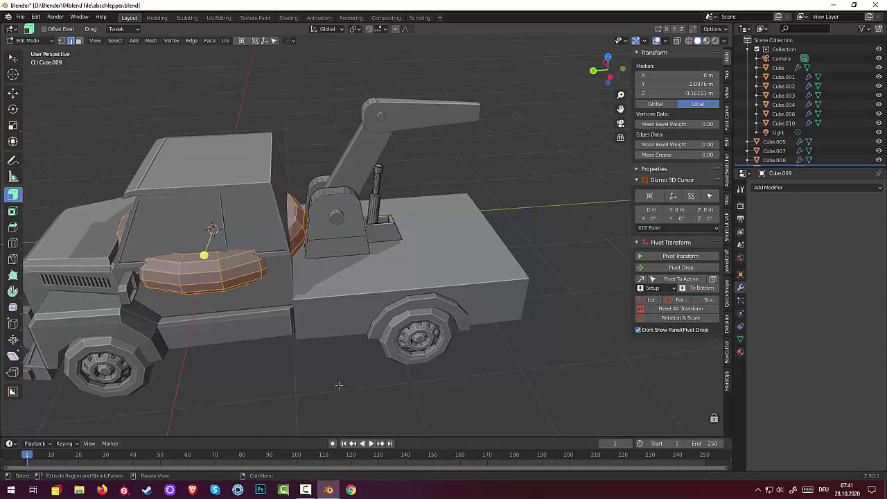
key(p)
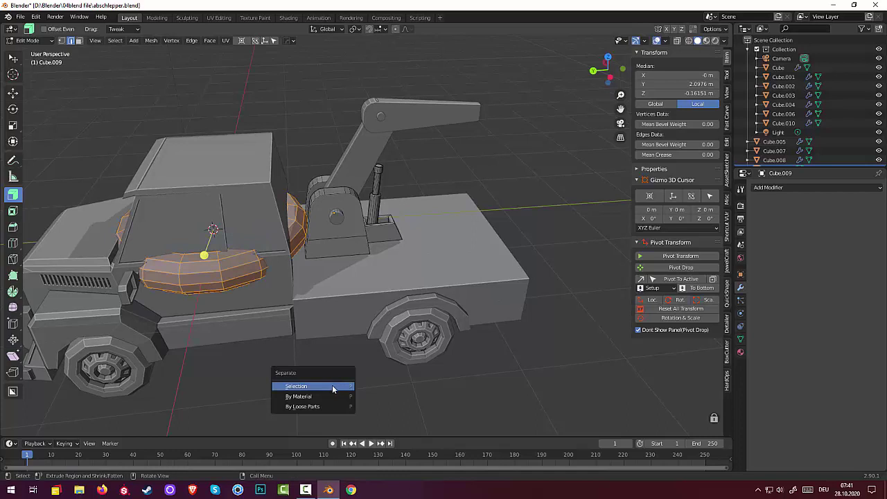
click(332, 387)
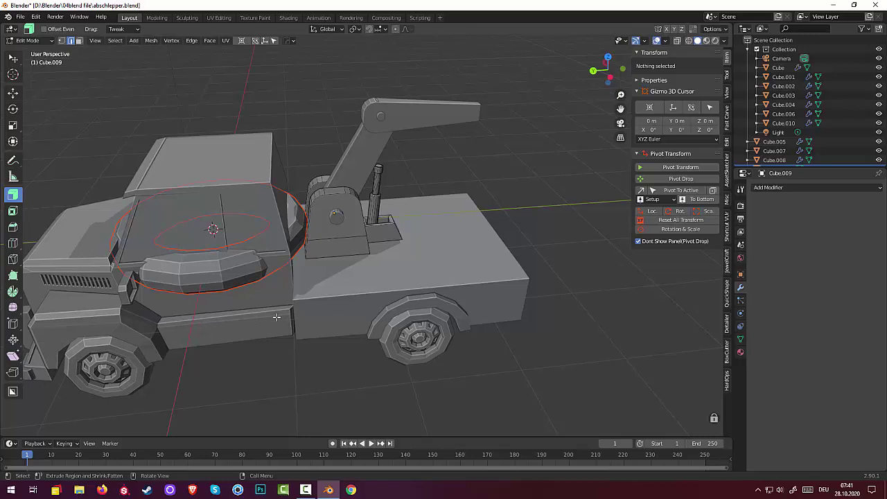
click(268, 198)
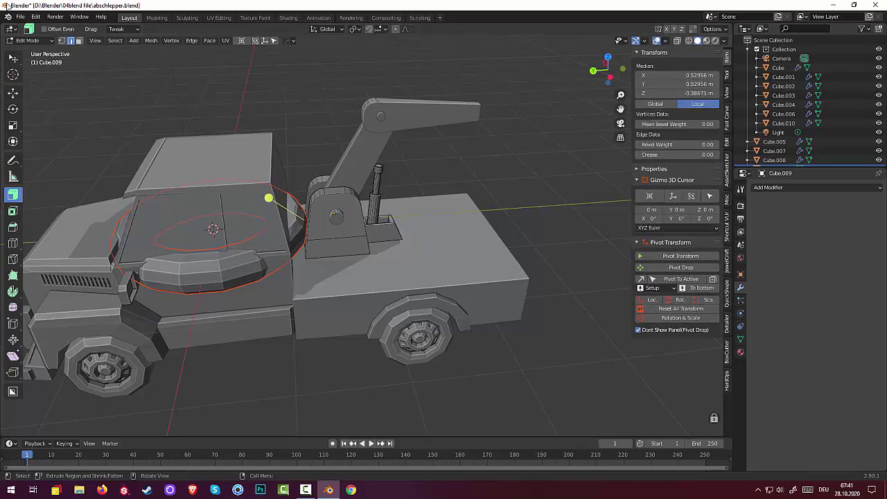
click(28, 40)
click(28, 51)
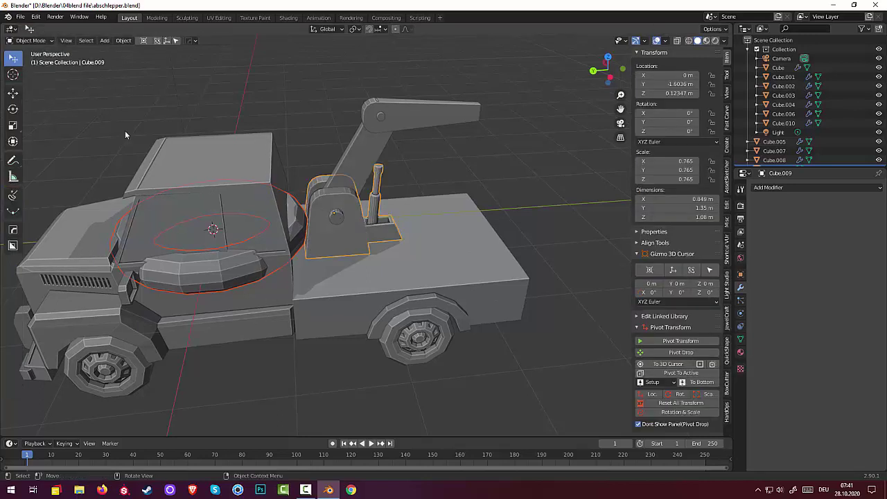
Step: Rotate the separated torus 90° about the global Y axis so that it stands upright
click(294, 238)
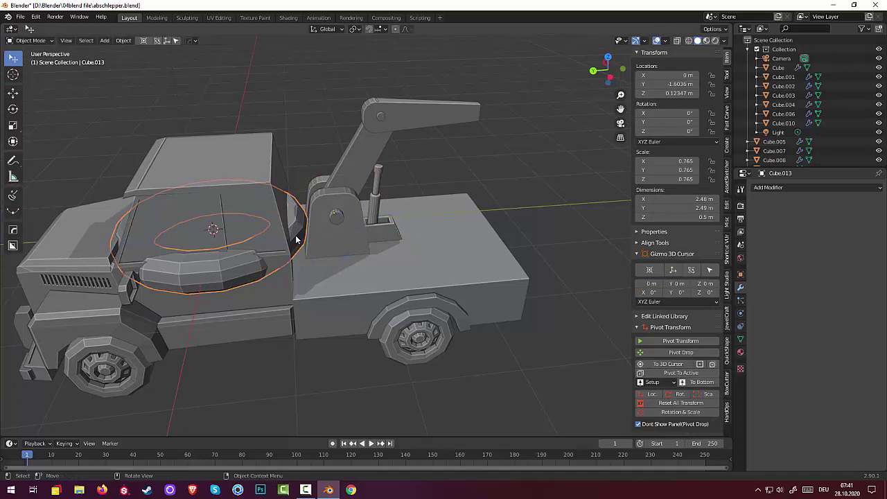
key(r)
key(y)
key(9)
key(0)
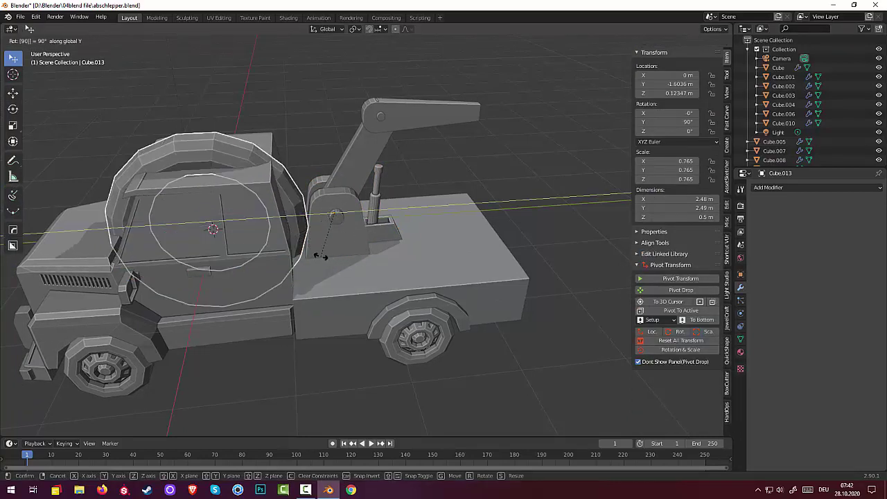
key(Return)
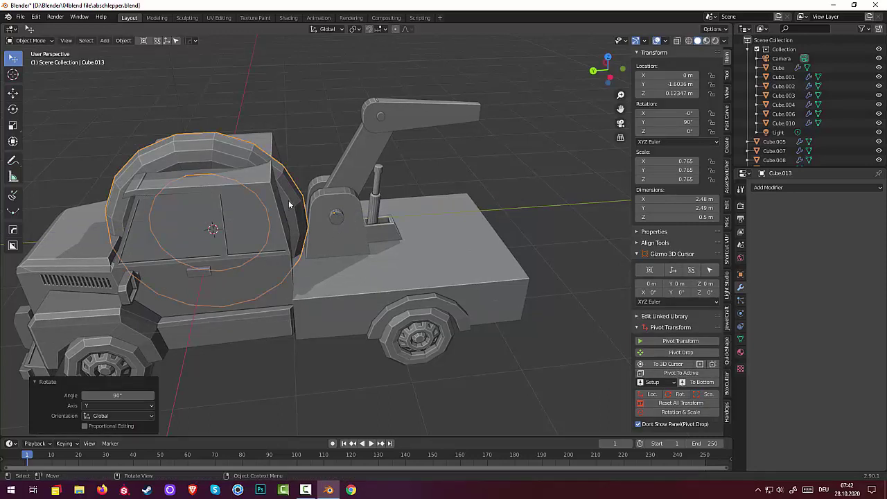
Step: Set the torus's origin to its geometry
click(123, 40)
mouse_move(138, 61)
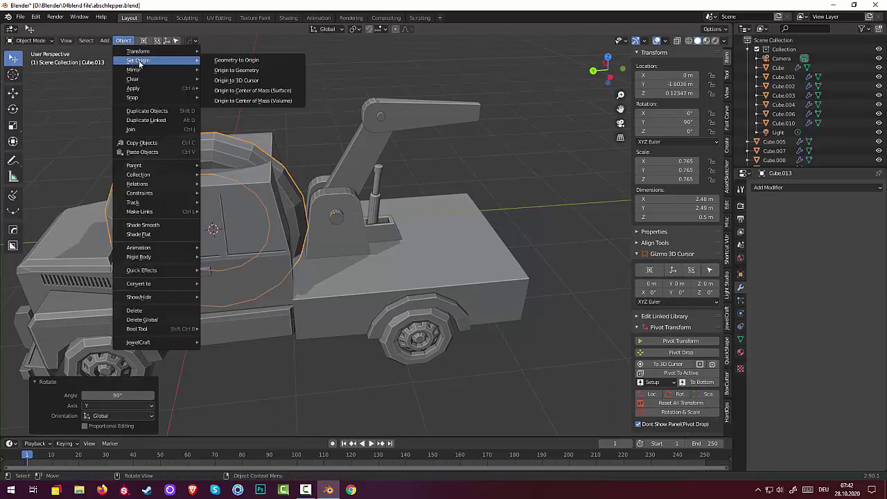
click(248, 70)
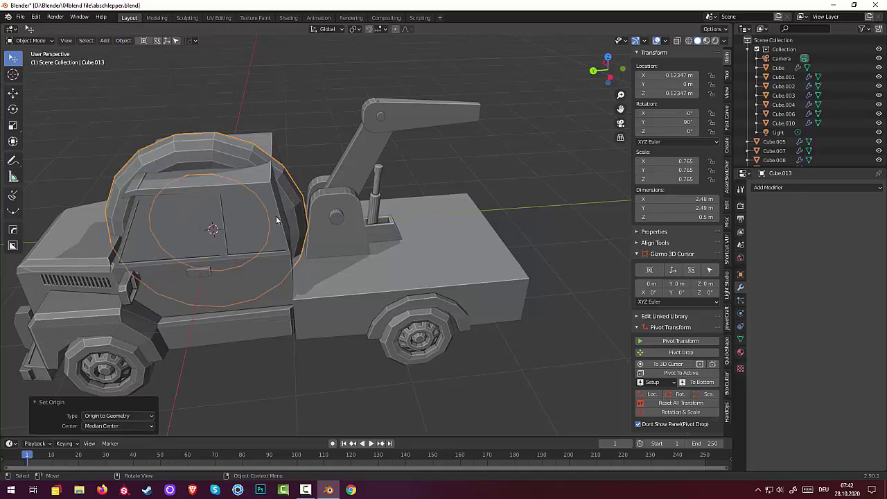
Step: Move the torus over the truck bed behind the crane piston and scale it down uniformly by a factor of about 0.054
drag(275, 220, 476, 185)
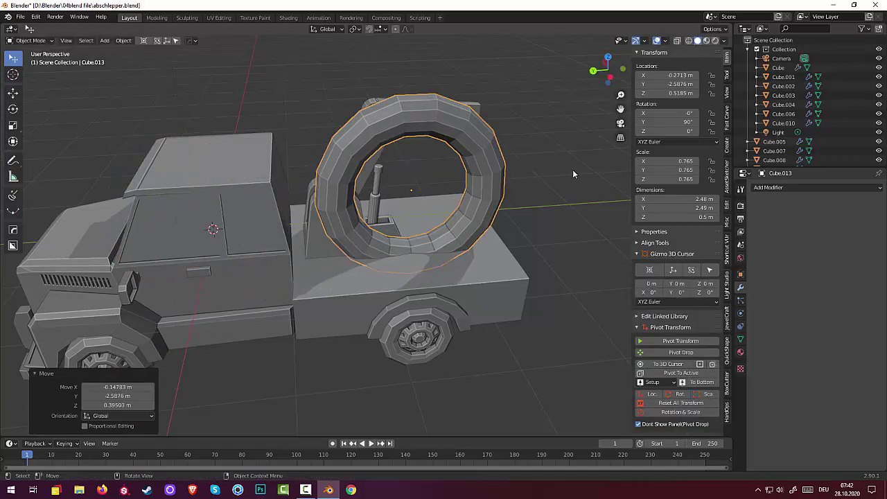
key(s)
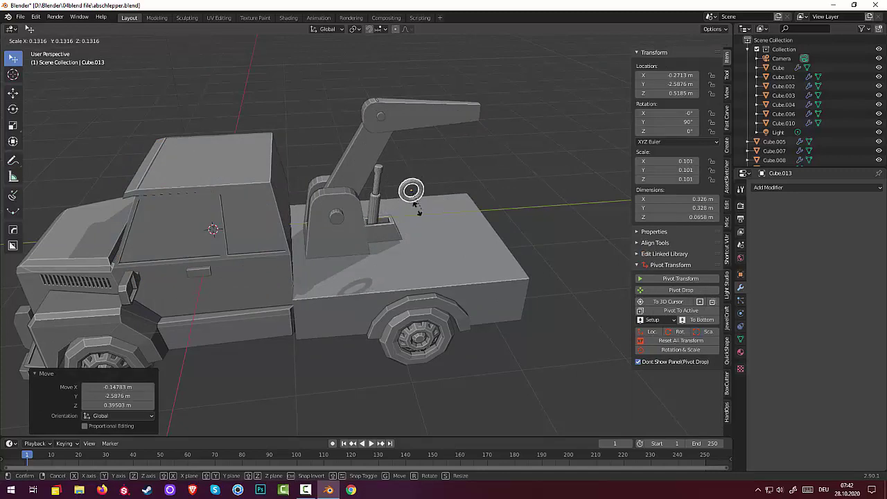
click(412, 195)
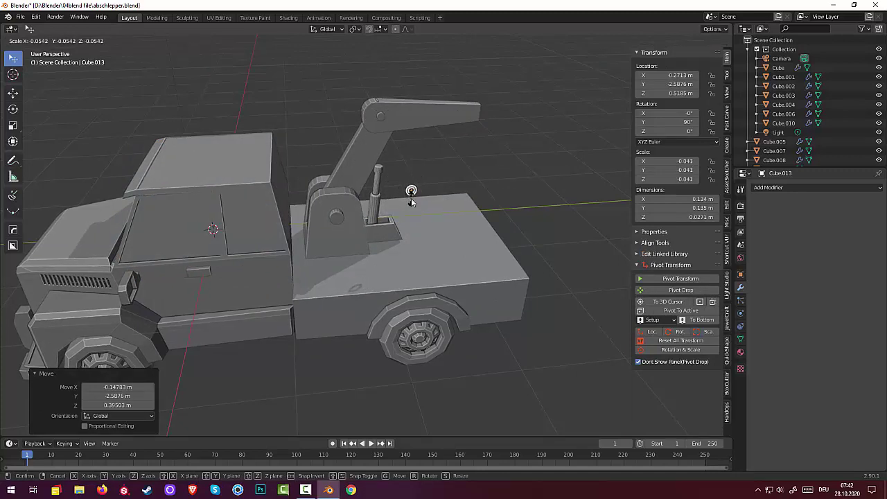
Step: Widen the small torus ring along the global X axis by a factor of about 1.41
scroll(413, 195, up, 5)
middle_drag(414, 192, 359, 210)
shift+middle_drag(251, 248, 240, 253)
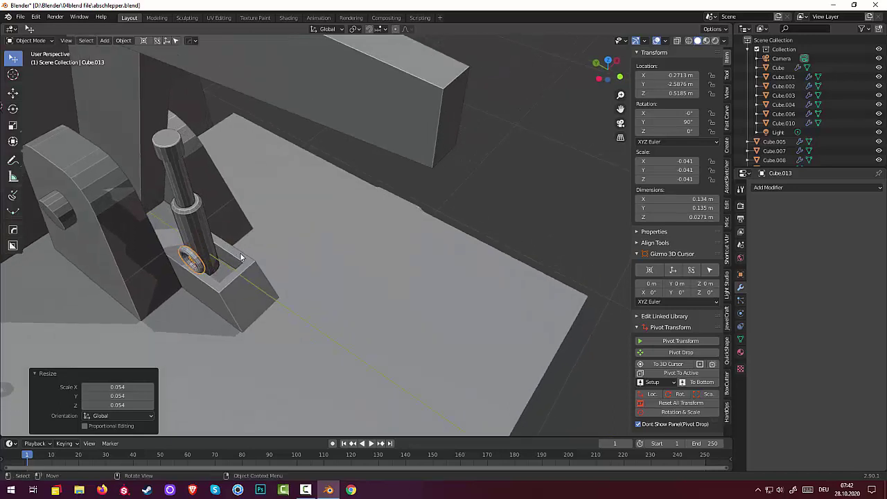
key(s)
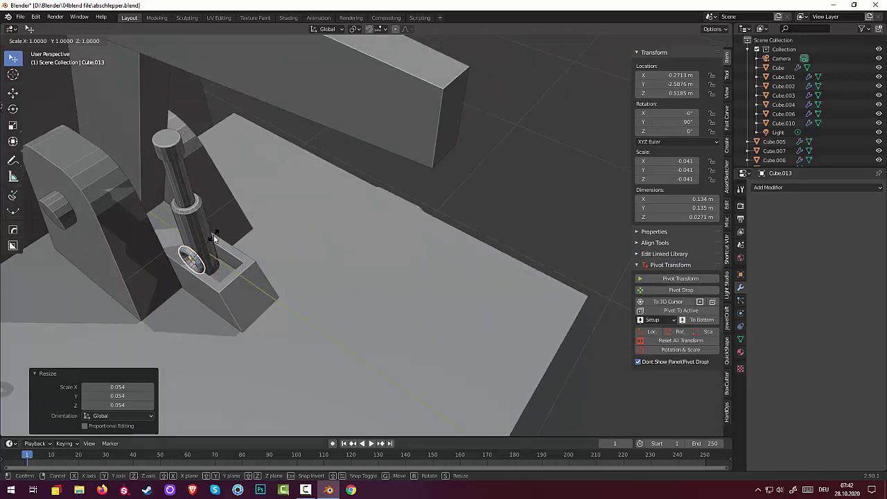
key(x)
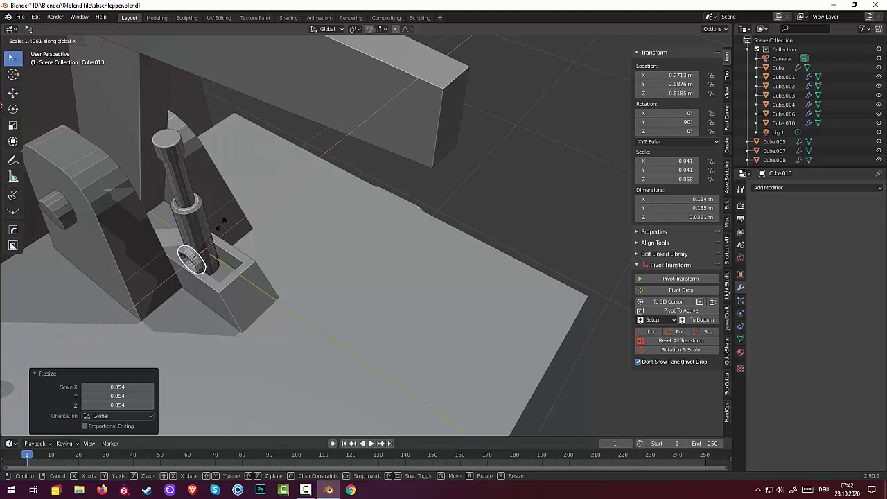
click(221, 223)
Step: In the right orthographic view, move the ring onto the piston rod's upper end, about 0.38 m in Y and 0.30 m in Z
middle_drag(220, 223, 255, 208)
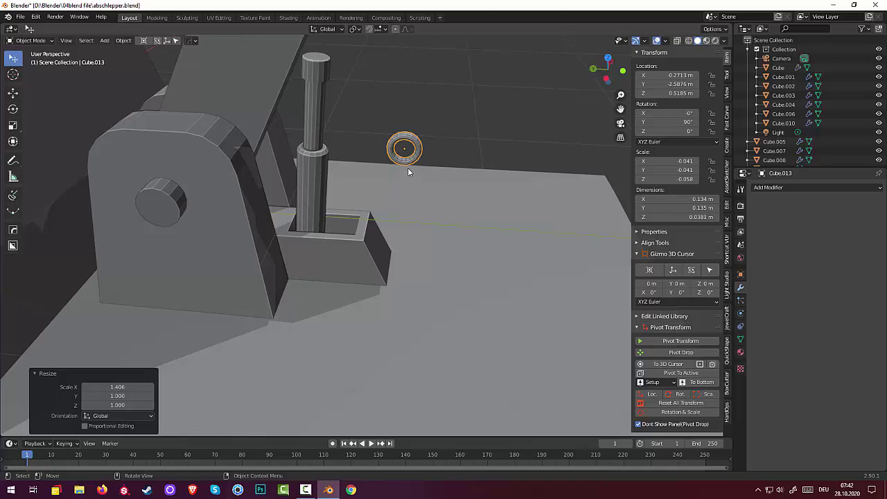
key(KP_3)
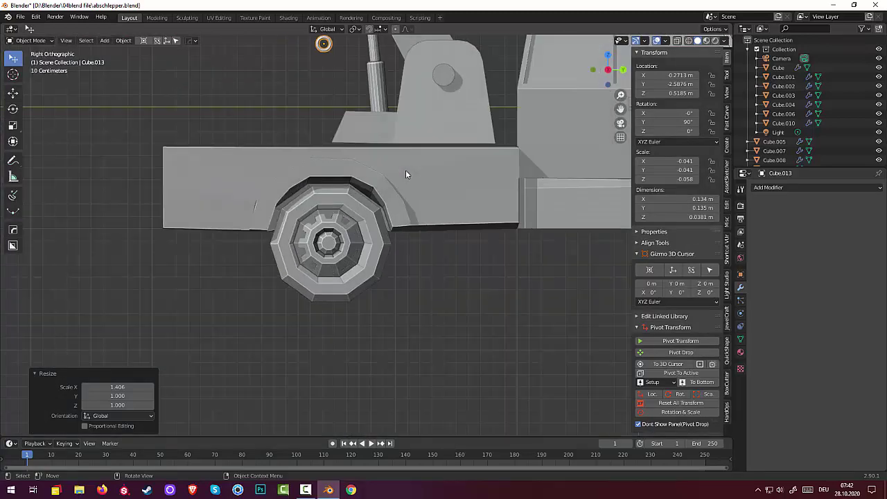
shift+middle_drag(407, 175, 420, 413)
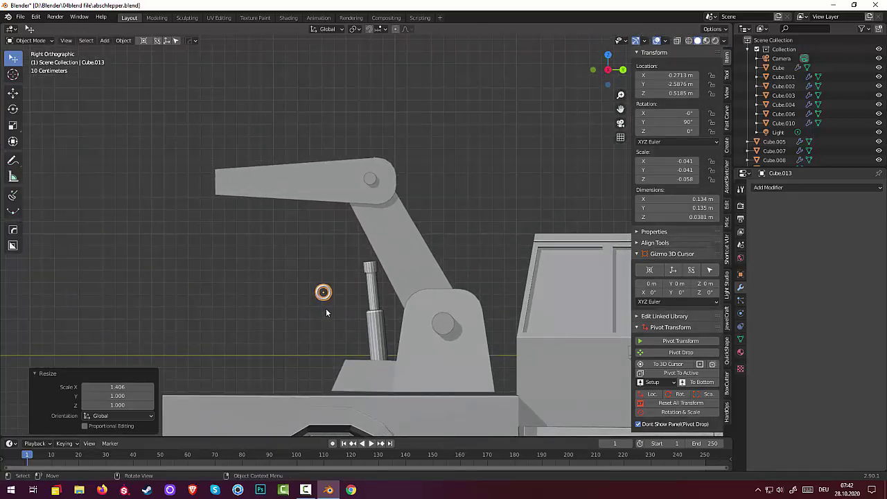
key(g)
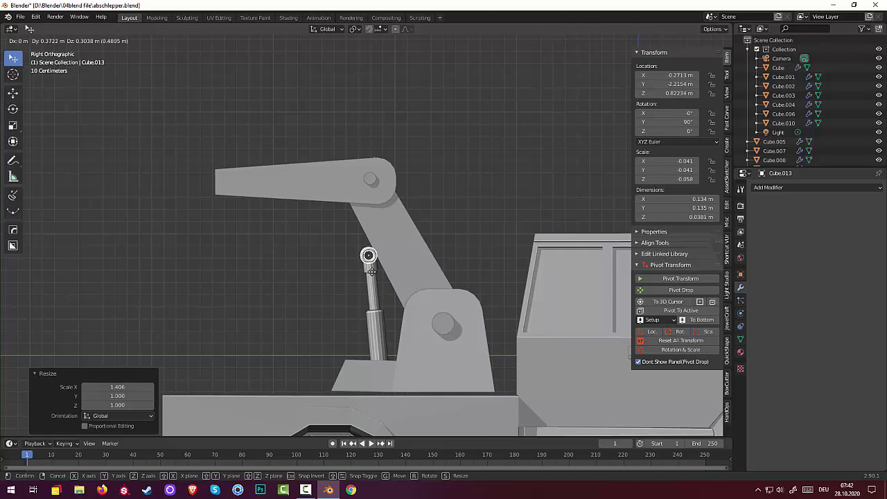
click(369, 277)
middle_drag(346, 289, 467, 297)
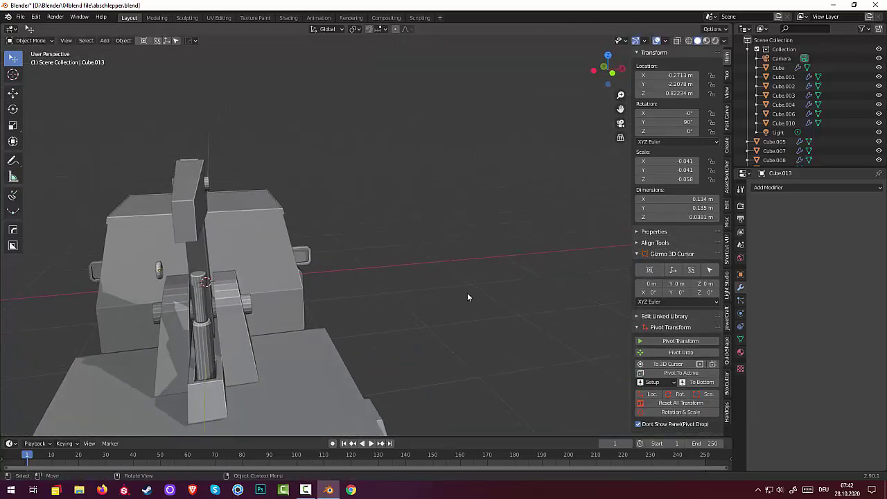
Step: In the front view, move the small ring about 0.27 m along X to centre it above the hydraulic cylinder
key(KP_3)
key(KP_1)
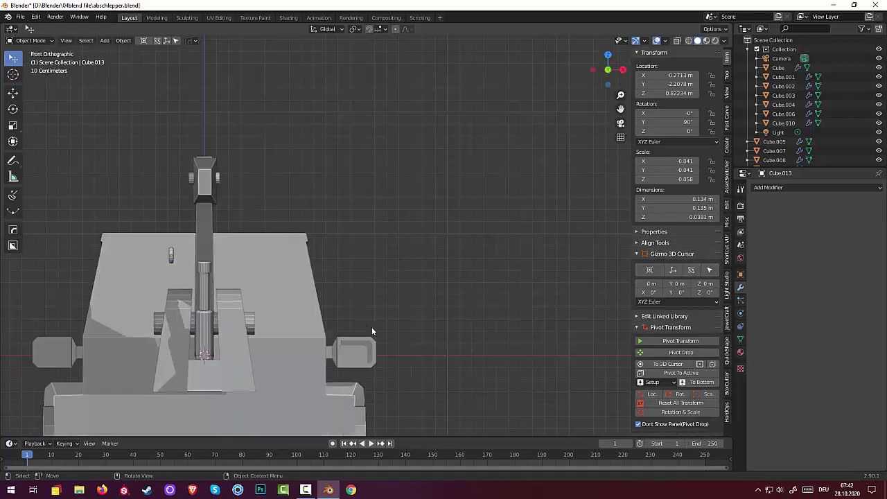
click(172, 261)
key(g)
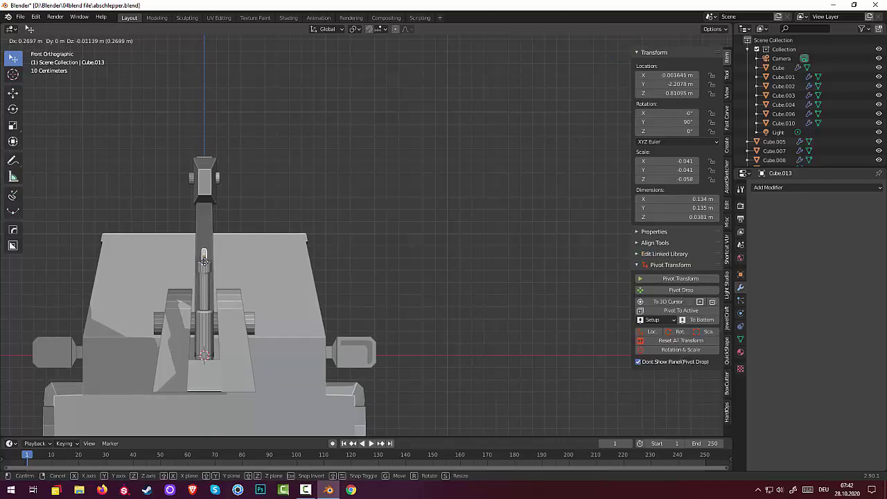
click(205, 261)
Step: Edit the lower crane arm's mesh and add one loop cut across it near the cylinder's ring, slid only slightly from the middle
middle_drag(229, 267, 202, 239)
click(199, 243)
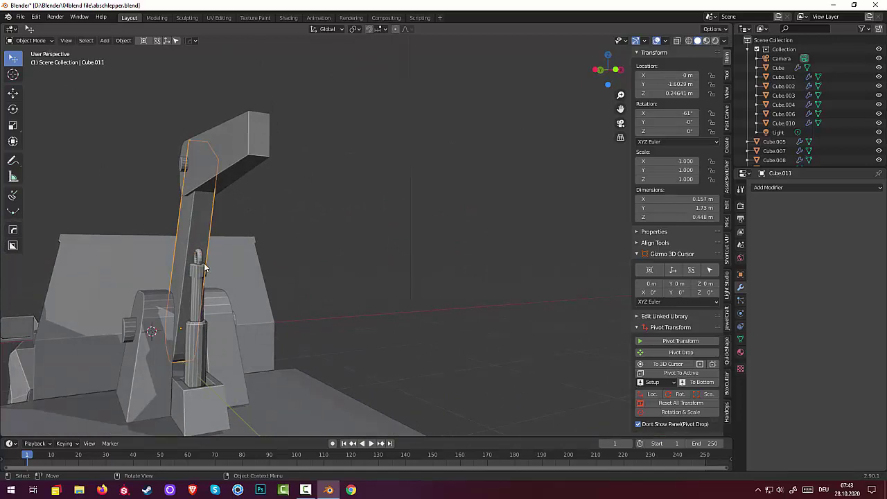
key(ctrl)
click(35, 40)
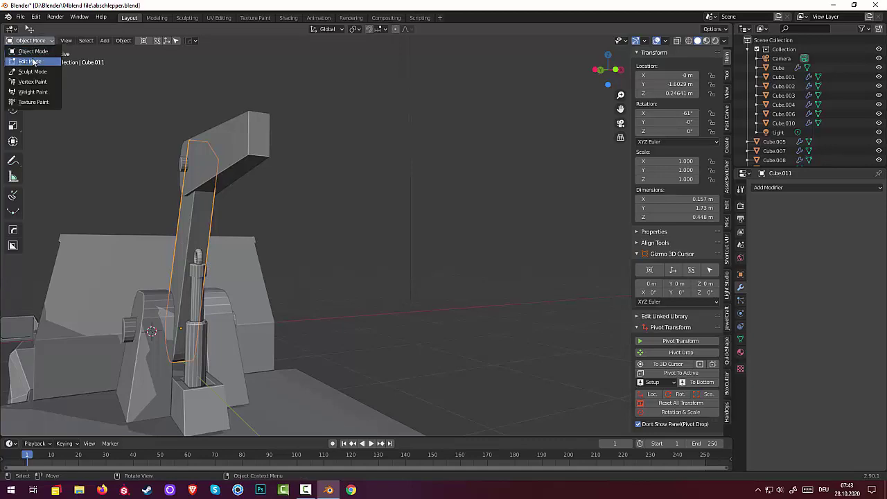
click(32, 61)
click(200, 223)
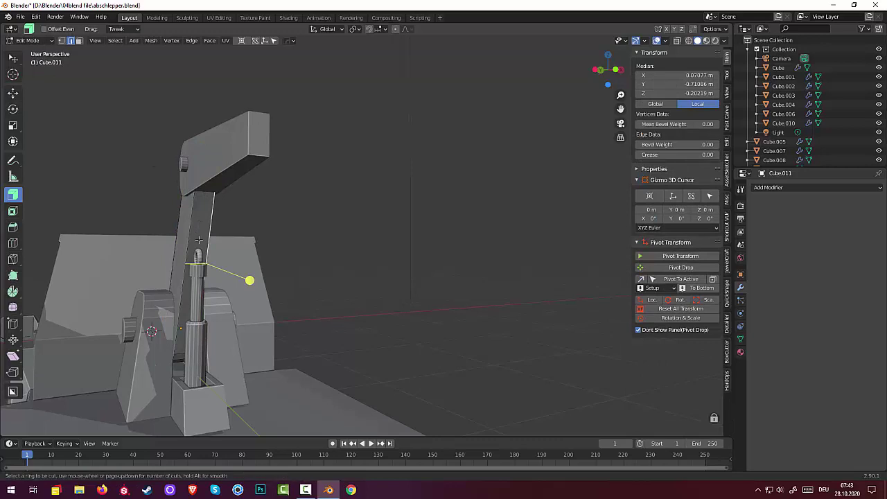
key(g)
key(g)
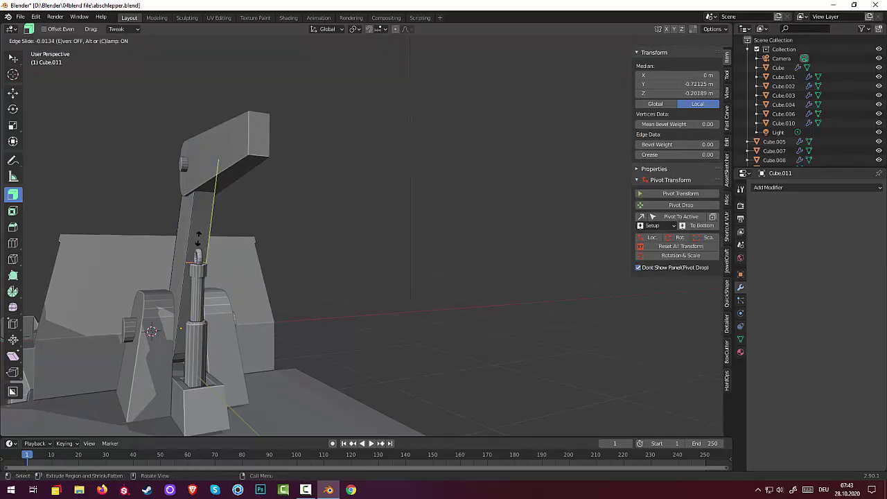
click(199, 237)
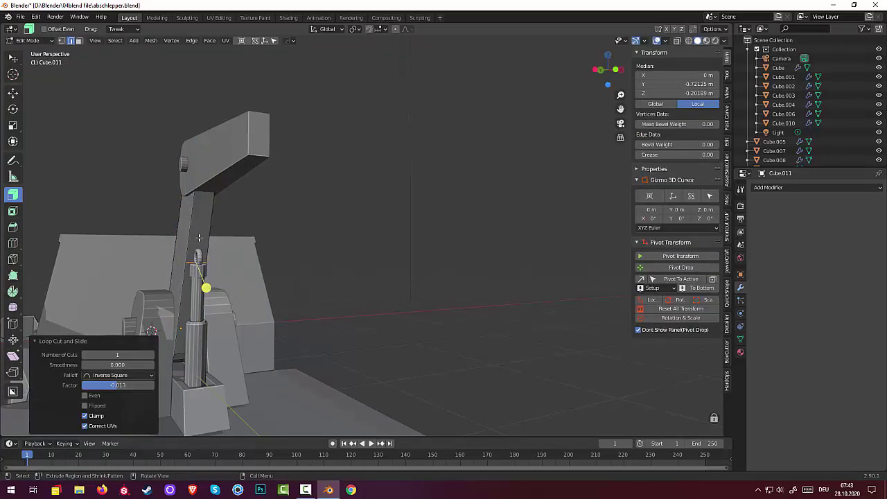
Step: Add a second loop cut across the lower crane arm just above the first, with a slide factor of about 0.635
key(g)
key(g)
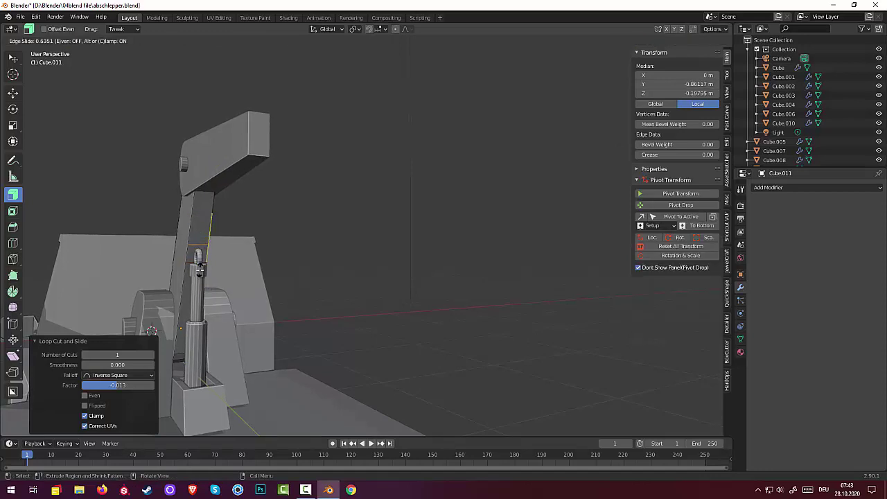
click(199, 270)
Step: Extrude the arm's underside face between the two loop cuts outward by about 0.101 m as a bracket around the ring
middle_drag(204, 264, 255, 280)
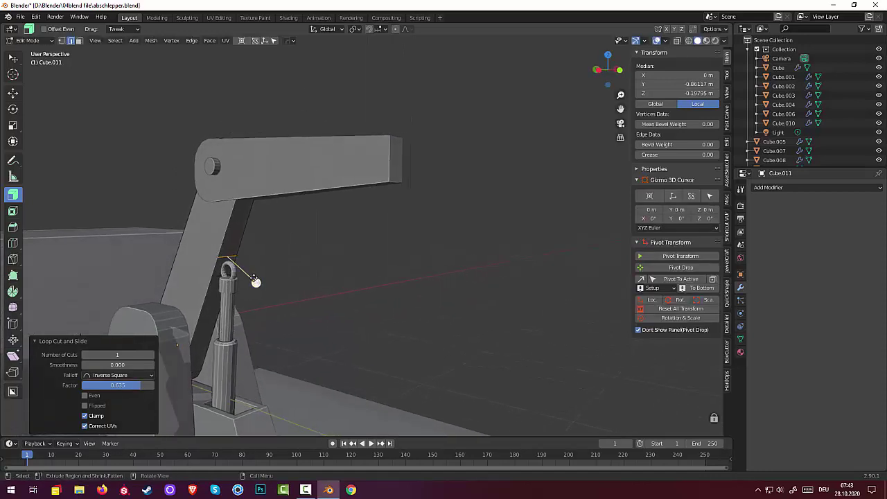
click(223, 272)
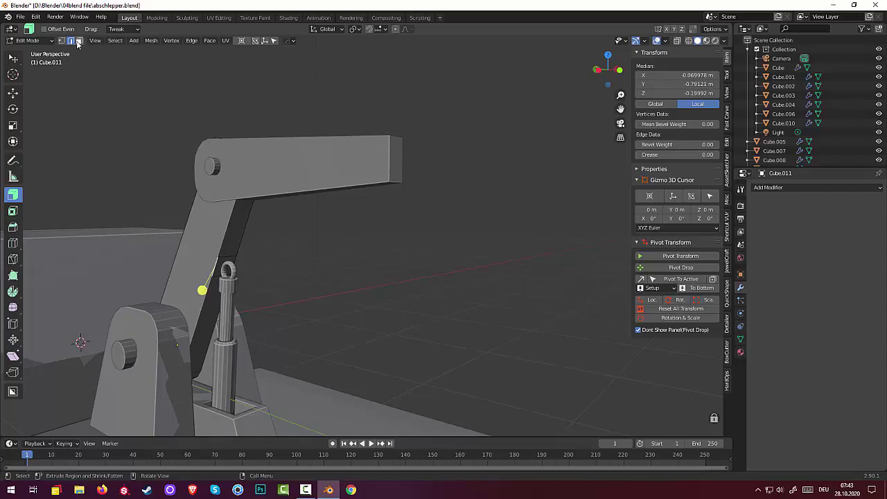
click(79, 41)
click(220, 266)
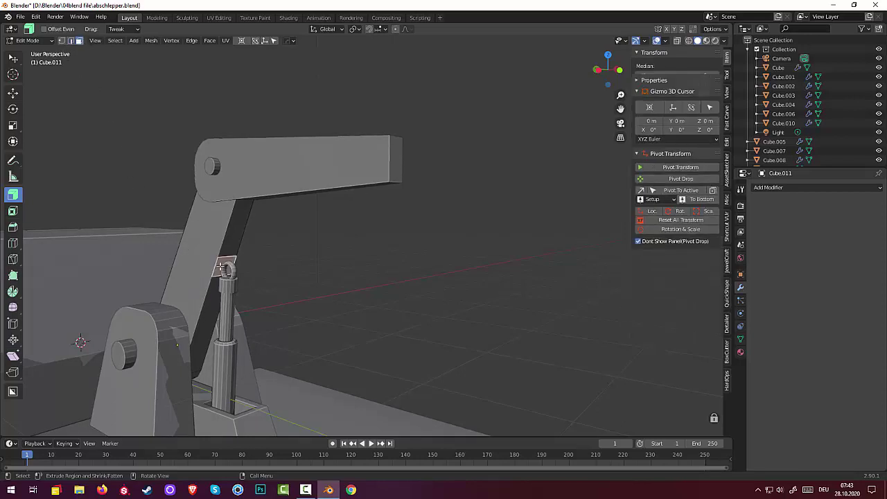
middle_drag(294, 286, 310, 282)
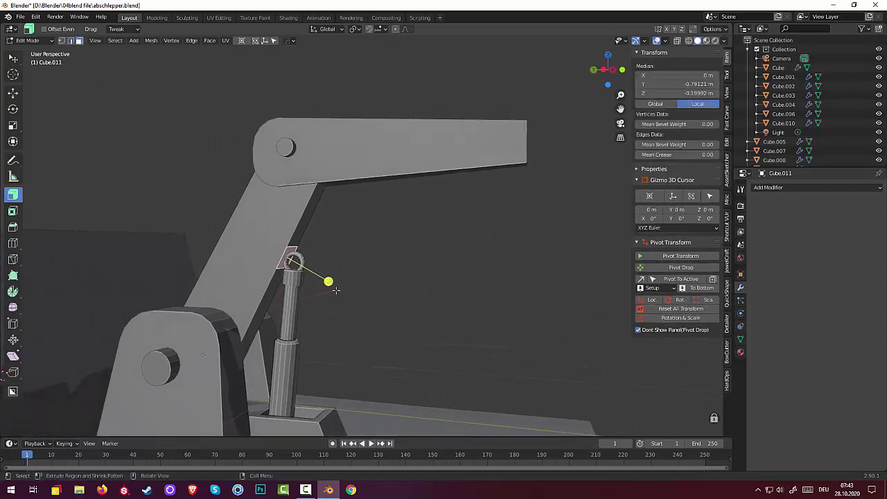
mouse_move(329, 281)
mouse_down()
mouse_move(332, 290)
mouse_move(315, 271)
mouse_move(325, 274)
mouse_up()
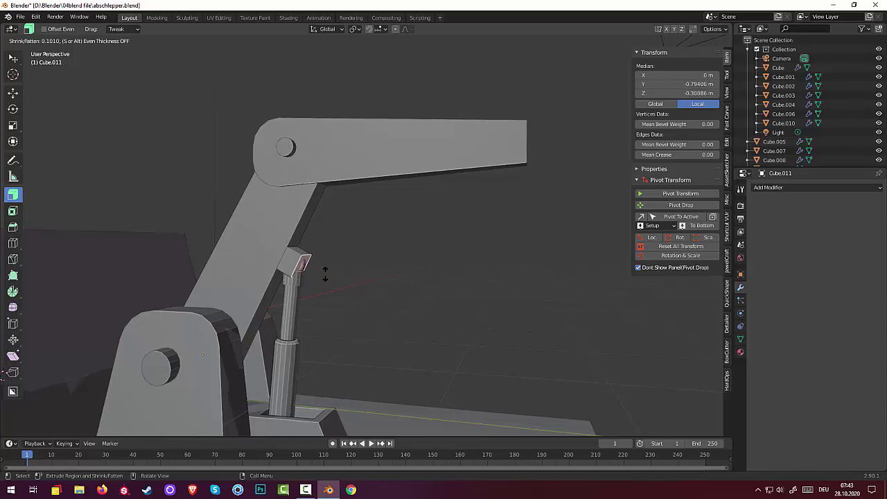
click(323, 273)
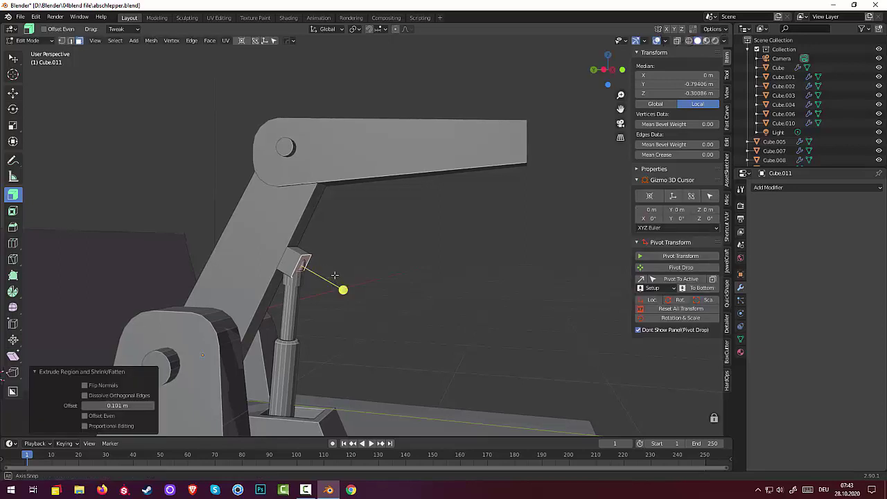
Step: Scale the bracket's extruded end face to about 0.662 along its local Z axis
middle_drag(326, 276, 285, 254)
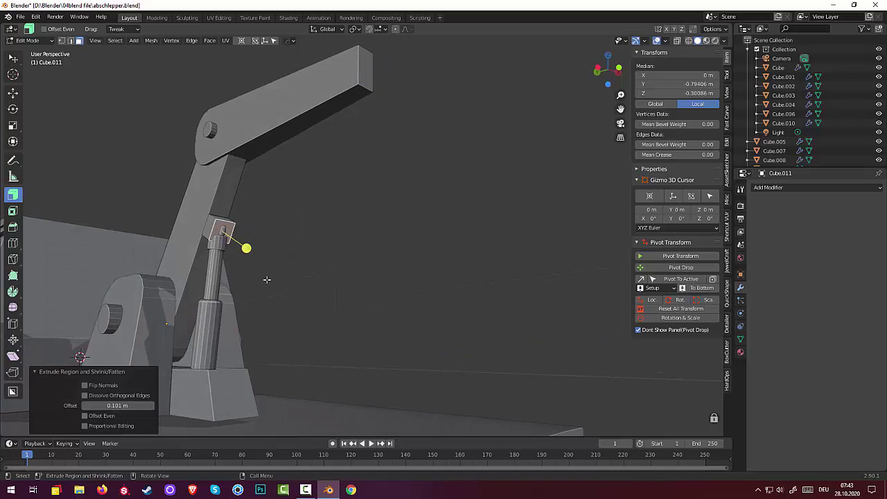
key(s)
key(z)
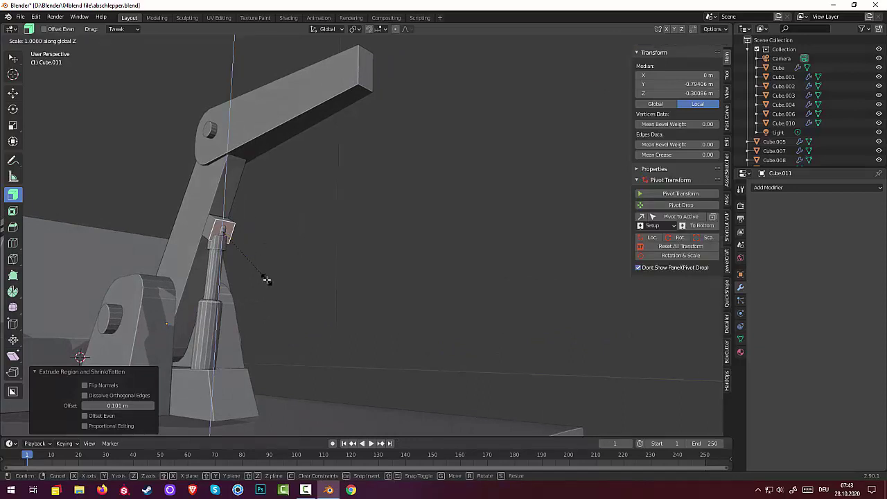
key(z)
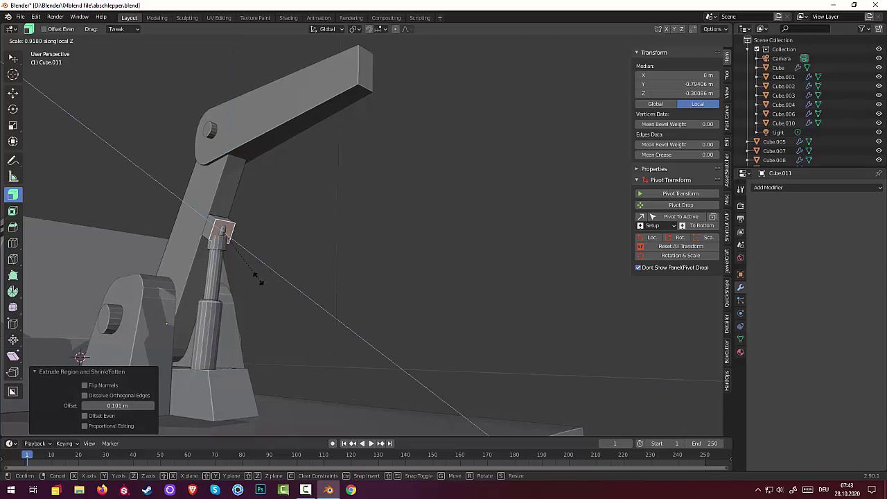
click(265, 235)
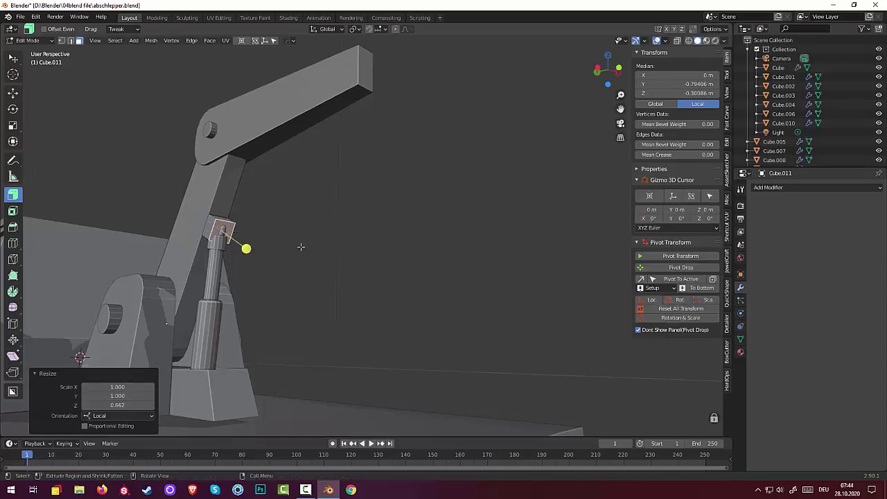
Step: Taper the bracket by scaling its end face uniformly to about 0.735, and return to Object Mode
key(s)
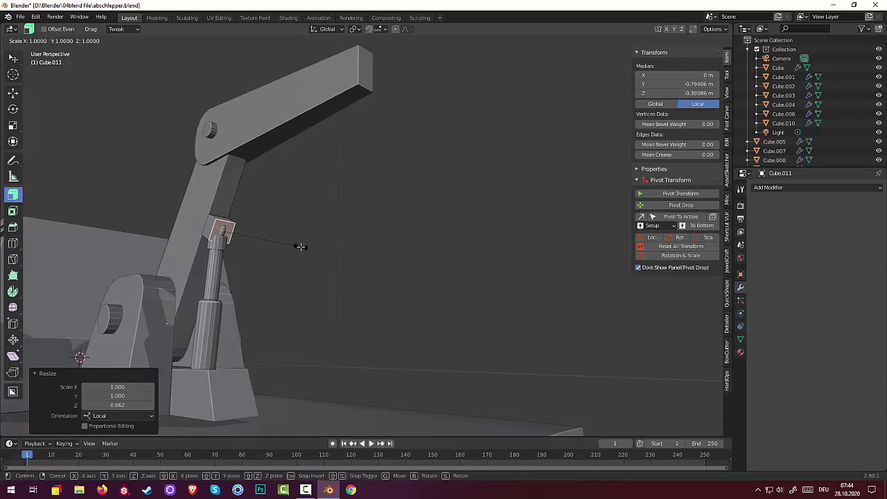
key(z)
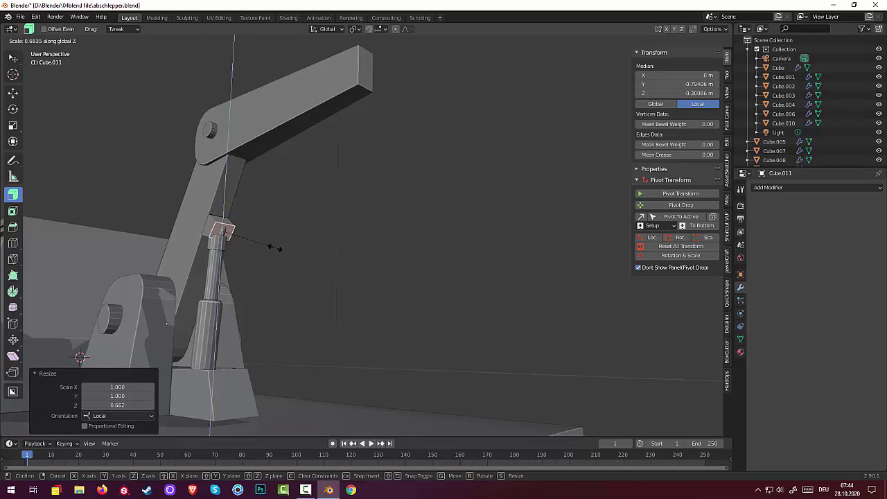
key(z)
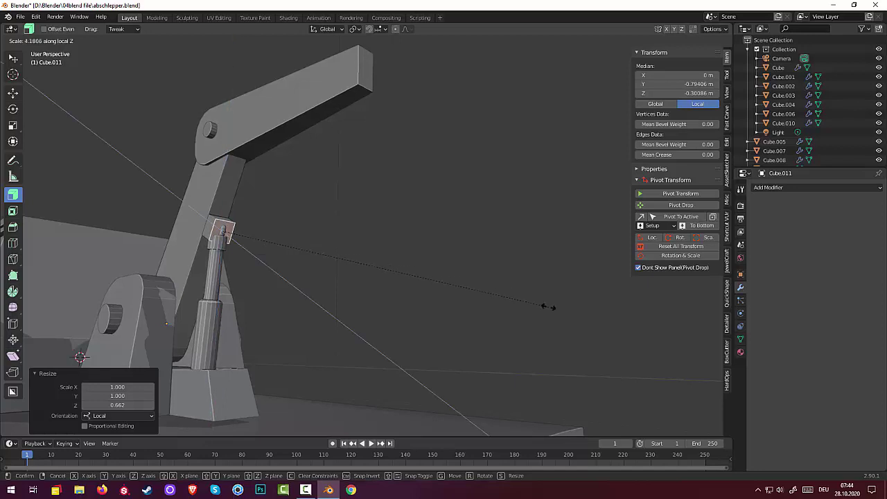
key(z)
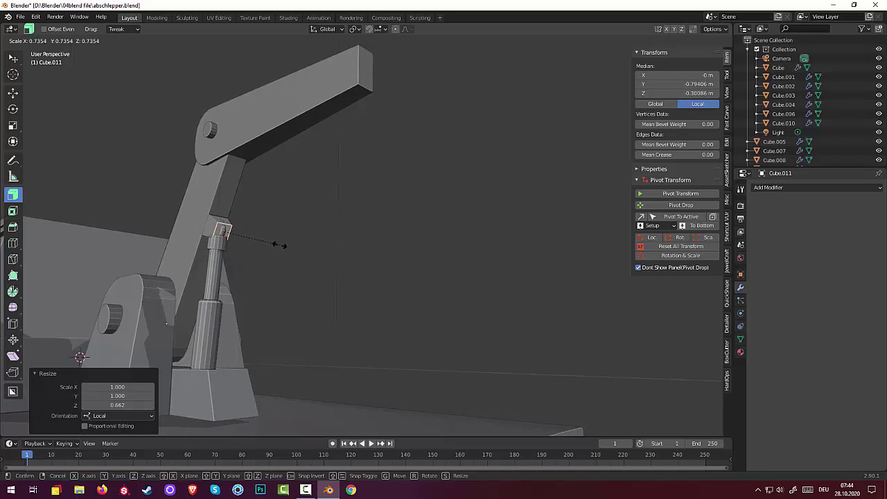
click(279, 245)
middle_drag(245, 248, 406, 265)
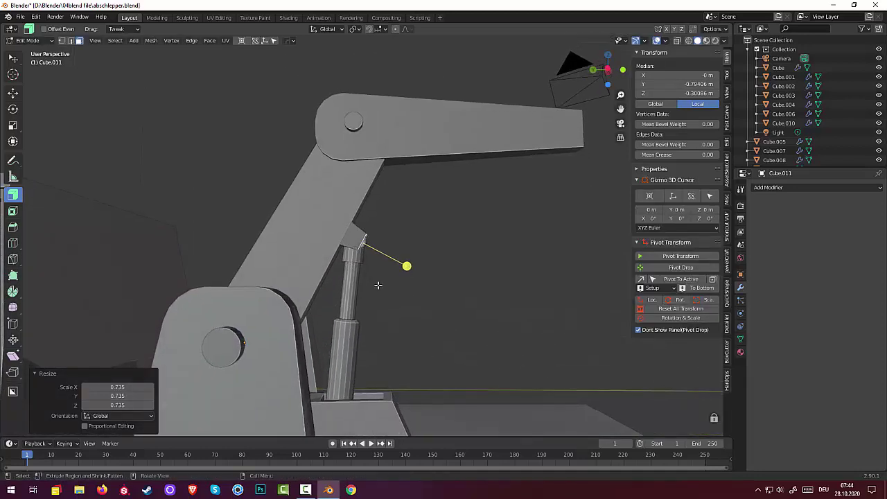
click(418, 323)
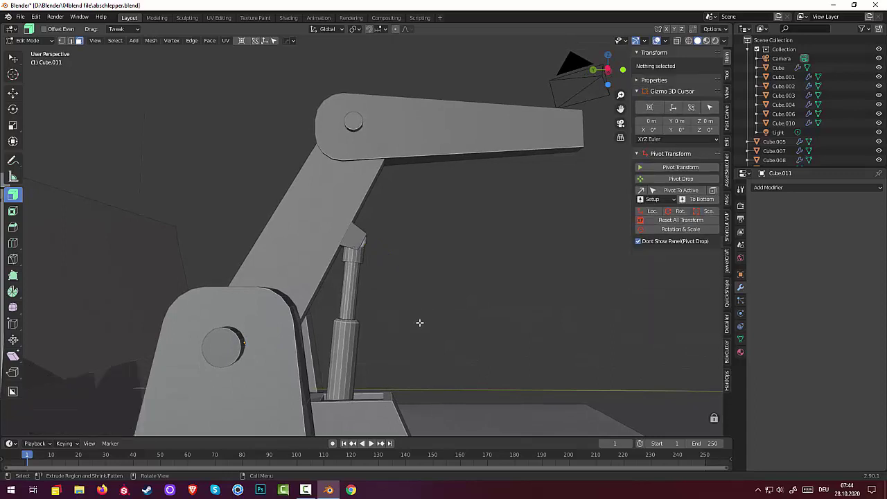
middle_drag(418, 322, 376, 323)
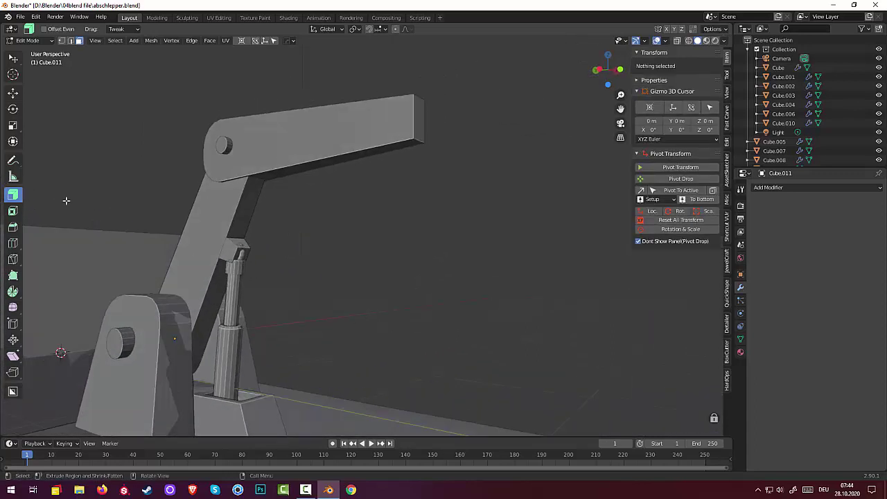
click(36, 43)
click(32, 52)
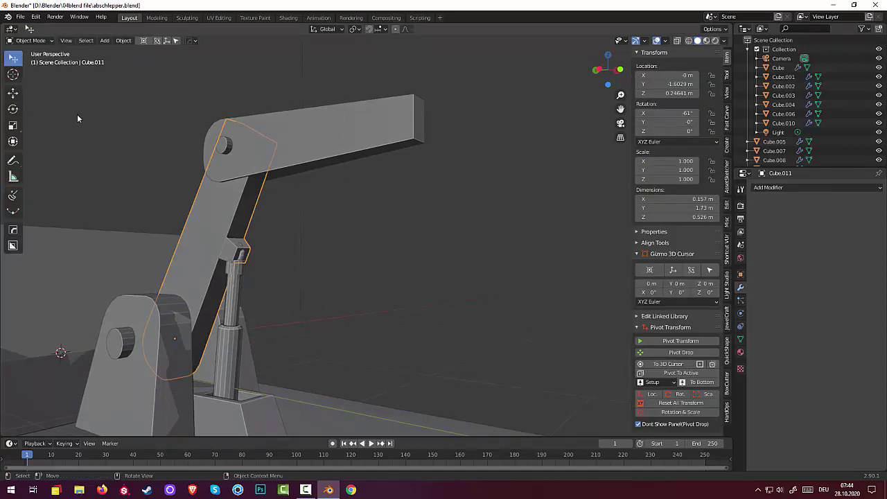
Step: Enter Edit Mode on the crane base object and grow a face selection from the cylinder's upper collar to cover the whole hydraulic cylinder
click(240, 269)
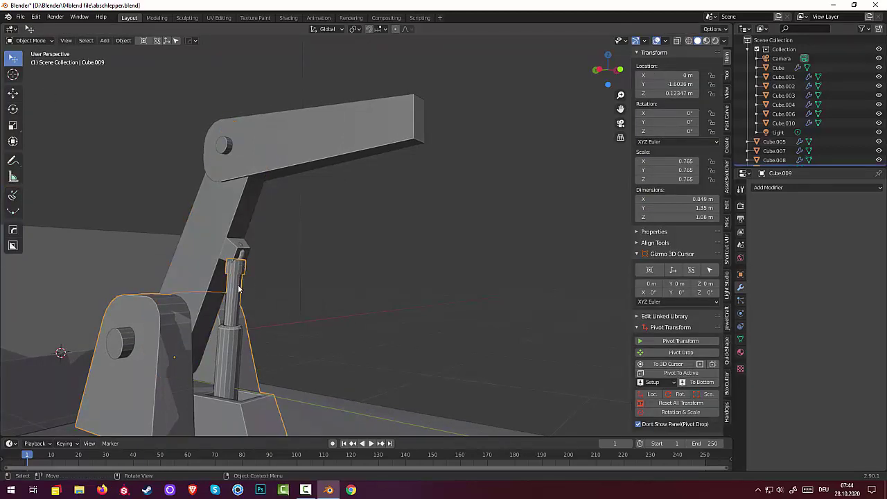
click(229, 352)
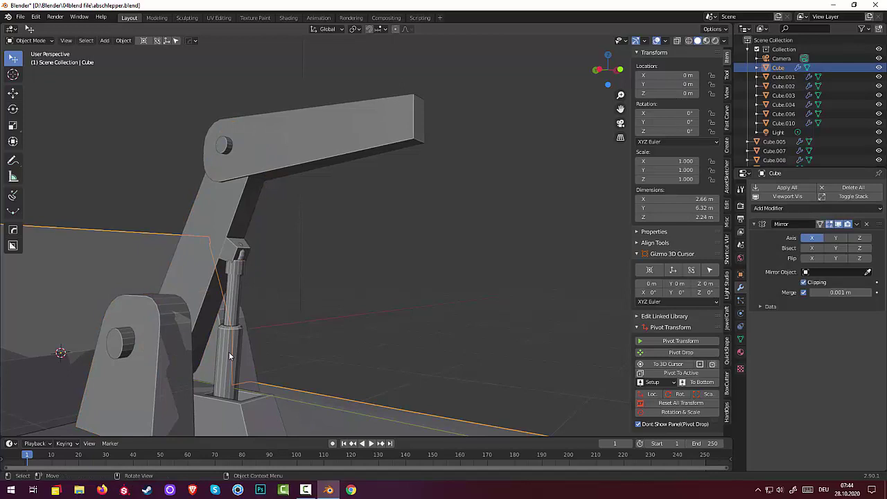
click(242, 267)
middle_drag(246, 278, 272, 290)
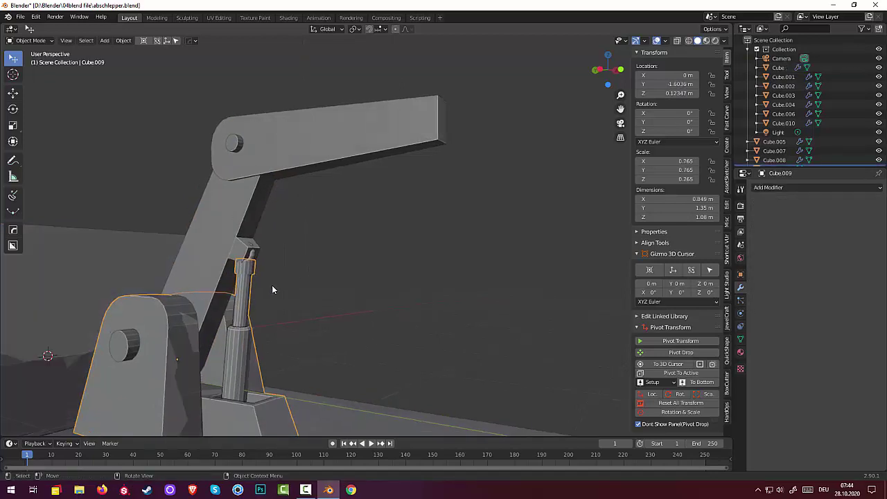
click(32, 41)
click(32, 54)
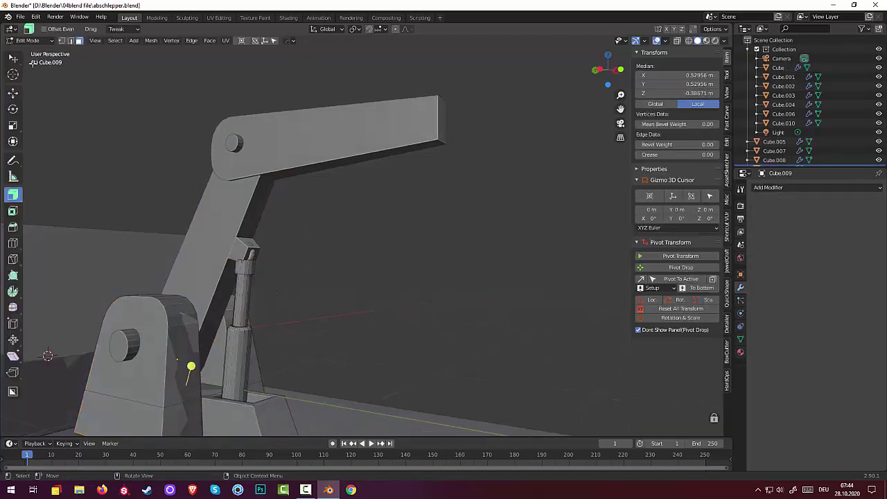
click(254, 271)
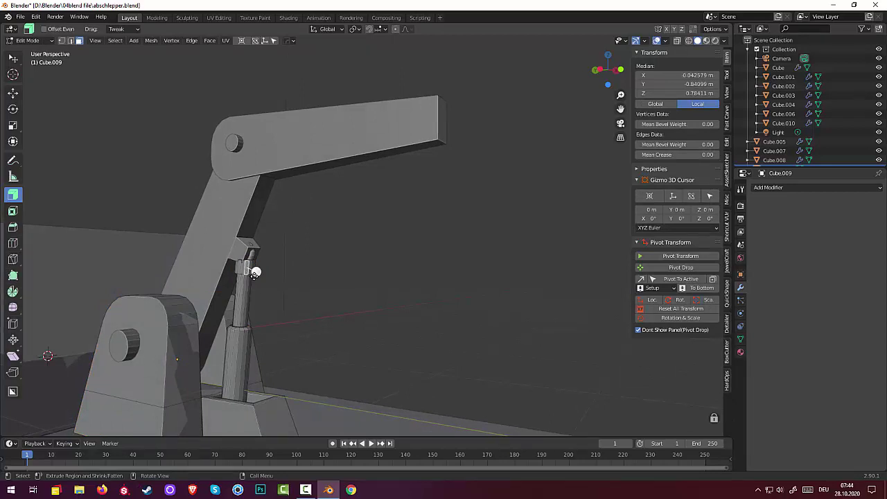
key(ctrl+KP_Add)
key(ctrl+KP_Add)
key(ctrl+KP_Add)
key(ctrl+KP_Add)
key(ctrl+KP_Add)
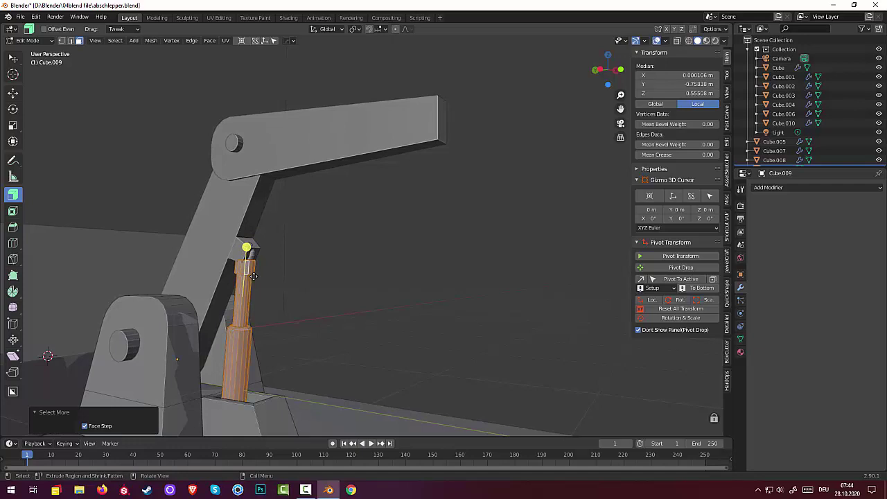
Step: Scale the selected hydraulic cylinder uniformly to about 0.747 and separate it into its own object
key(s)
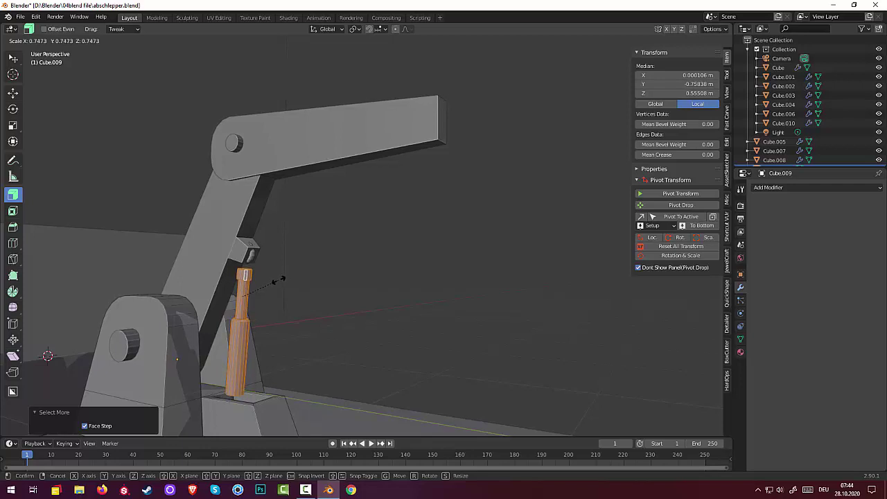
click(280, 279)
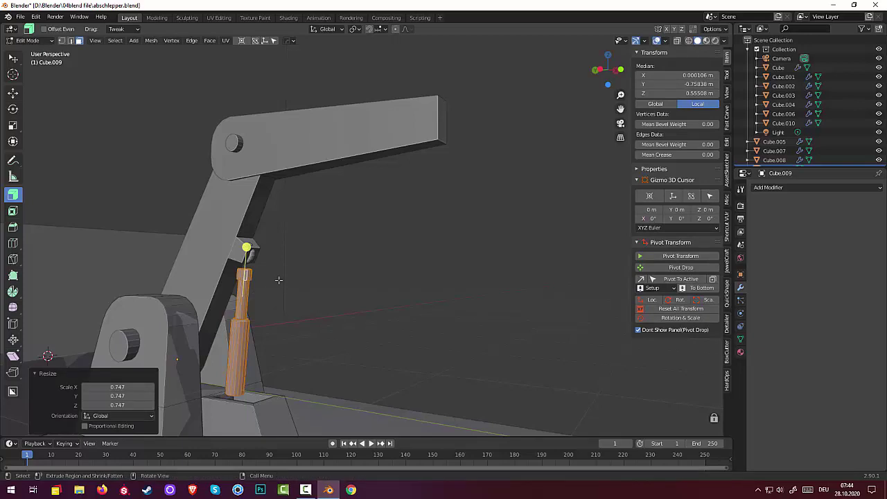
key(p)
click(280, 281)
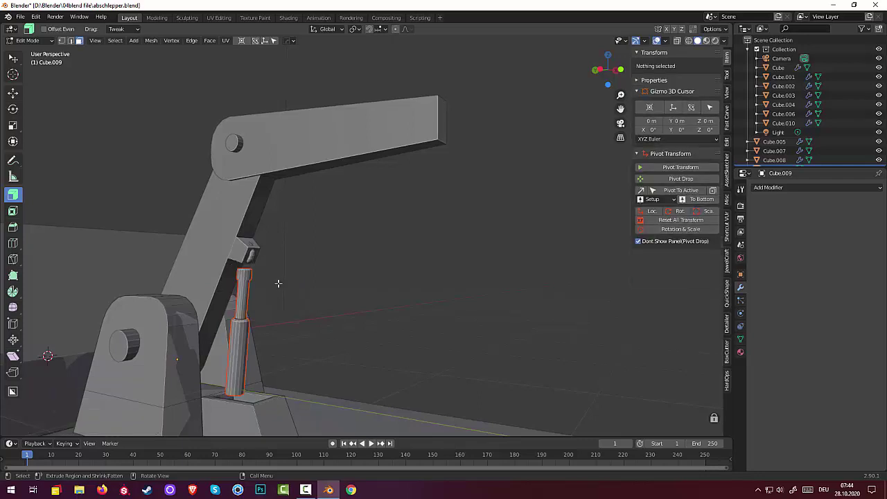
Step: Return to Object Mode and move the ring off the arm's bracket into the free space behind the hydraulic cylinder
middle_drag(263, 296, 230, 298)
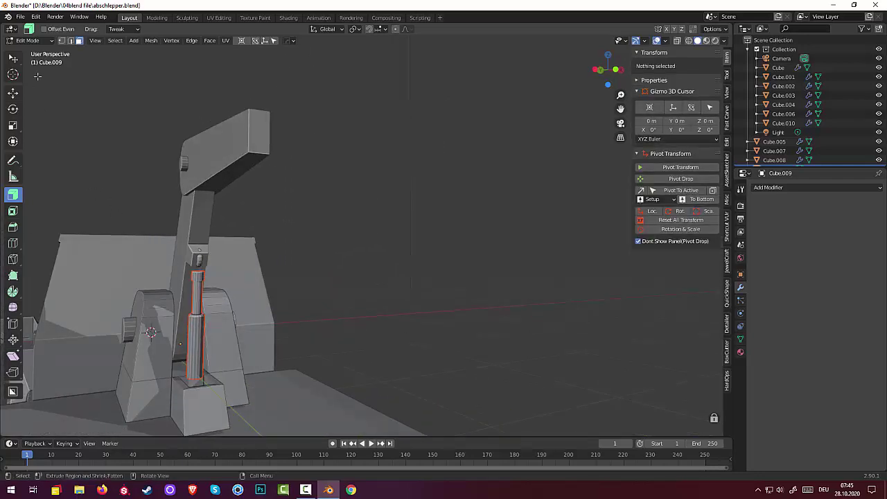
middle_drag(190, 252, 191, 276)
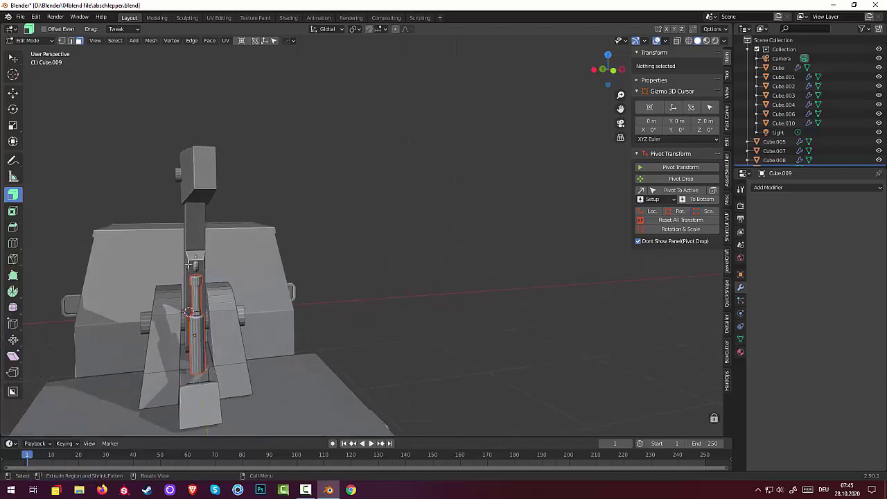
click(43, 41)
click(31, 27)
click(194, 268)
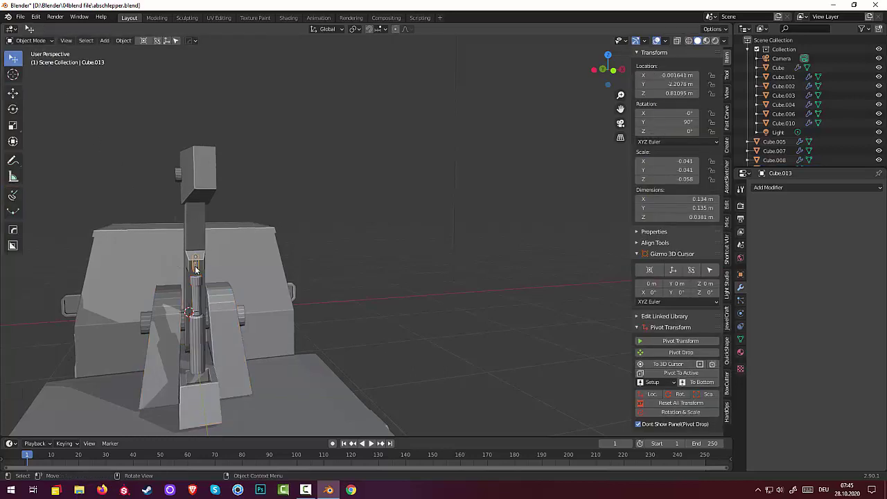
middle_drag(196, 270, 251, 274)
scroll(265, 272, up, 4)
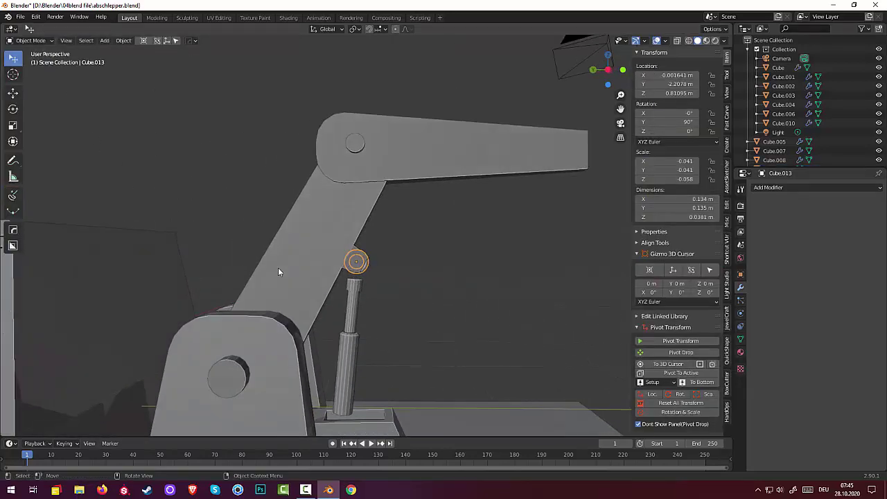
key(g)
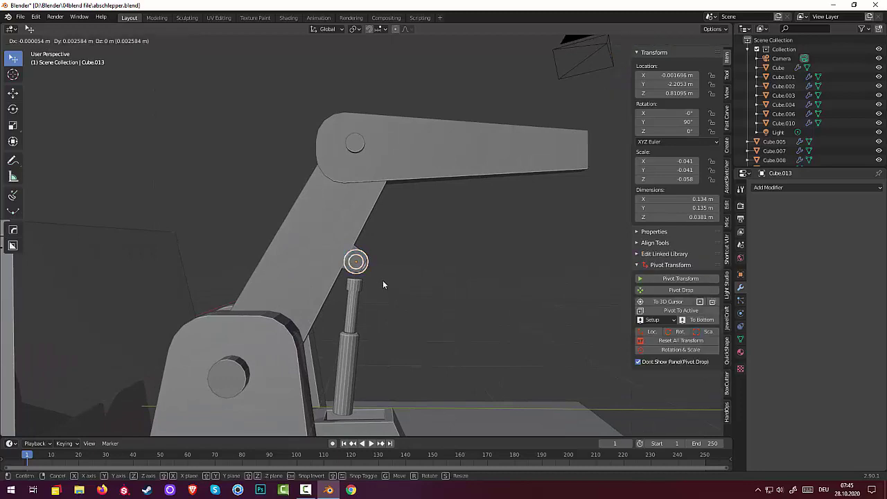
click(441, 293)
Step: Enter Edit Mode on the lower crane arm and select the end face of its bracket
click(350, 263)
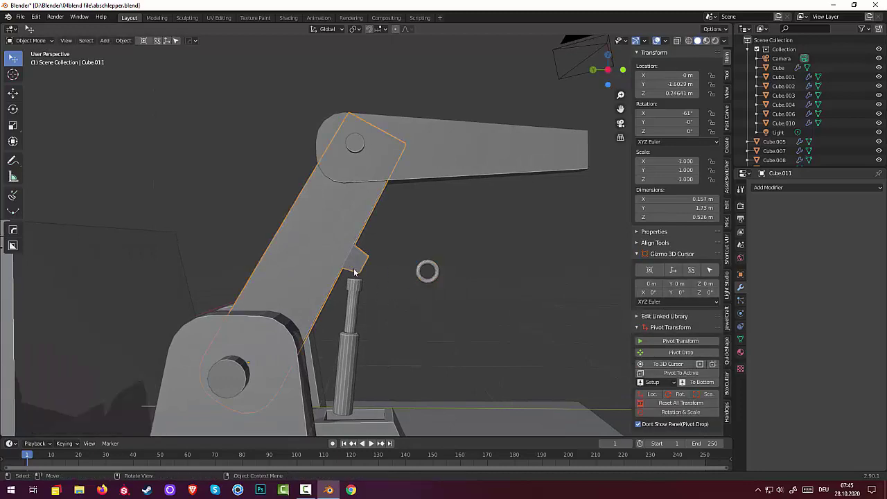
middle_drag(355, 271, 205, 277)
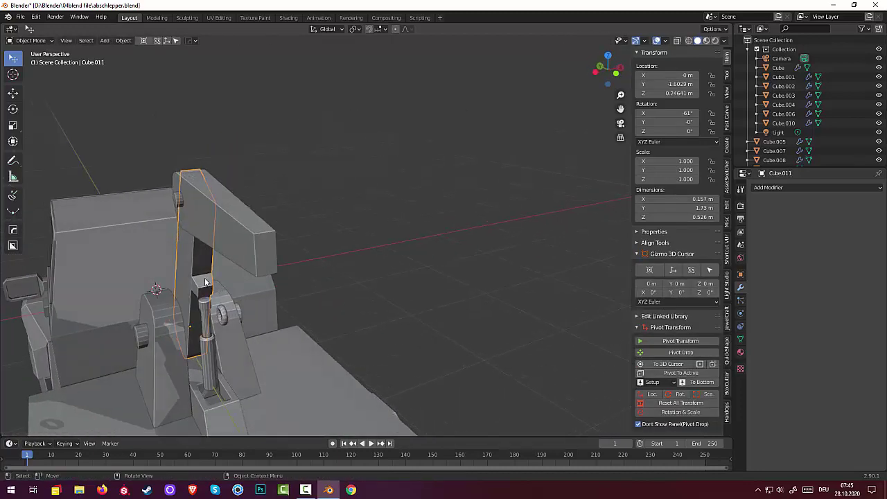
click(205, 278)
click(194, 296)
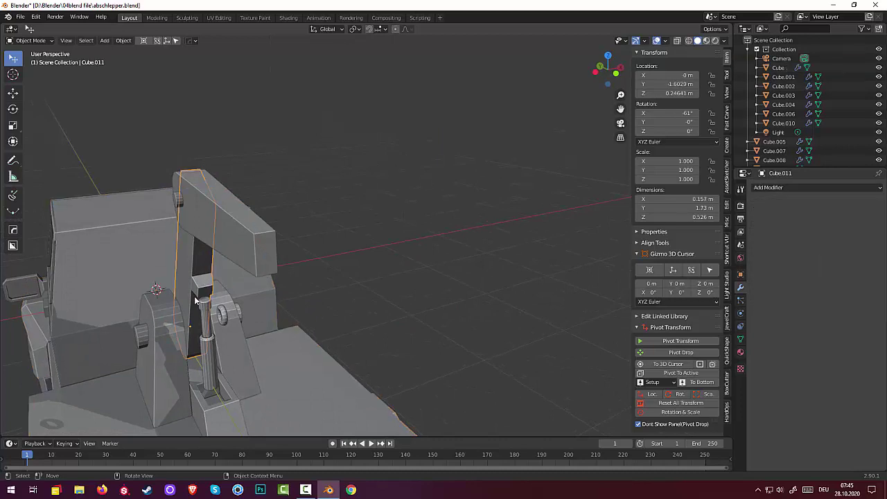
click(30, 40)
click(28, 59)
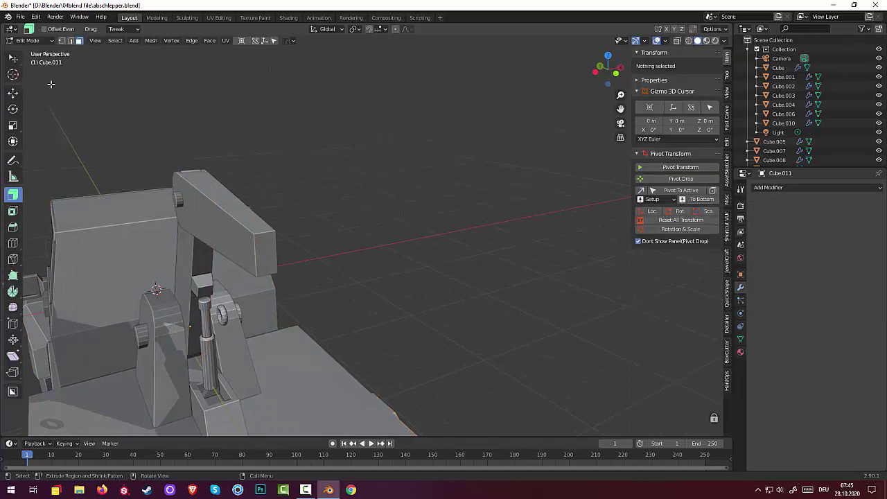
click(204, 290)
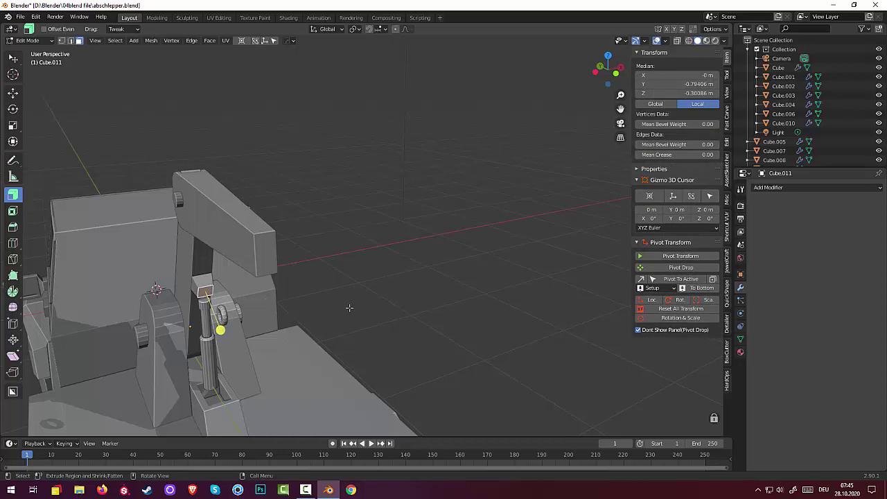
Step: Add a centred lengthwise loop cut through the arm and bracket, and bevel it to a width of about 0.0186 m
key(ctrl+r)
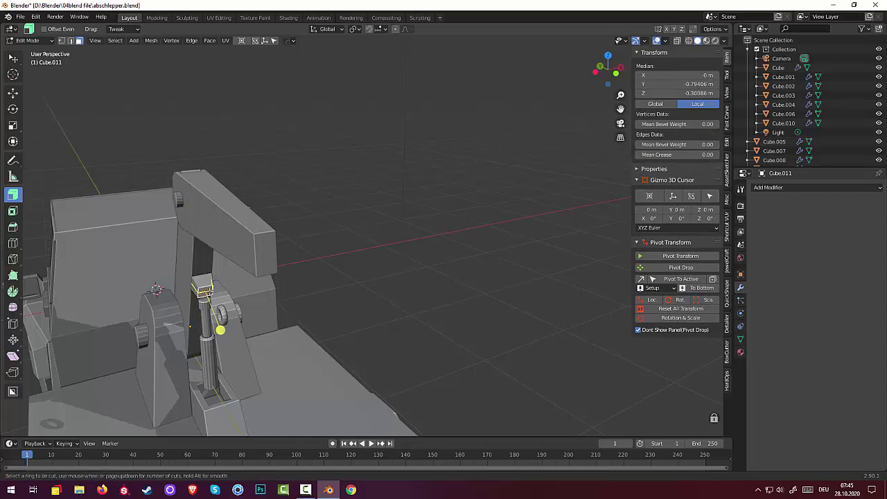
click(206, 291)
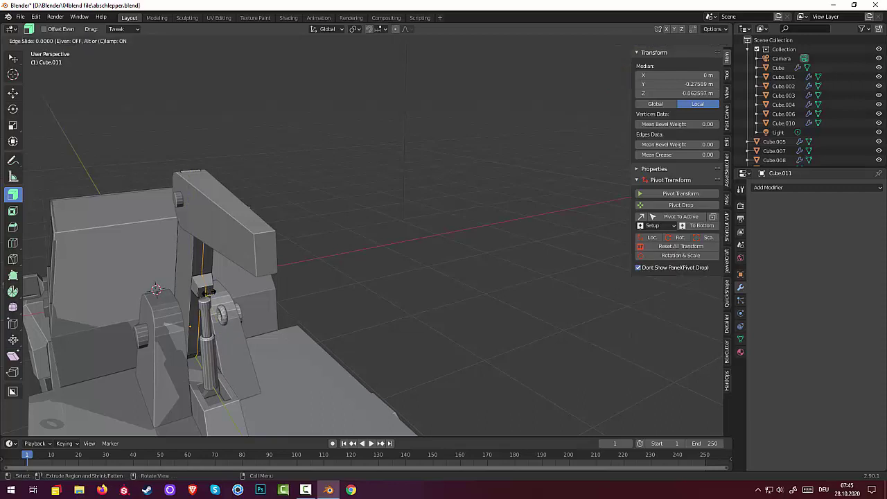
right_click(207, 291)
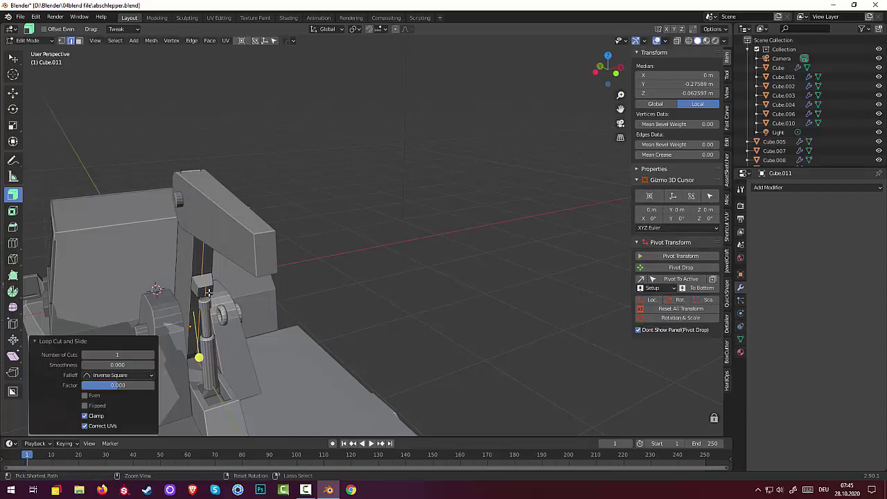
key(ctrl+b)
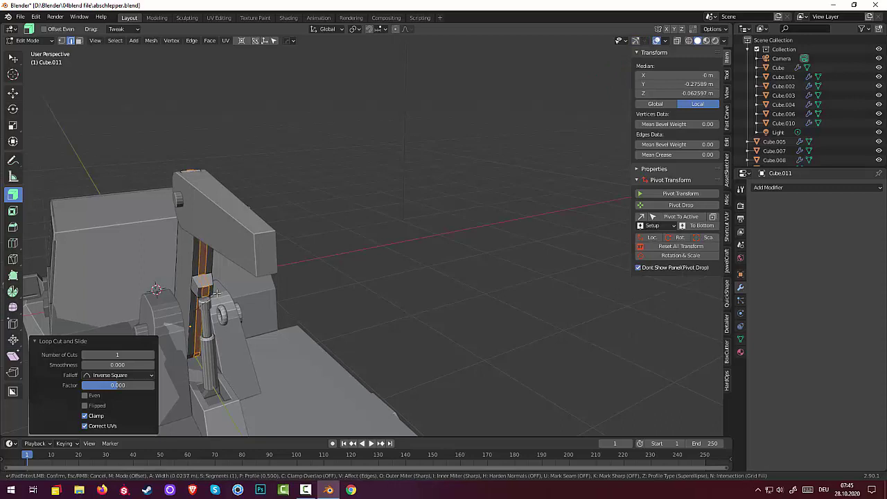
click(216, 293)
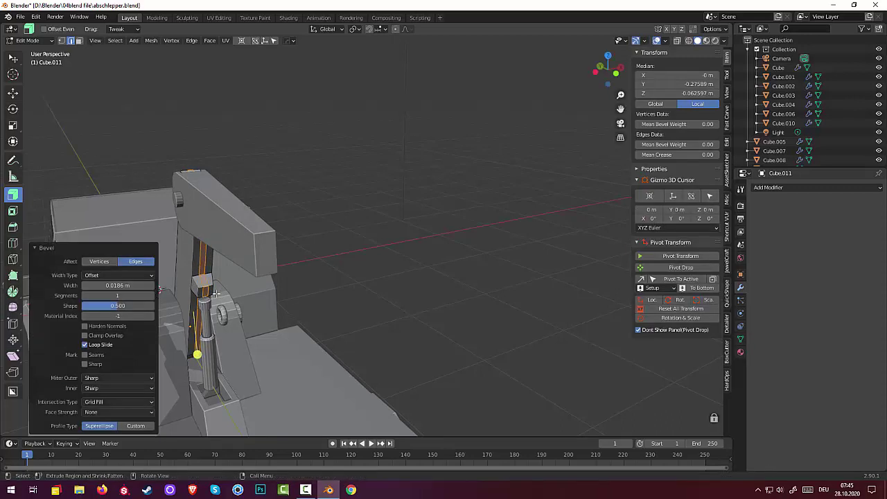
click(205, 294)
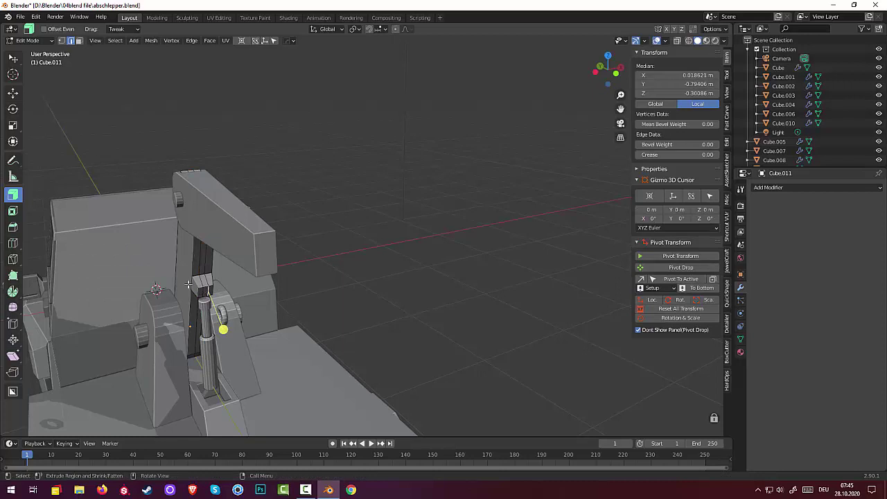
Step: Try to extrude the middle strip of the bracket's end face inward along its normals by about 0.0228 m
middle_drag(253, 285, 282, 297)
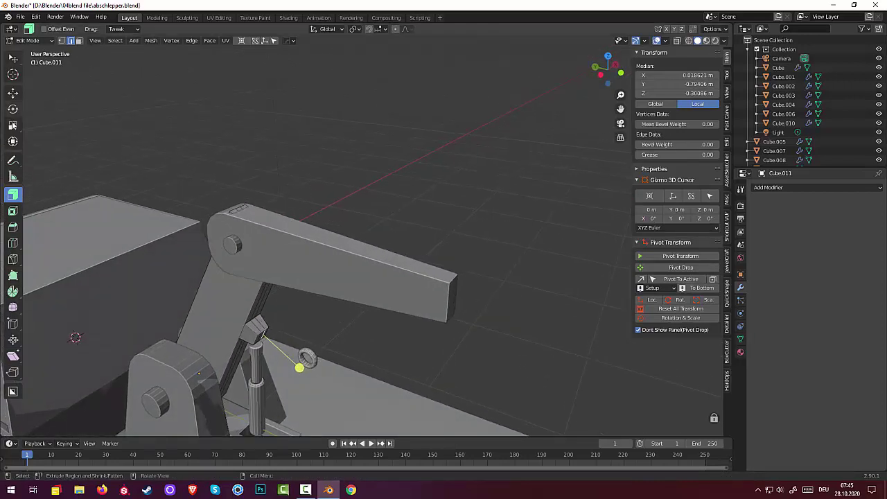
click(79, 41)
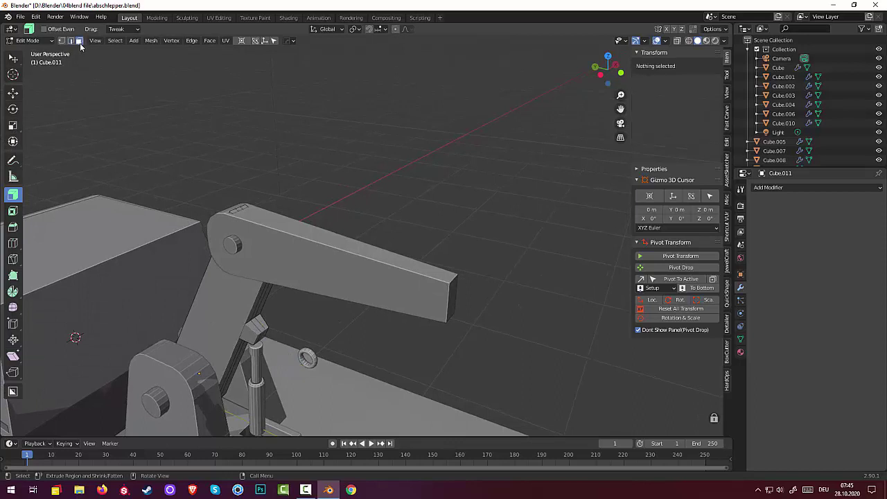
middle_drag(250, 337, 263, 340)
middle_drag(248, 332, 247, 300)
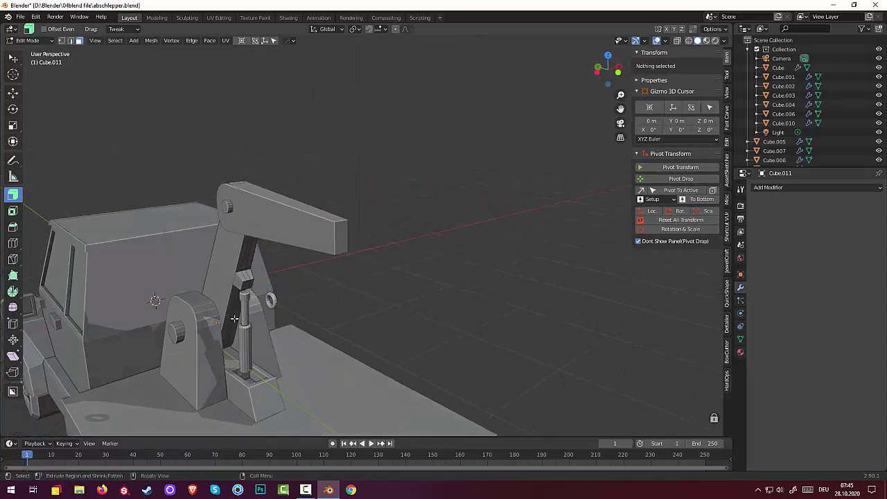
click(248, 285)
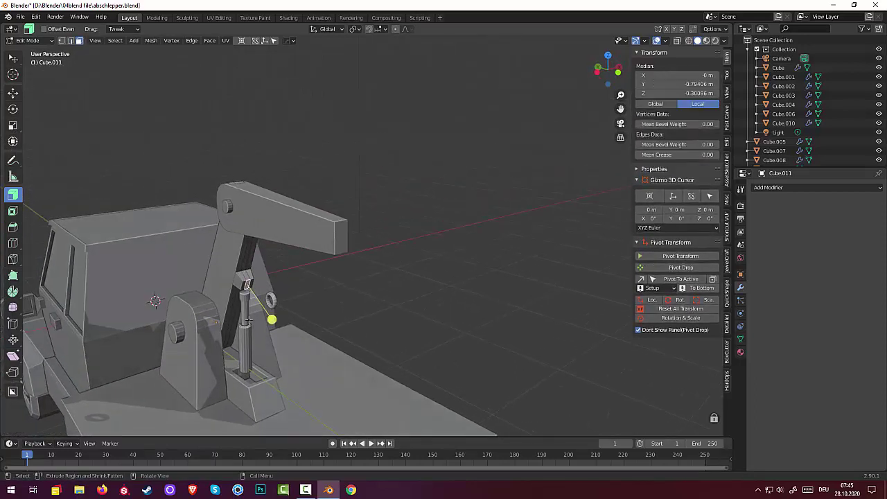
mouse_move(271, 320)
mouse_down()
mouse_move(273, 330)
mouse_move(270, 319)
mouse_up()
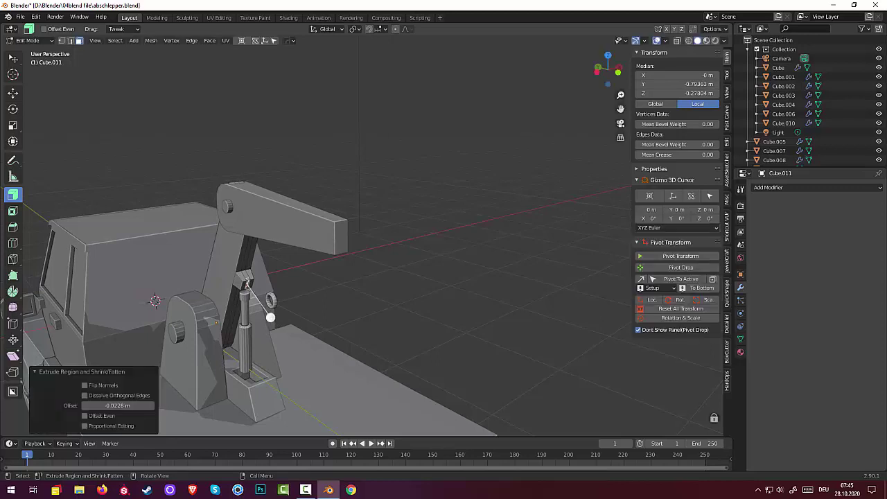
key(ctrl+z)
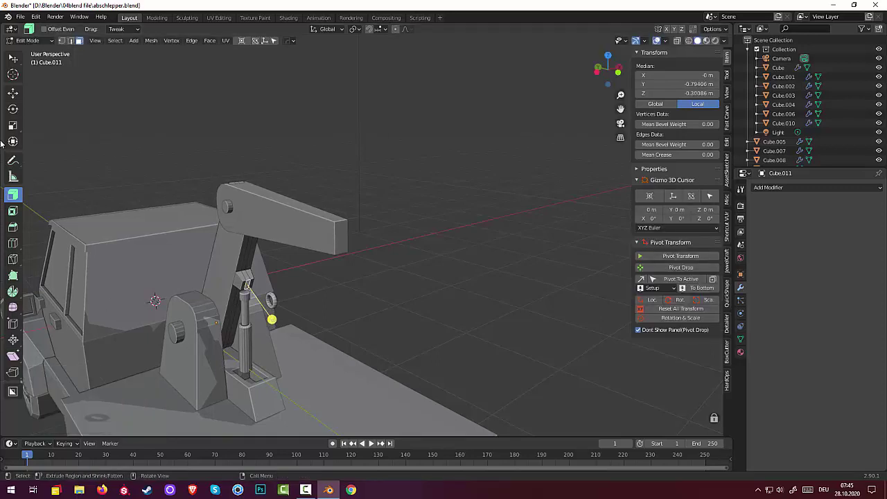
Step: Try Extrude Manifold on the middle strip of the bracket's end face, pushing it inward by about 0.0392 m
click(13, 196)
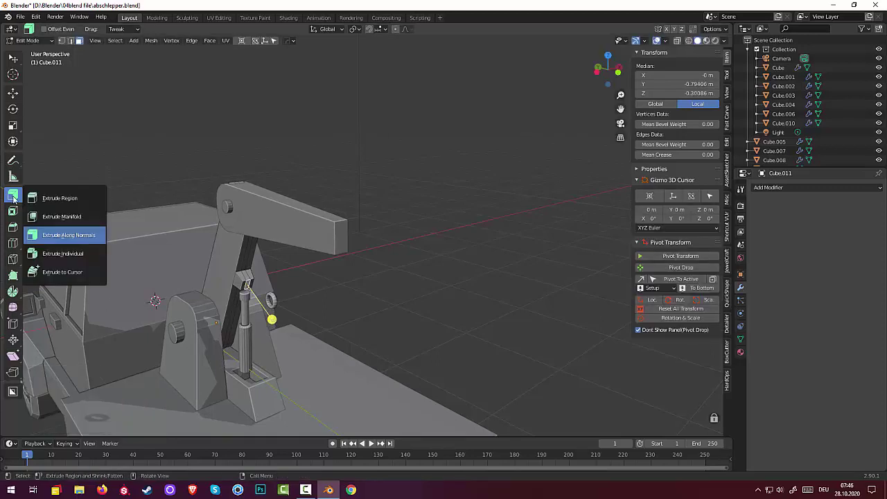
click(40, 217)
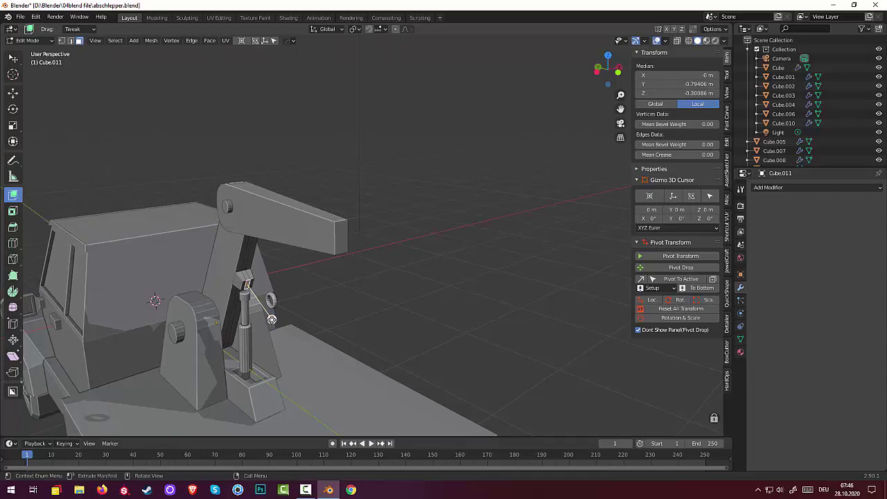
drag(271, 319, 271, 321)
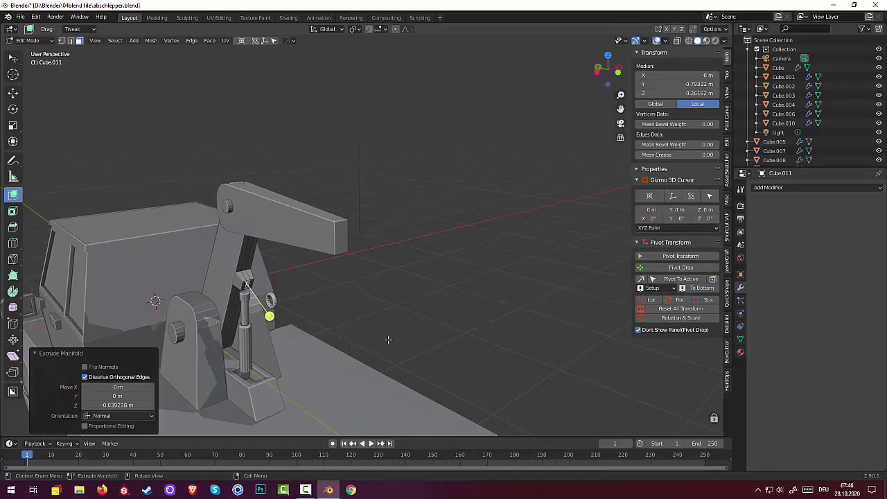
click(407, 393)
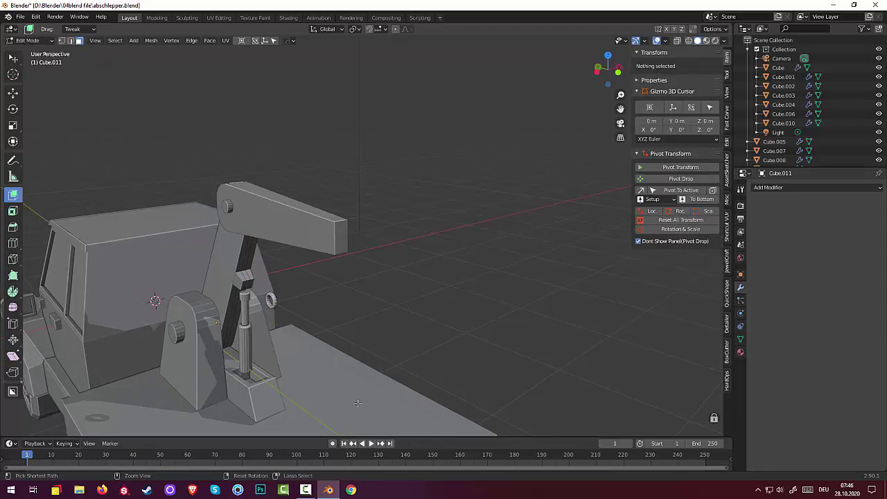
Step: Add a loop cut across the bracket and slide it toward the arm
middle_drag(367, 383, 394, 382)
scroll(309, 356, up, 4)
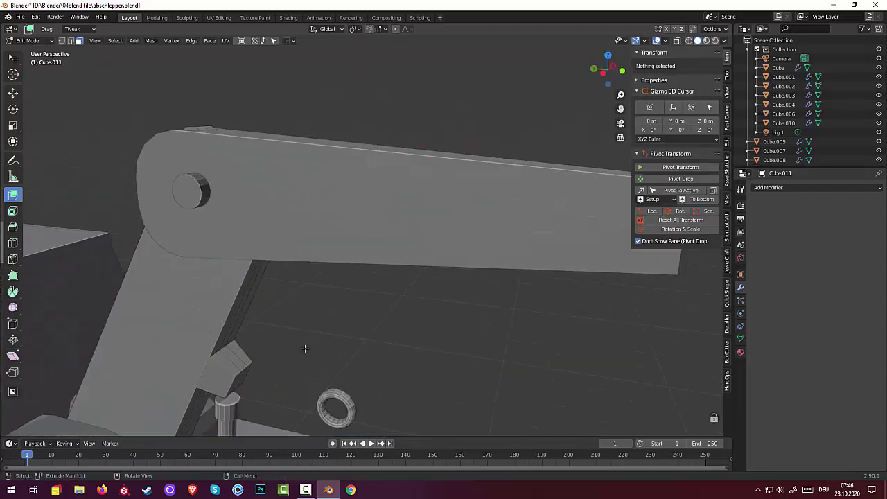
click(224, 370)
key(ctrl+r)
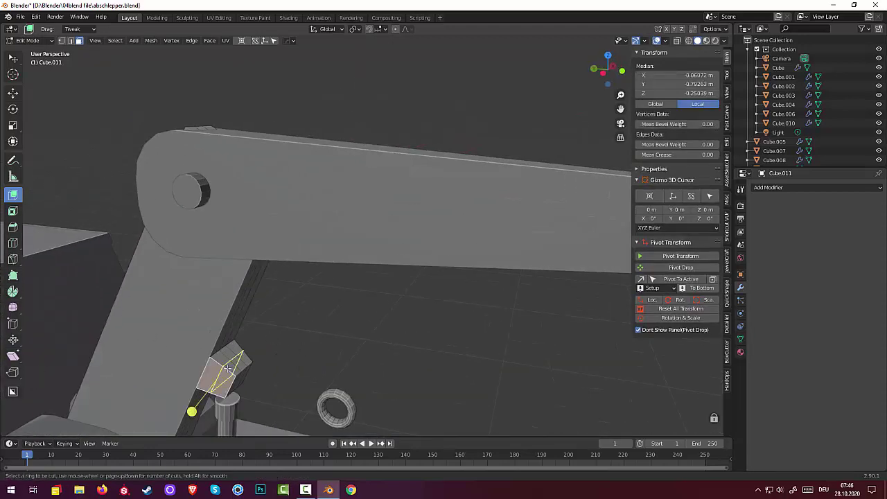
click(228, 368)
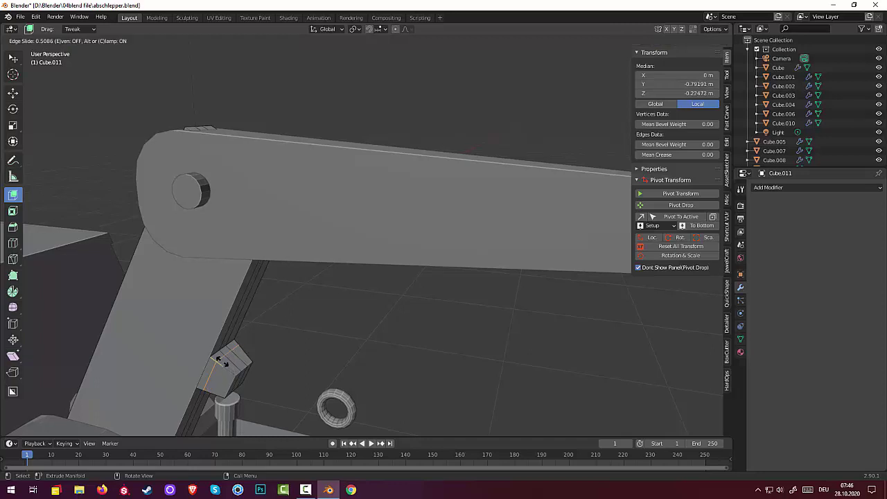
click(224, 364)
Step: Delete the upper, end and underside faces of the bracket's middle strip to open a slot
middle_drag(266, 359, 186, 305)
click(184, 284)
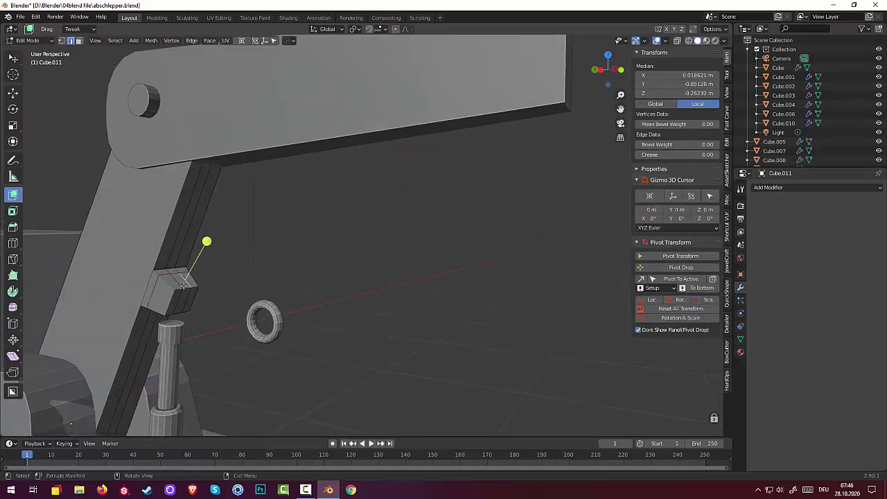
click(79, 40)
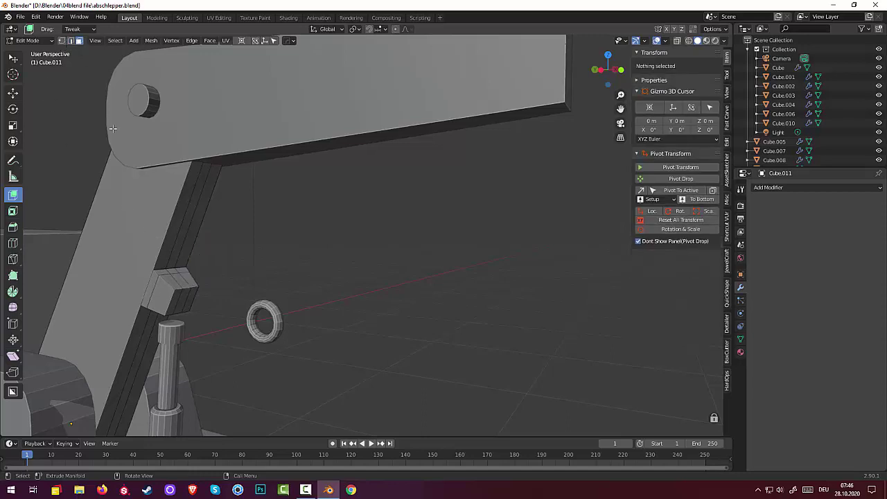
click(178, 279)
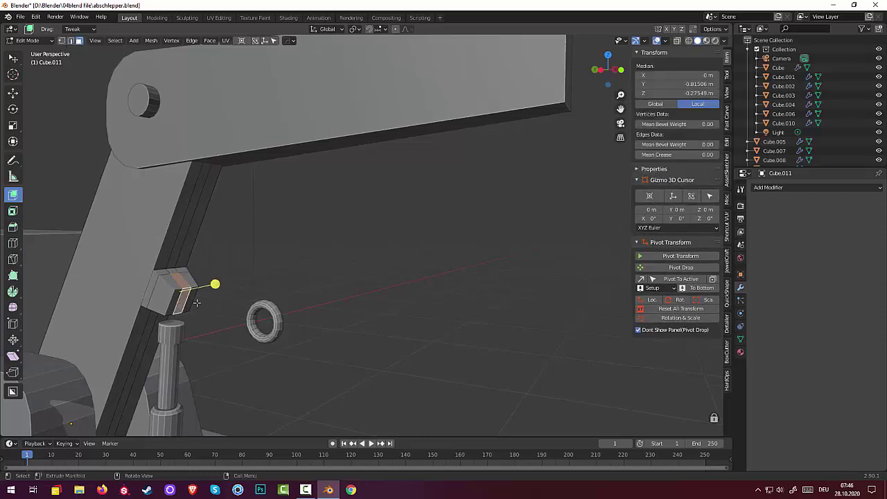
middle_drag(198, 285, 224, 280)
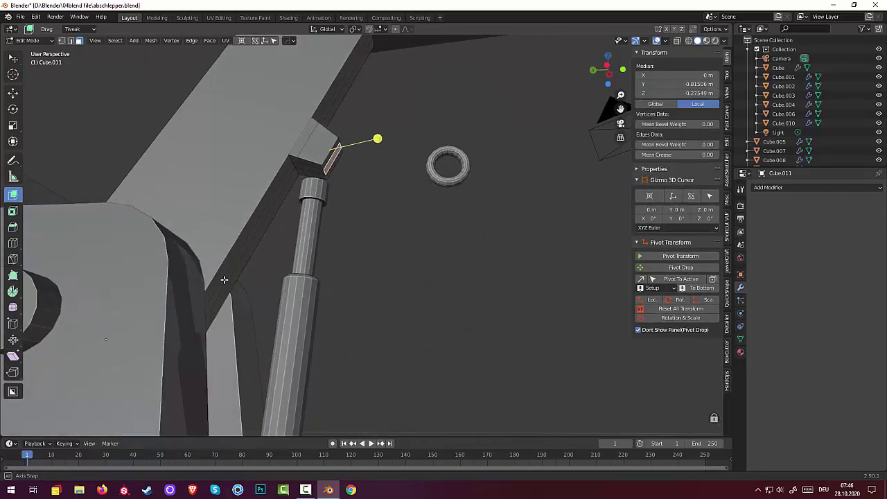
shift+click(315, 172)
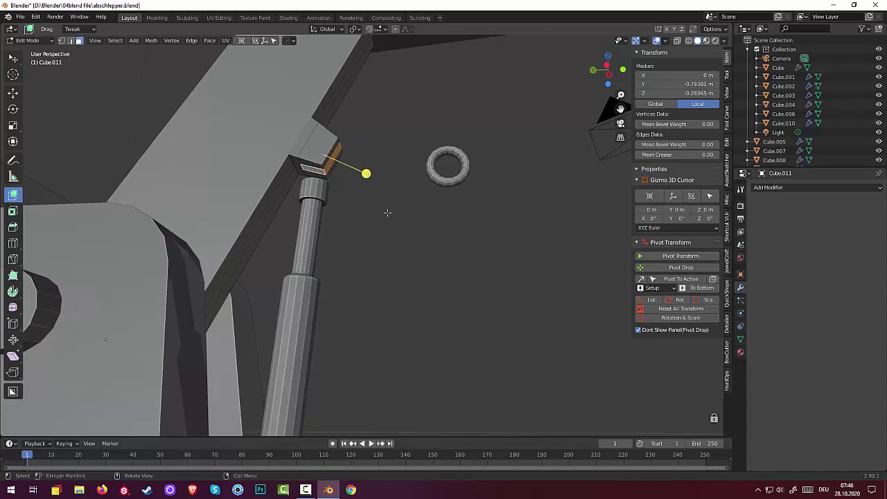
key(x)
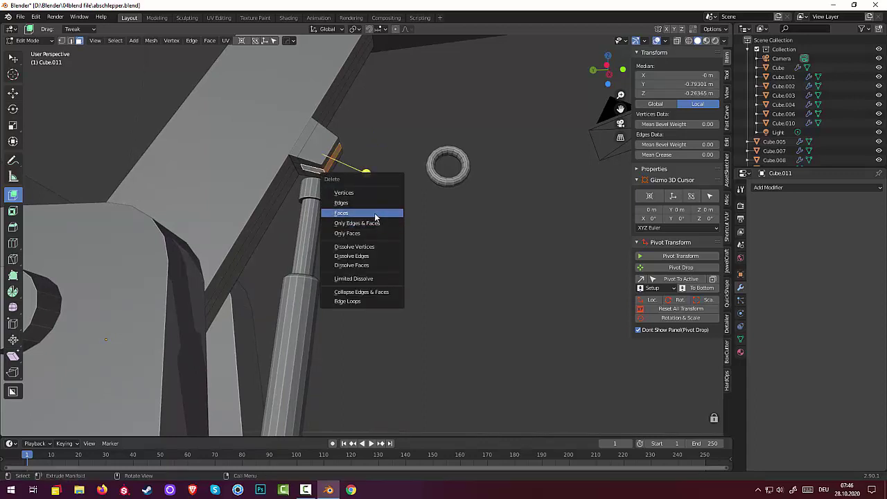
click(375, 214)
Step: Fill the open back of the bracket's slot with a face between its upper and lower edges
middle_drag(382, 204, 406, 273)
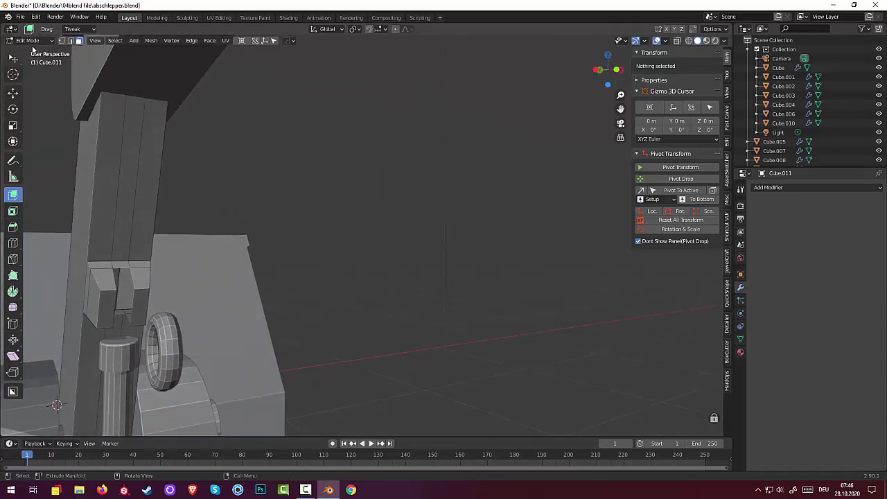
click(70, 41)
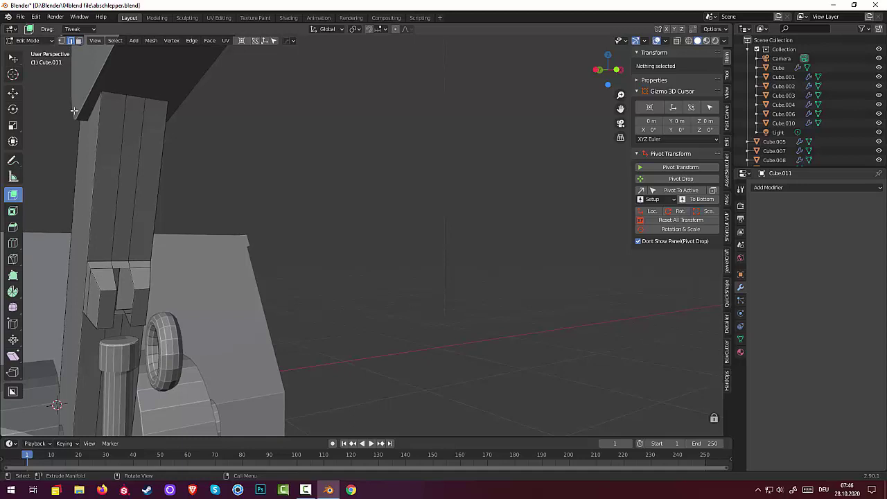
click(120, 268)
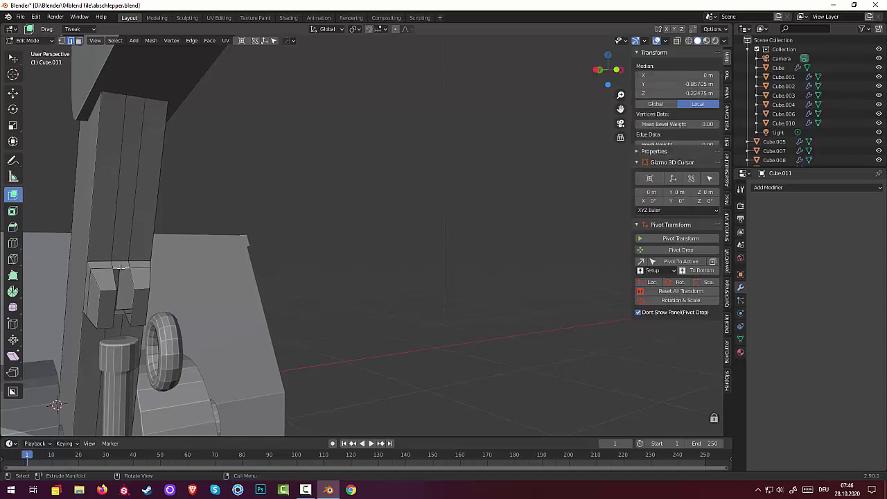
shift+click(120, 313)
key(f)
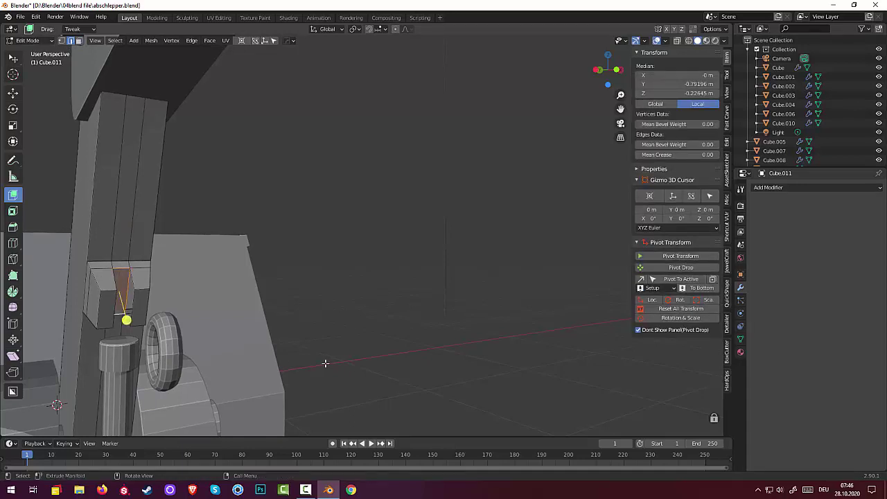
Step: Fill the open inner side walls of the bracket's slot with faces
middle_drag(136, 286, 74, 290)
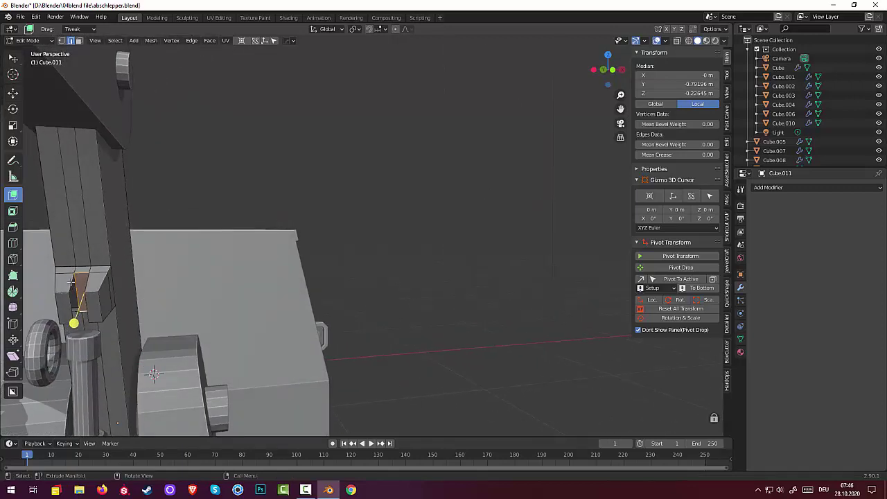
click(13, 59)
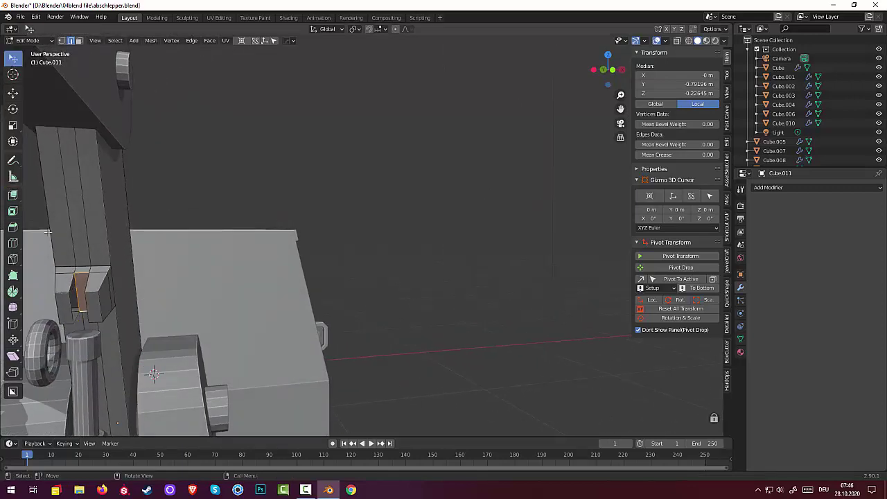
click(78, 305)
shift+click(77, 314)
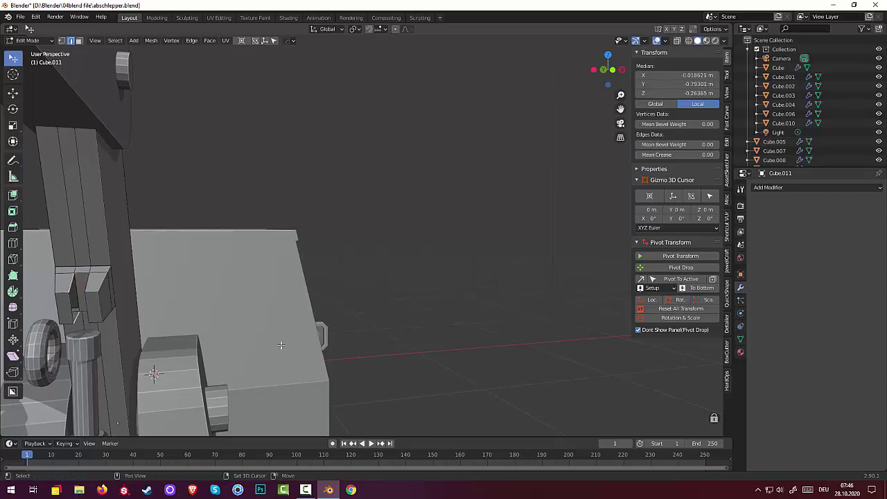
middle_drag(316, 321, 335, 328)
click(216, 287)
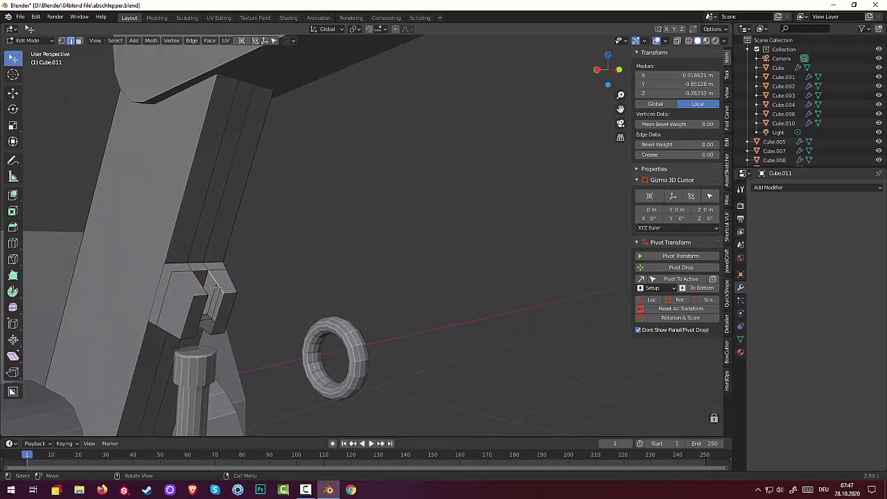
shift+click(215, 315)
key(f)
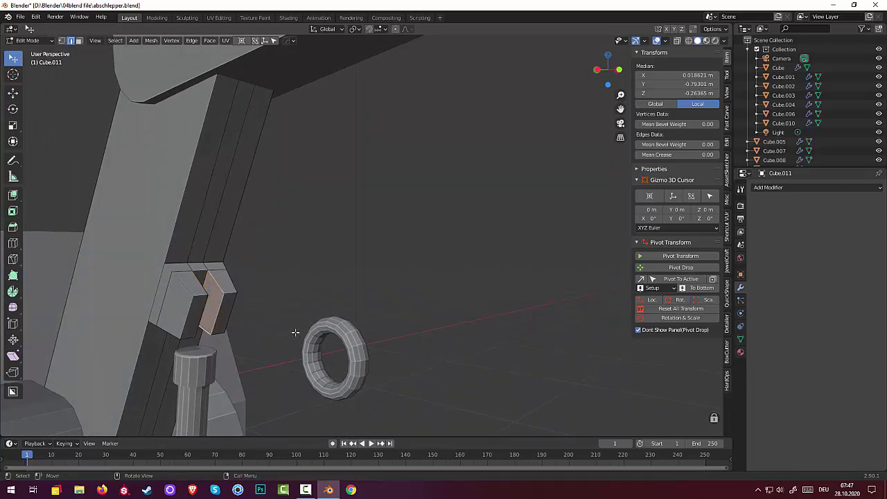
Step: Bevel the upper and lower outer edges of both bracket lugs to a width of about 0.0248 m
shift+click(230, 291)
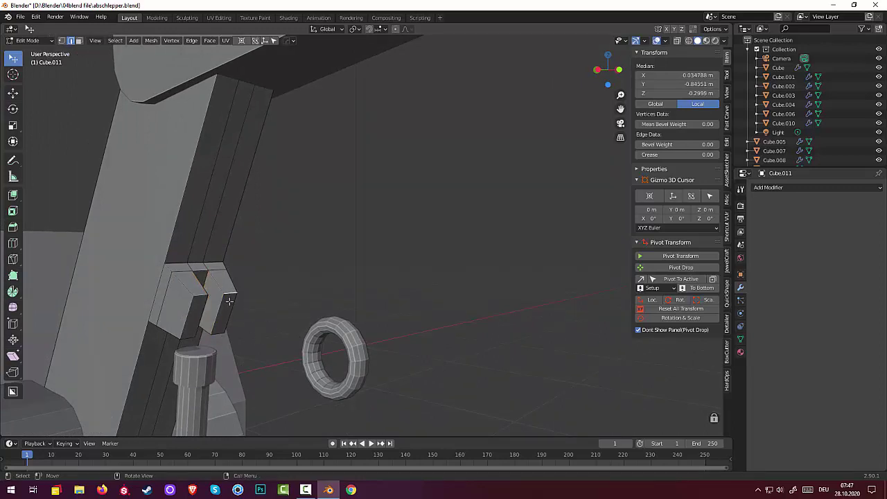
shift+click(184, 339)
shift+click(216, 333)
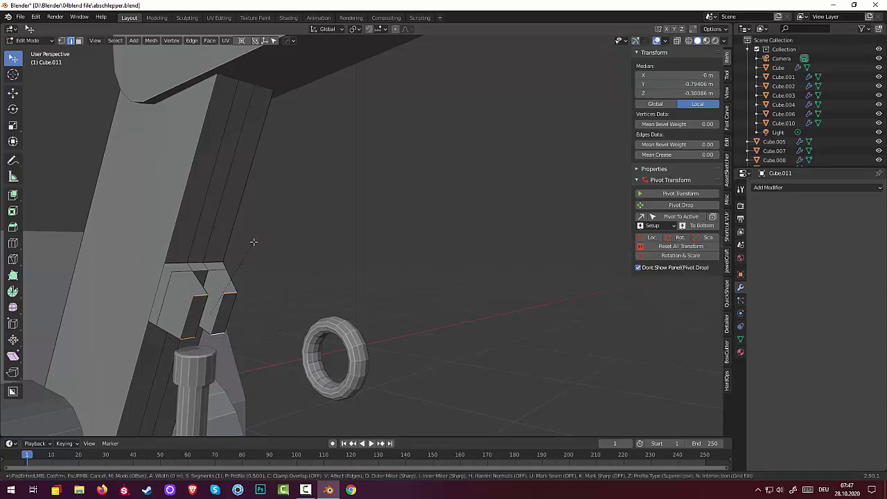
key(ctrl+b)
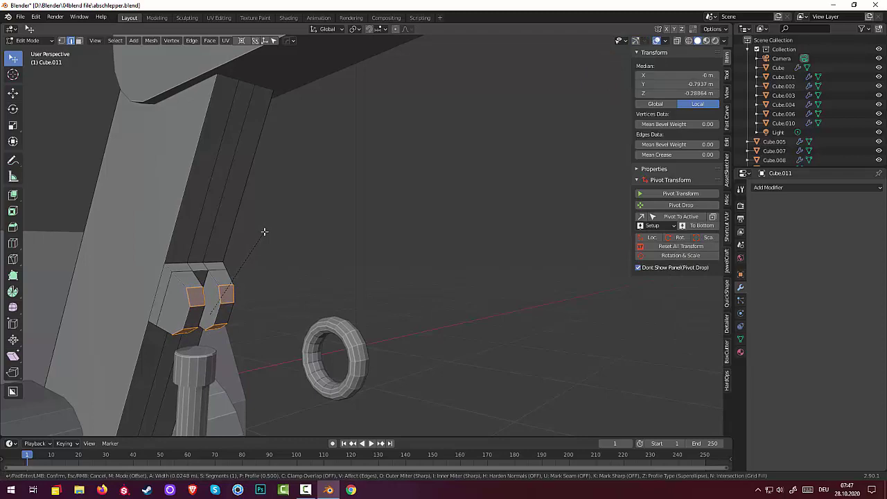
click(265, 231)
click(314, 256)
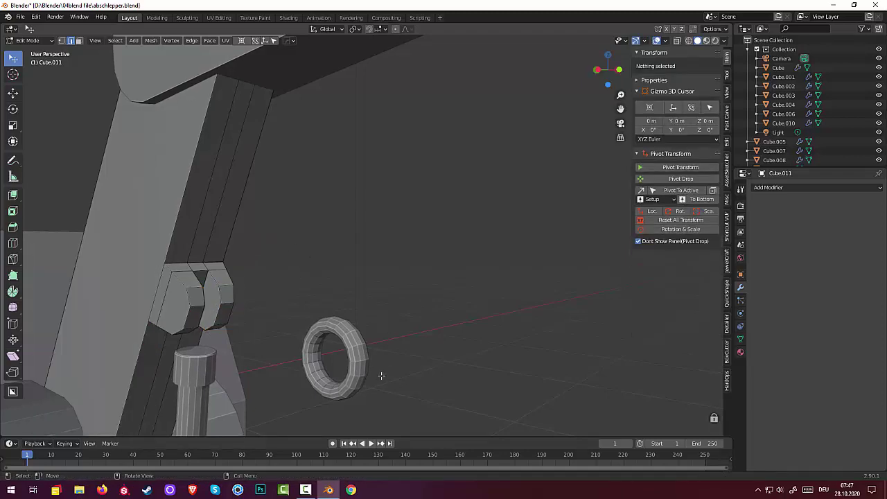
Step: Return to Object Mode and move the ring onto the bracket in the right view, about 0.403 m in Y and 0.049 m in Z
middle_drag(381, 376, 404, 364)
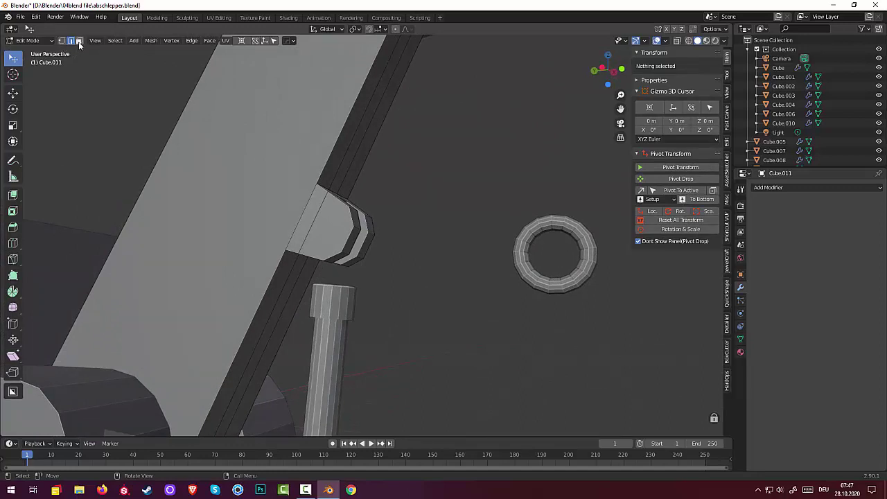
click(29, 40)
click(49, 50)
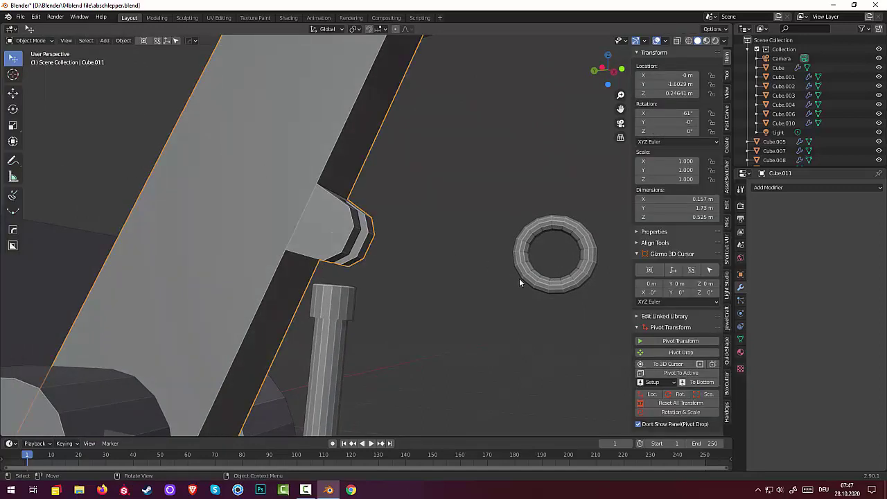
click(565, 289)
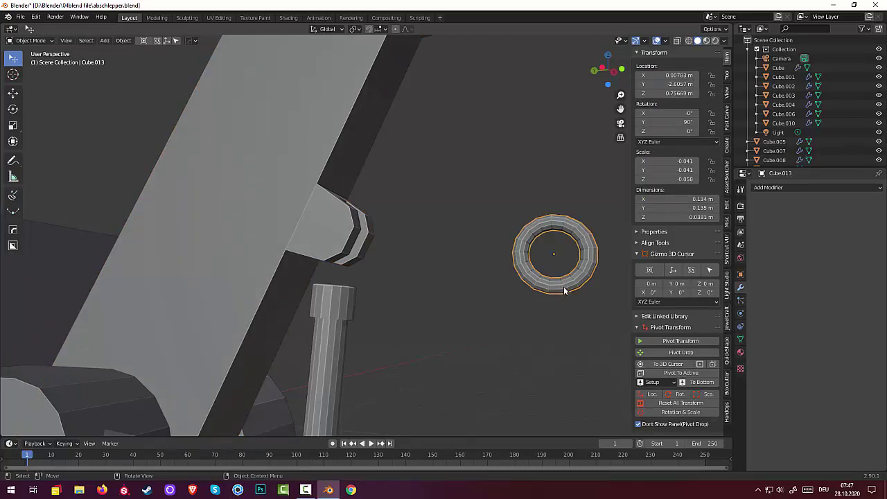
key(KP_3)
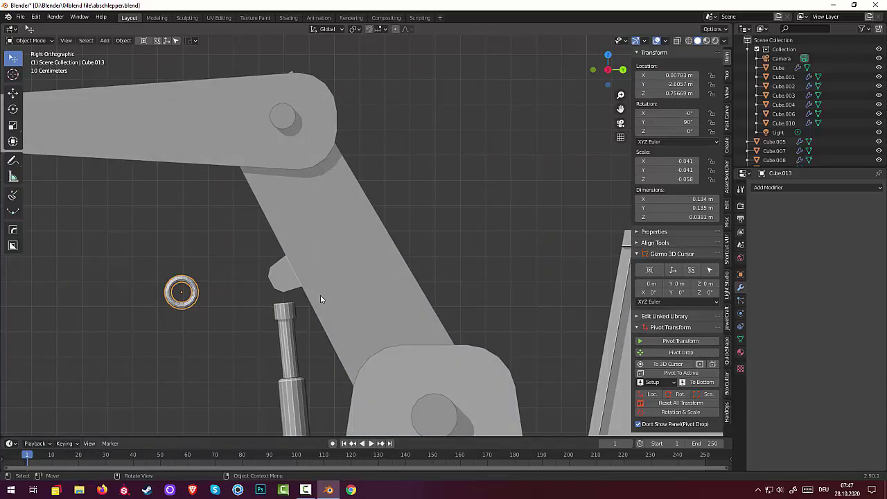
key(g)
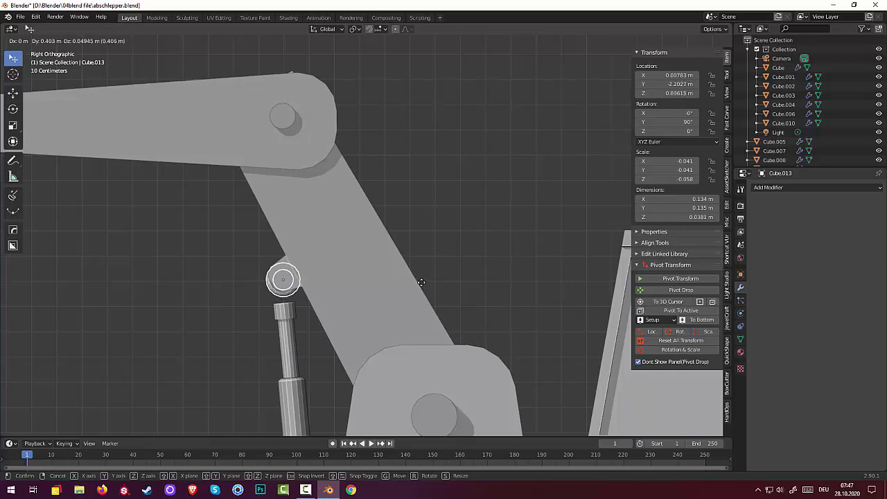
click(421, 282)
Step: Centre the ring in the bracket's slot by moving it about -0.0053 m along X
middle_drag(425, 289, 447, 317)
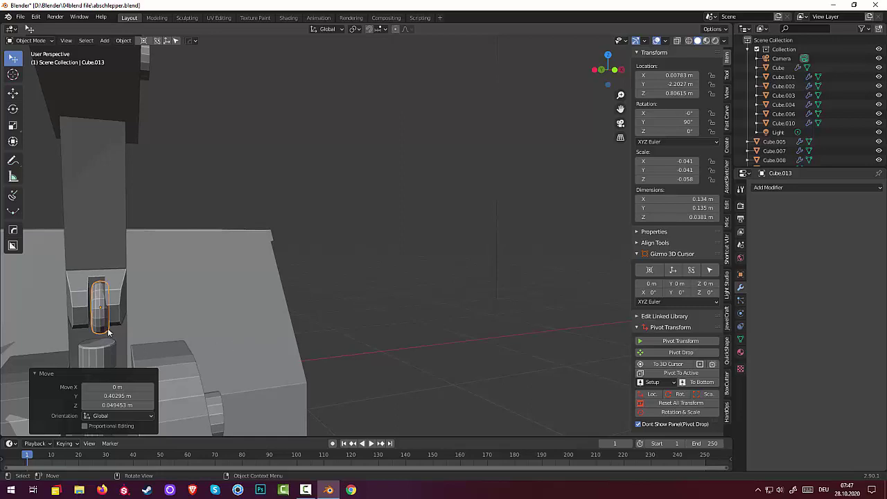
key(g)
key(x)
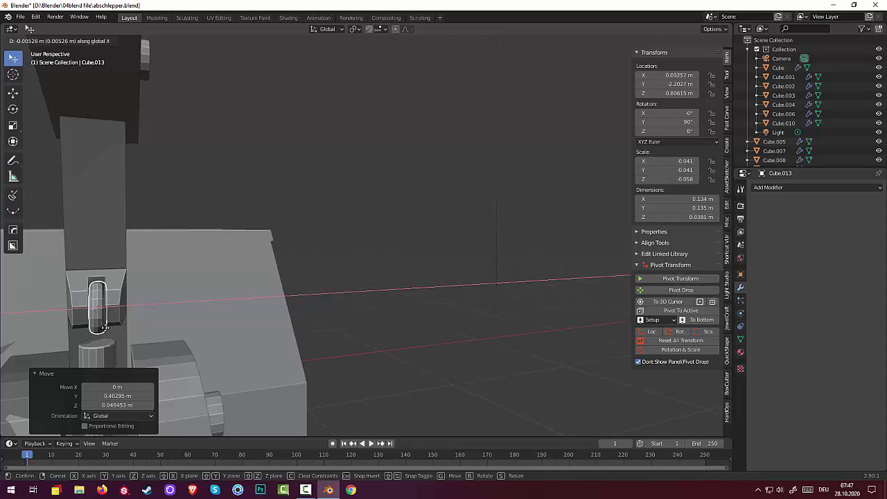
click(100, 327)
Step: Try scaling the hydraulic cylinder along Z, and set its origin to its geometry
middle_drag(100, 327, 231, 358)
scroll(230, 357, down, 4)
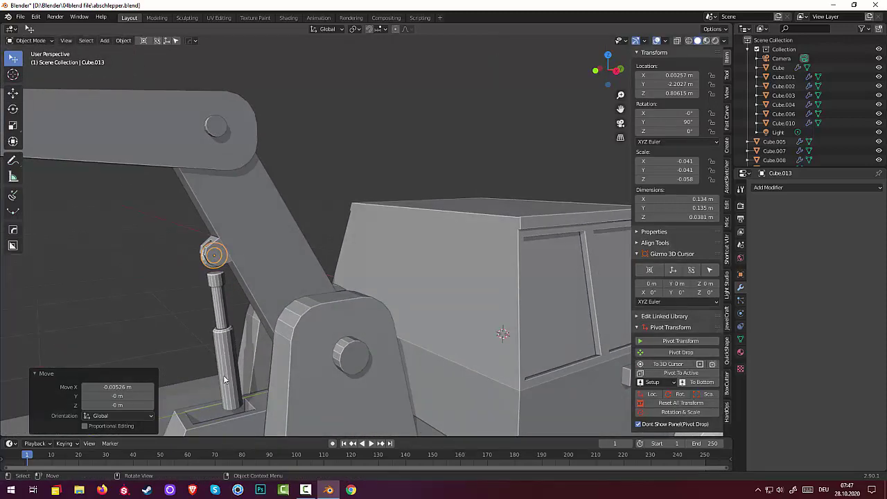
click(224, 374)
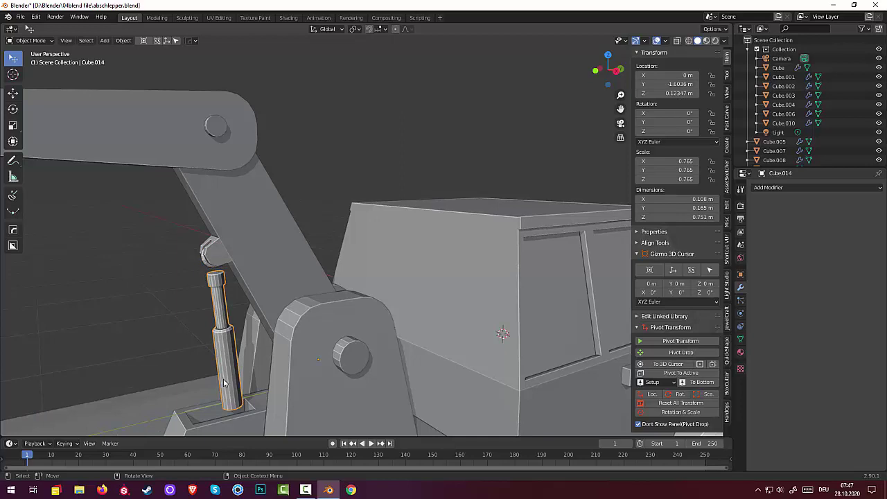
key(s)
key(z)
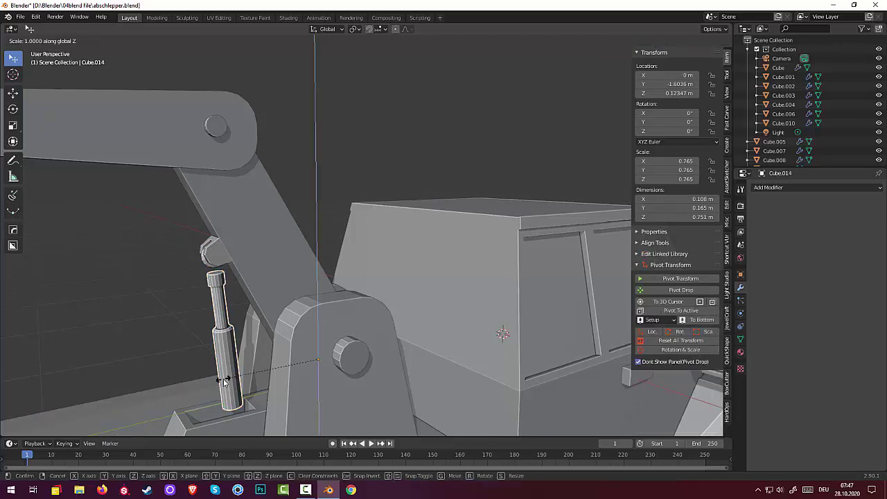
click(223, 379)
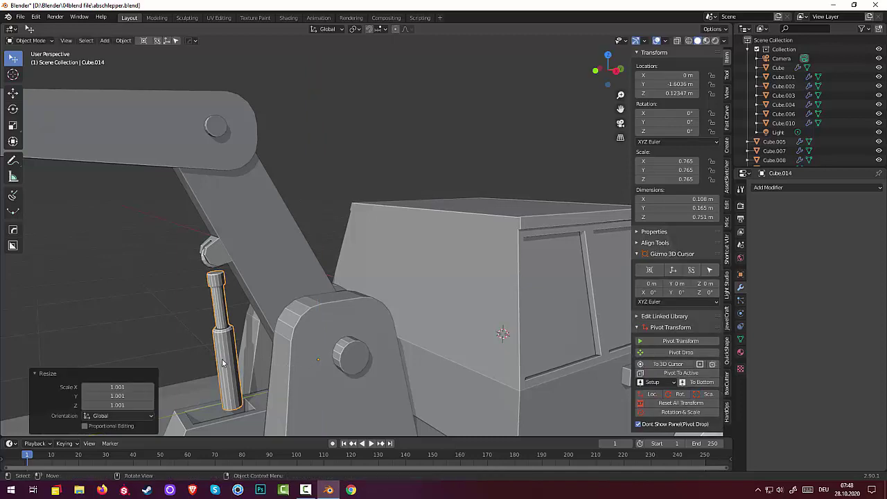
click(124, 40)
mouse_move(137, 63)
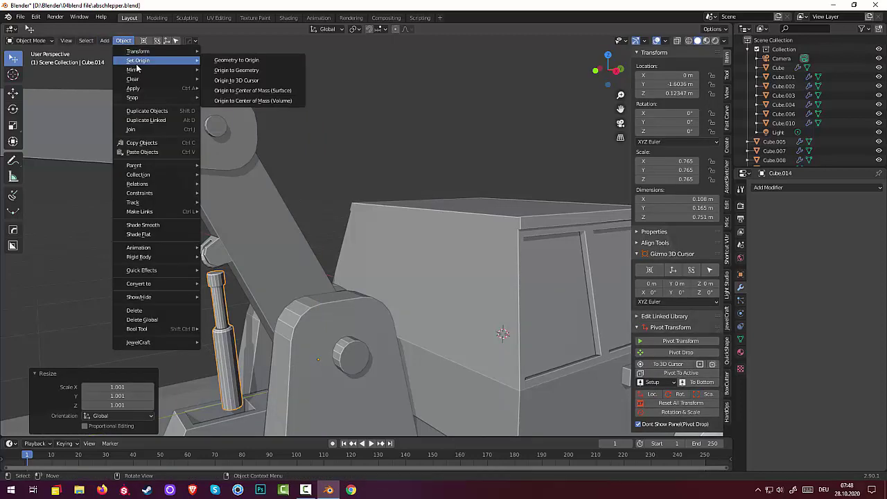
click(261, 71)
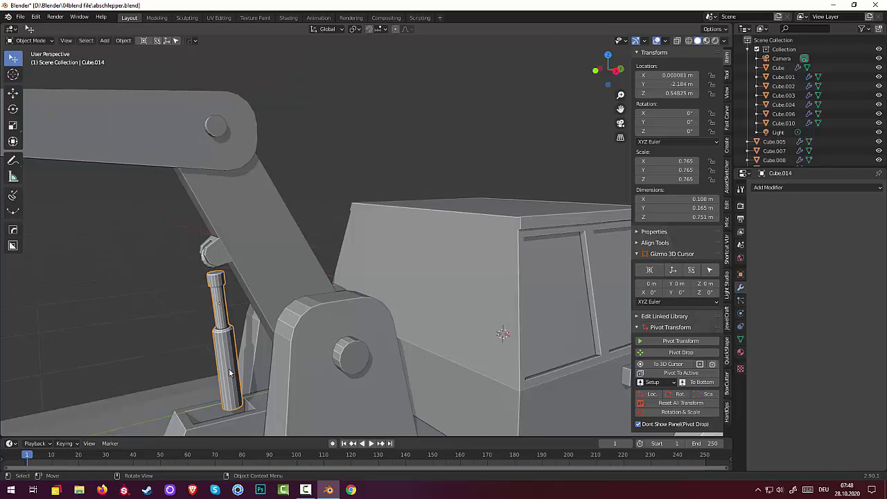
Step: Scale the hydraulic cylinder up uniformly by a factor of about 1.177
key(s)
key(z)
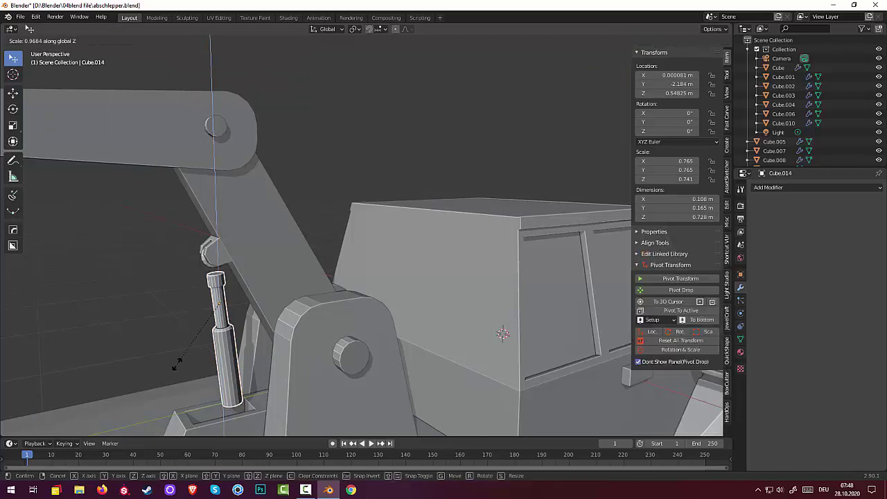
key(z)
key(z)
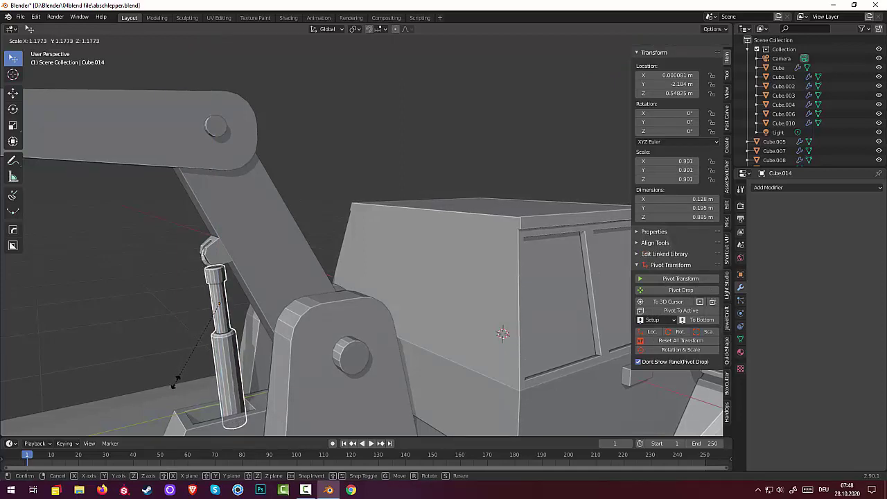
click(173, 386)
middle_drag(199, 382, 377, 375)
scroll(305, 364, down, 6)
scroll(320, 372, up, 3)
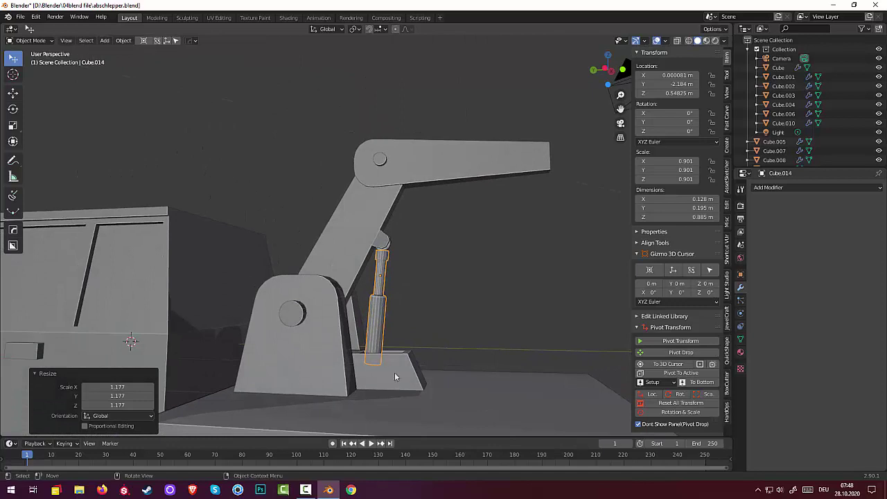
Step: Raise the hydraulic cylinder about 0.011 m along Z toward the arm bracket
click(452, 340)
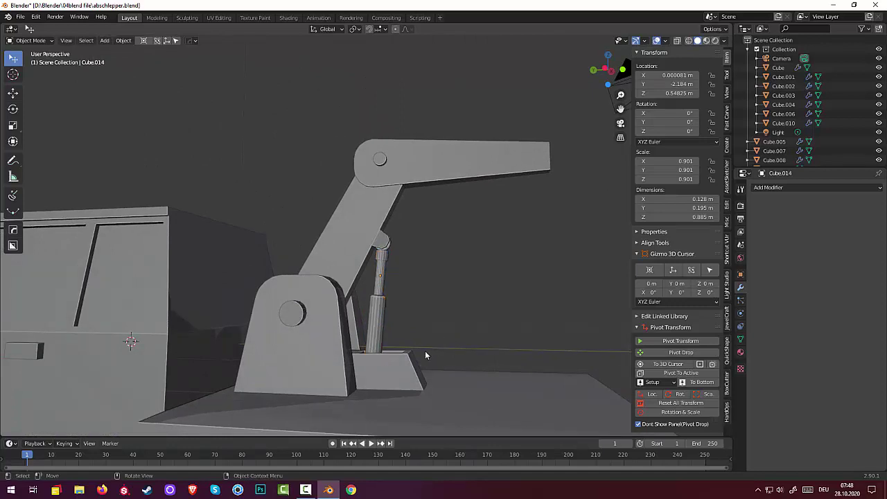
click(373, 342)
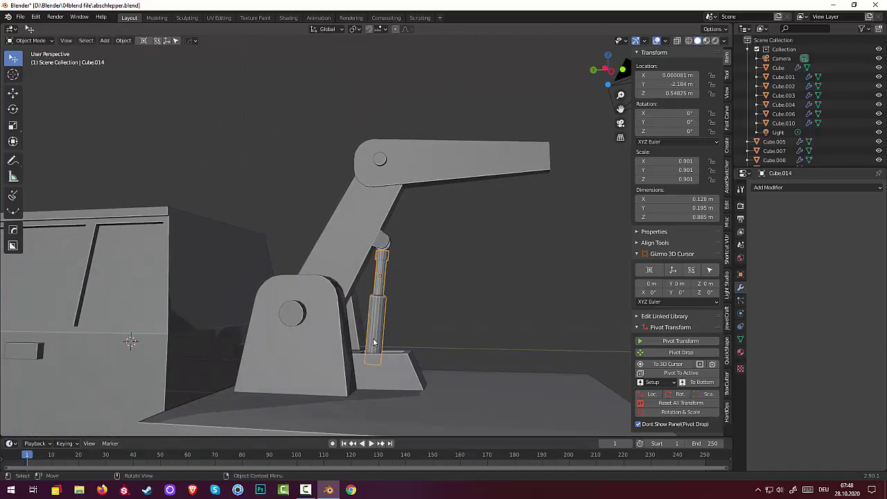
key(g)
key(z)
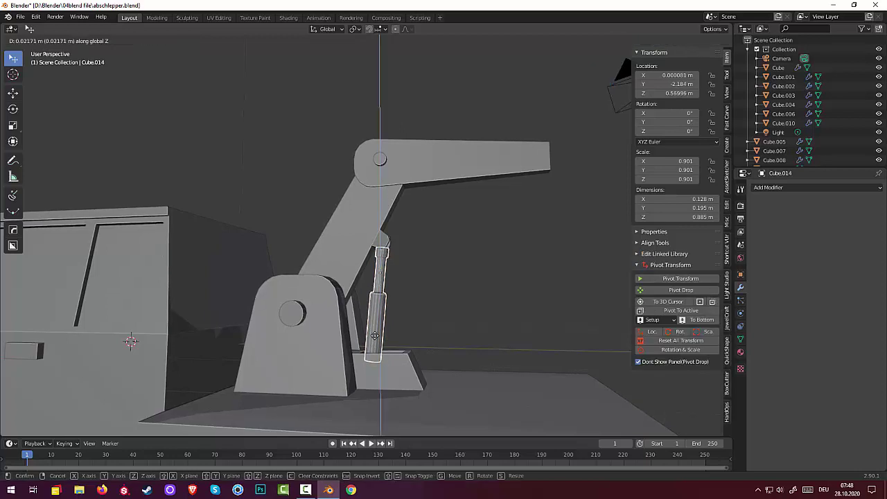
click(378, 341)
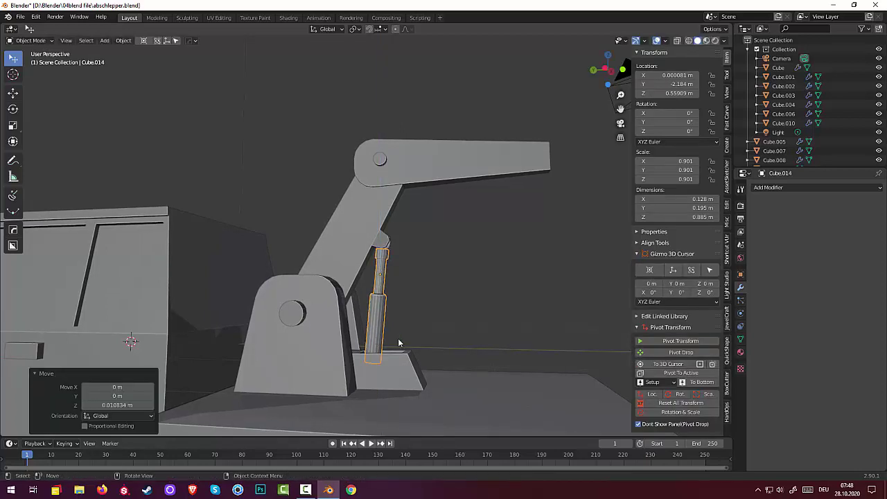
Step: Duplicate the pin at the crane arm's upper joint onto the bracket's ring and scale the copy uniformly by about 0.562
middle_drag(441, 344, 431, 362)
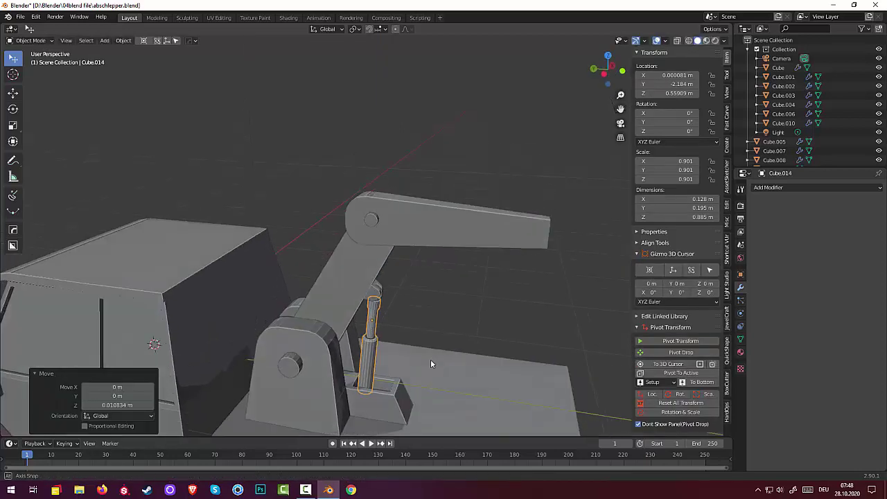
click(372, 221)
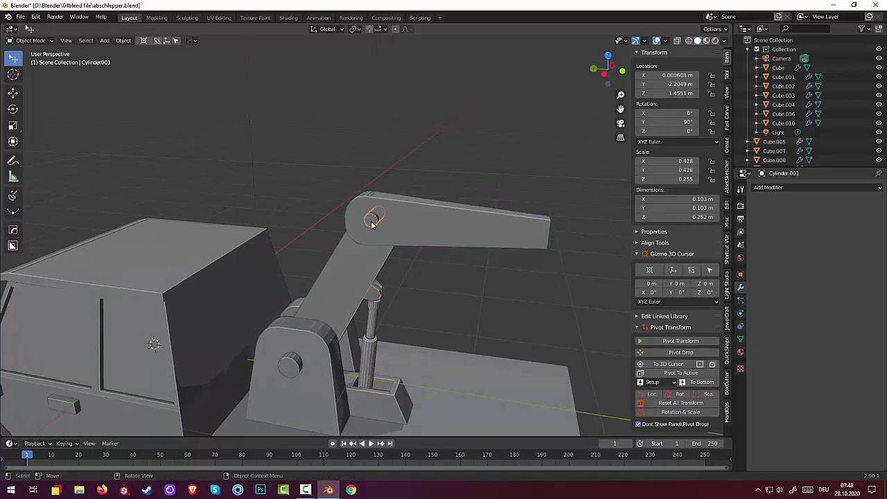
middle_drag(372, 222, 392, 220)
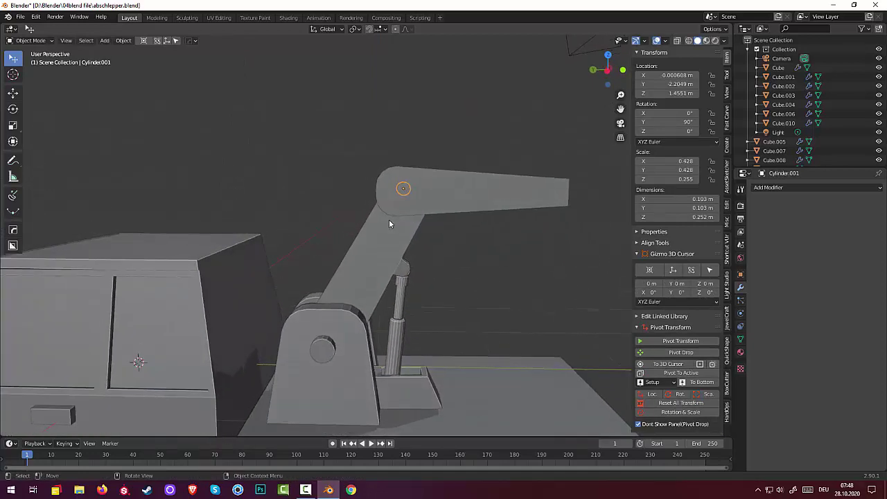
key(shift+d)
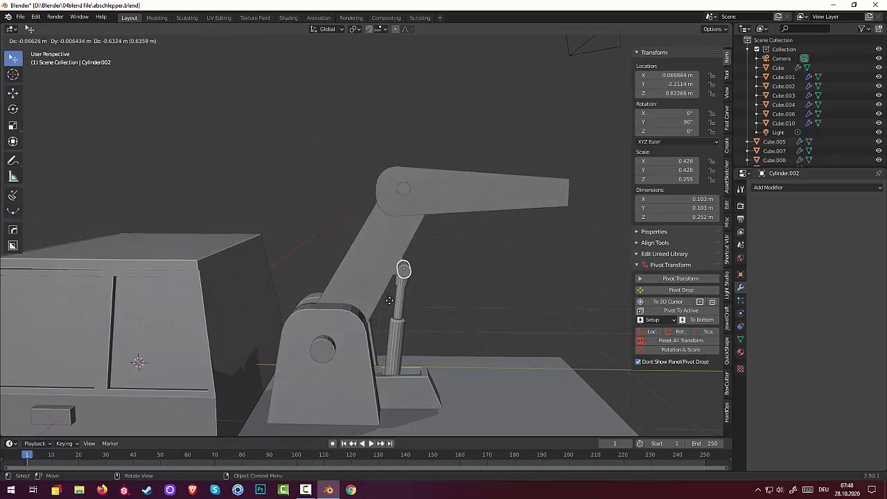
click(389, 303)
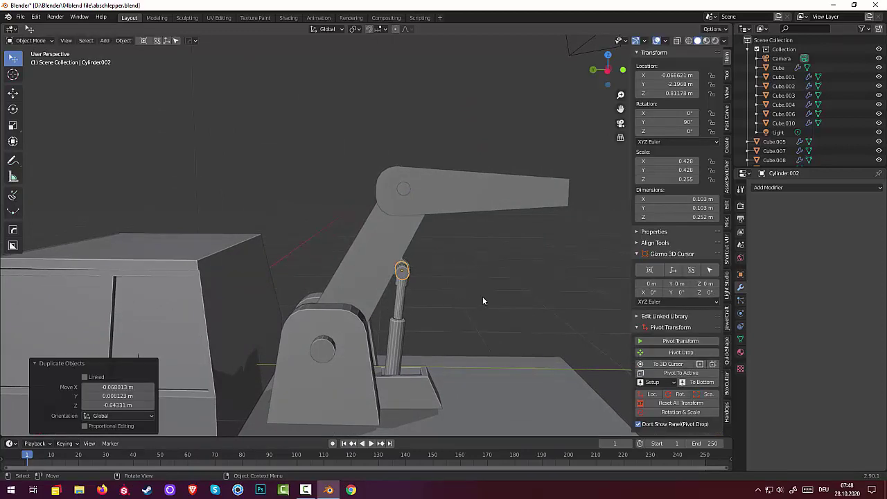
key(s)
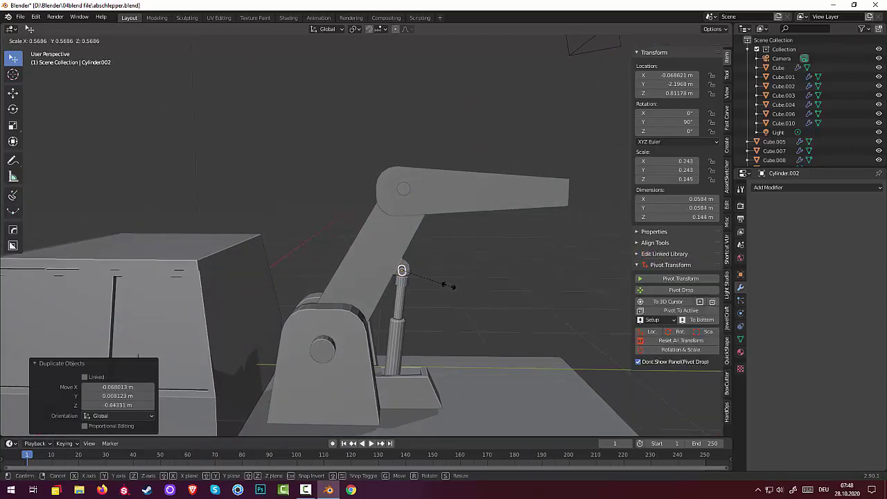
click(448, 286)
Step: Centre the small pin in the bracket by moving it about 0.067 m along X
middle_drag(448, 289, 370, 271)
scroll(284, 285, up, 4)
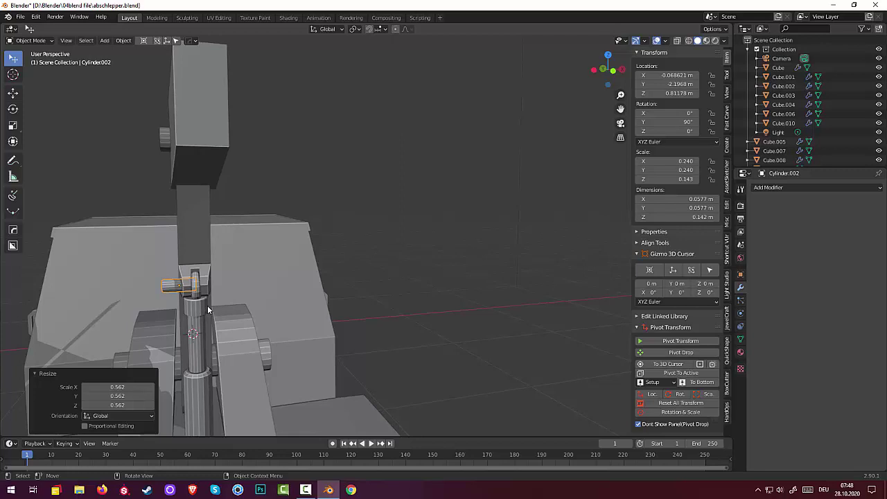
key(g)
key(x)
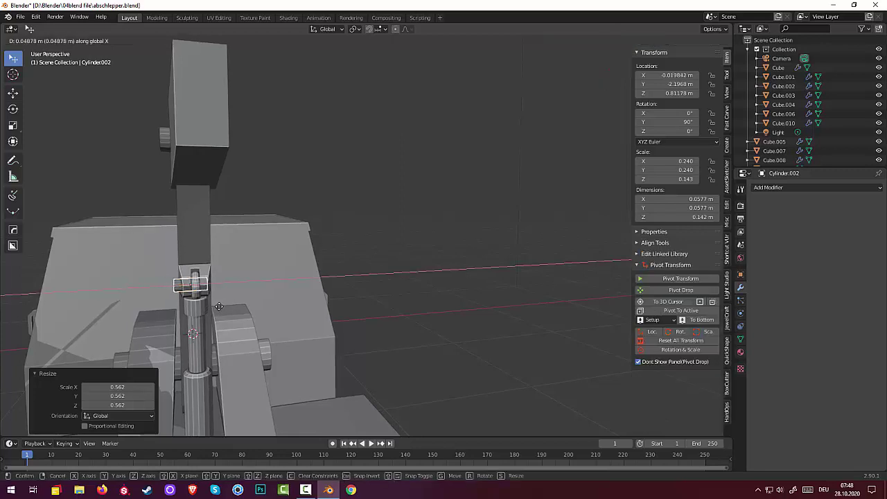
click(223, 306)
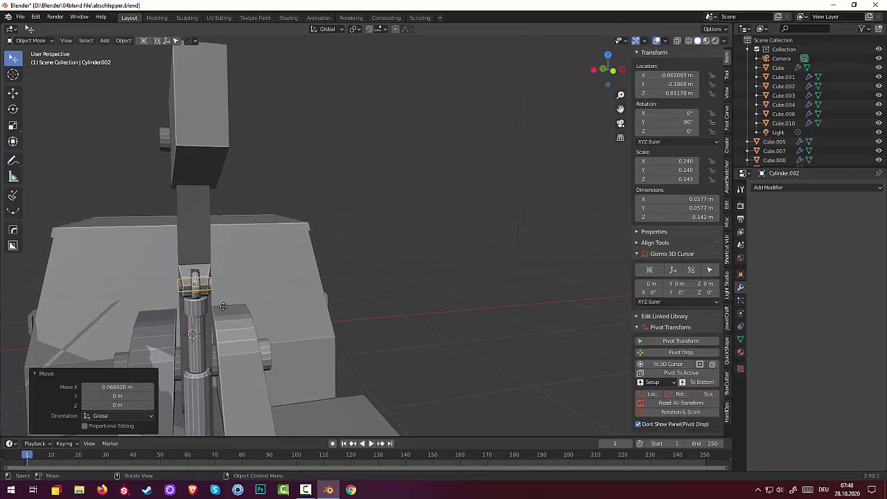
click(401, 323)
Step: In the right view, align the small pin with the ring by moving it about -0.008 m in Y and 0.005 m in Z
middle_drag(400, 323, 454, 322)
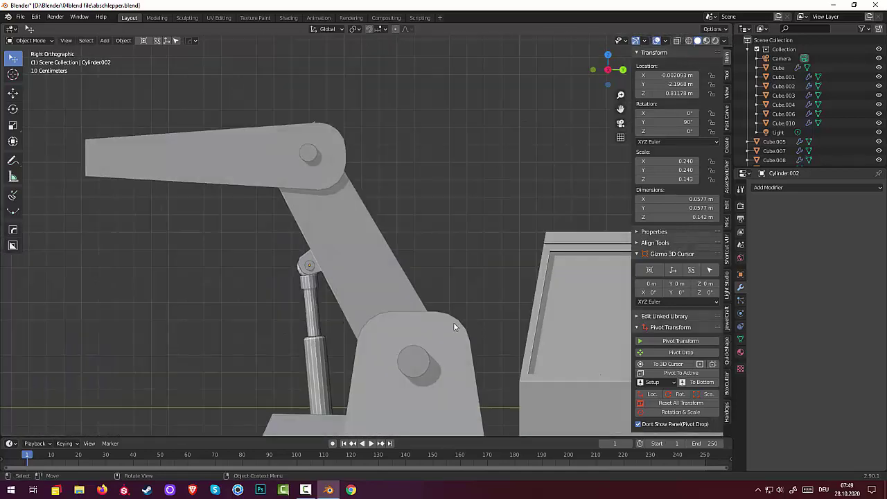
click(312, 267)
key(g)
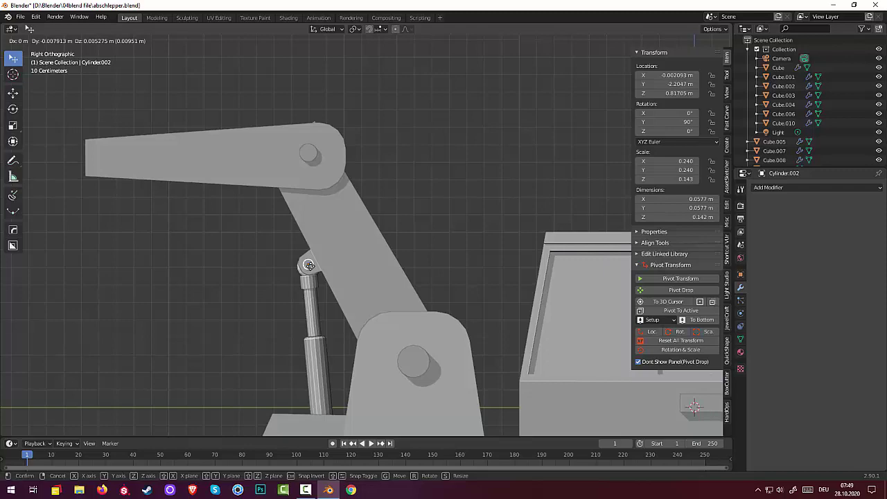
click(424, 234)
Step: In Edit Mode, inset both side faces of the upper boom with a thickness of about 0.083 m
scroll(422, 236, down, 8)
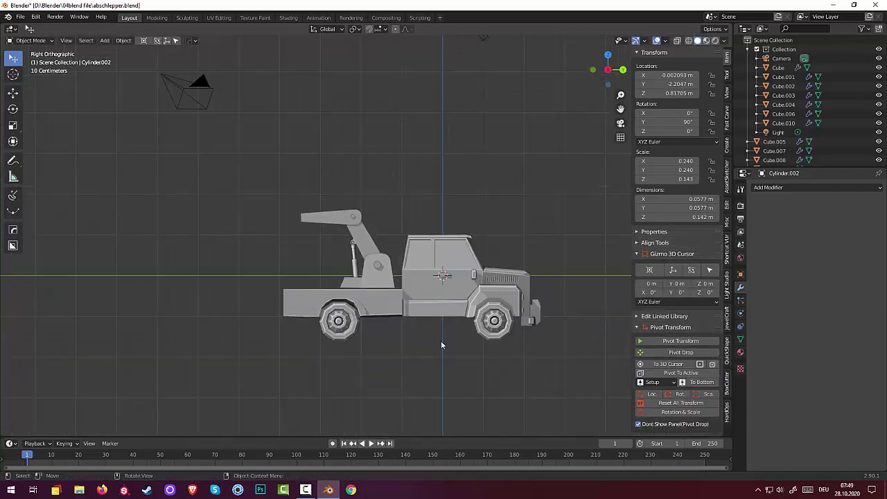
middle_drag(440, 337, 485, 395)
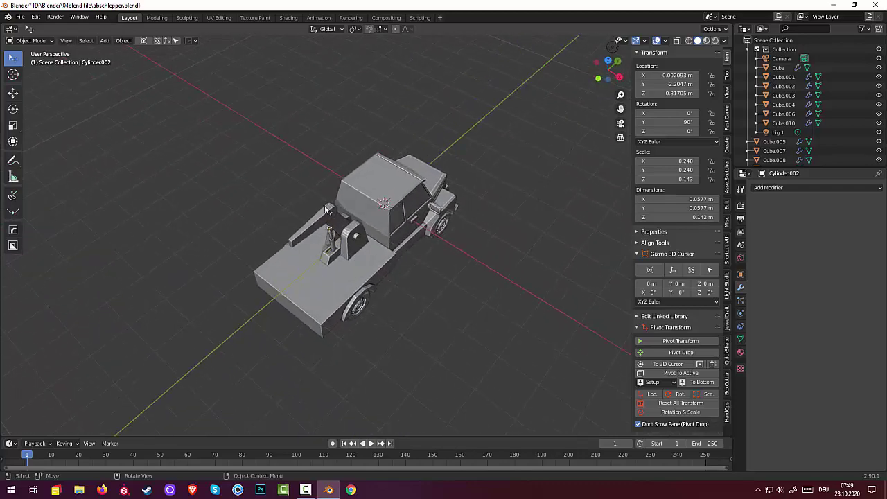
scroll(323, 210, up, 3)
middle_drag(323, 209, 470, 174)
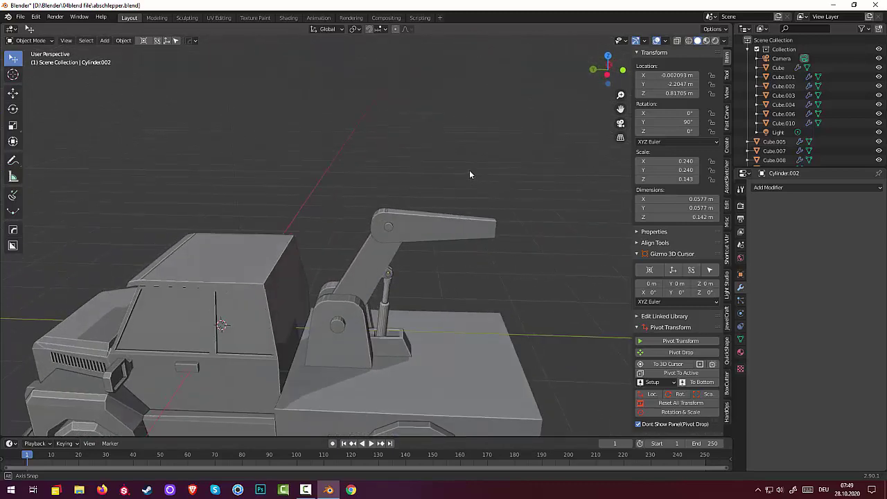
click(426, 231)
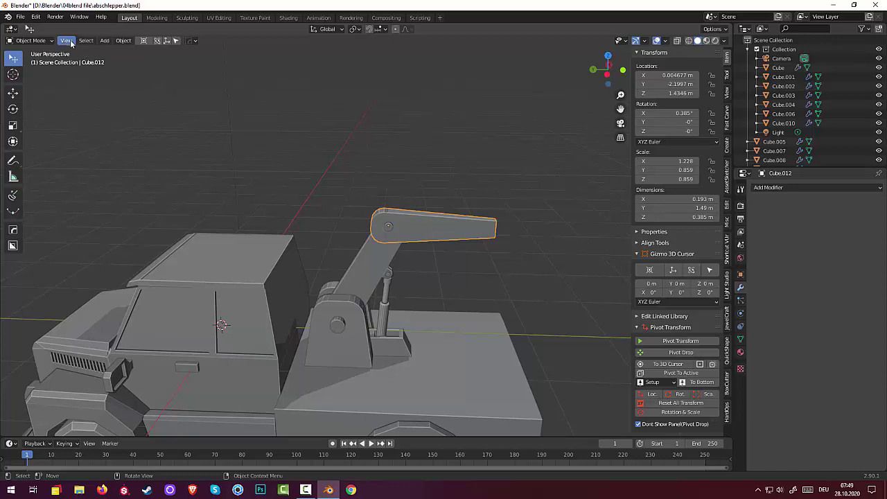
click(31, 40)
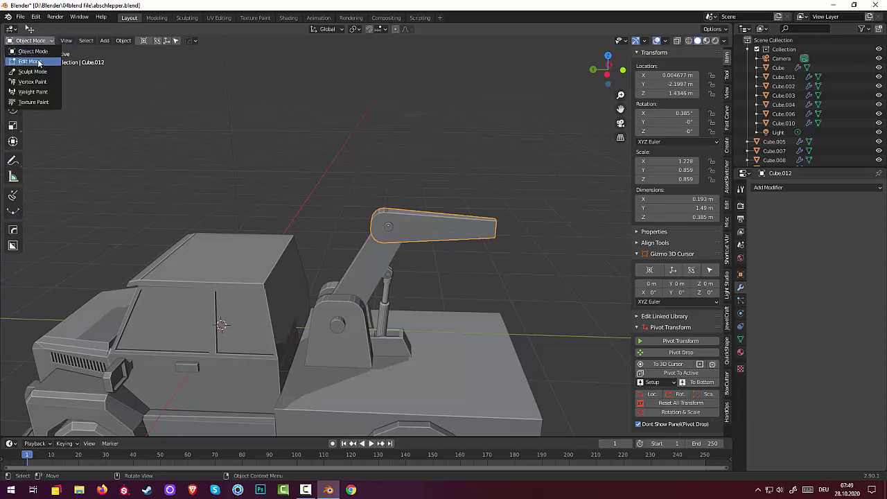
click(31, 61)
click(421, 229)
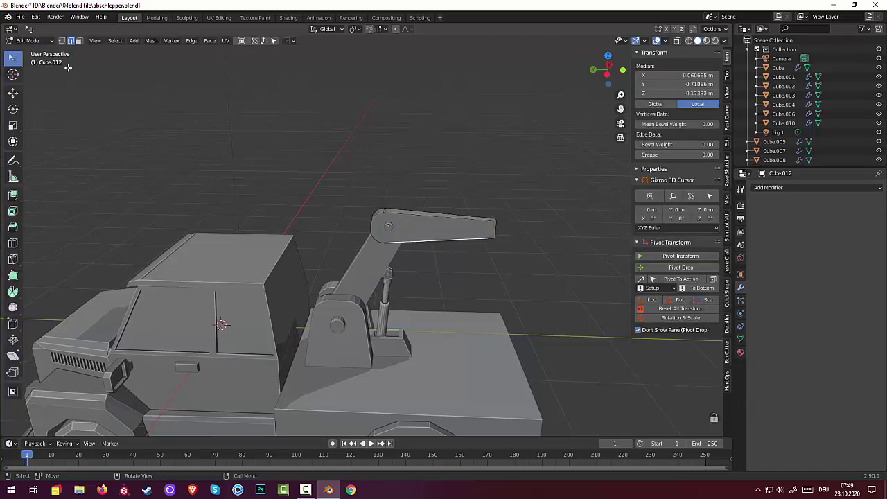
key(3)
click(424, 231)
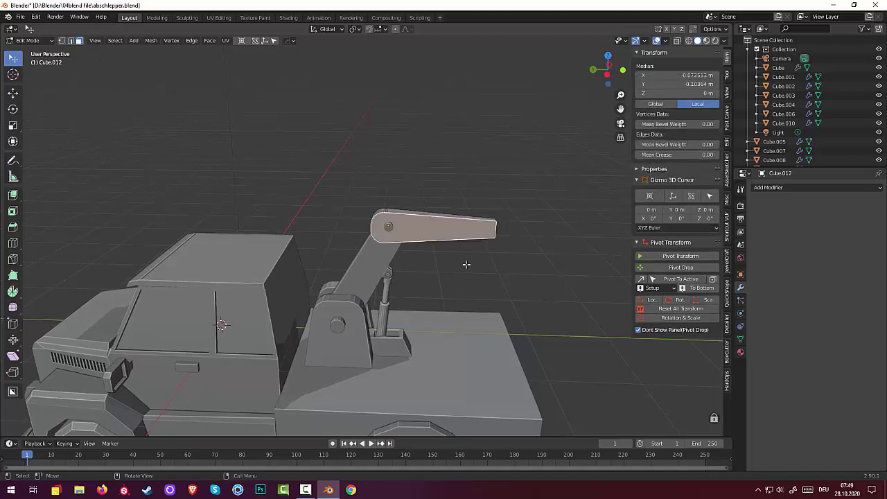
middle_drag(466, 264, 539, 224)
click(272, 202)
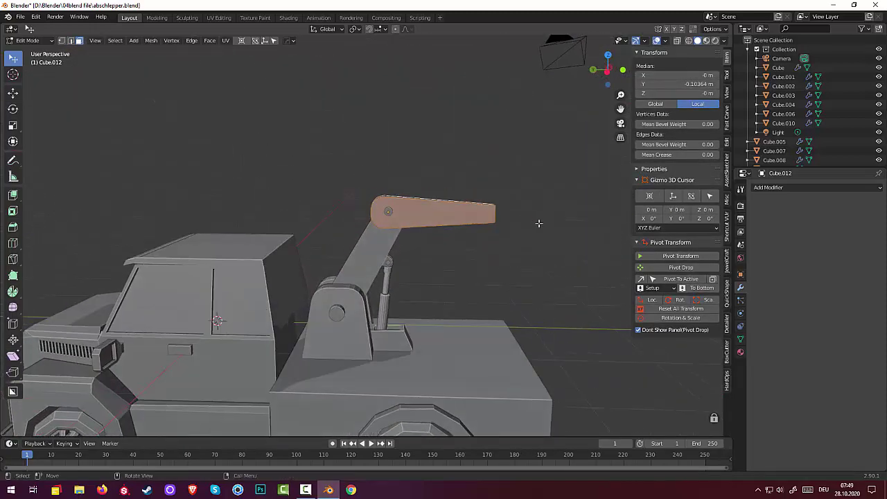
key(i)
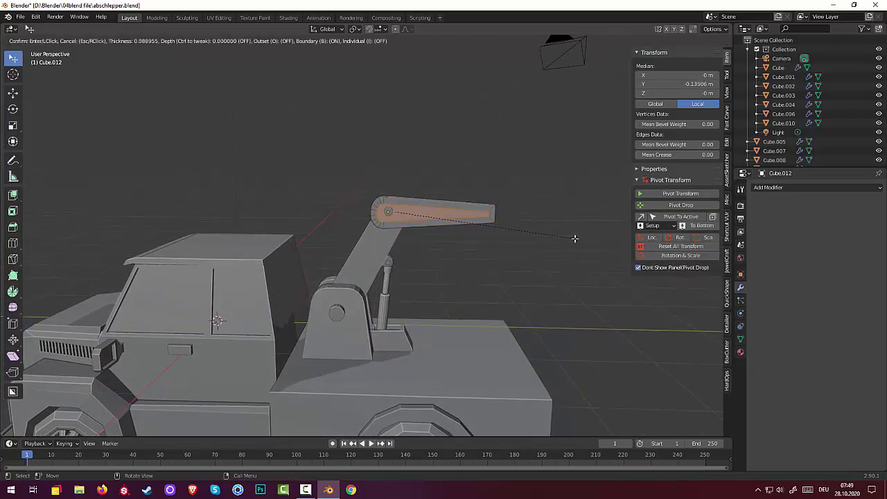
click(574, 239)
Step: Recess the boom's inset faces by extruding them in place and scaling to about 0.83 along X, and return to Object Mode
middle_drag(575, 240, 498, 265)
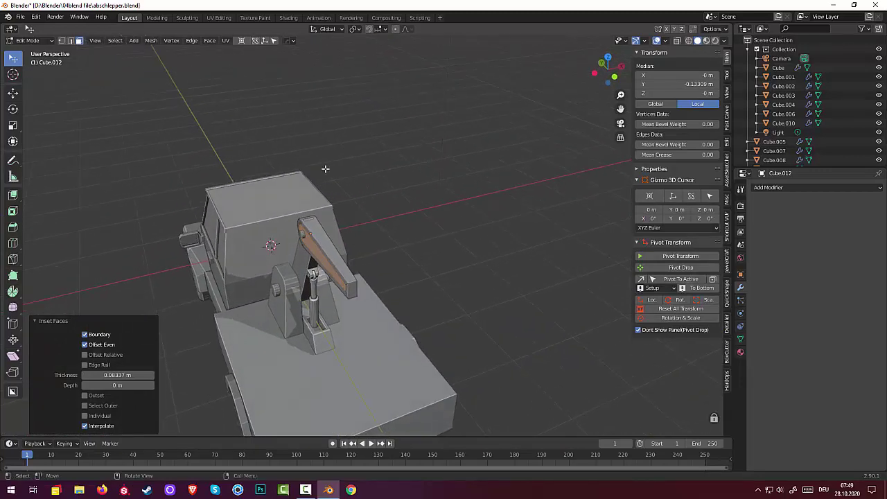
key(e)
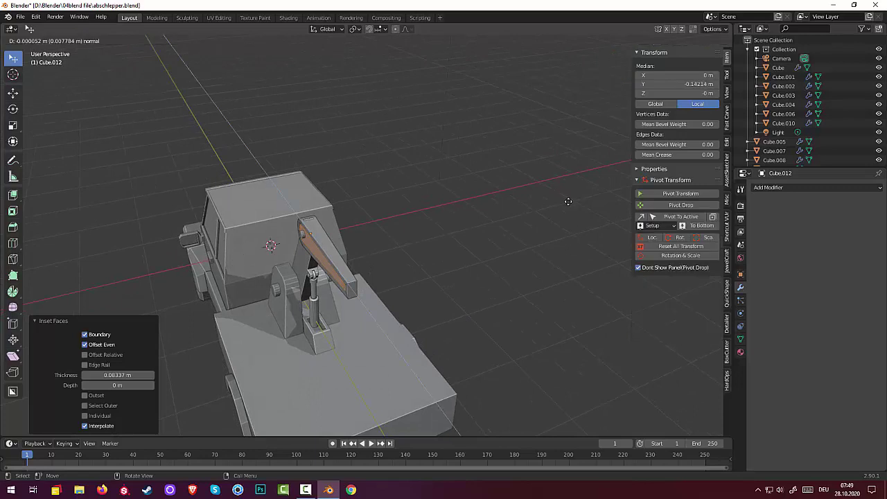
key(s)
key(x)
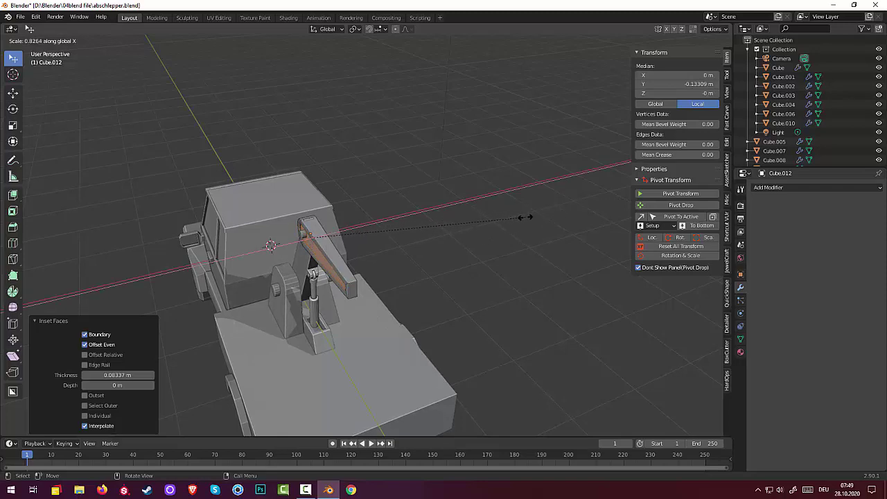
click(524, 217)
key(alt+a)
middle_drag(509, 251, 568, 224)
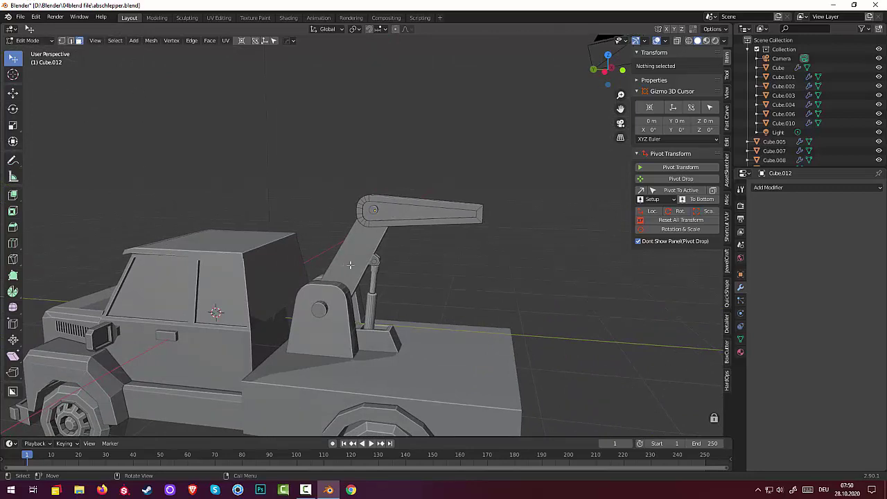
click(28, 41)
click(30, 54)
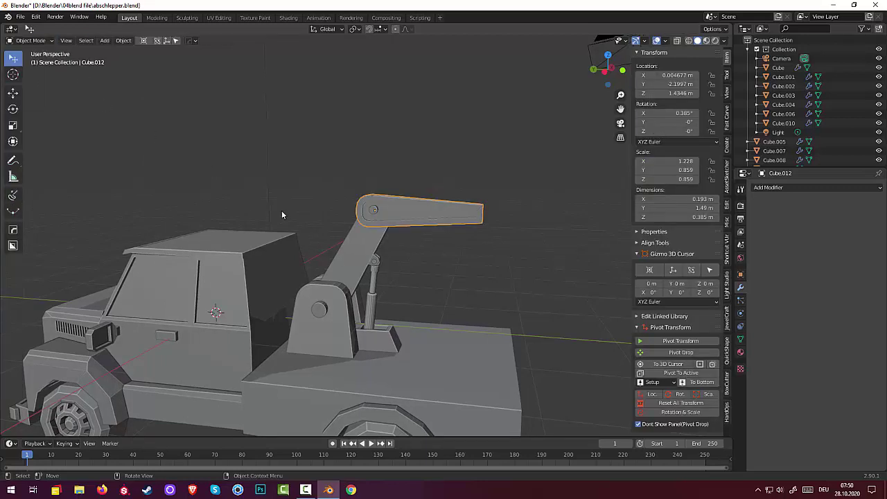
click(361, 260)
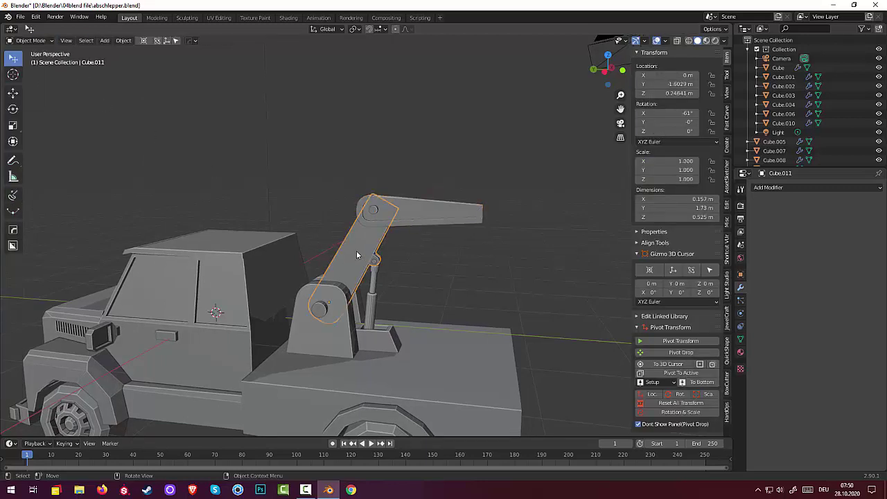
click(46, 42)
click(44, 62)
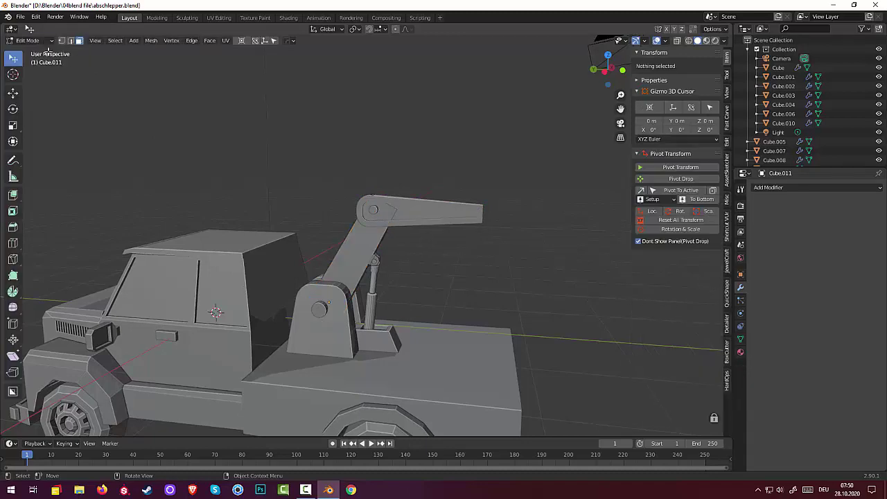
click(79, 41)
click(354, 264)
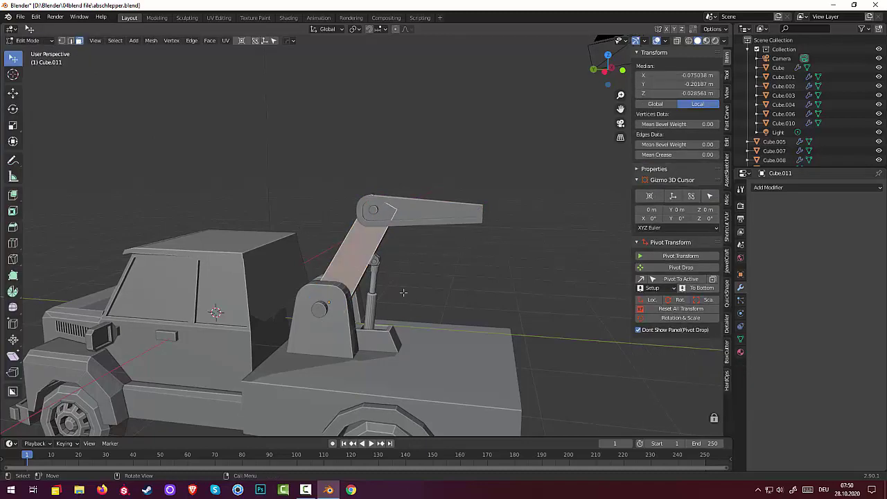
mouse_move(432, 294)
middle_down()
mouse_move(404, 307)
mouse_move(250, 287)
mouse_move(422, 280)
mouse_move(444, 287)
middle_up()
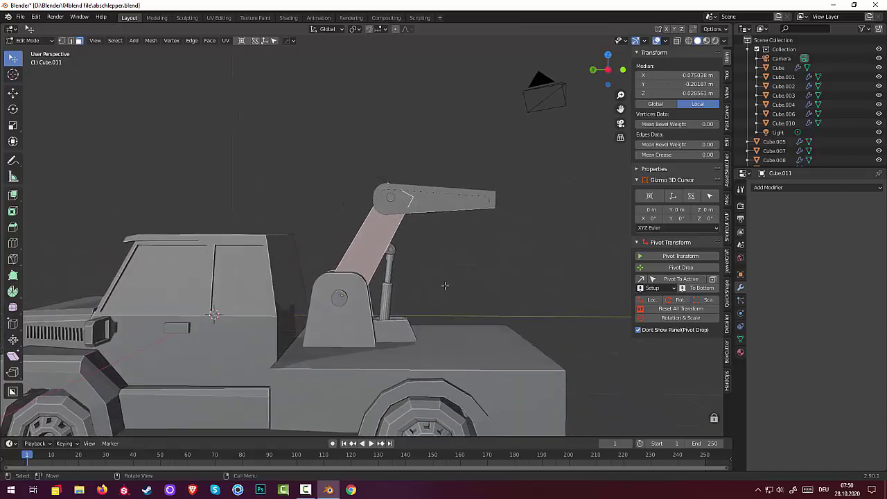
click(513, 274)
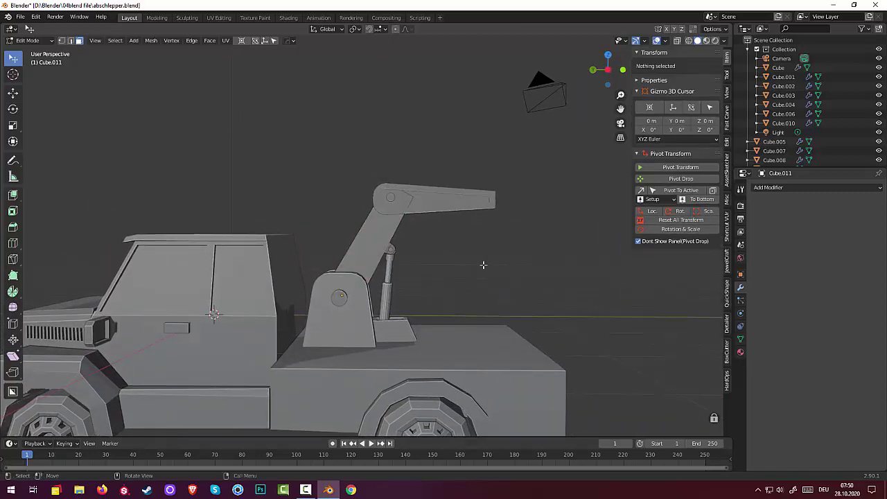
click(35, 42)
click(33, 52)
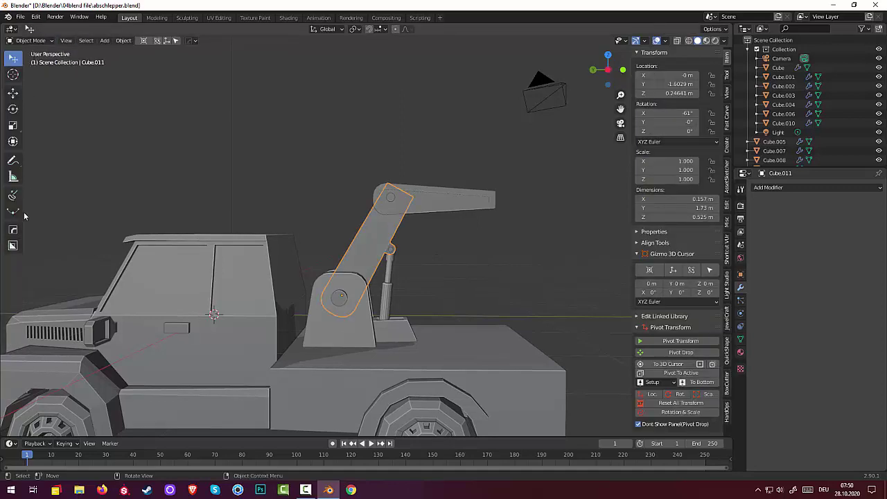
Step: Activate BoxCutter and try to cut a circular hole through the lower arm section
click(14, 246)
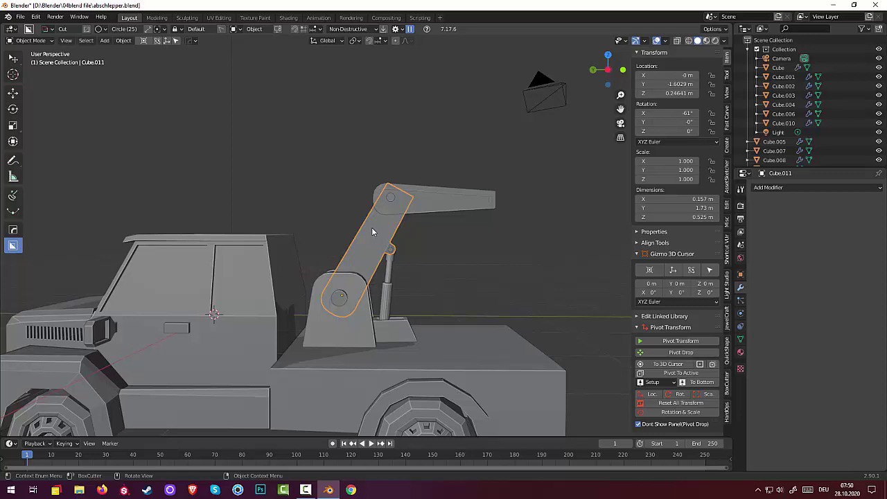
drag(376, 233, 395, 249)
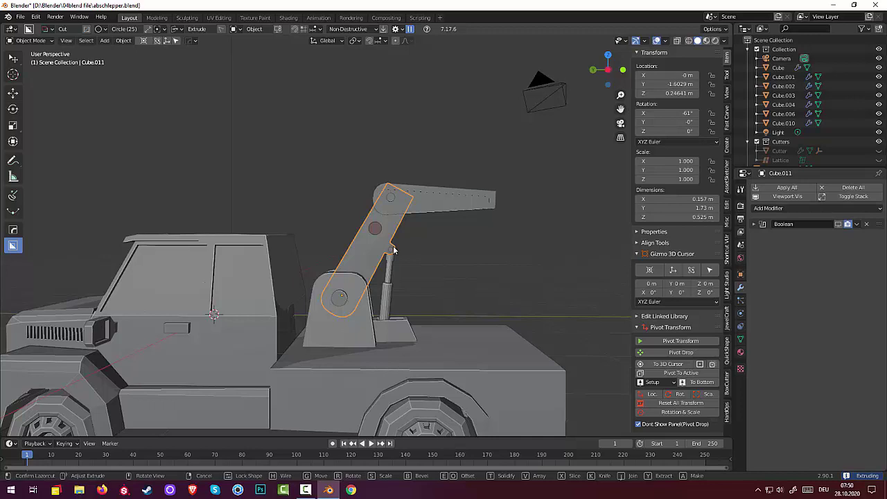
key(Escape)
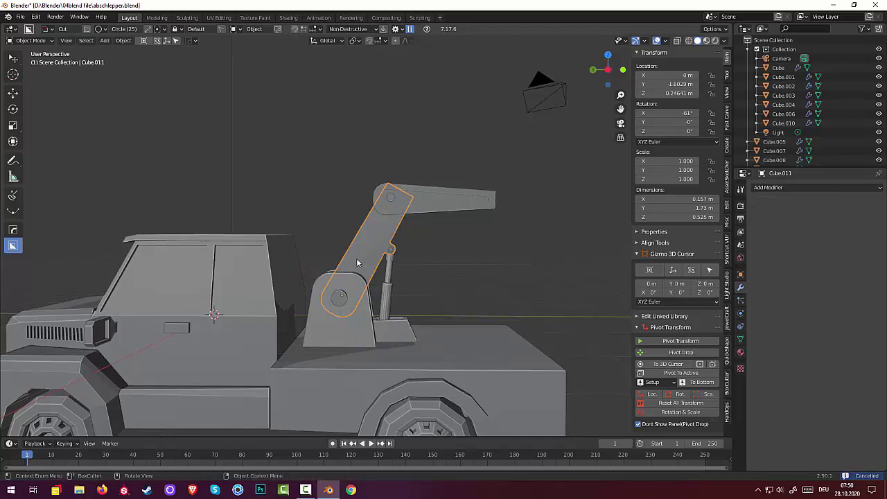
drag(355, 262, 364, 266)
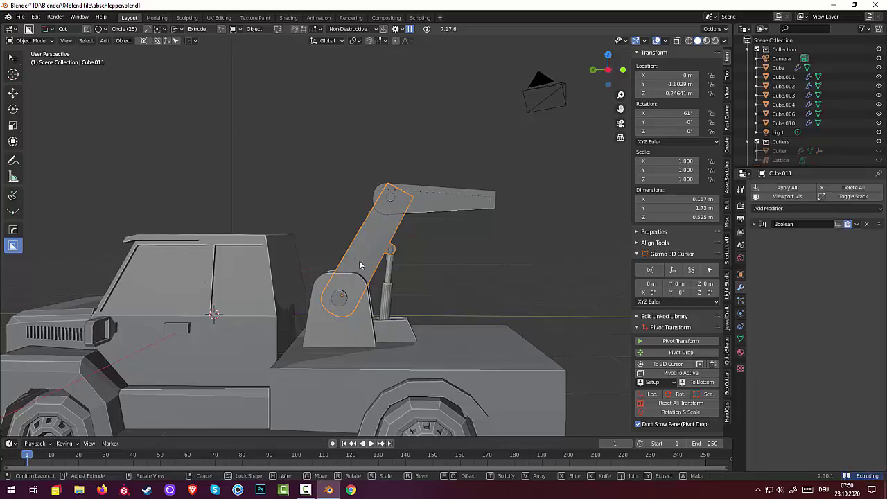
click(359, 263)
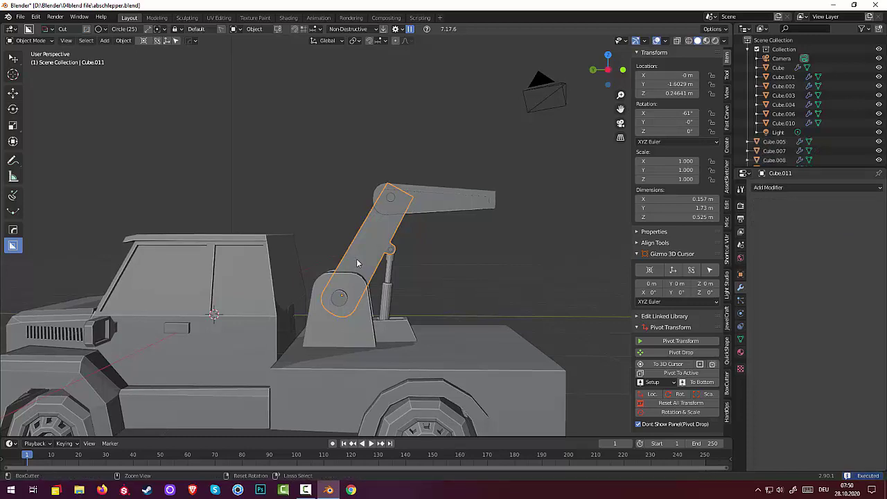
Step: Cut a row of three circular holes through the lower arm section, using a BoxCutter circle with a linear array along the arm
click(365, 266)
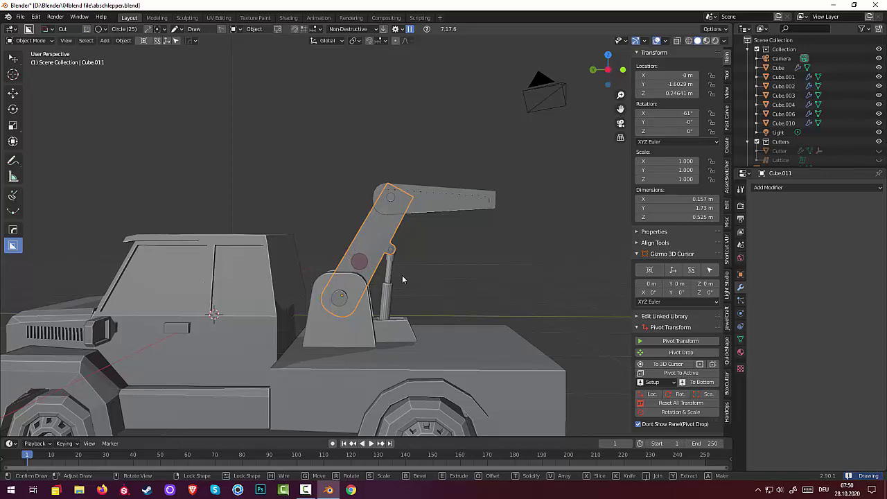
click(401, 279)
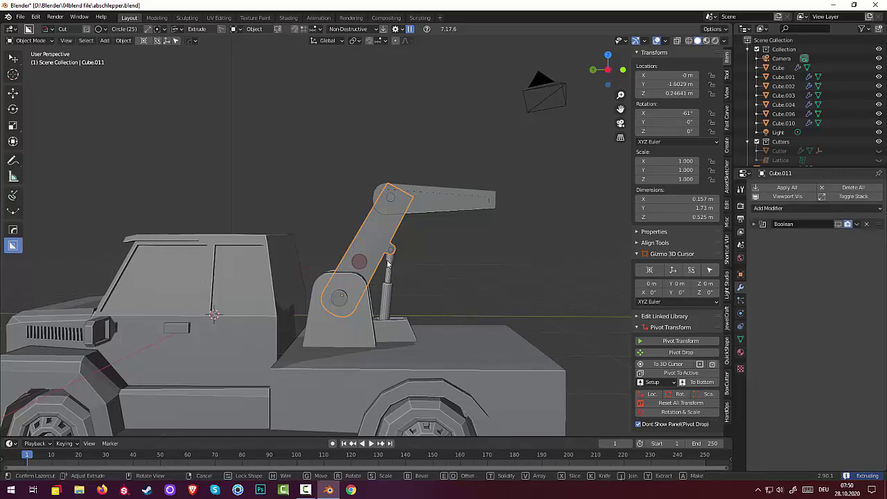
key(v)
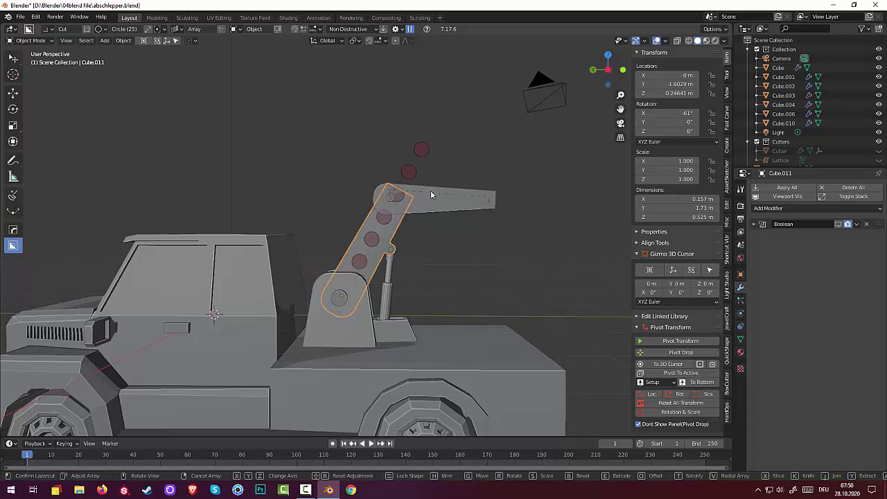
scroll(431, 196, down, 2)
scroll(430, 196, up, 1)
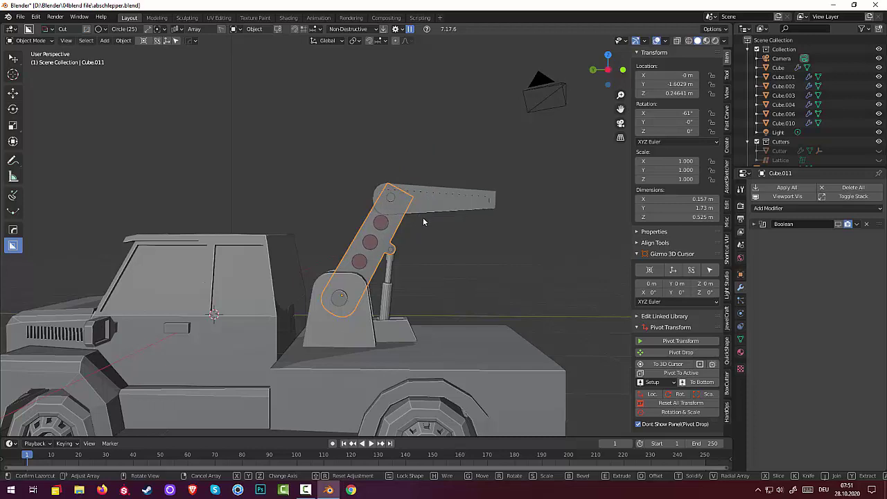
click(420, 223)
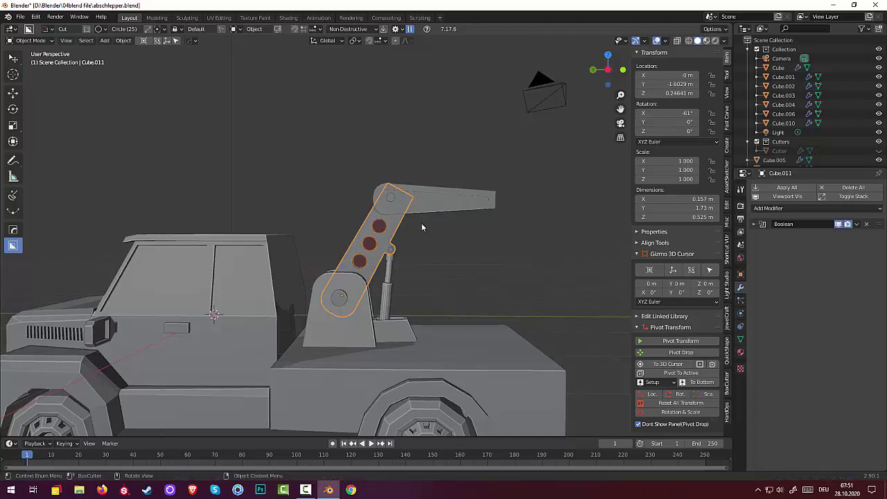
mouse_move(429, 229)
middle_down()
mouse_move(450, 246)
mouse_move(533, 258)
mouse_move(650, 235)
mouse_move(461, 248)
mouse_move(418, 239)
mouse_move(432, 232)
mouse_move(431, 244)
middle_up()
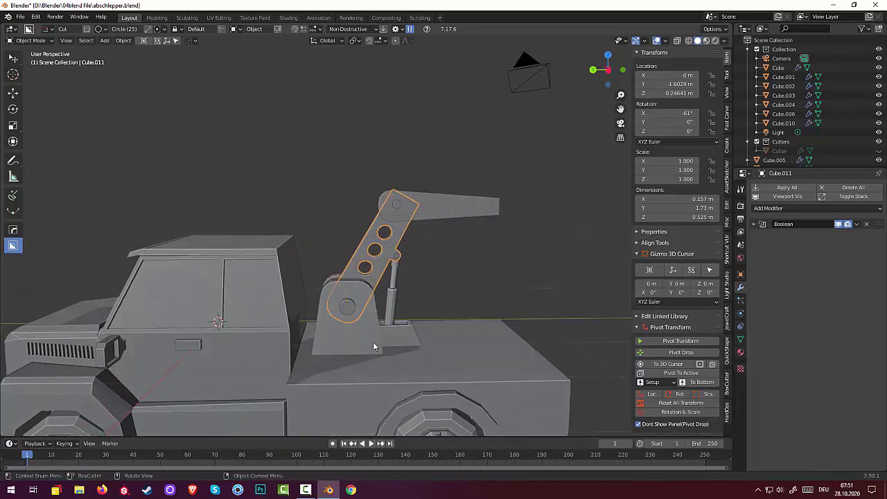
Step: In Edit Mode, bevel the outer edge running up and over one side plate of the arm's base bracket by about 0.028 m
click(374, 344)
middle_drag(374, 344, 345, 387)
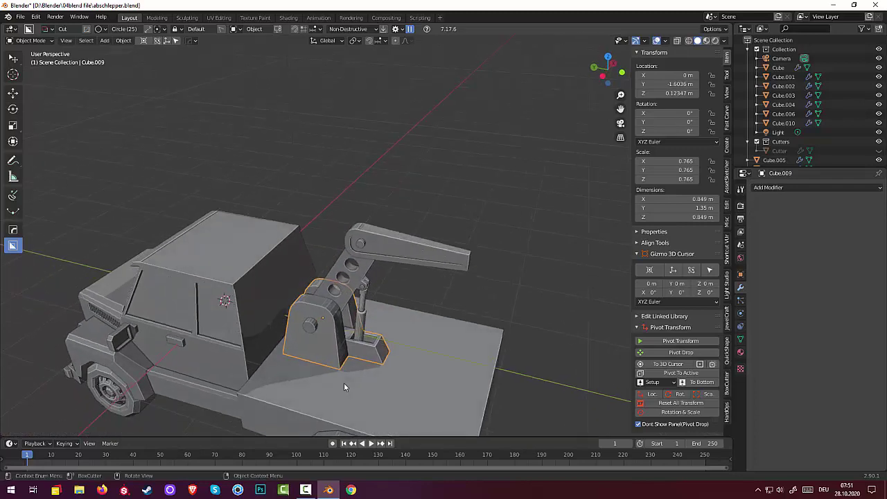
click(43, 41)
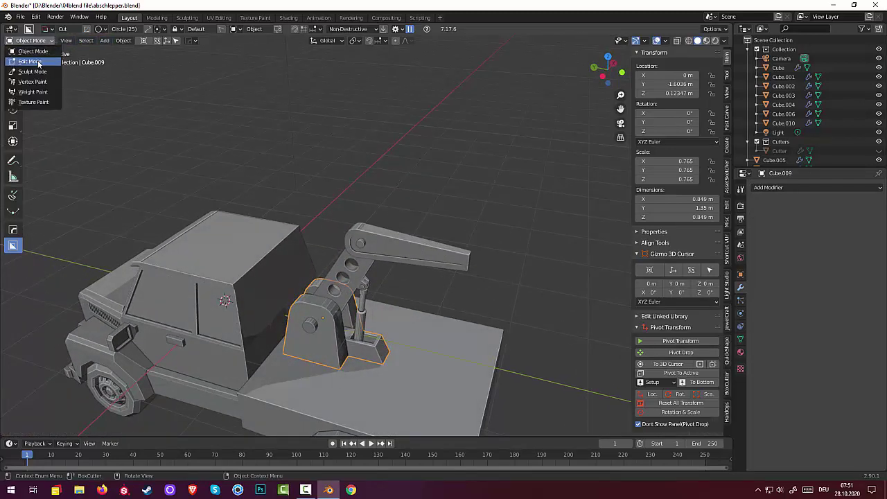
click(34, 61)
click(310, 305)
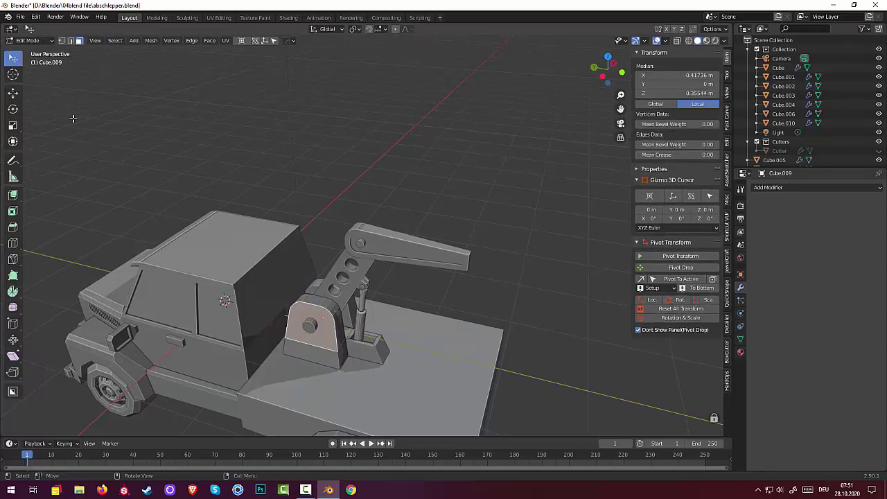
click(71, 41)
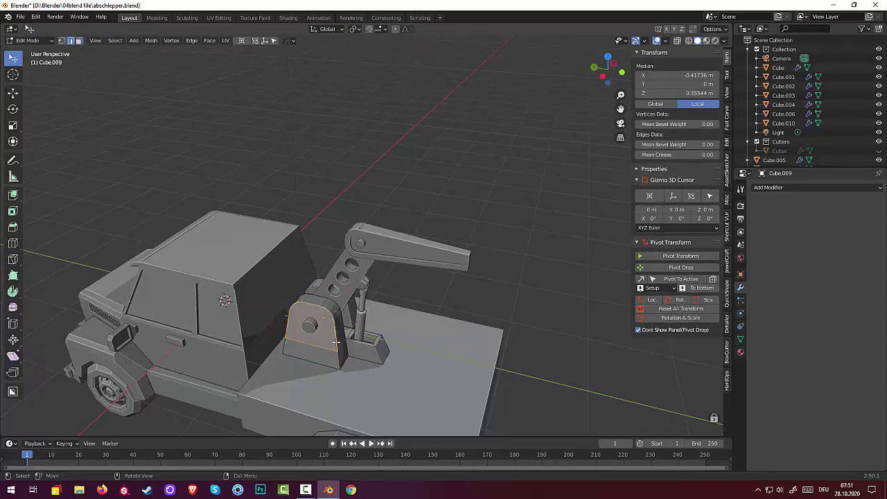
click(338, 366)
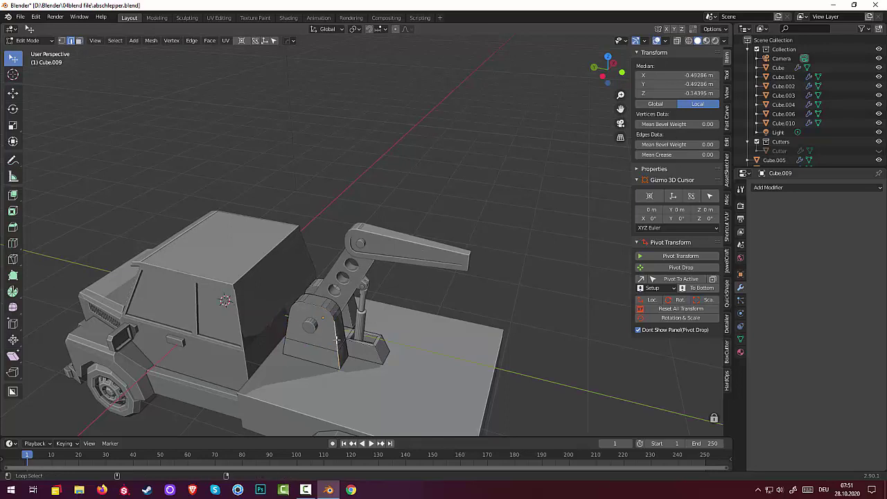
alt+click(336, 335)
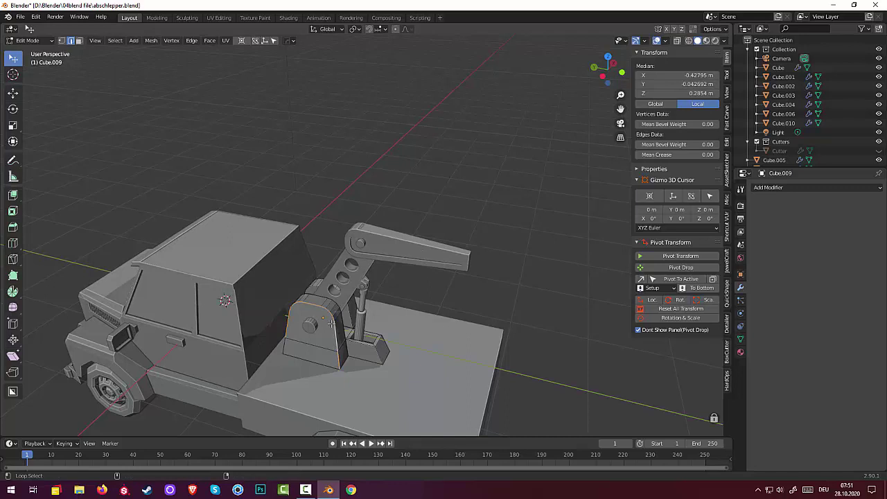
alt+click(284, 348)
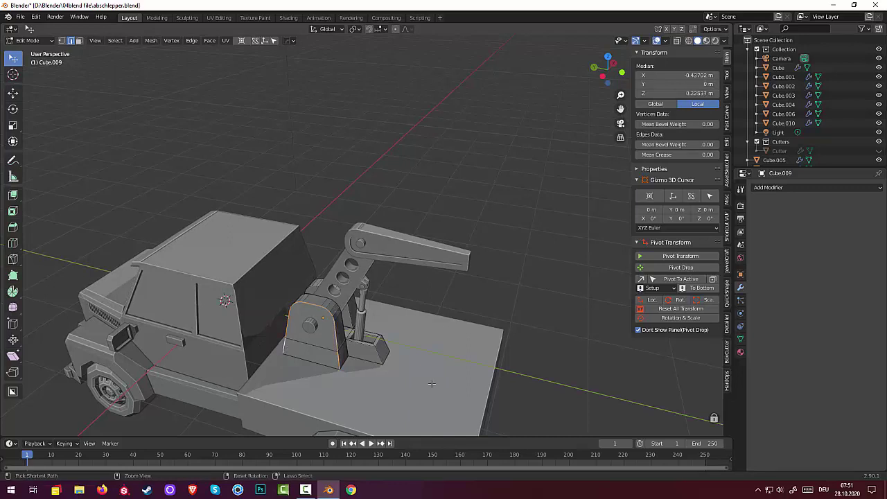
key(ctrl+b)
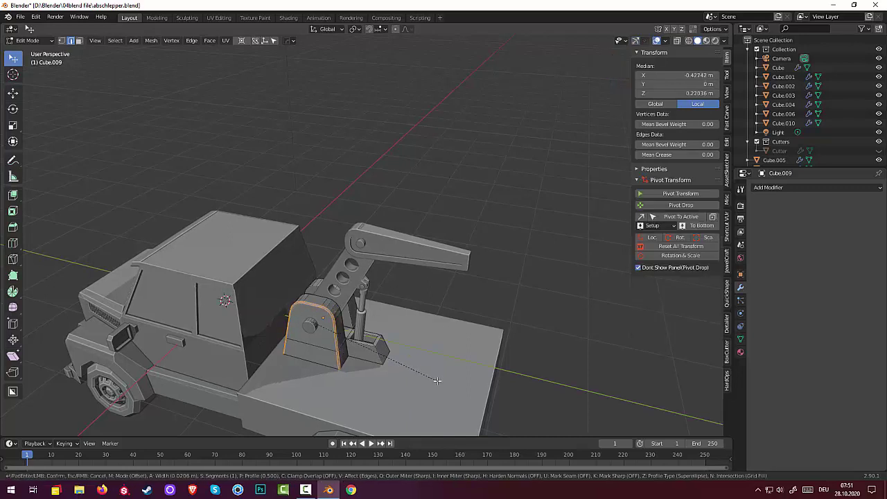
click(437, 380)
Step: Bevel the matching outer edge on the bracket's opposite side plate by about 0.056 m and return to Object Mode
scroll(449, 375, down, 3)
middle_drag(450, 375, 319, 348)
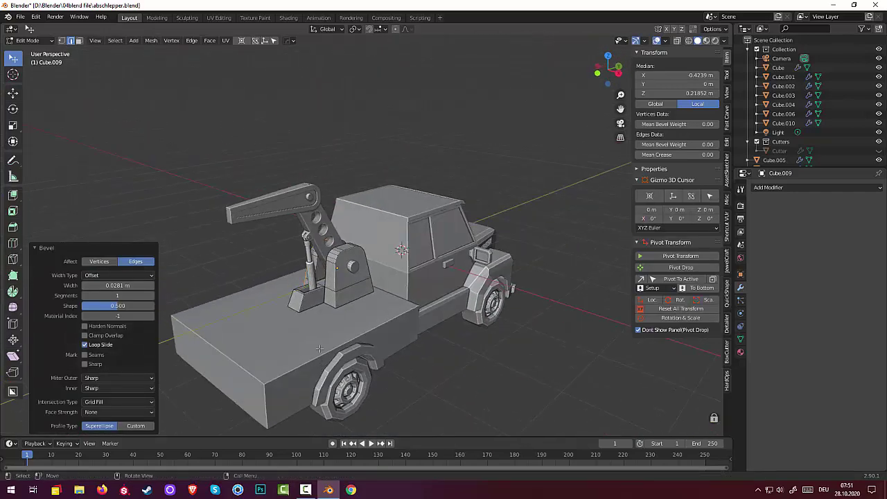
click(335, 287)
alt+click(335, 287)
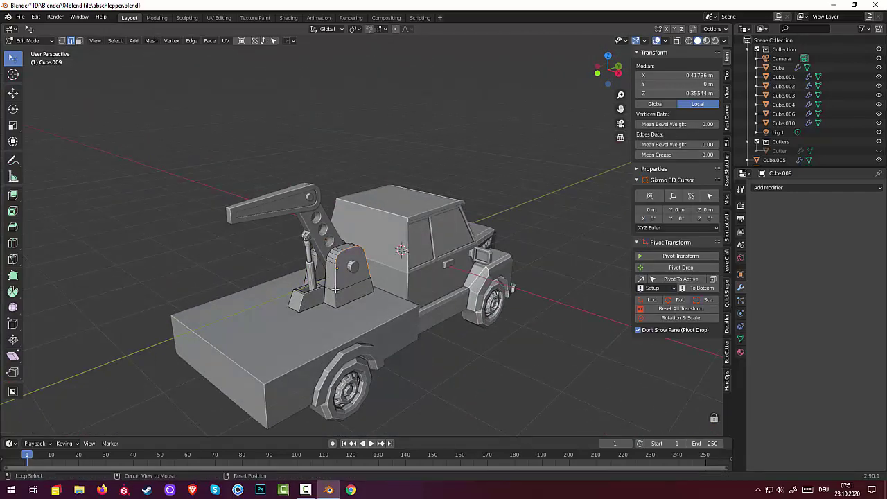
alt+click(374, 294)
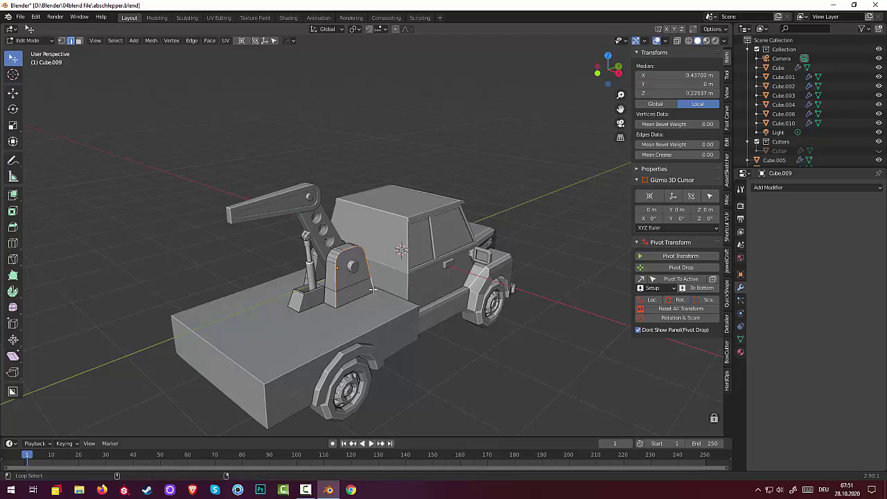
key(ctrl+b)
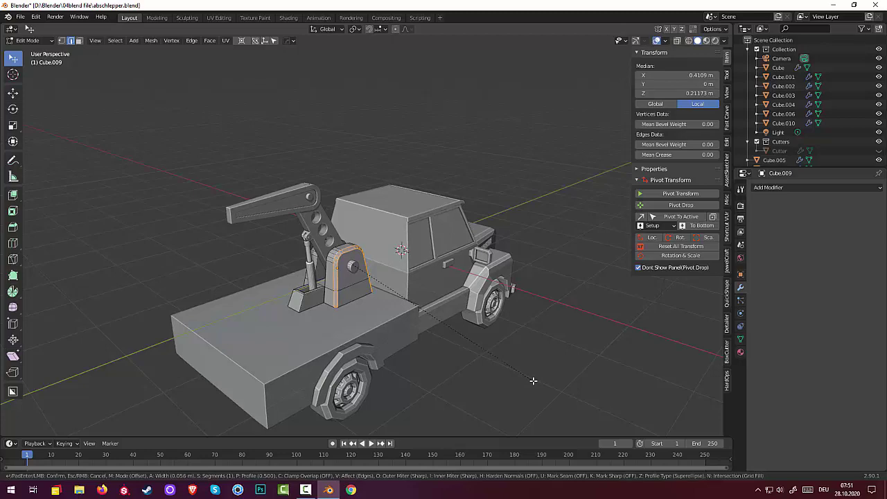
click(533, 381)
key(alt+a)
middle_drag(524, 381, 612, 366)
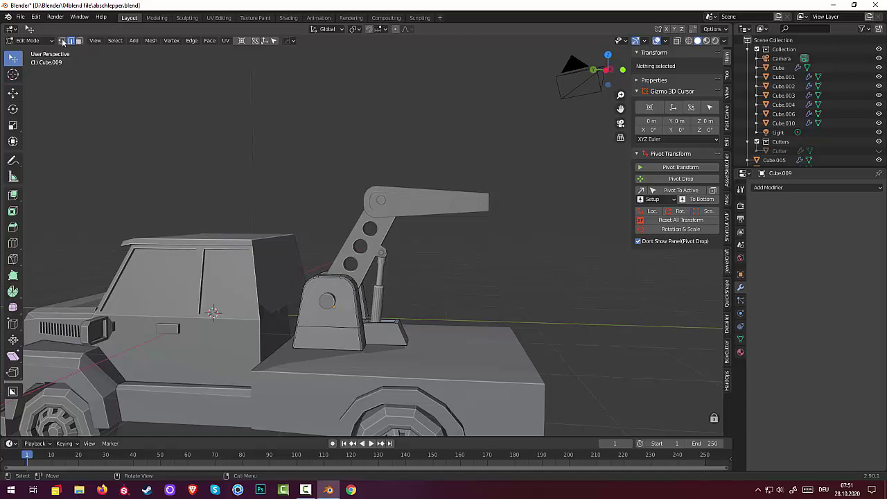
click(29, 41)
click(35, 52)
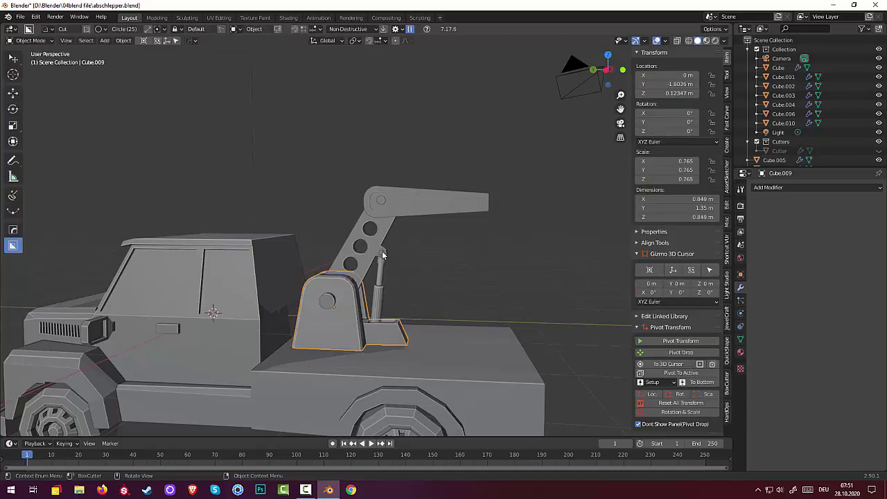
Step: Put the small pin at the hydraulic cylinder's upper joint into a new collection and try moving it down the cylinder
click(382, 254)
key(ctrl)
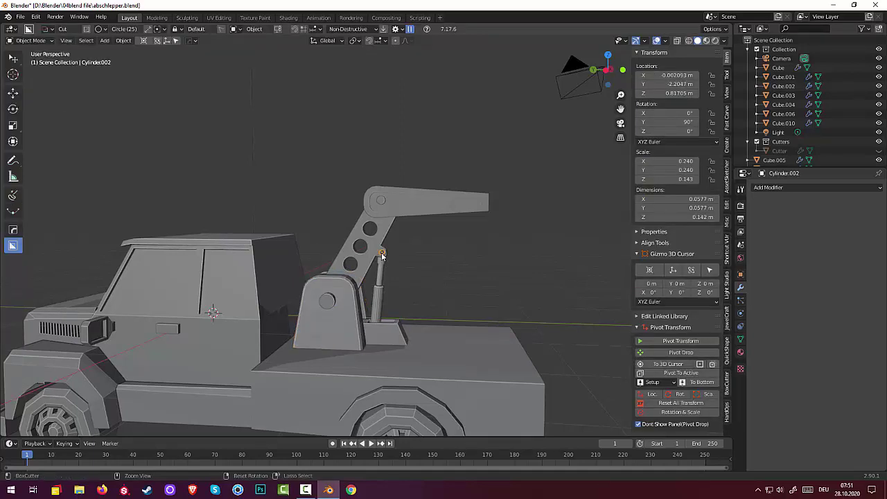
key(ctrl+g)
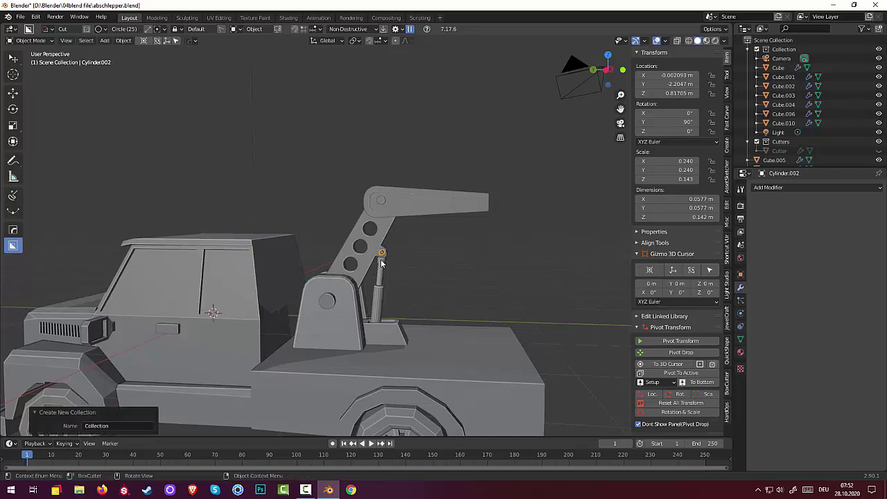
scroll(432, 270, up, 4)
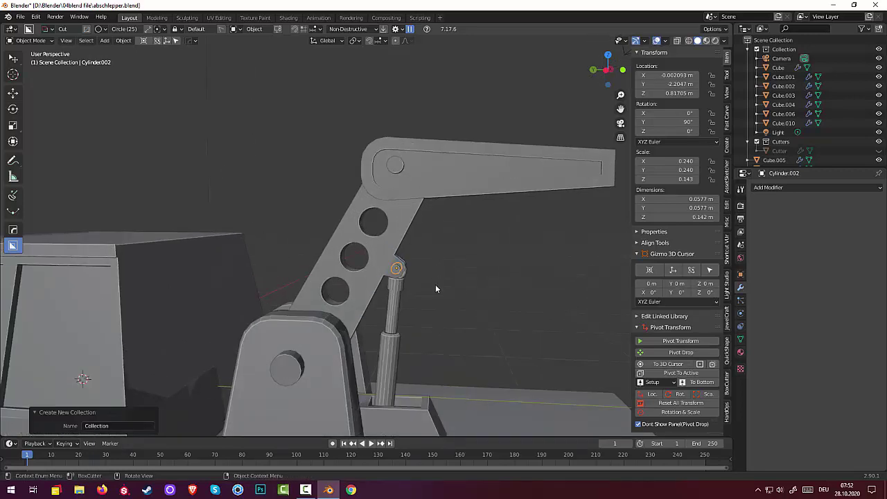
middle_drag(434, 300, 393, 304)
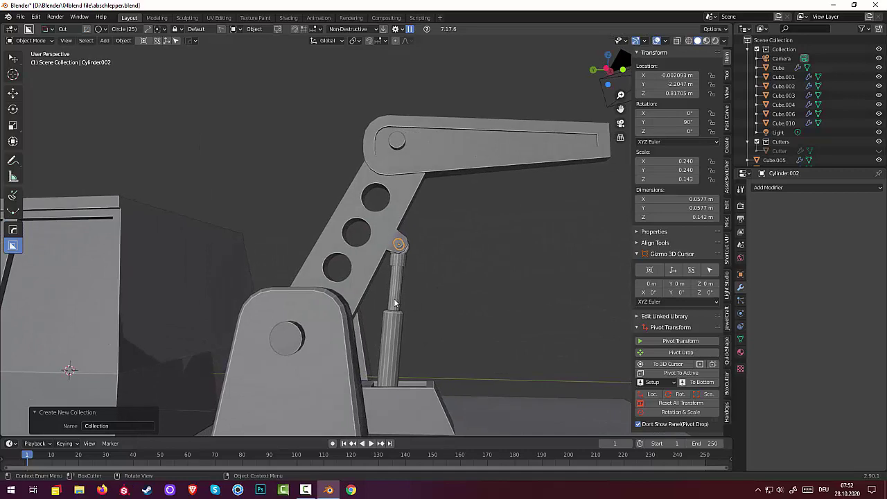
key(g)
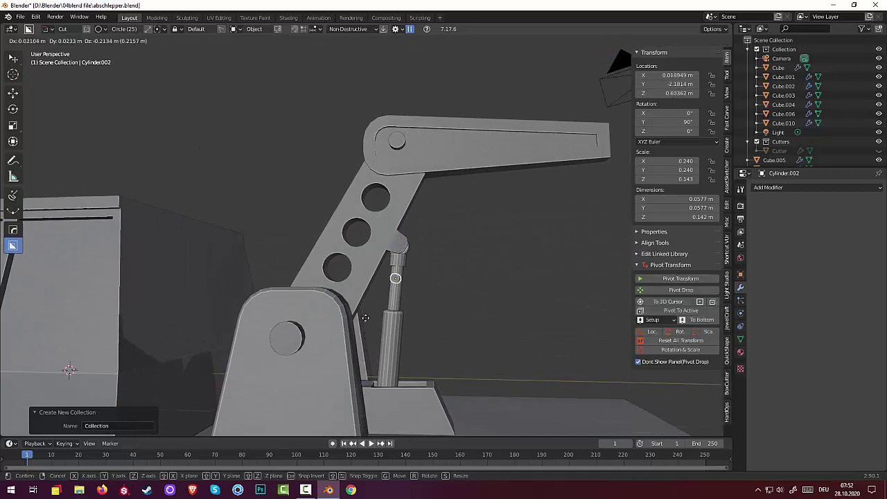
click(366, 319)
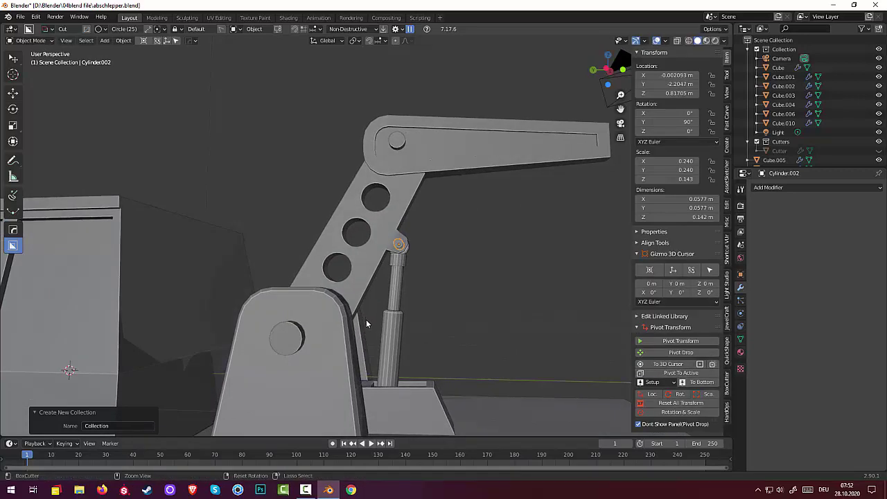
Step: Duplicate the hydraulic cylinder's upper pin, place the copy at the lower bracket, and scale it up uniformly by about 1.78
key(shift+d)
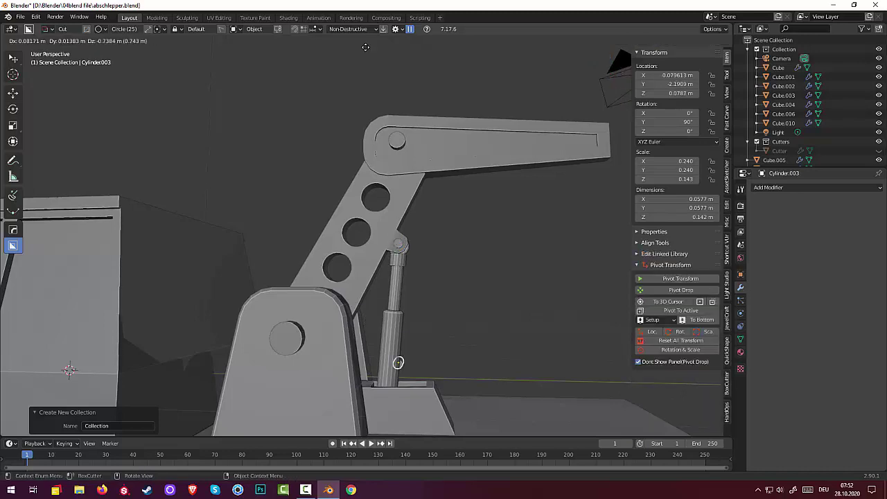
click(352, 80)
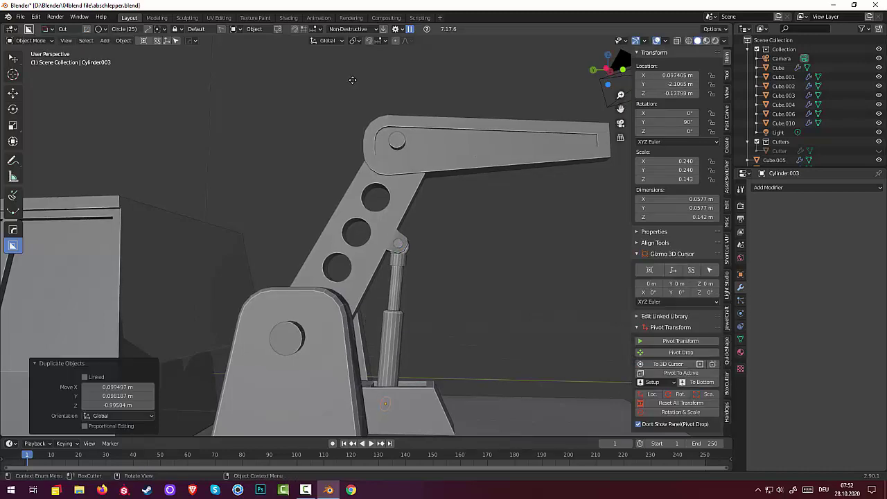
middle_drag(407, 134, 335, 162)
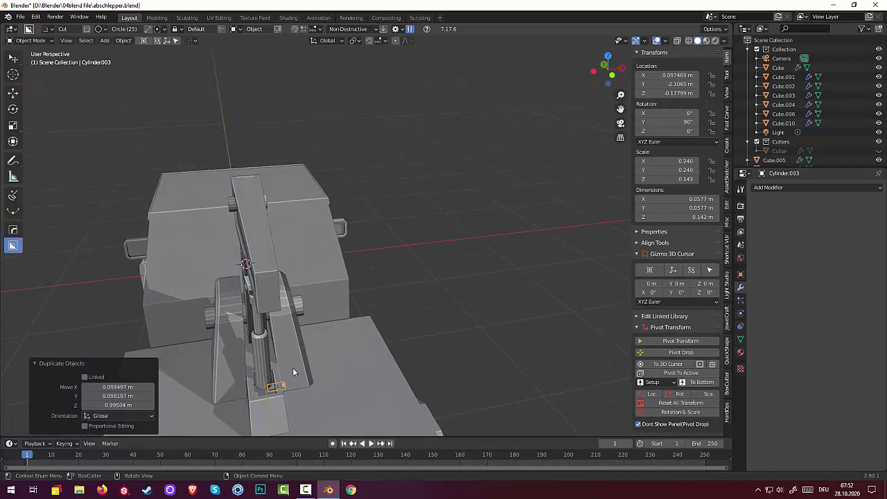
key(s)
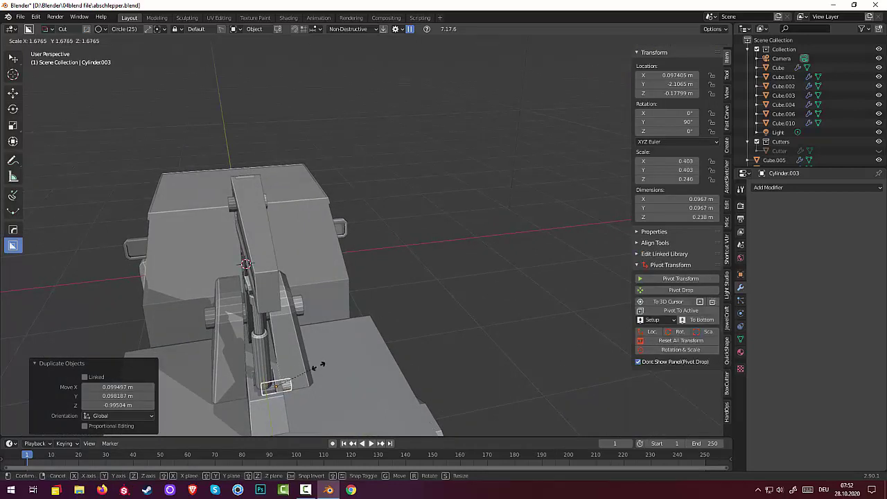
click(322, 377)
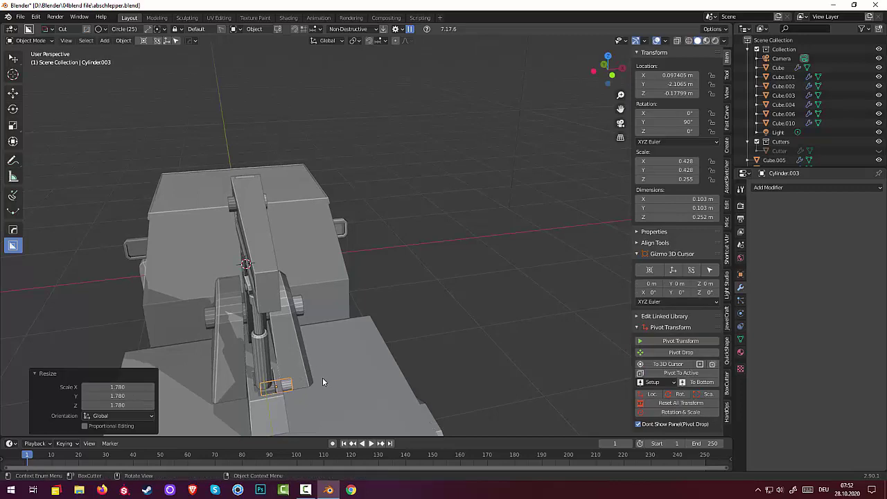
middle_drag(320, 379, 309, 384)
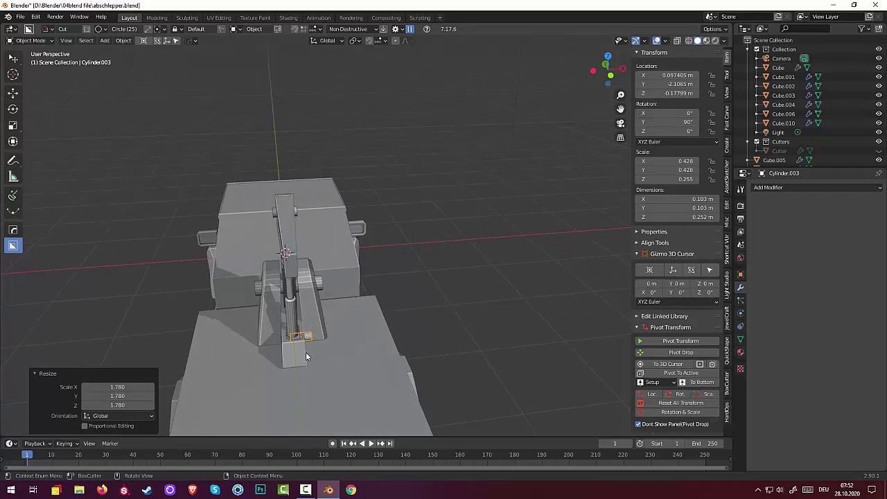
Step: Shift the lower pin about -0.105 m along X to centre it in the bracket, and lengthen it along X through both sides
key(g)
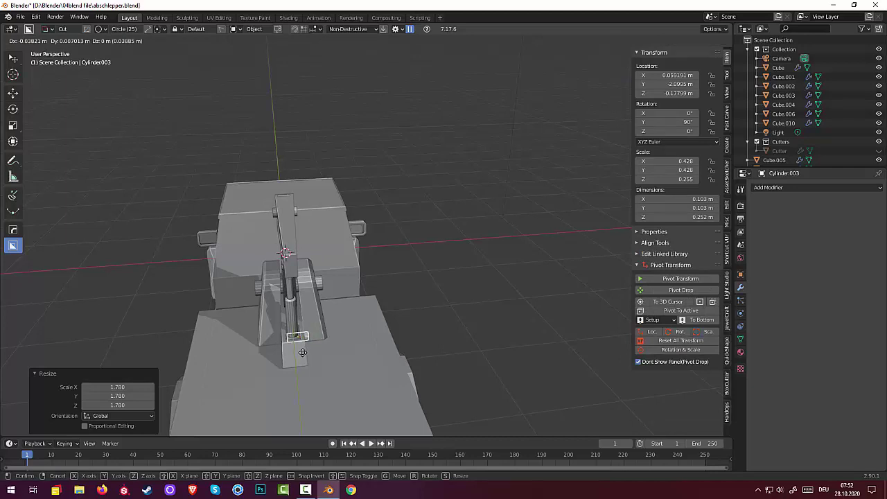
key(x)
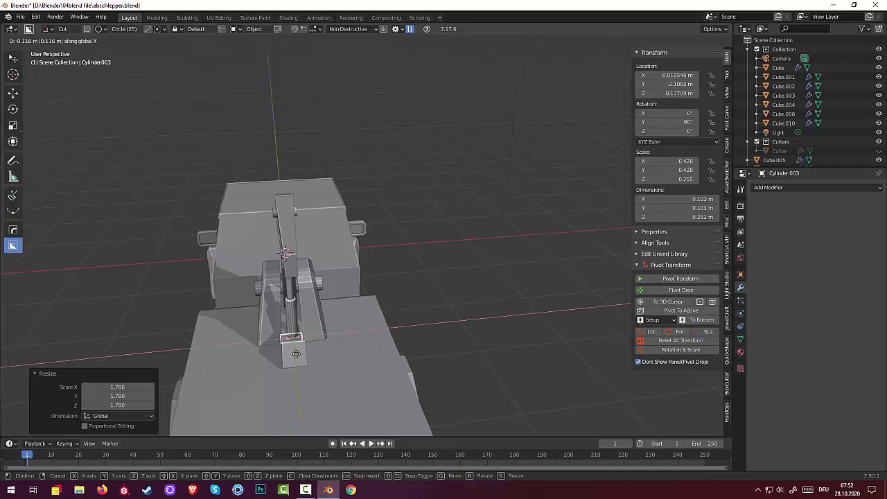
click(297, 355)
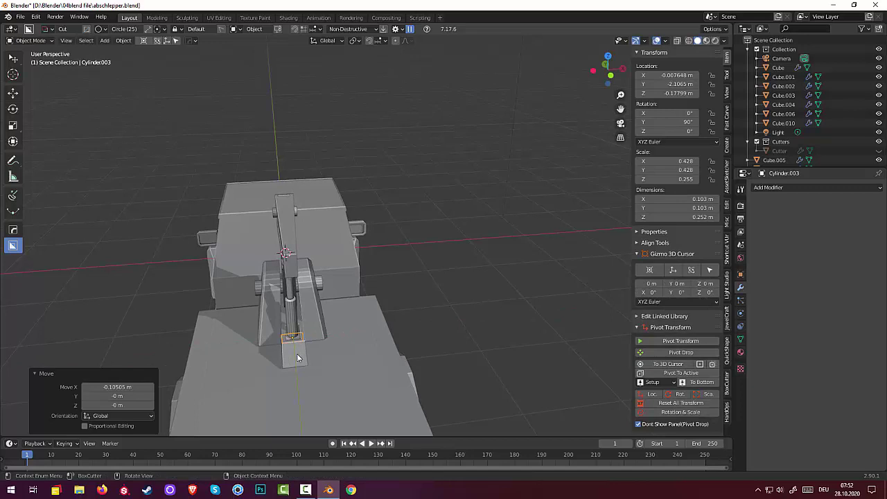
key(s)
key(x)
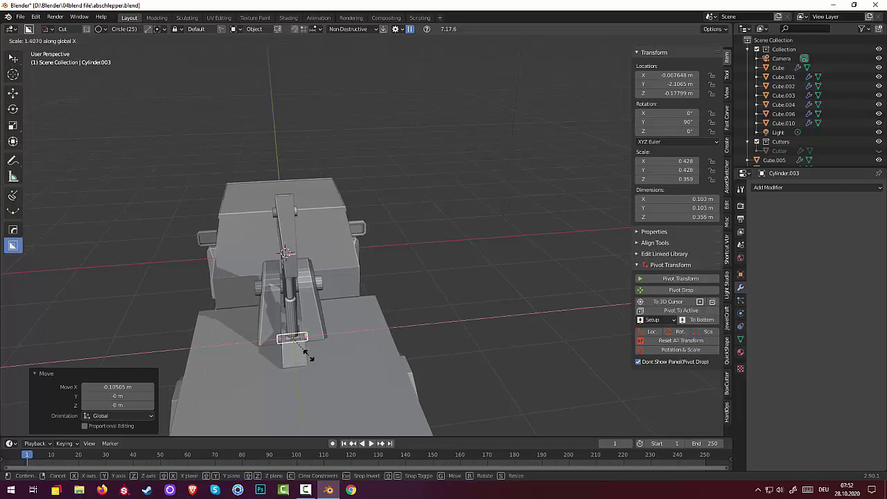
click(302, 354)
mouse_move(329, 371)
middle_down()
mouse_move(402, 358)
mouse_move(427, 336)
mouse_move(423, 327)
mouse_move(348, 368)
mouse_move(324, 402)
mouse_move(302, 388)
mouse_move(320, 373)
middle_up()
click(342, 373)
middle_drag(333, 336, 323, 414)
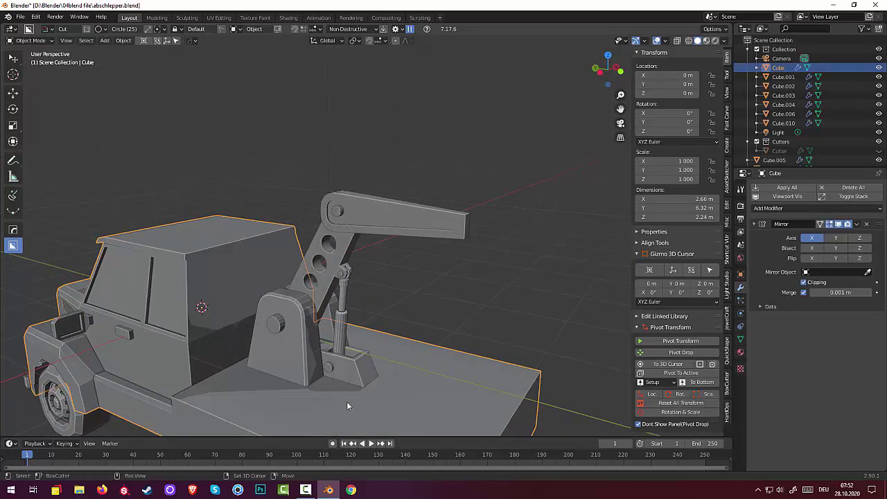
Step: Add a 32-vertex mesh circle with 1 m radius and raise it about 1.71 m along Z above the cab
key(shift+a)
mouse_move(348, 405)
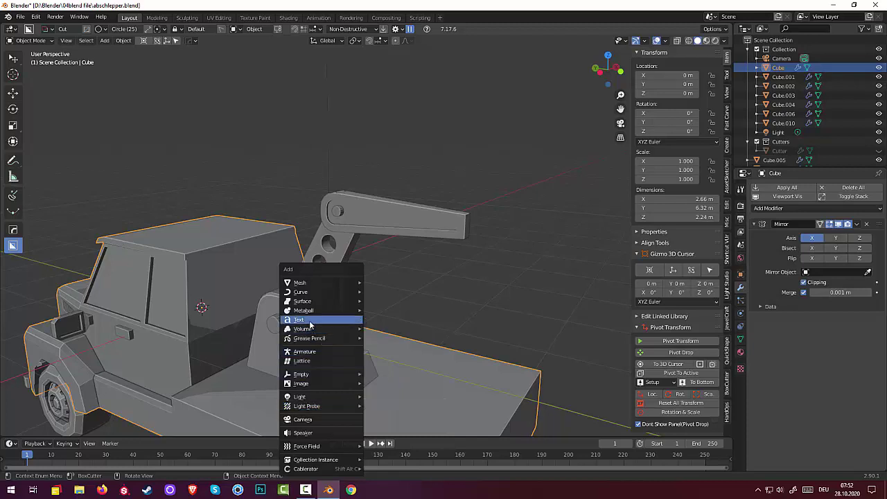
mouse_move(305, 286)
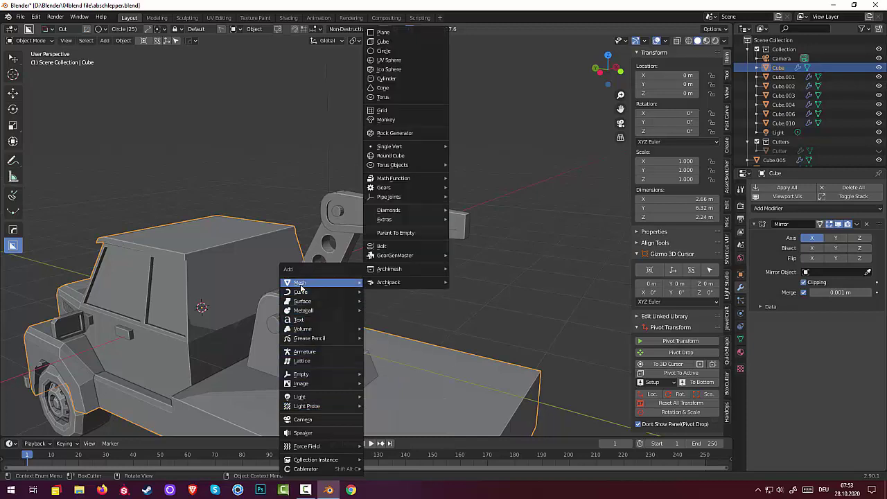
click(378, 52)
mouse_move(378, 169)
middle_down()
mouse_move(408, 156)
mouse_move(374, 185)
middle_up()
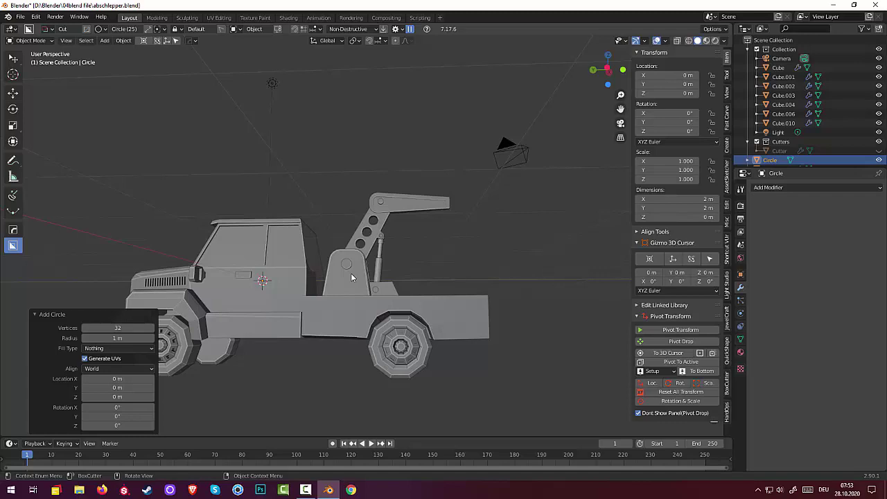
key(g)
key(z)
click(348, 191)
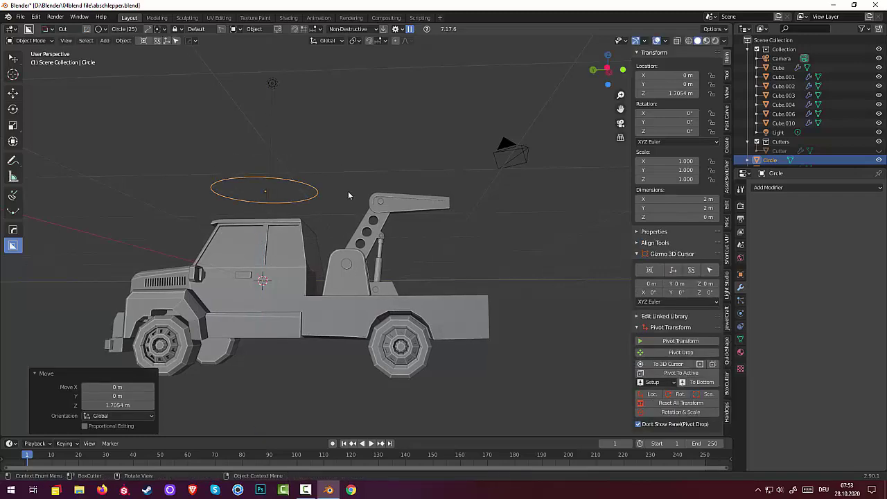
Step: Scale the circle down uniformly to about 0.608, giving a diameter of about 1.22 m
middle_drag(348, 190, 289, 291)
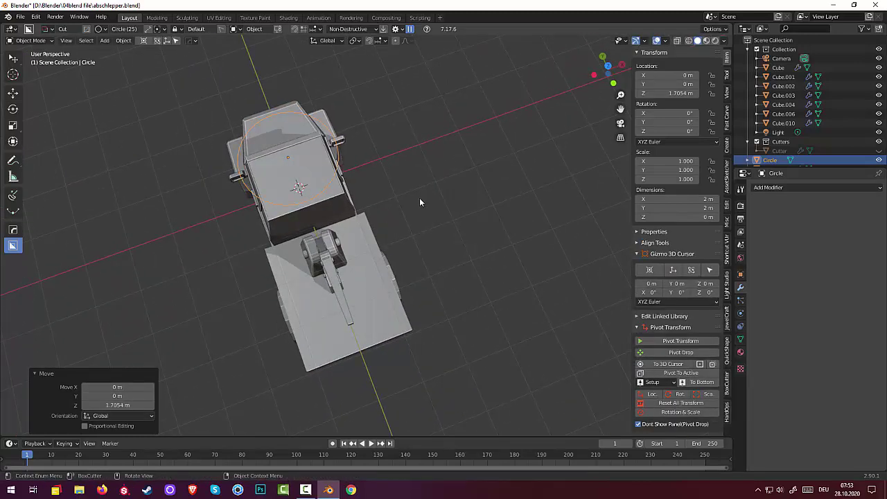
key(s)
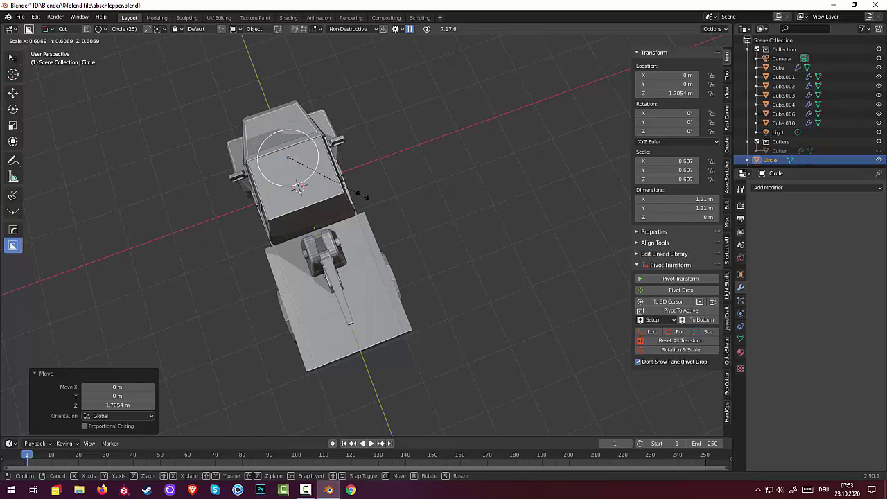
click(363, 199)
middle_drag(362, 200, 463, 131)
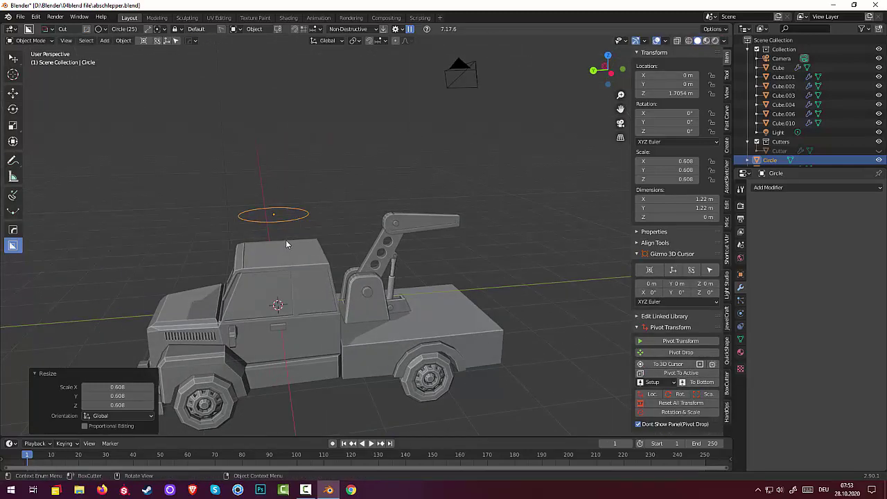
Step: In Edit Mode, fill the circle with a face, extrude it upward about 0.084 m into a disc, and return to Object Mode
click(35, 41)
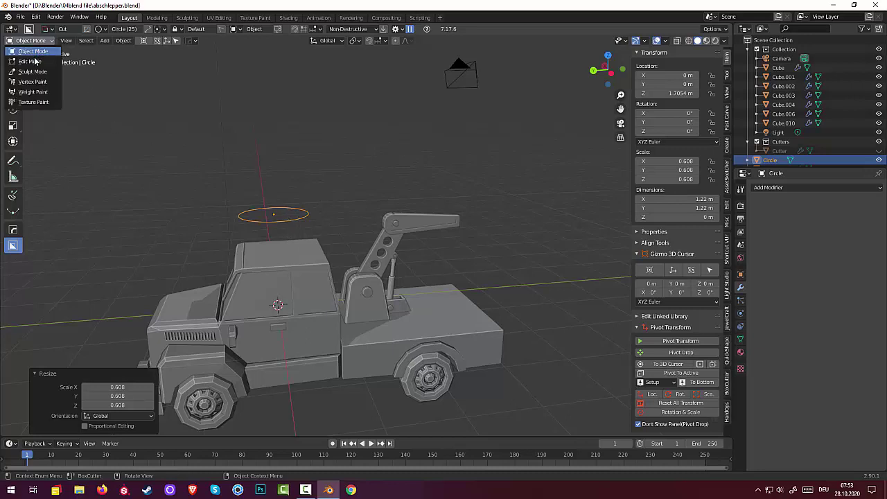
click(29, 61)
key(f)
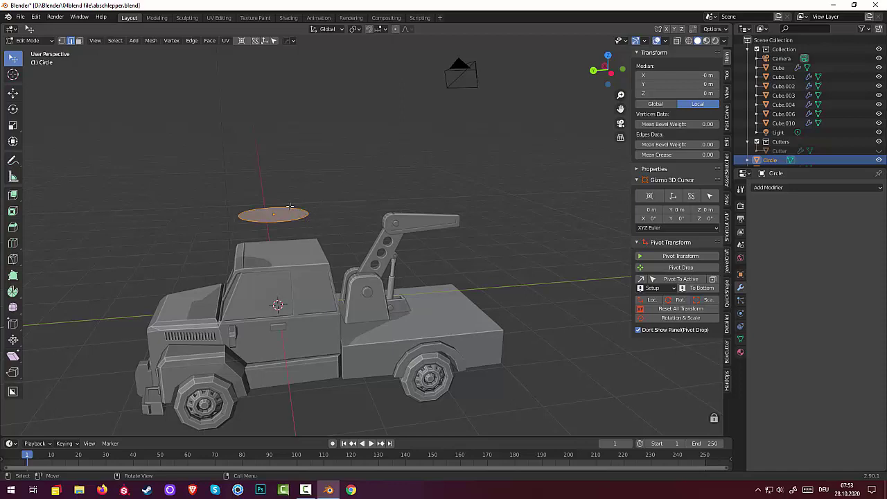
key(e)
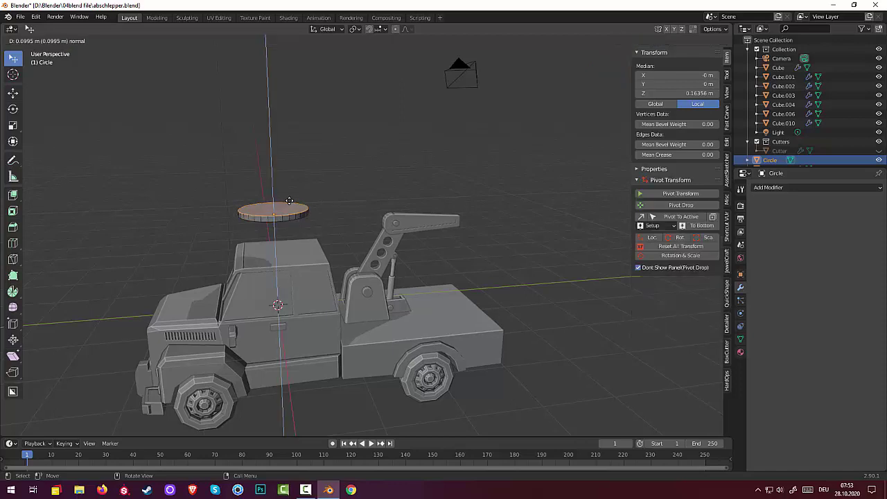
click(289, 202)
middle_drag(288, 203, 300, 219)
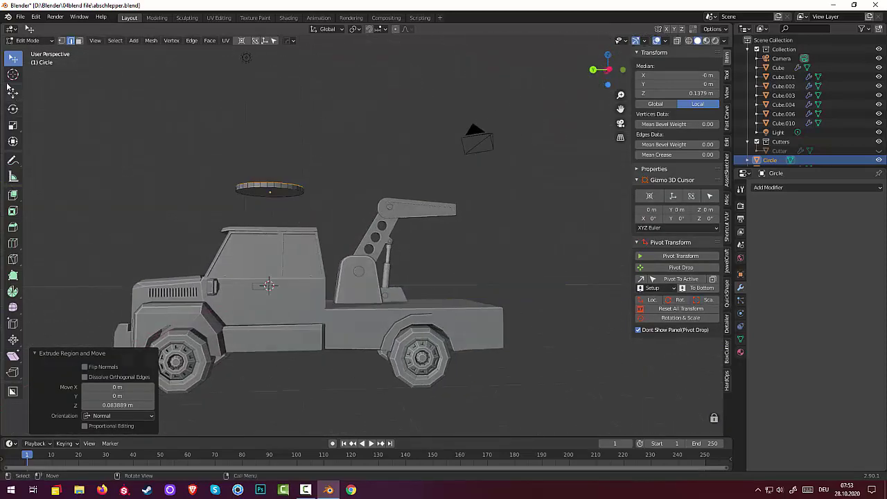
click(33, 41)
click(33, 61)
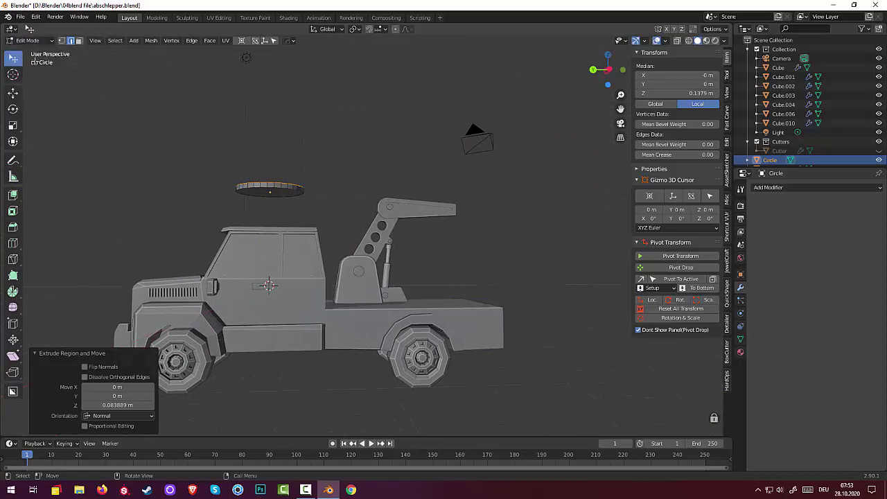
click(30, 43)
click(31, 51)
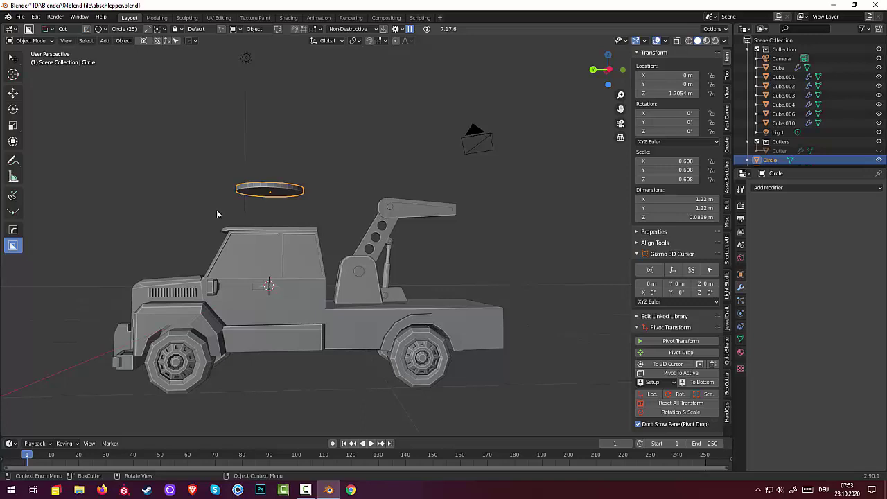
Step: In the right orthographic view, move the disc under the crane's base, about -1.80 m in Y and -2.07 m in Z
key(KP_3)
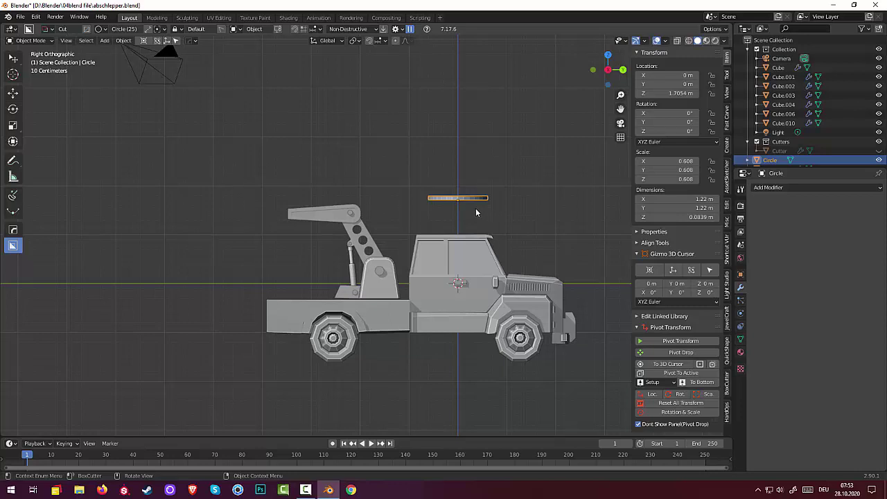
key(g)
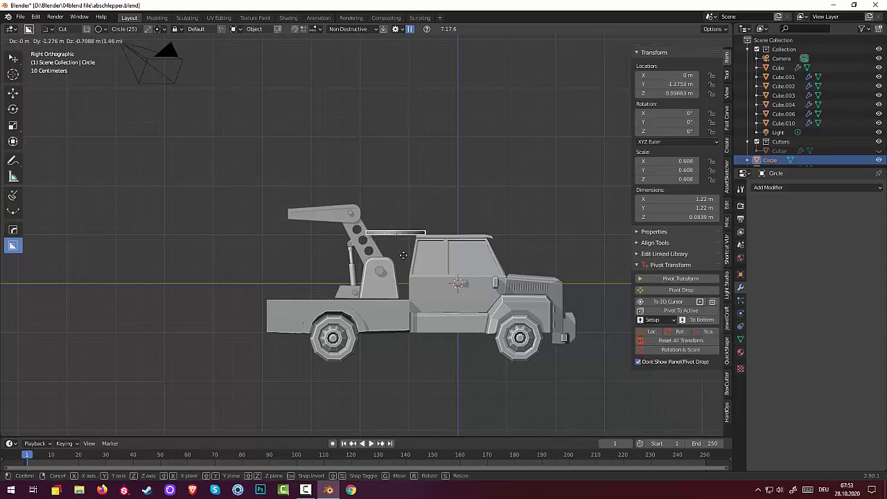
click(388, 309)
middle_drag(440, 330, 646, 328)
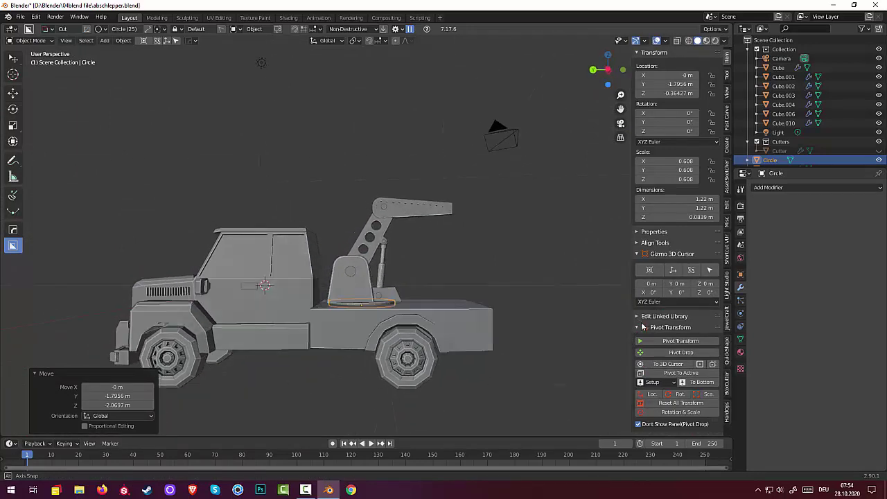
Step: Select all the crane parts, including base bracket, arm sections, cylinder and pins, and raise them about 0.06 m along Z
click(358, 277)
shift+click(357, 276)
shift+click(376, 234)
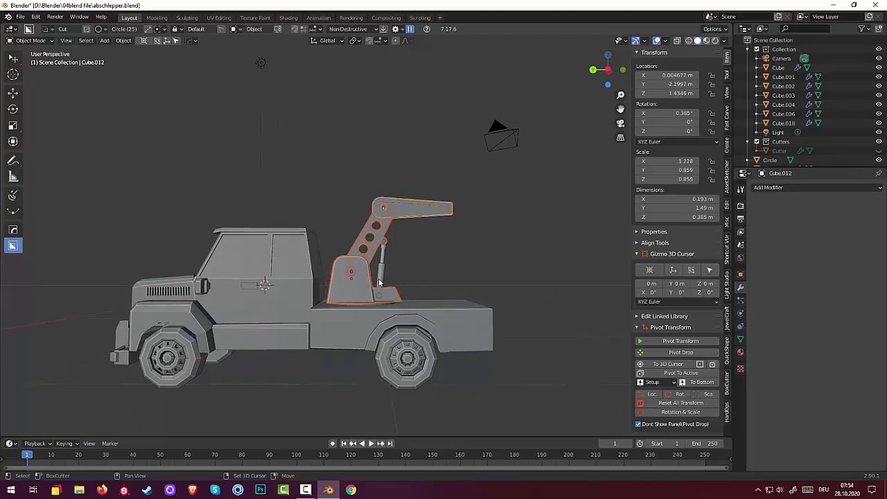
shift+click(383, 250)
shift+click(388, 263)
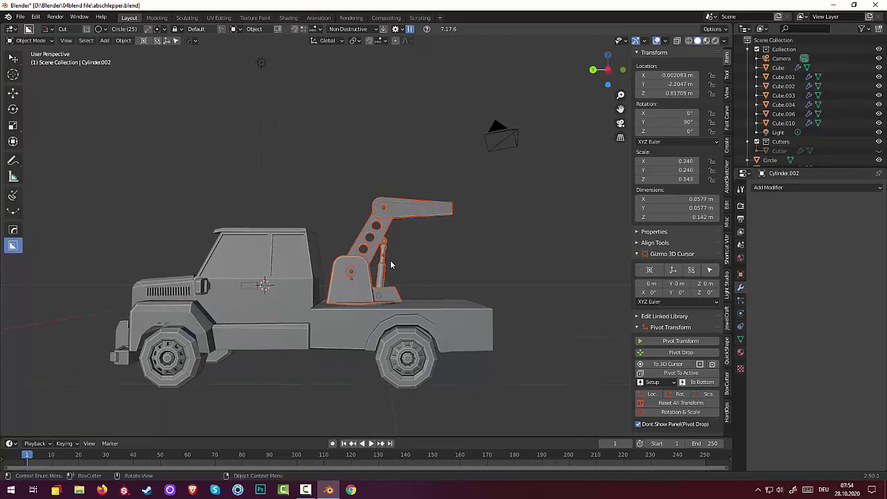
middle_drag(388, 264, 329, 303)
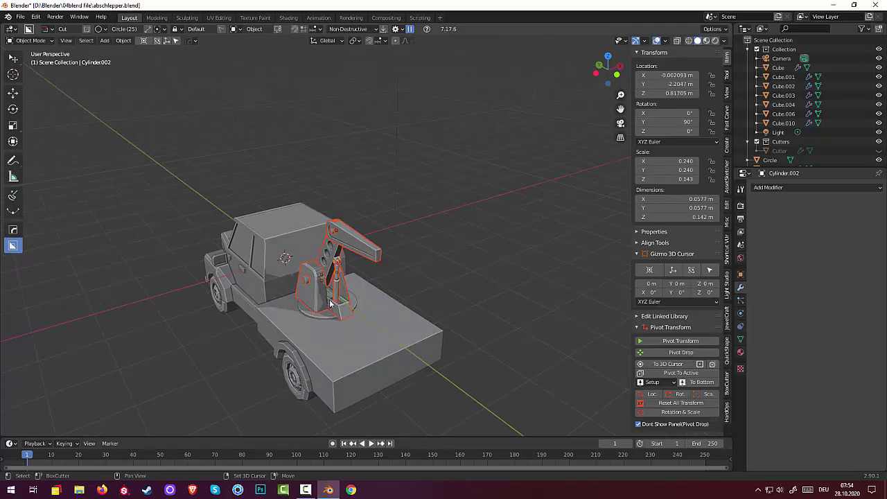
shift+click(338, 267)
middle_drag(339, 267, 393, 246)
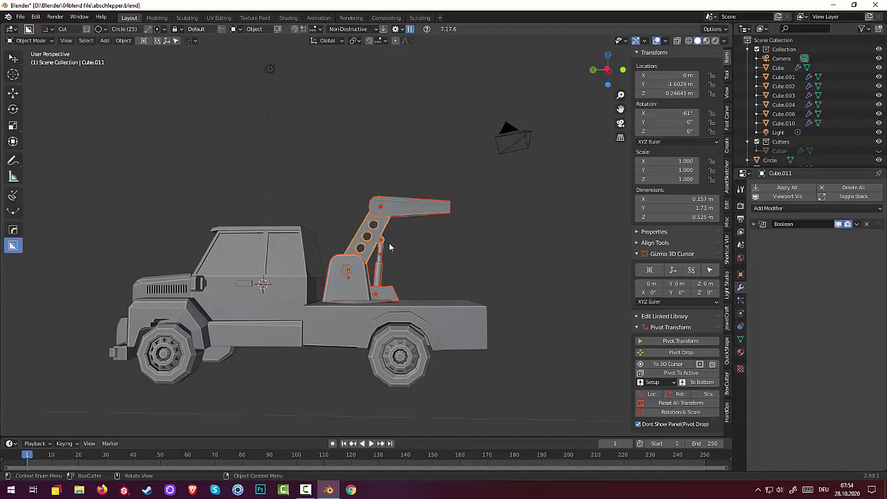
key(g)
key(z)
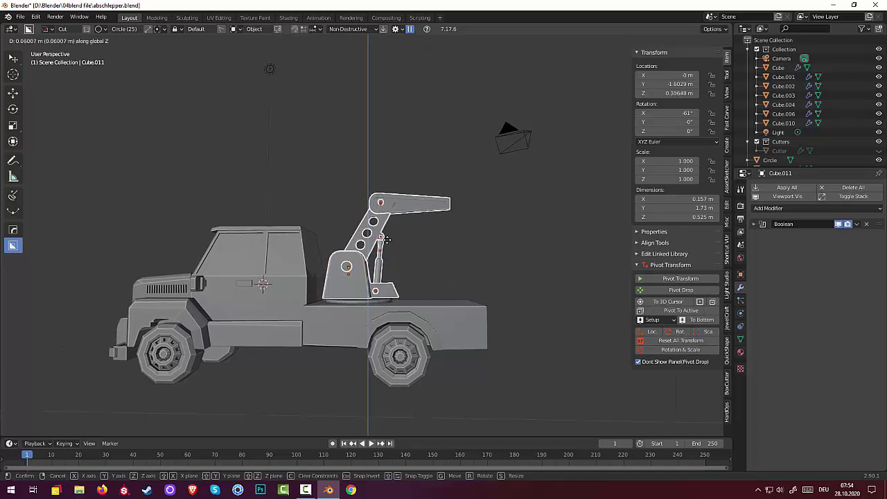
click(386, 239)
Step: Select the turntable disc under the crane and scale it along Z to a height of about 0.117 m
click(357, 302)
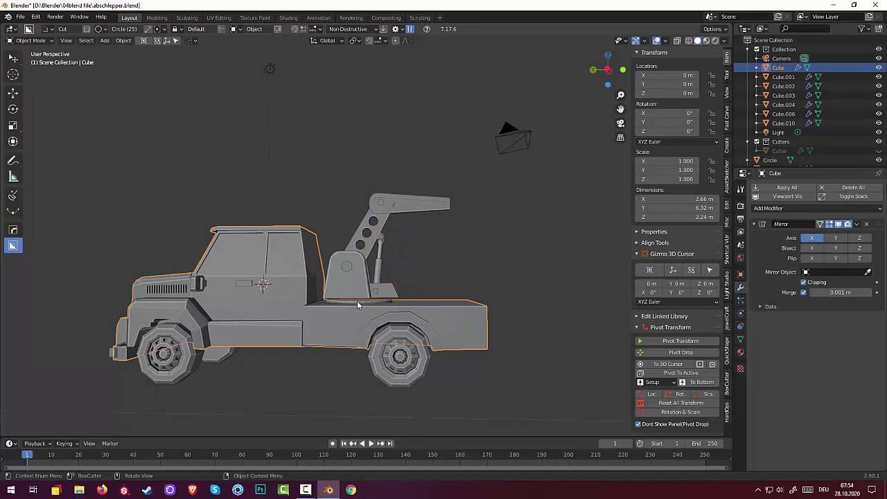
click(357, 302)
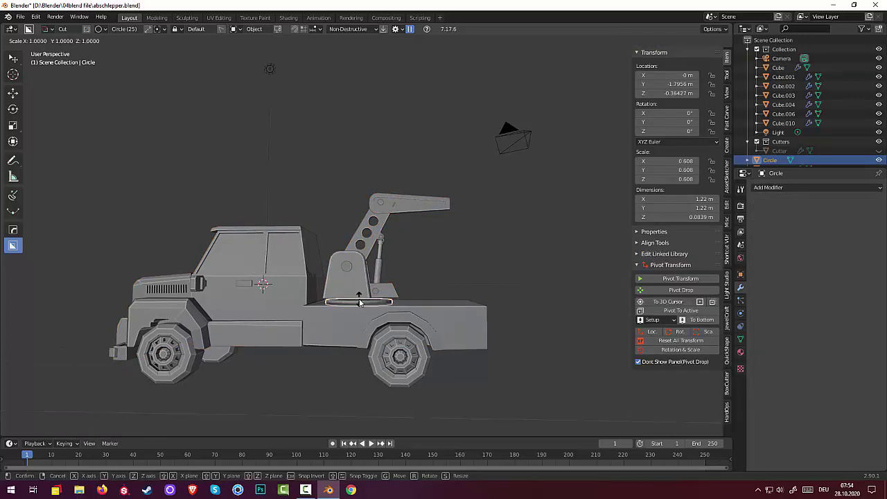
key(s)
key(z)
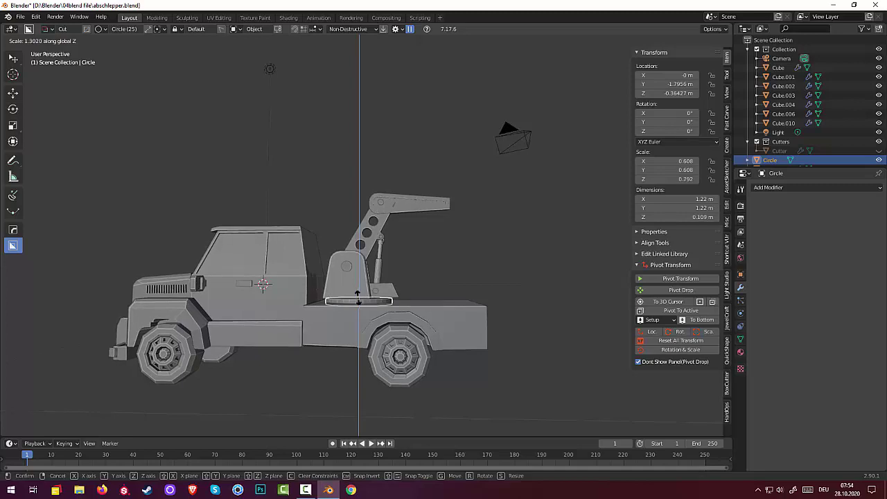
click(332, 371)
click(331, 371)
mouse_move(332, 371)
middle_down()
mouse_move(299, 397)
mouse_move(235, 391)
mouse_move(363, 372)
mouse_move(336, 373)
middle_up()
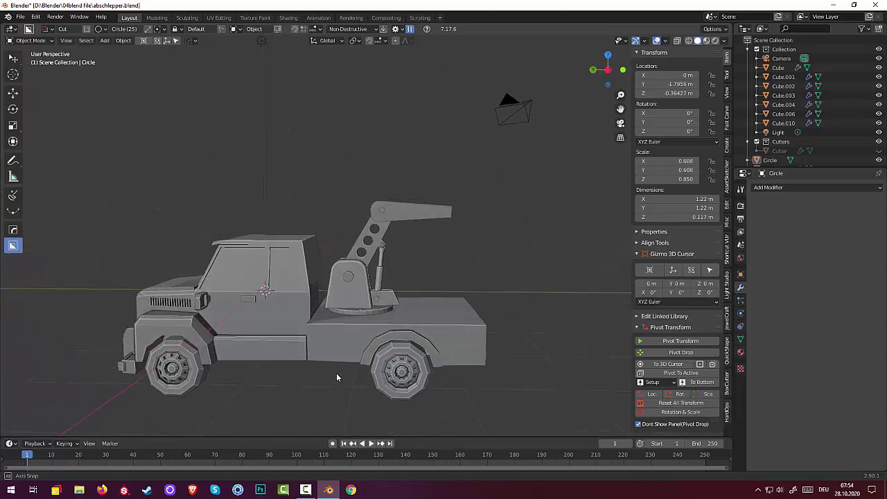
scroll(342, 296, up, 4)
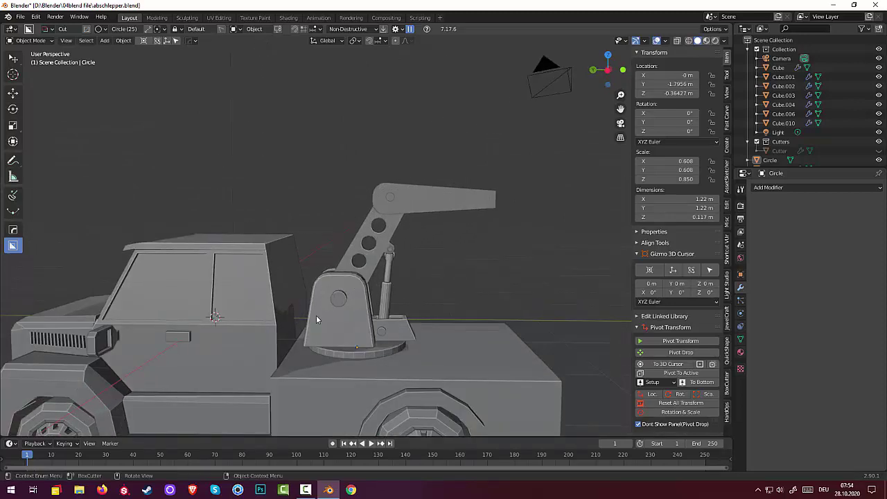
scroll(353, 340, down, 3)
mouse_move(361, 332)
middle_down()
mouse_move(344, 322)
mouse_move(355, 323)
middle_up()
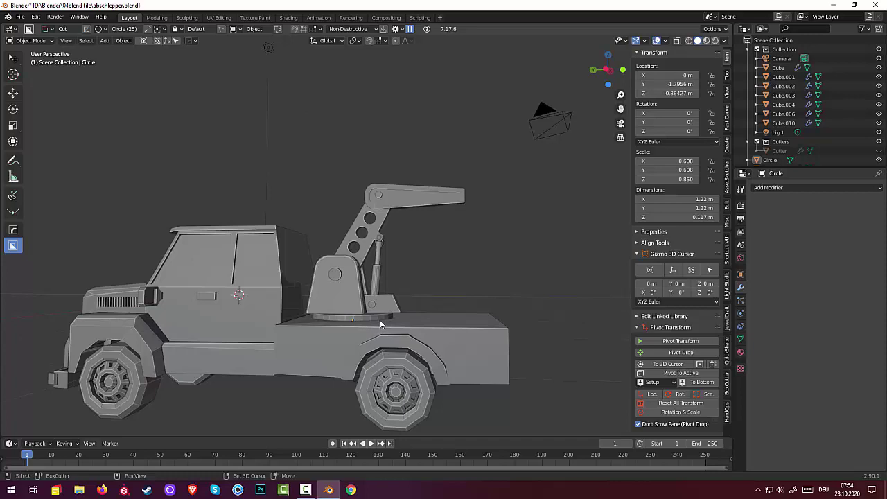
Step: Add a mesh cylinder with 6 vertices and a depth of 0.1 m as a hexagonal nut
key(shift+a)
mouse_move(363, 284)
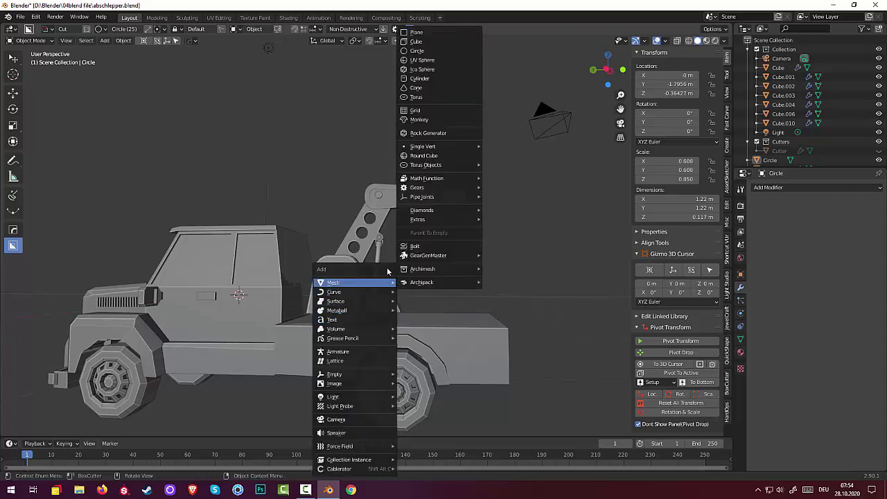
click(420, 78)
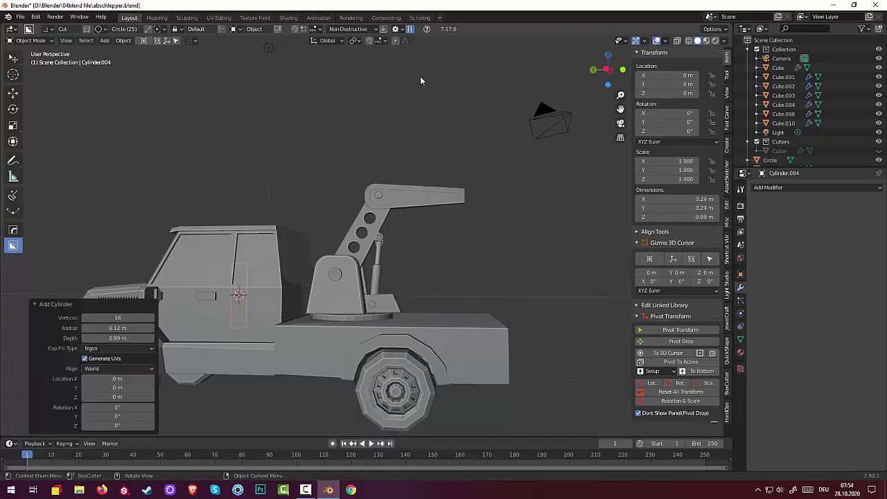
click(119, 318)
text(6)
key(Return)
mouse_move(118, 338)
mouse_down()
mouse_move(83, 337)
mouse_move(104, 337)
mouse_up()
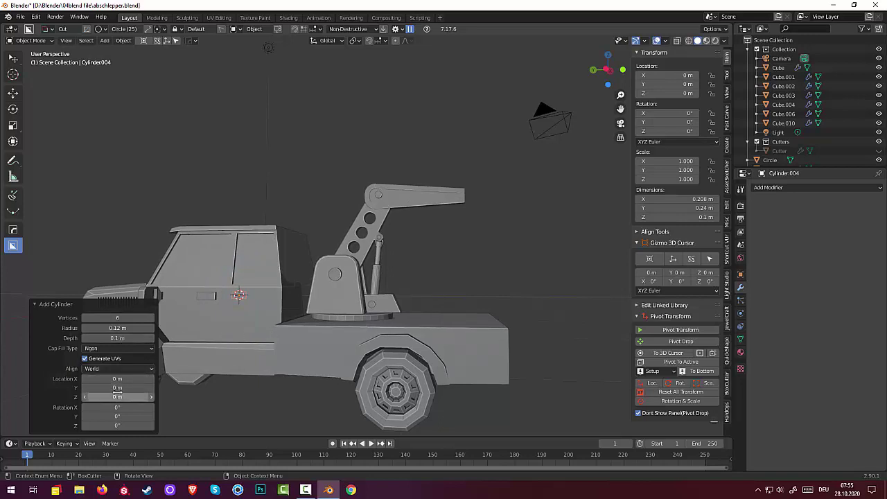
Step: Set the new hexagonal cylinder's Y location to -1.52 m and its Y rotation to 90°
drag(111, 387, 64, 387)
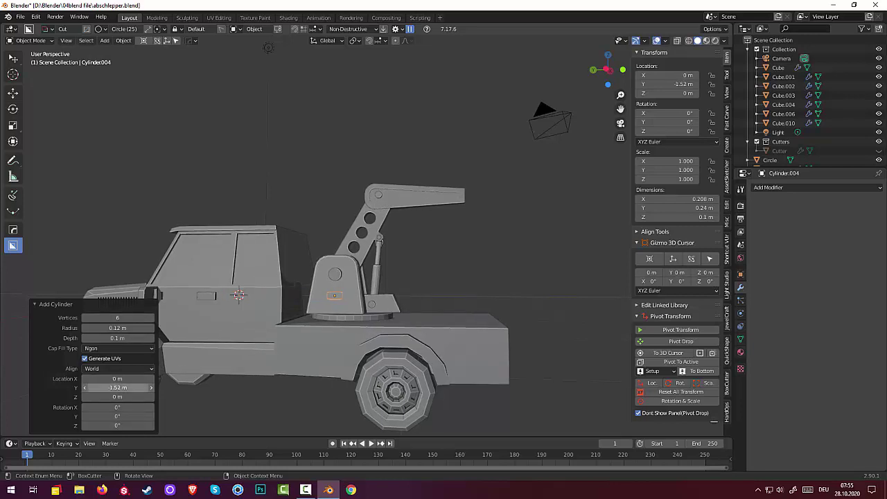
double_click(116, 415)
text(90)
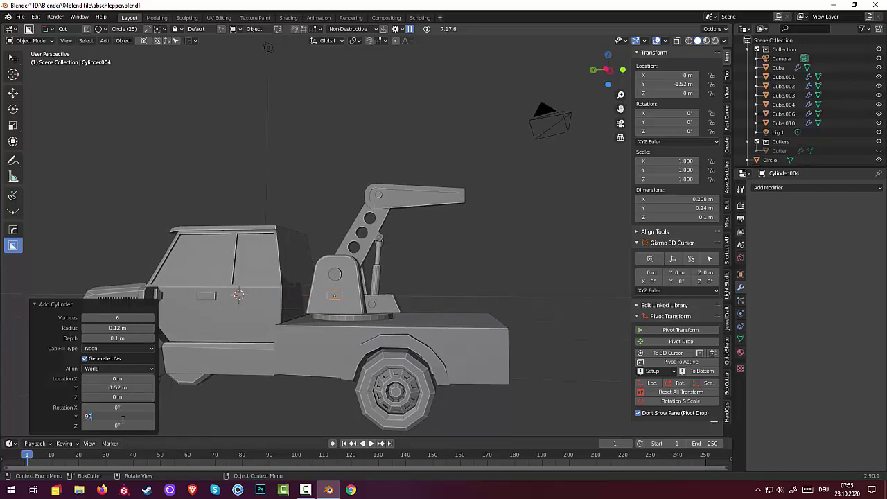
key(Return)
Step: Move the hexagonal nut about -0.54 m along X to the outer face of the crane's base bracket
middle_drag(407, 301, 324, 314)
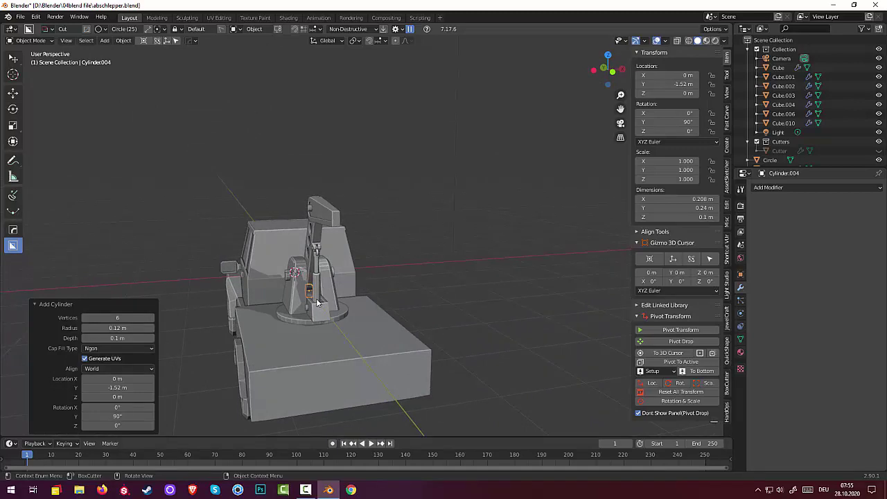
key(g)
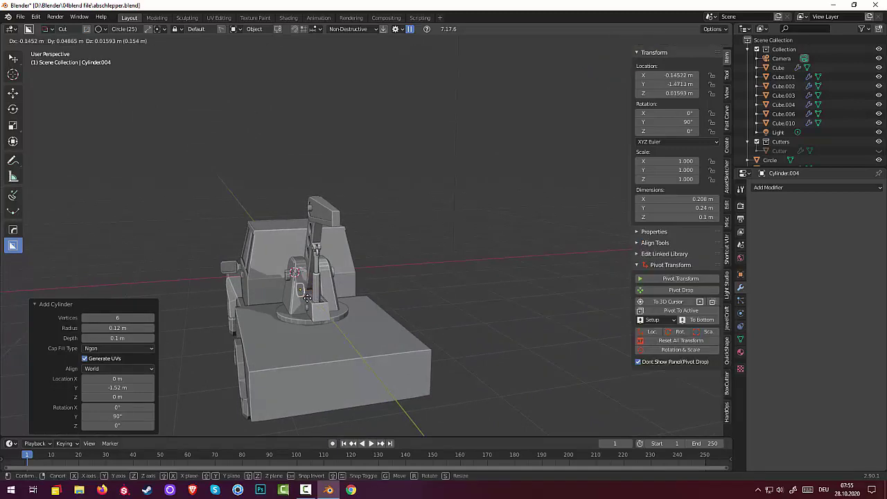
key(x)
click(281, 298)
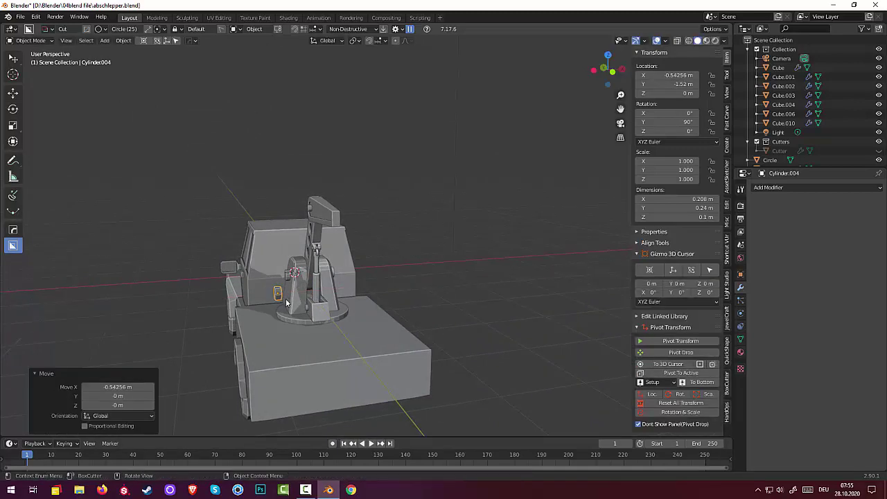
middle_drag(281, 298, 339, 312)
scroll(340, 312, up, 4)
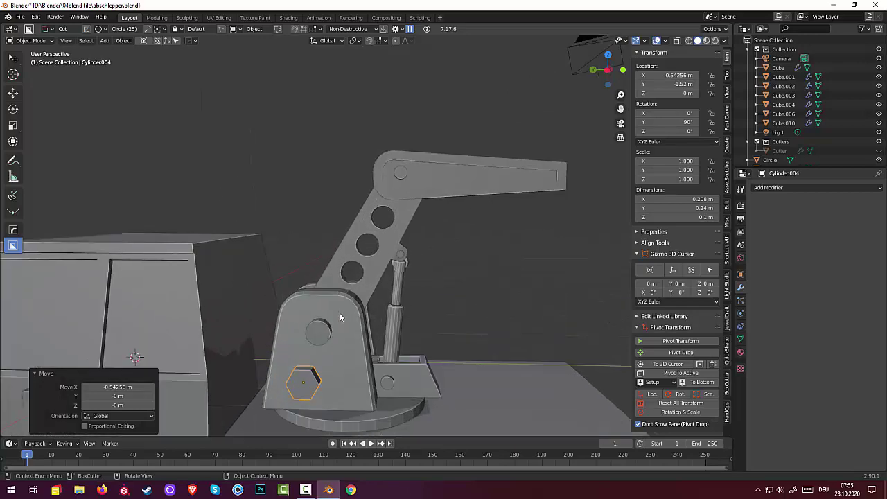
middle_drag(340, 347, 346, 334)
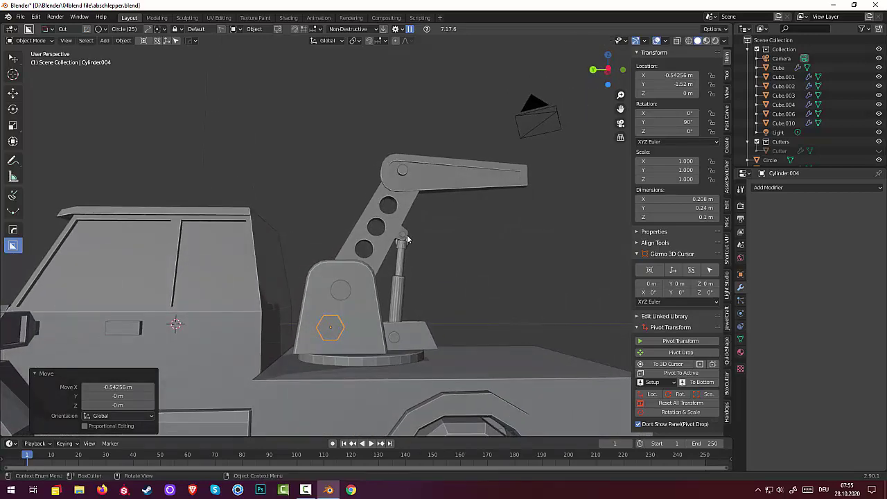
Step: Duplicate the pin at the arm's upper joint and centre the copy on the hexagonal nut in the left orthographic view
click(405, 174)
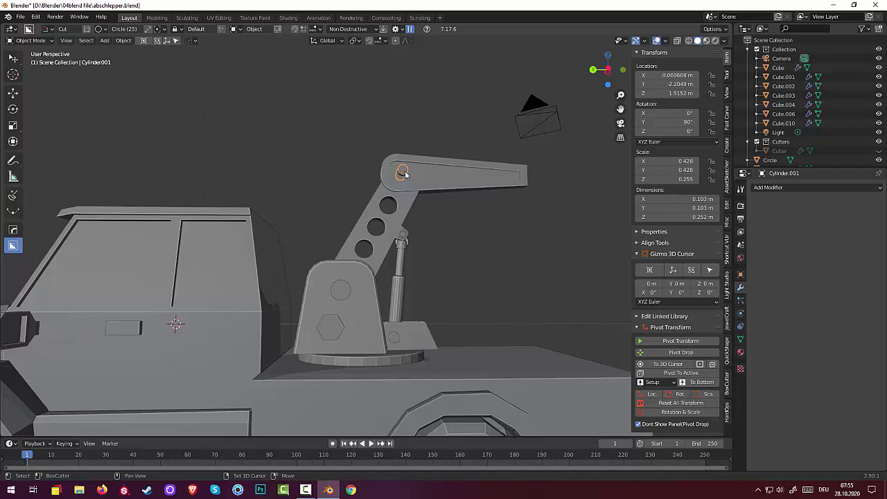
key(shift+d)
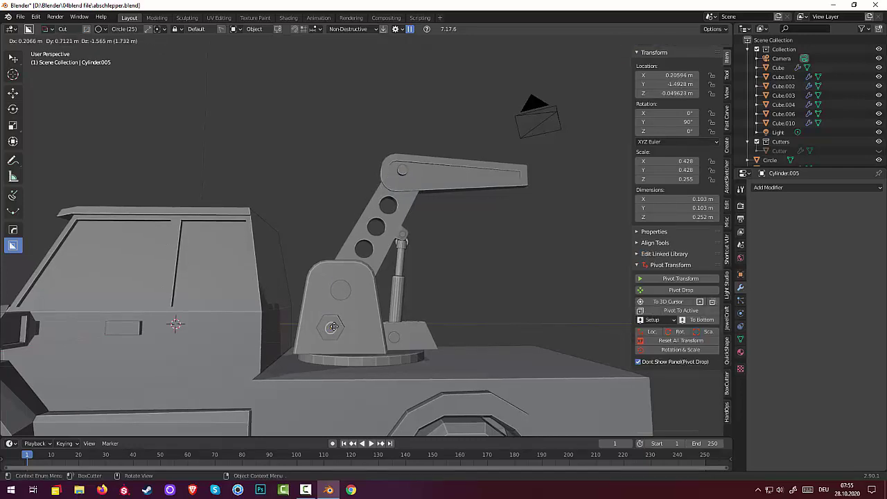
click(332, 327)
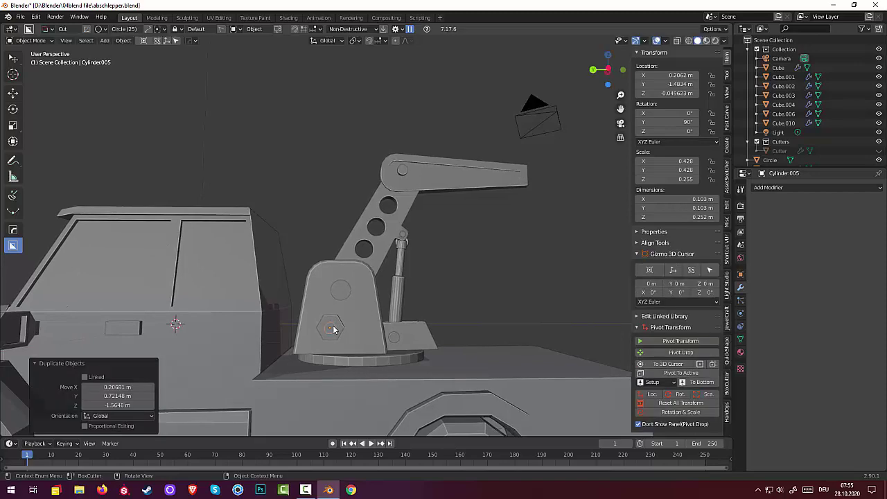
key(KP_3)
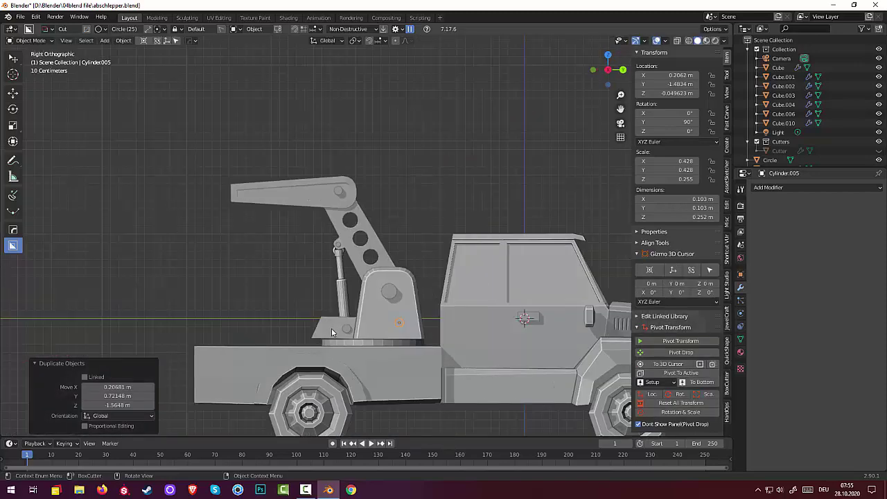
key(ctrl+KP_3)
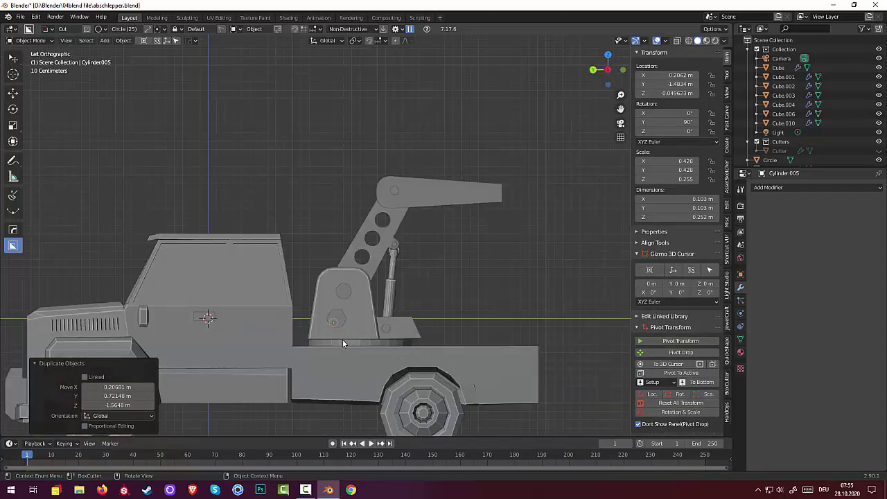
scroll(339, 337, up, 3)
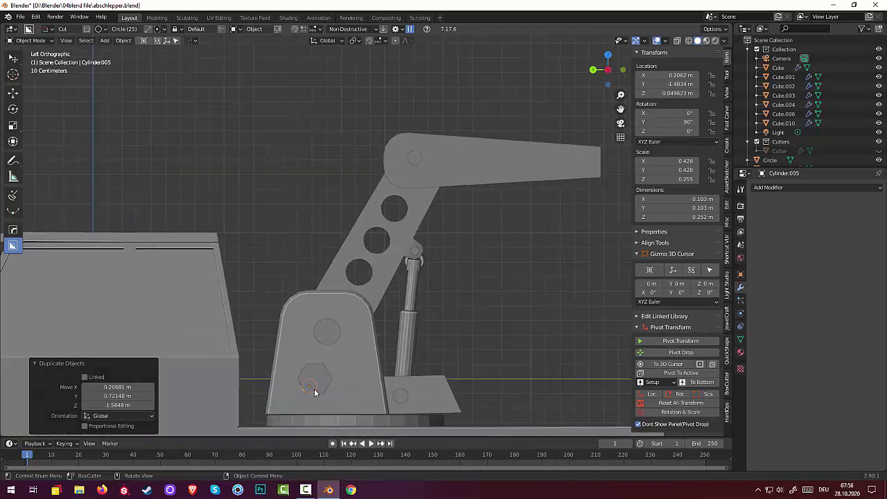
key(g)
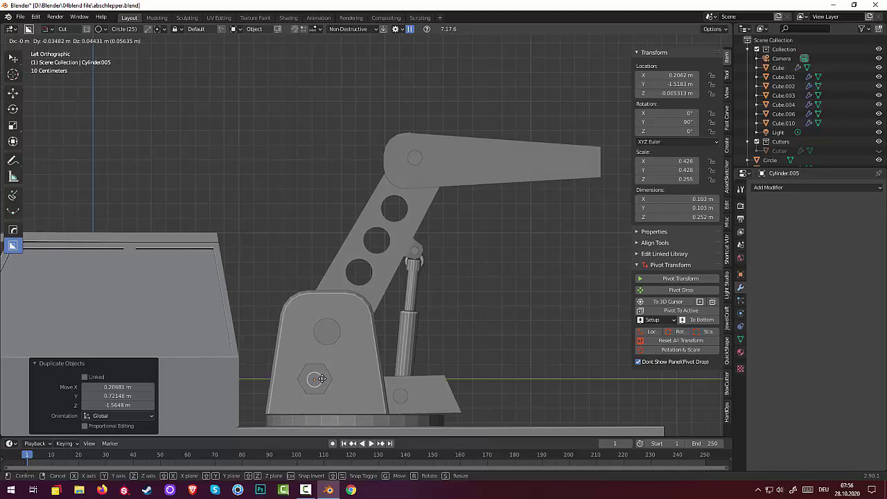
click(329, 380)
Step: Move the duplicated pin about -0.71 m along X so it sits in the hexagonal nut
middle_drag(329, 379, 252, 406)
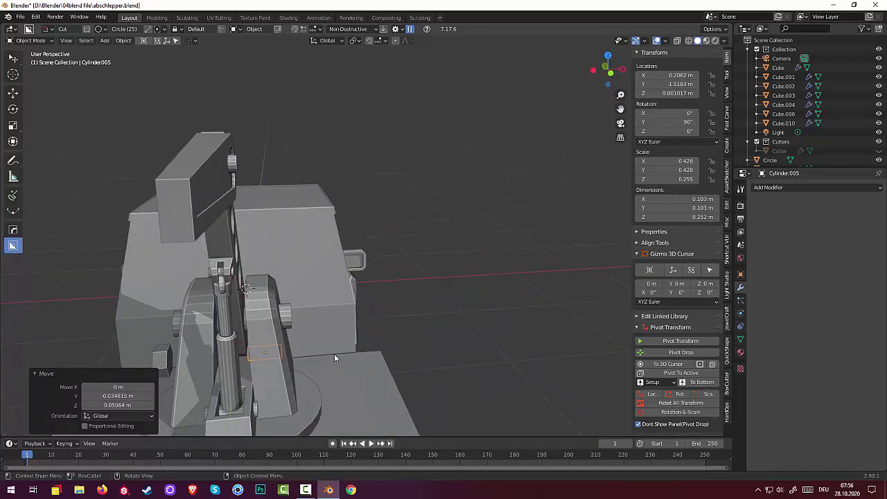
key(g)
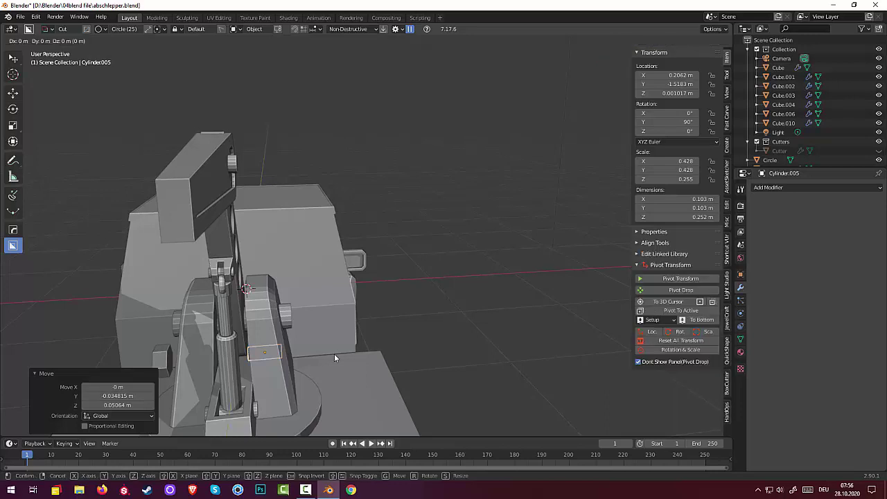
key(x)
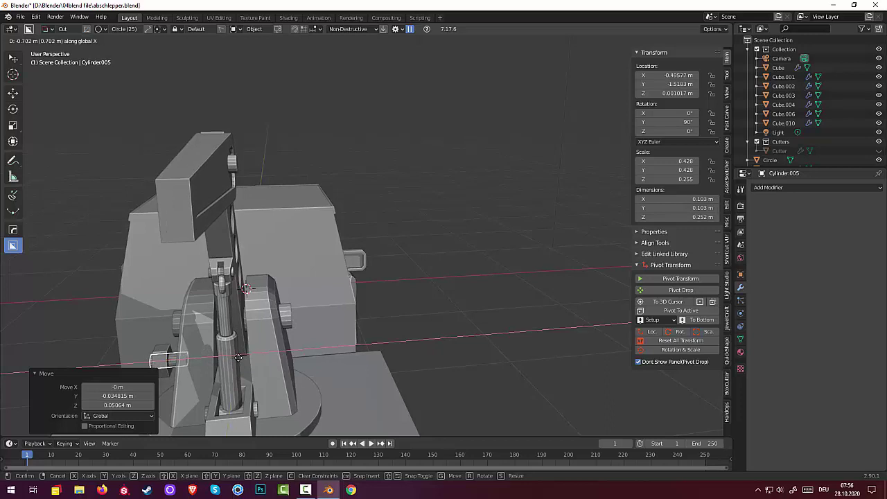
click(237, 358)
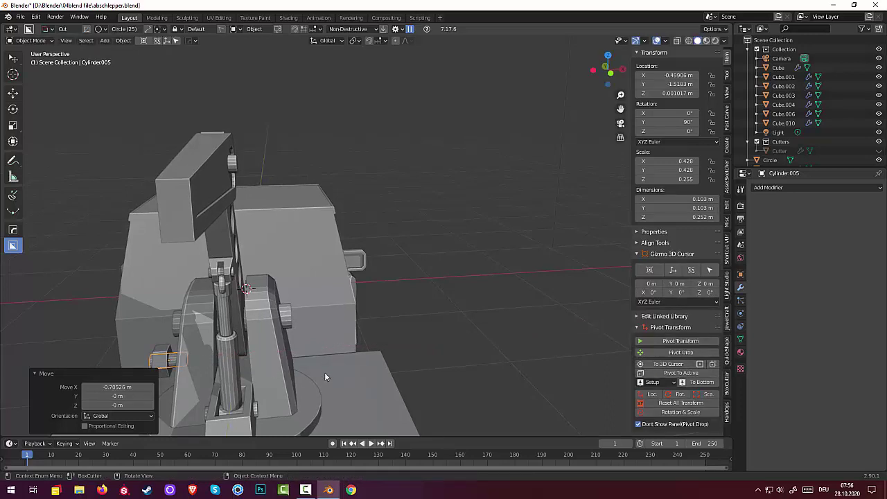
Step: Scale the duplicated pin along X to about 0.423 and move it about -0.08 m along X so it protrudes from the nut
key(s)
key(x)
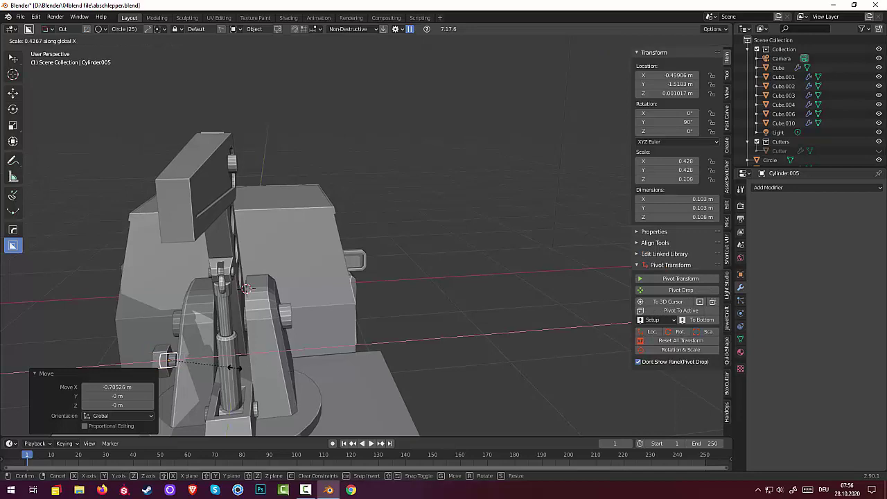
click(235, 369)
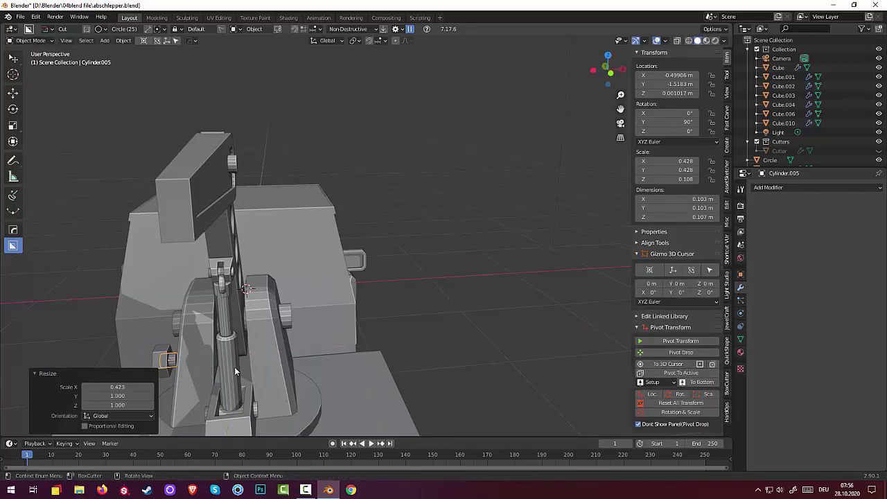
key(g)
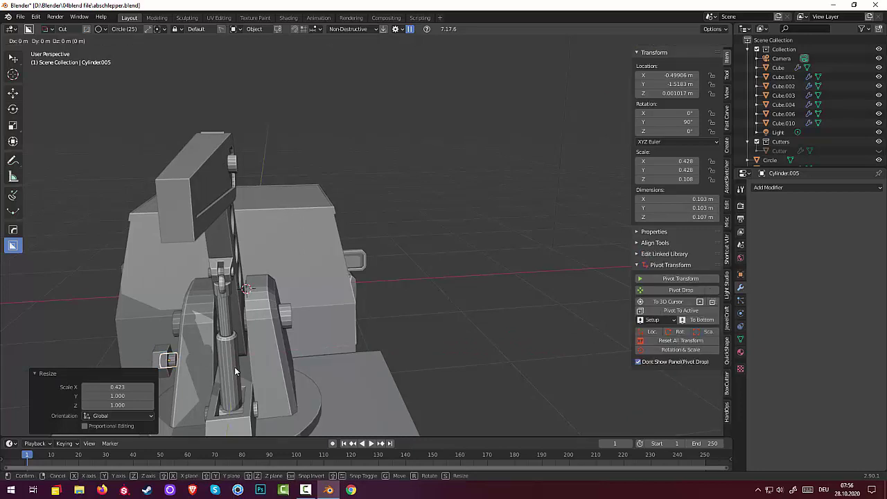
key(x)
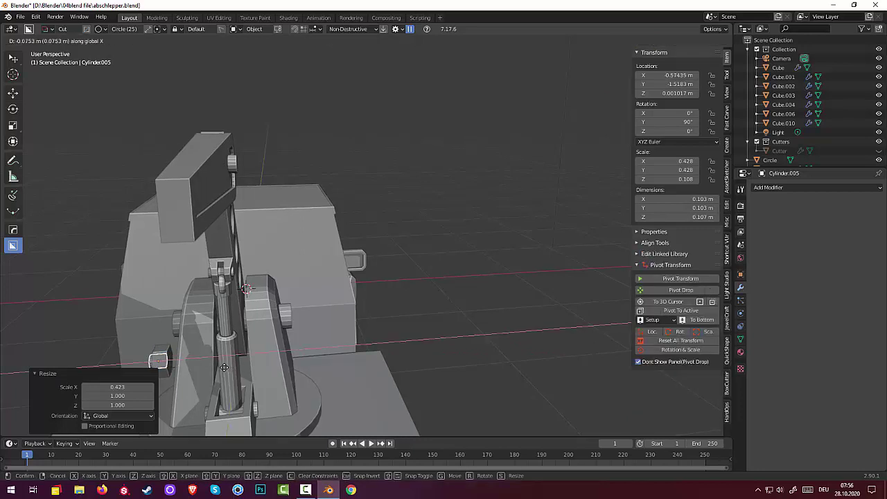
click(224, 368)
middle_drag(223, 367, 244, 363)
scroll(303, 335, up, 5)
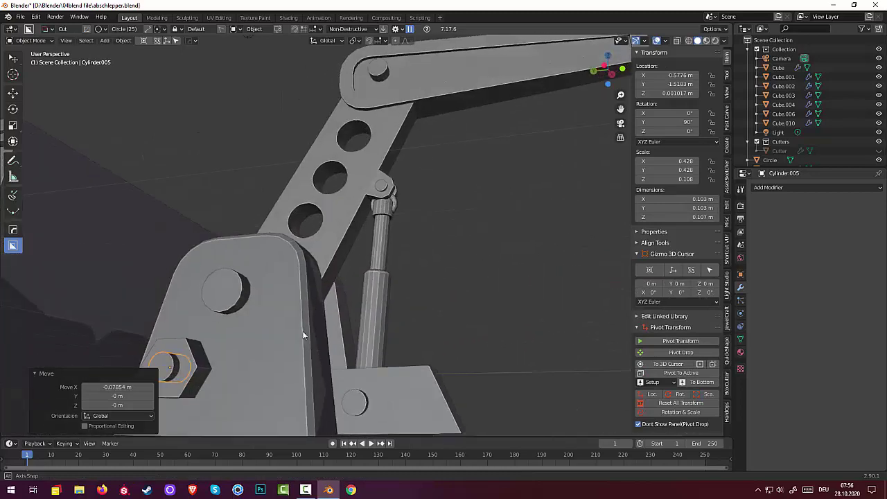
middle_drag(303, 336, 316, 329)
middle_drag(264, 374, 223, 397)
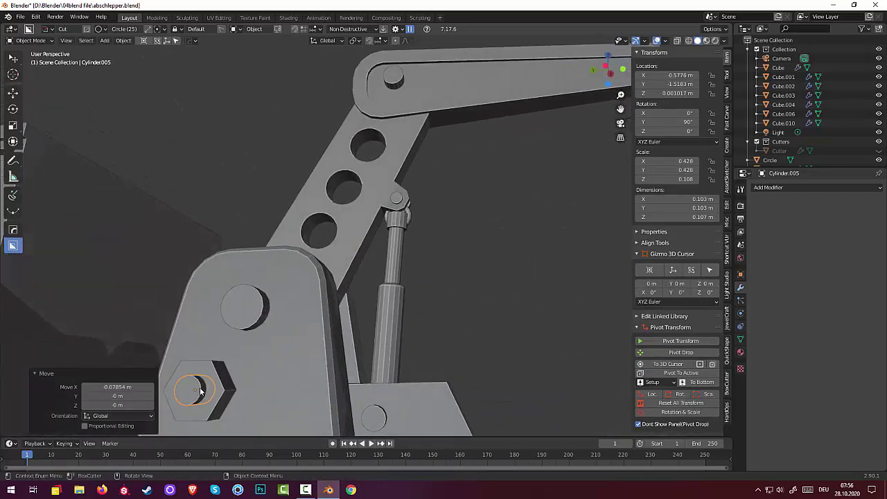
Step: Bevel all edges of the hexagonal nut on the base bracket by about 0.007 m with one segment
click(200, 391)
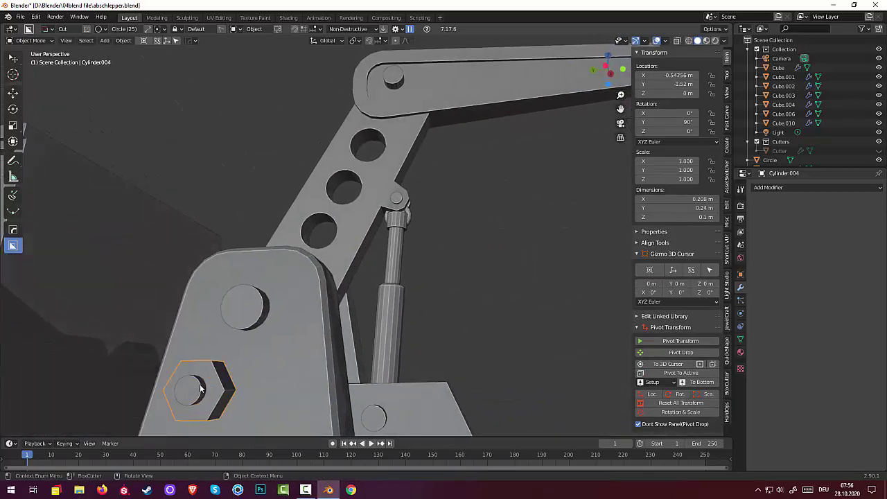
click(28, 40)
click(28, 61)
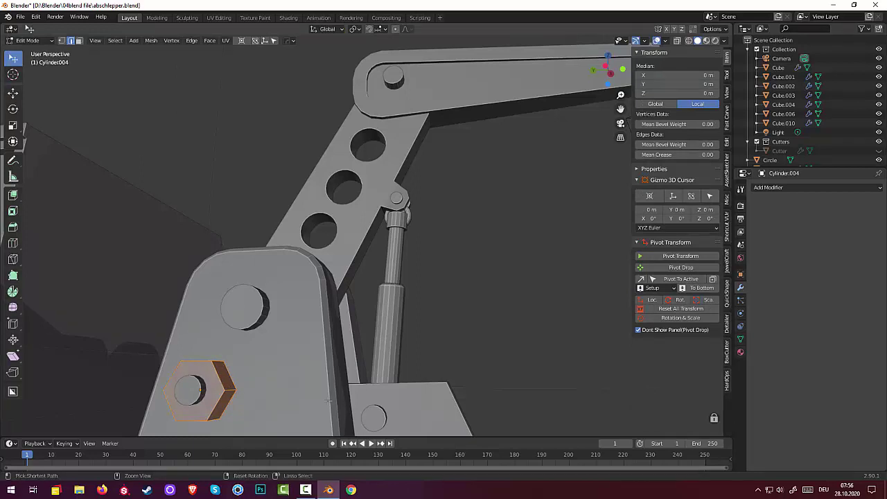
key(ctrl+b)
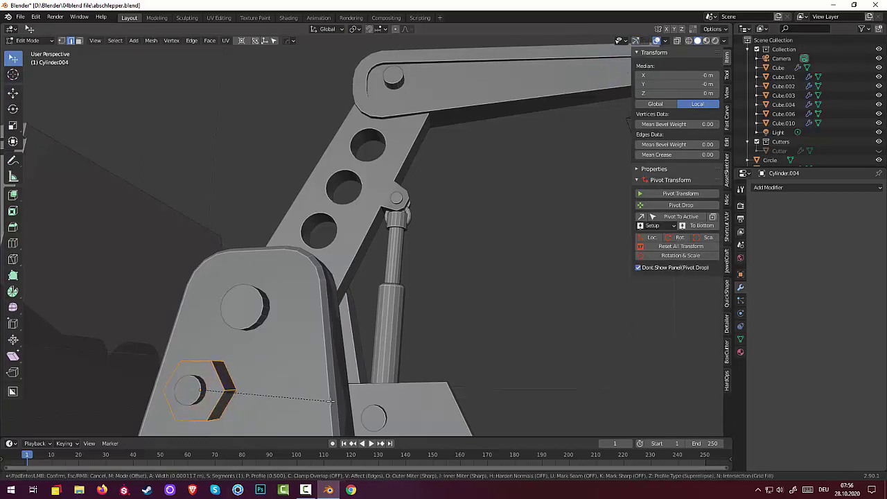
click(285, 404)
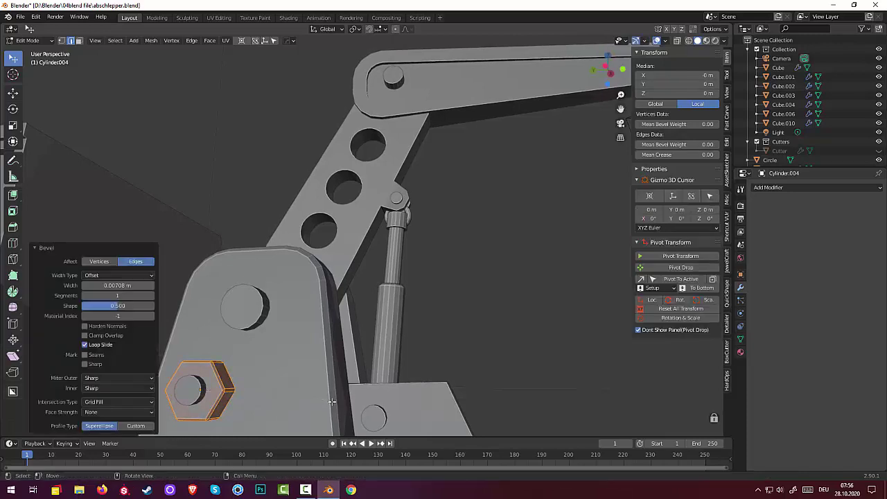
click(186, 393)
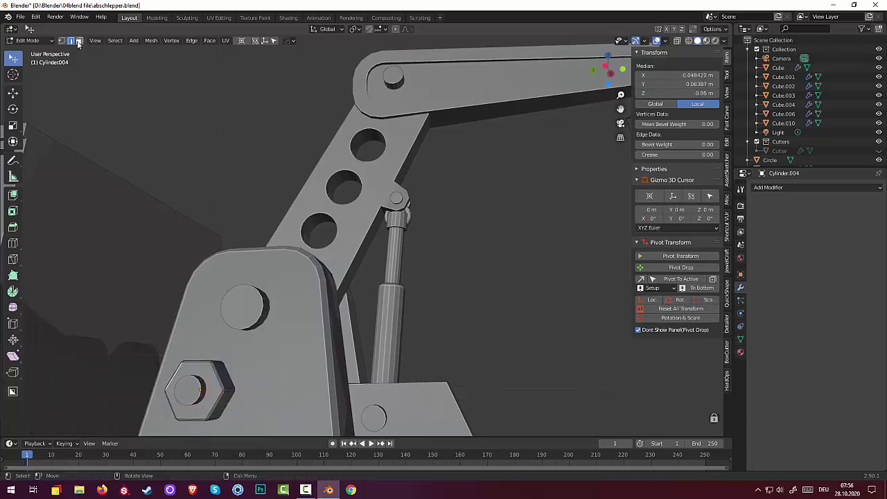
click(28, 40)
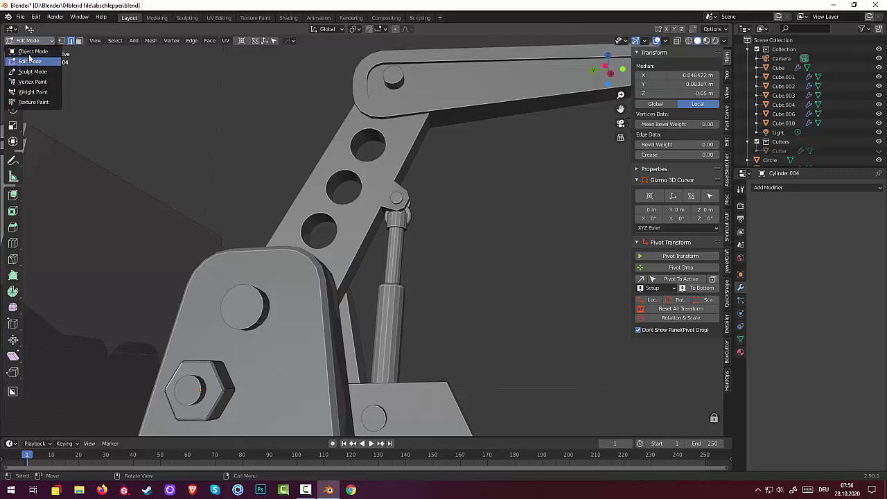
click(29, 61)
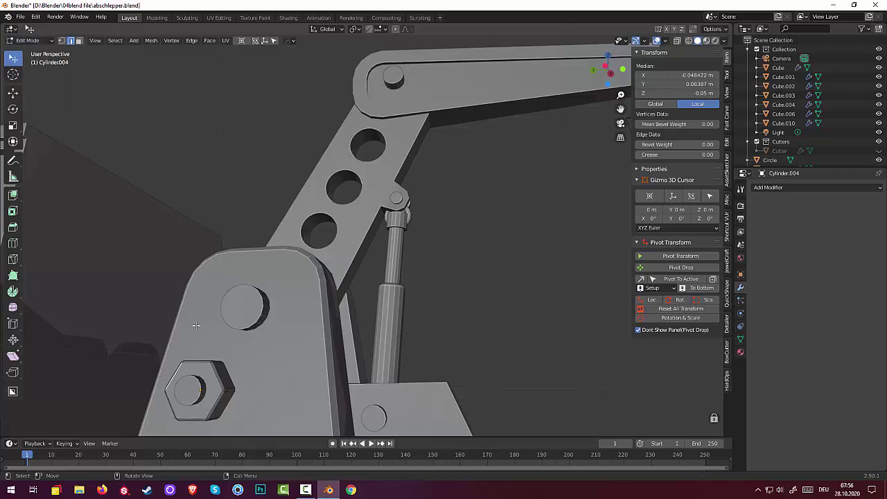
key(Tab)
Step: Open the round pin in the nut for mesh editing and try beveling all of its edges
click(194, 399)
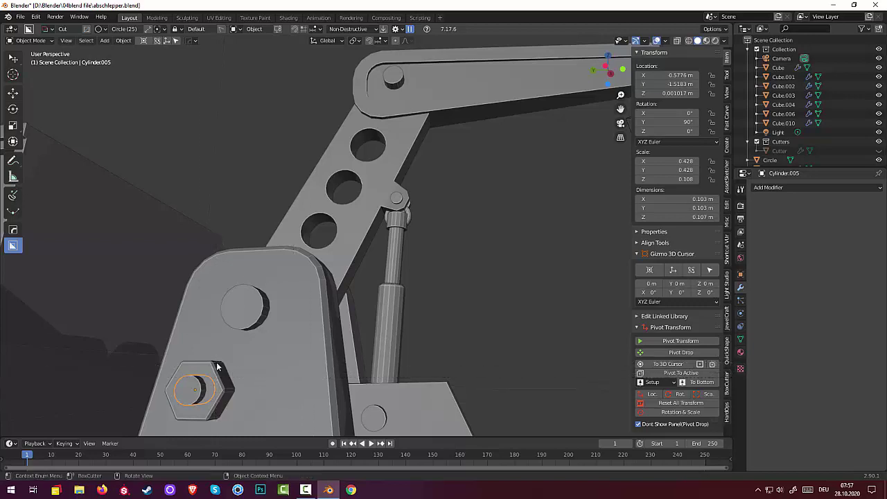
click(31, 40)
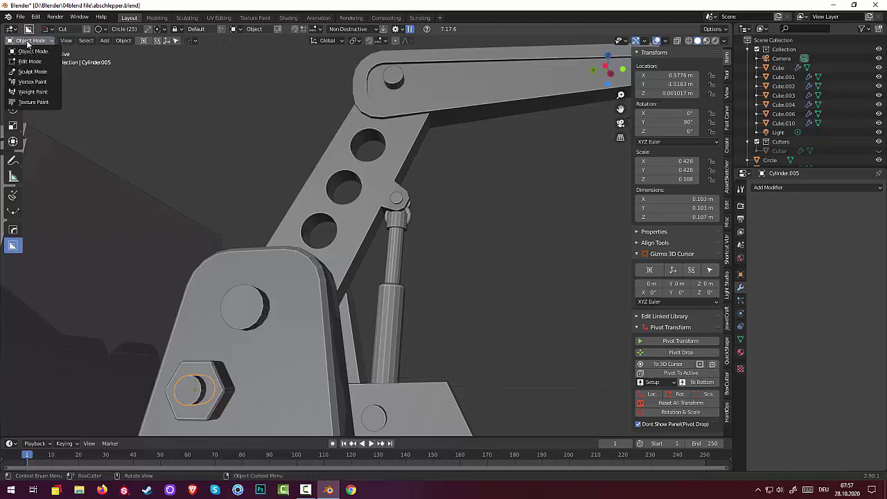
click(29, 60)
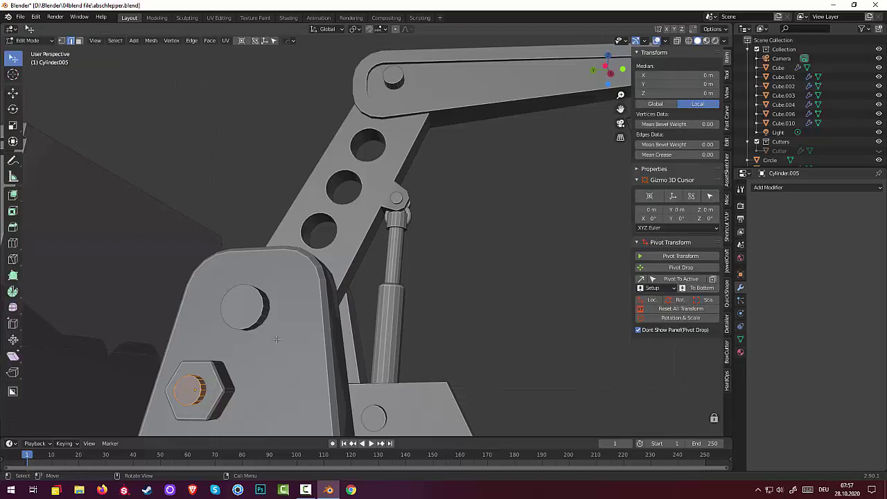
key(ctrl+b)
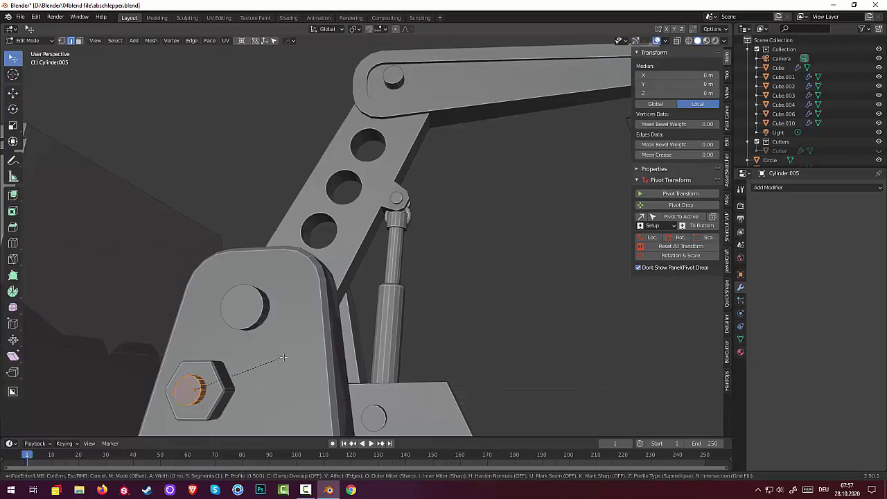
click(284, 357)
Step: Bevel only the edge loop around the pin's outer end face by about 0.015 m and return to Object Mode
scroll(267, 380, up, 6)
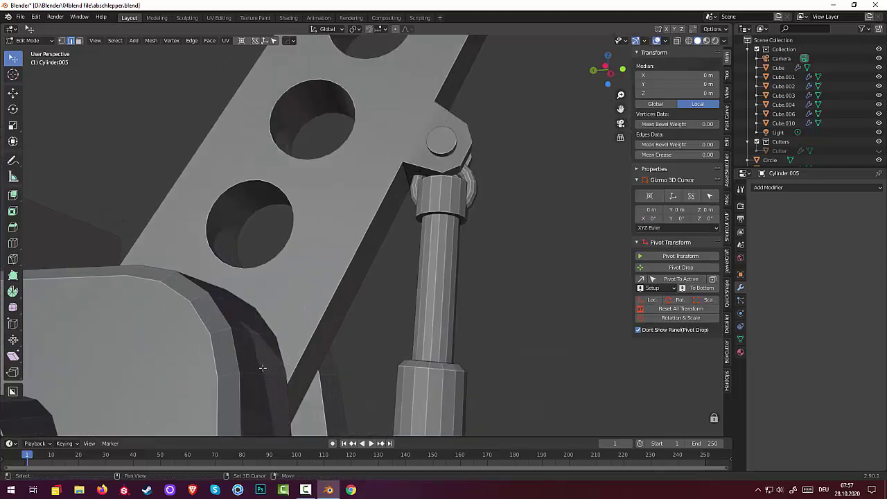
shift+middle_drag(263, 367, 399, 226)
click(281, 254)
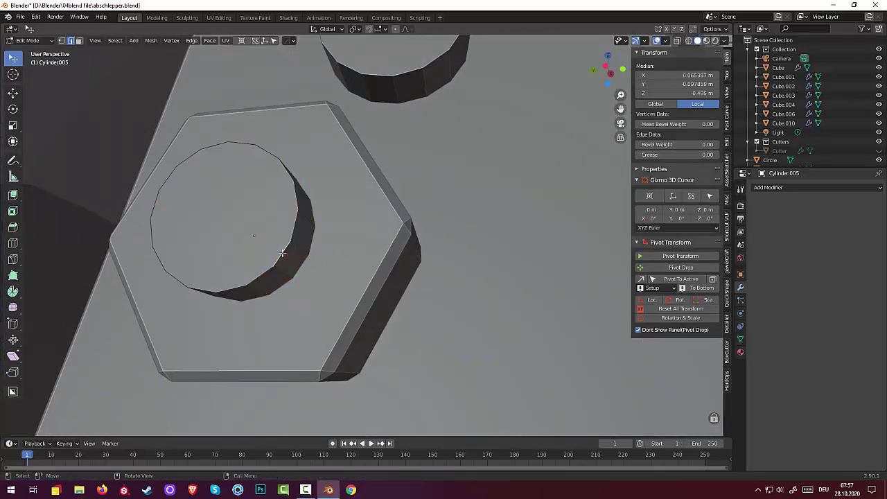
click(283, 252)
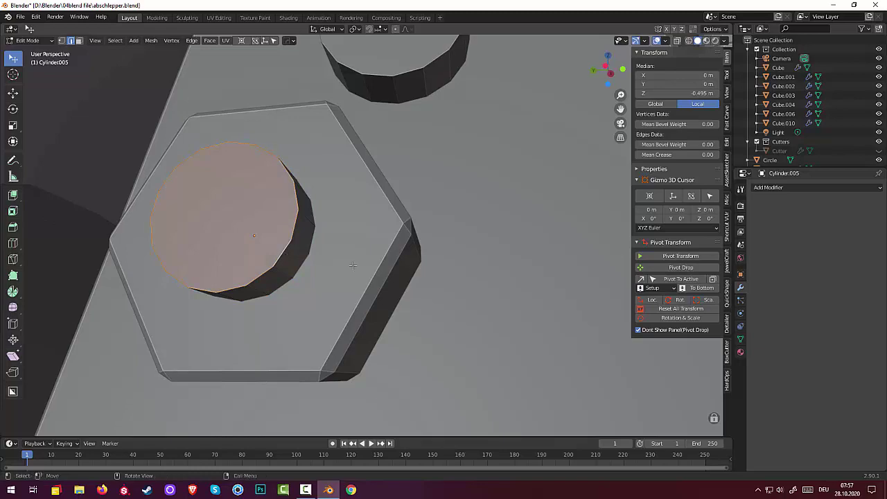
key(ctrl+b)
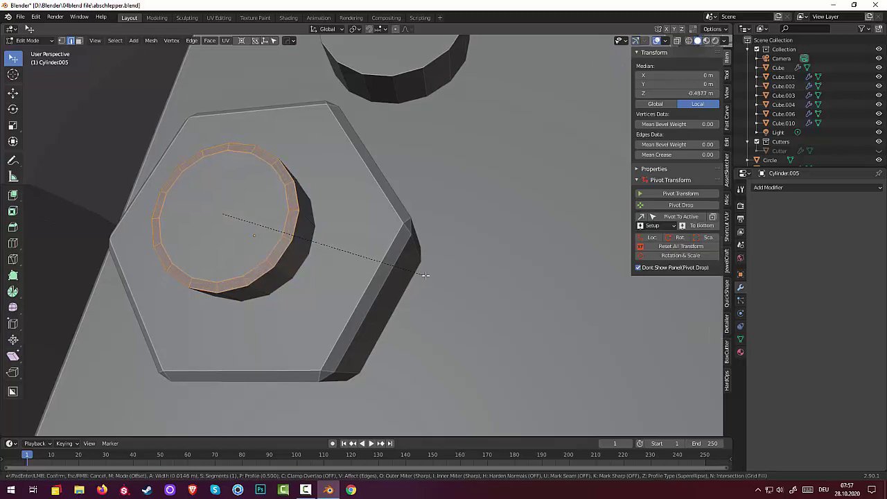
click(428, 281)
key(alt+a)
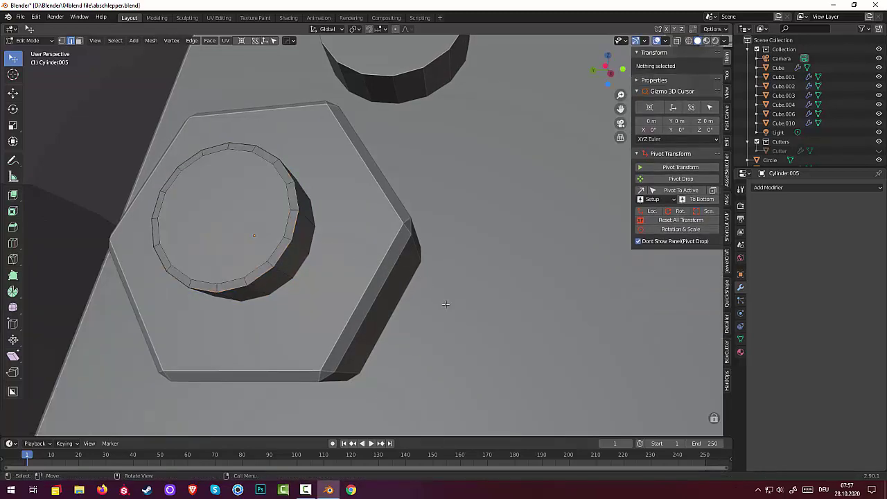
scroll(446, 303, down, 5)
middle_drag(446, 303, 386, 334)
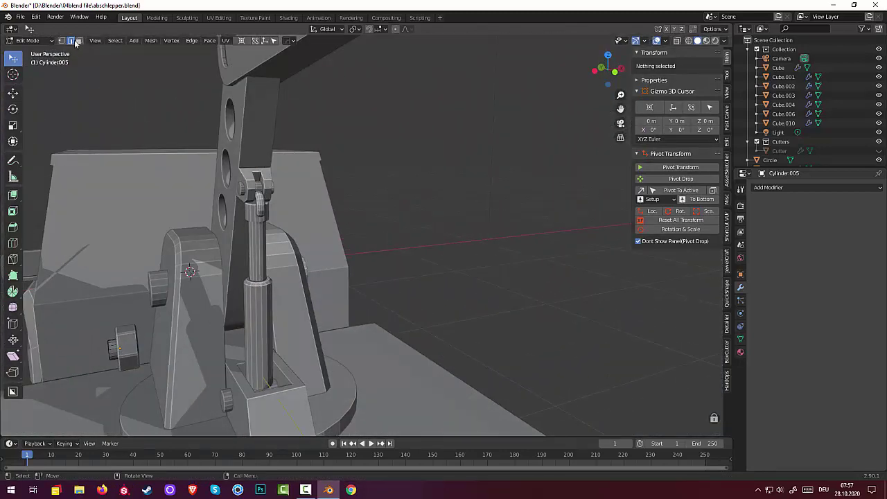
click(28, 40)
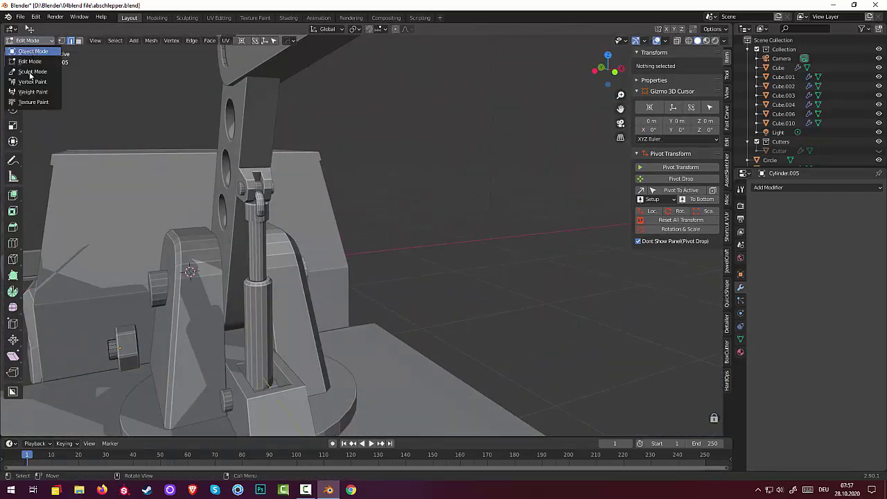
click(31, 54)
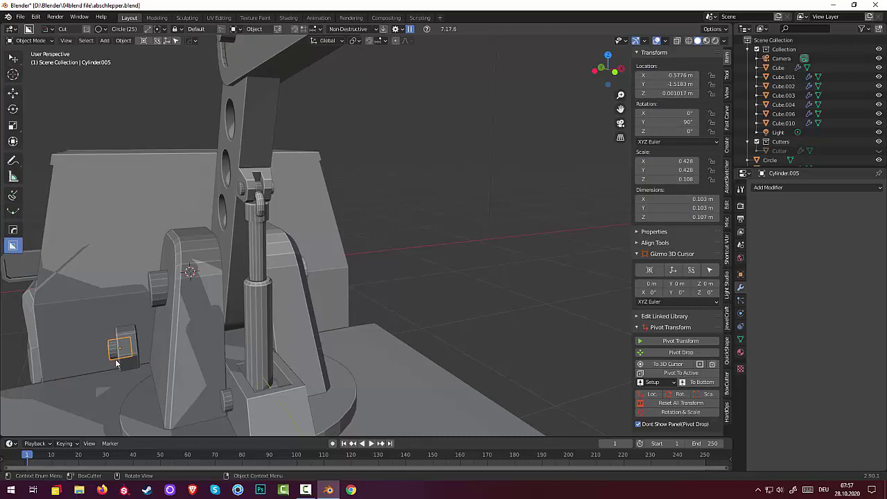
Step: Move the pin about 0.013 m along X so it sits deeper in the hexagonal nut
key(g)
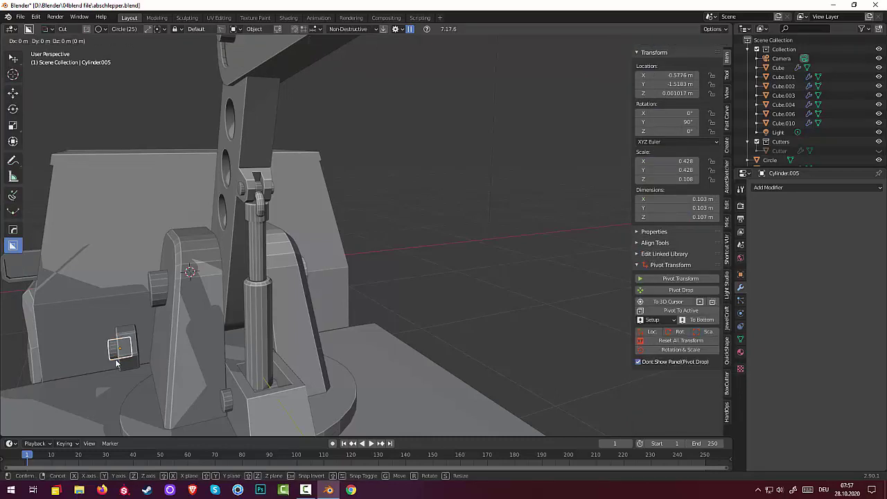
key(x)
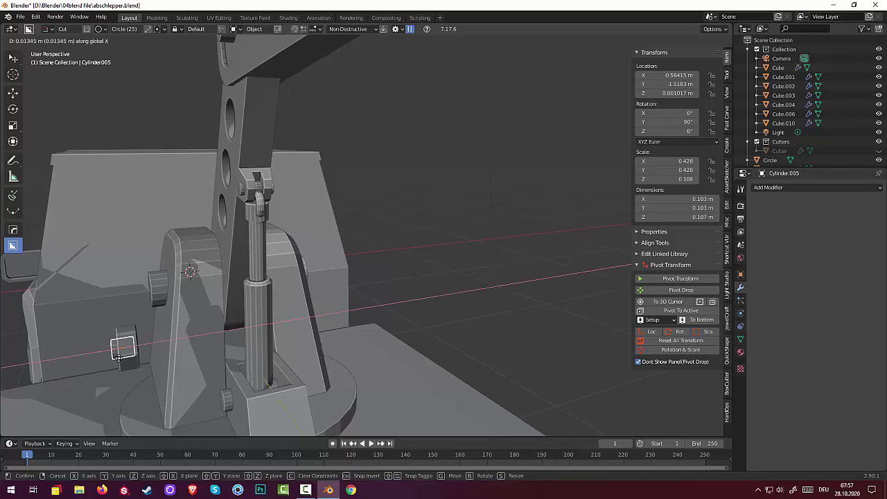
click(119, 363)
Step: Select the hexagonal nut together with the pin and join them into one bolt object
scroll(233, 365, up, 3)
middle_drag(233, 365, 273, 358)
click(294, 346)
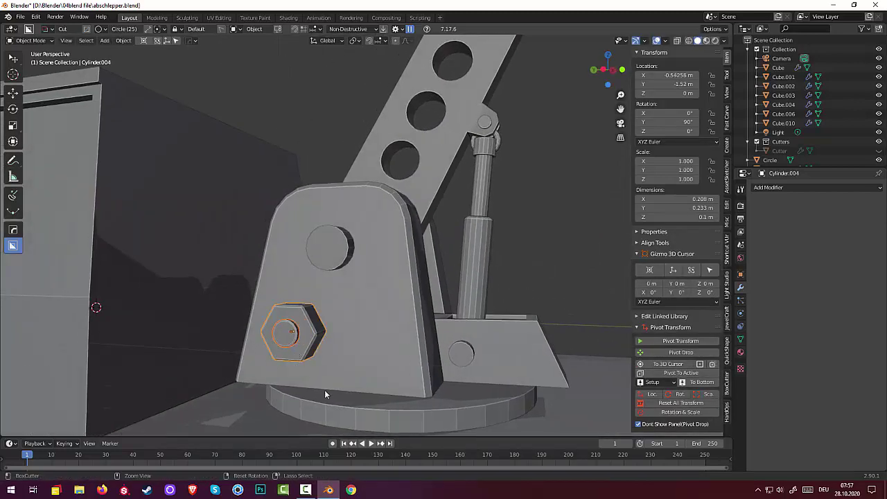
scroll(329, 383, up, 2)
middle_drag(329, 382, 358, 366)
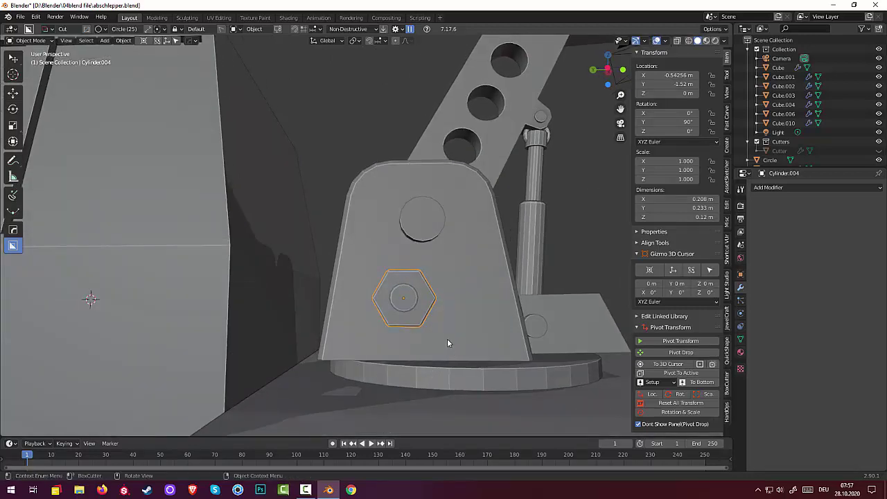
Step: Scale the joined nut and pin uniformly to 0.330
key(s)
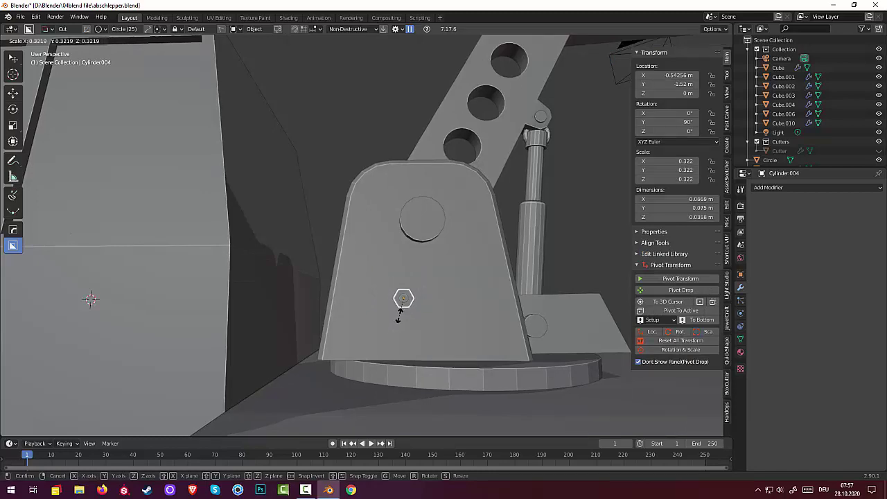
click(418, 319)
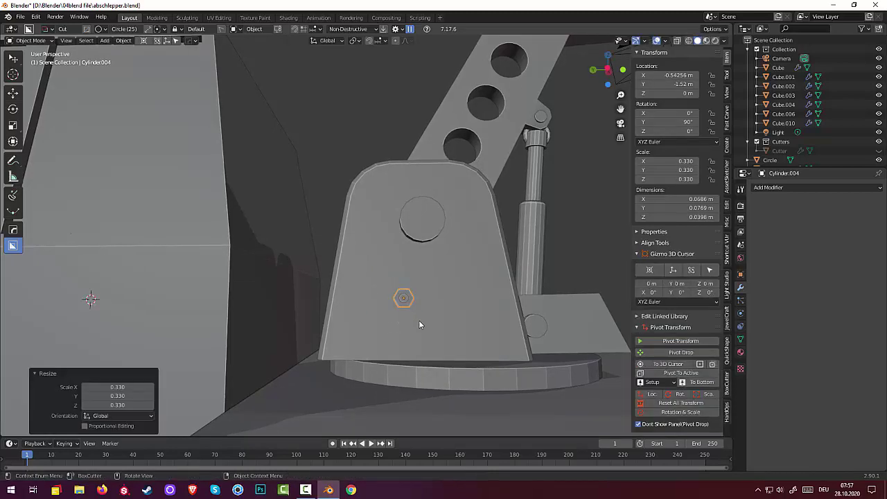
middle_drag(419, 320, 346, 329)
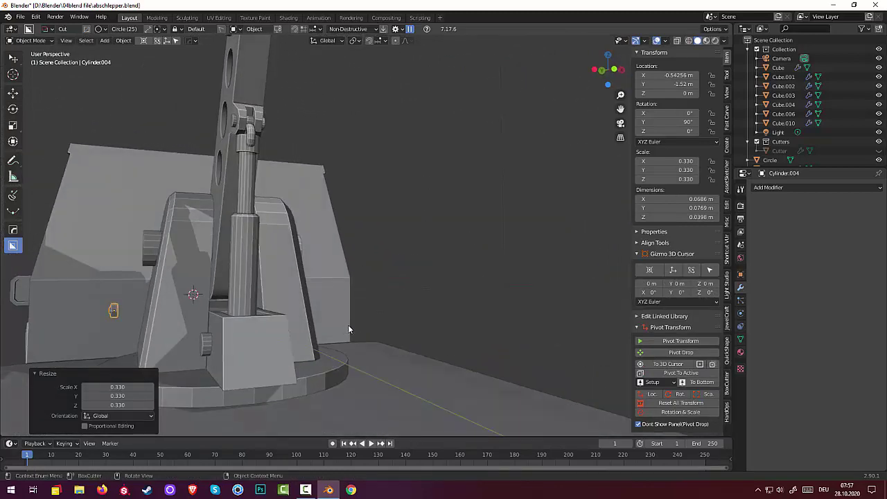
Step: Examine the bolt's size and its distance from the crane's base bracket in front, side and whole-truck views
key(KP_1)
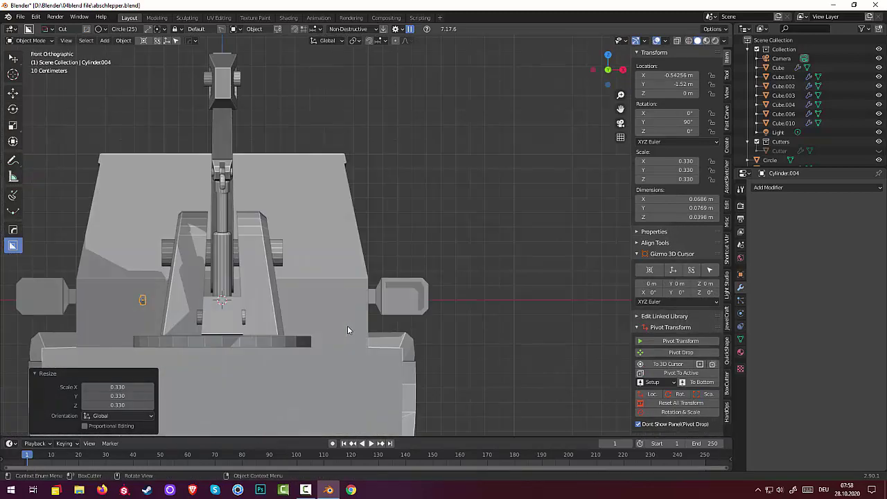
middle_drag(274, 334, 171, 316)
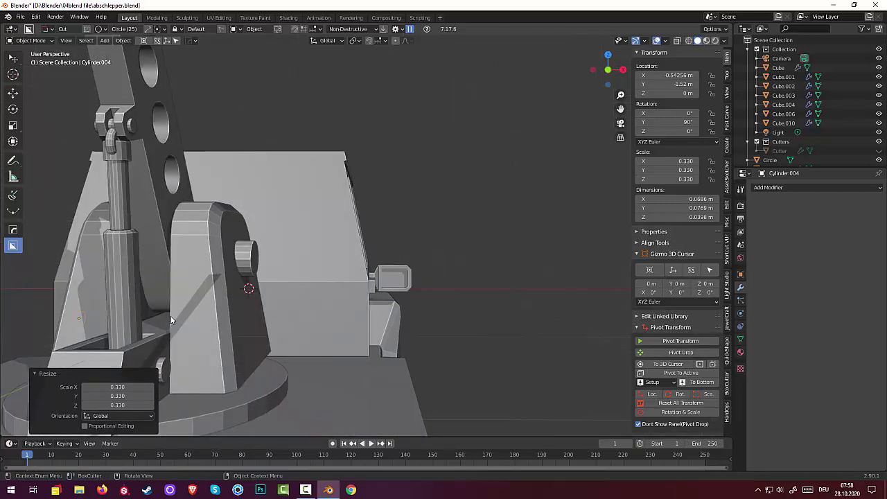
key(KP_1)
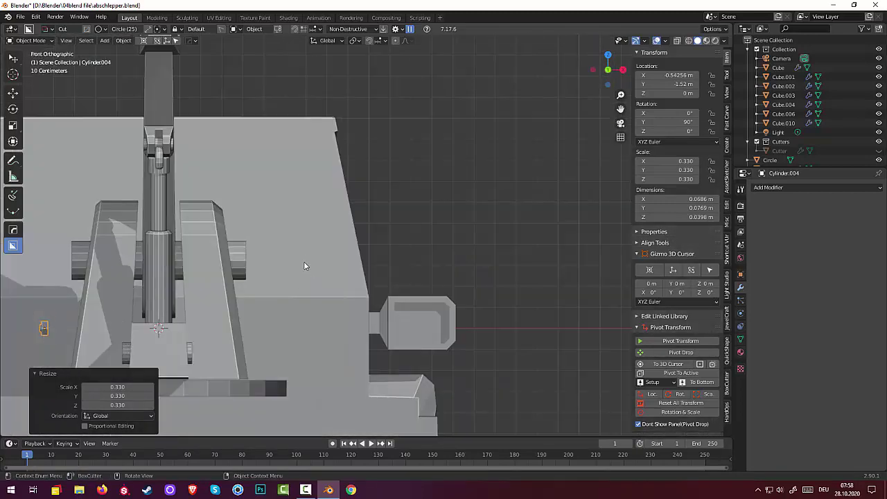
middle_drag(303, 266, 396, 266)
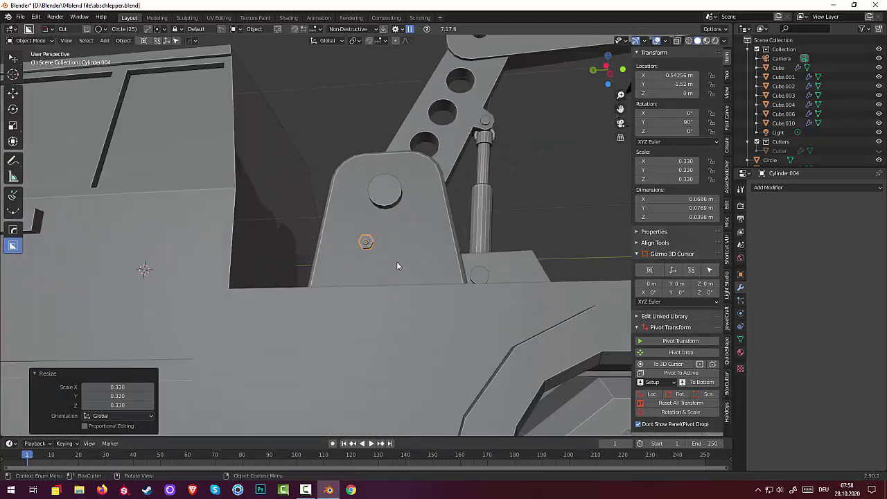
scroll(397, 266, down, 10)
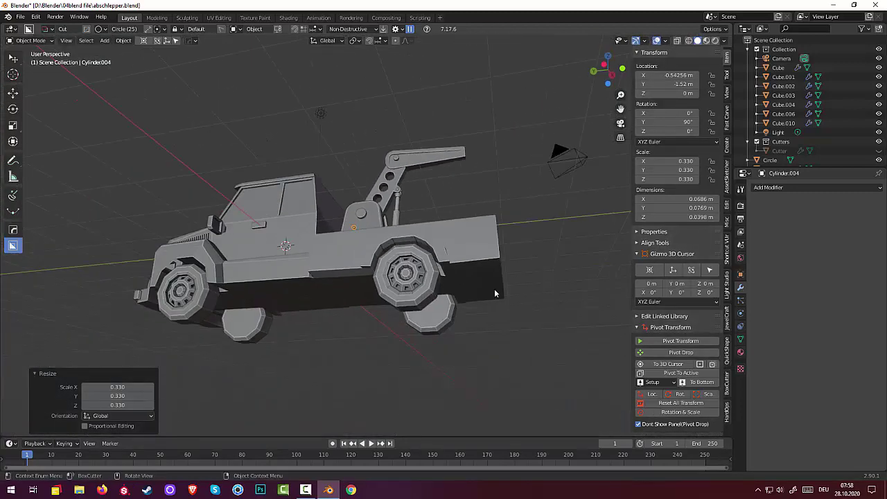
middle_drag(494, 293, 617, 277)
scroll(395, 279, up, 3)
scroll(394, 280, up, 1)
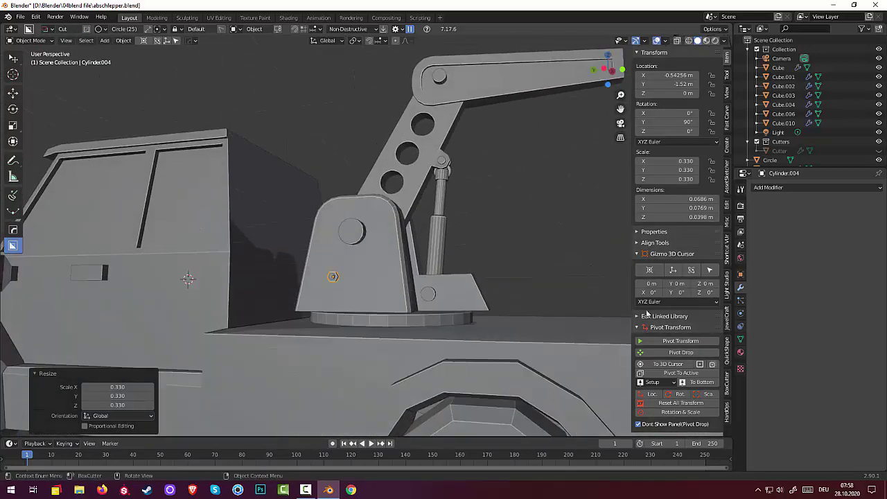
scroll(492, 325, up, 6)
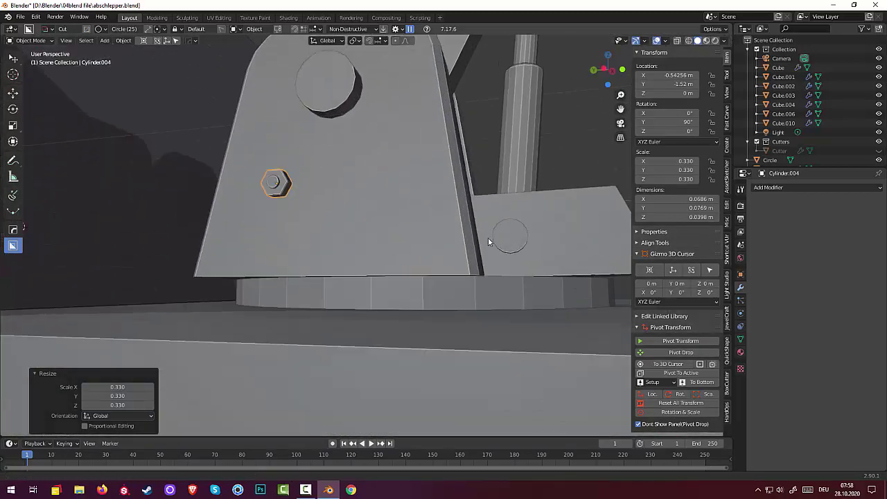
Step: Move the bolt about 0.135 m along X toward the outer face of the crane bracket's side plate
middle_drag(488, 242, 137, 259)
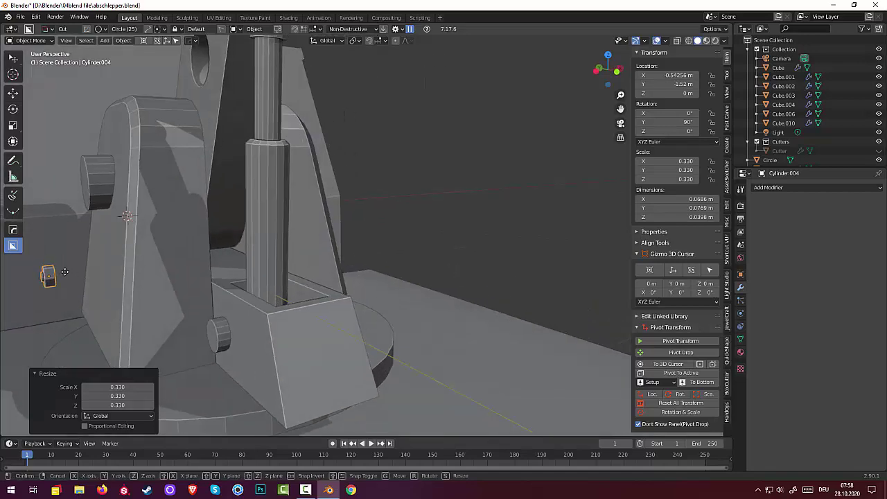
key(g)
key(x)
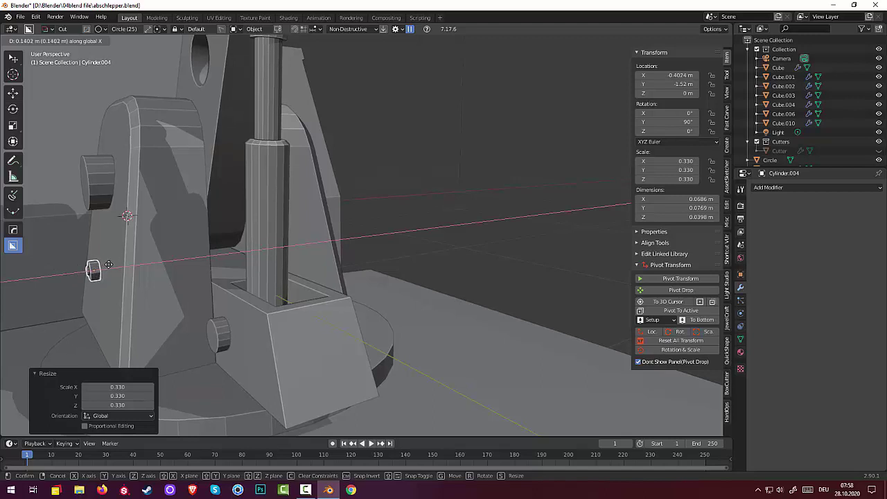
click(107, 265)
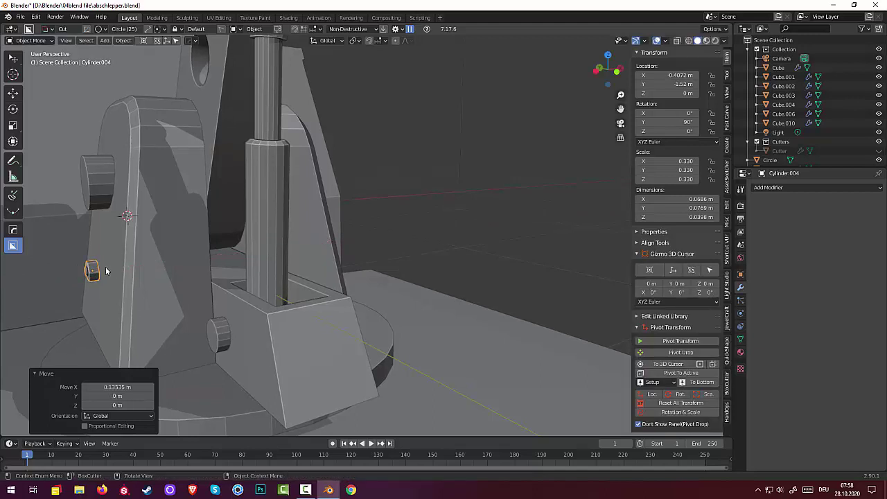
middle_drag(105, 267, 102, 263)
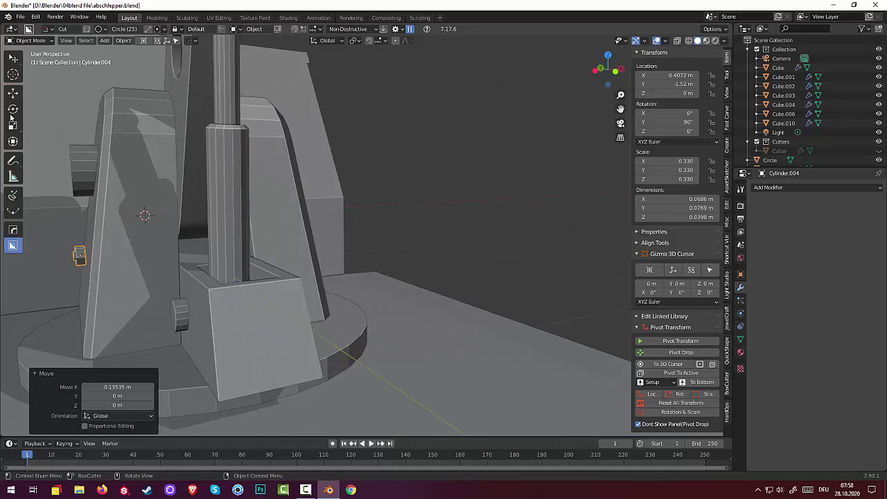
Step: Set the bolt's origin to its geometry
click(124, 40)
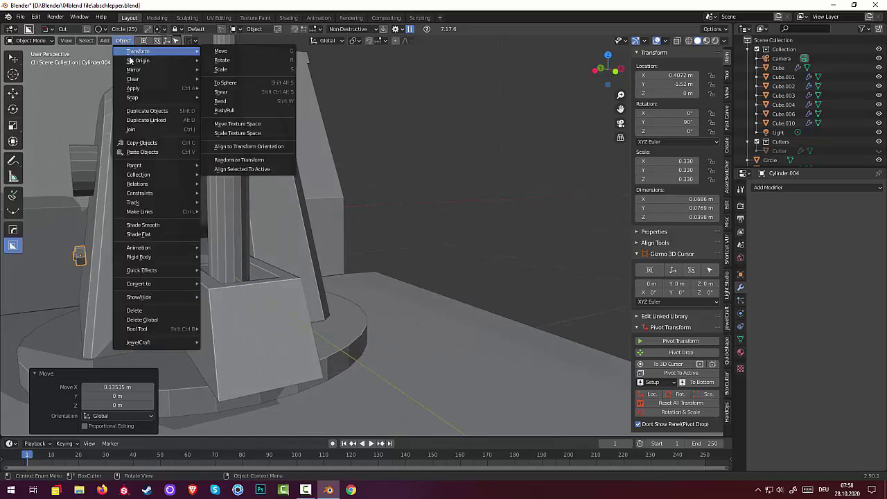
mouse_move(142, 61)
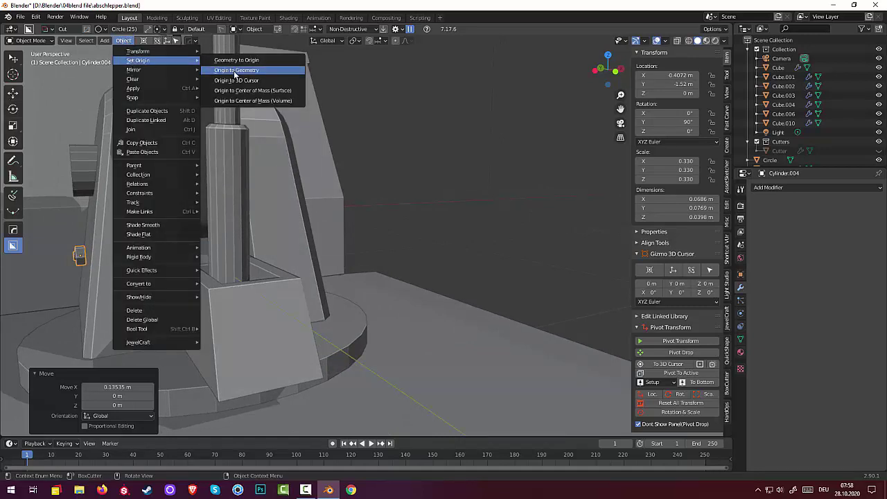
click(229, 70)
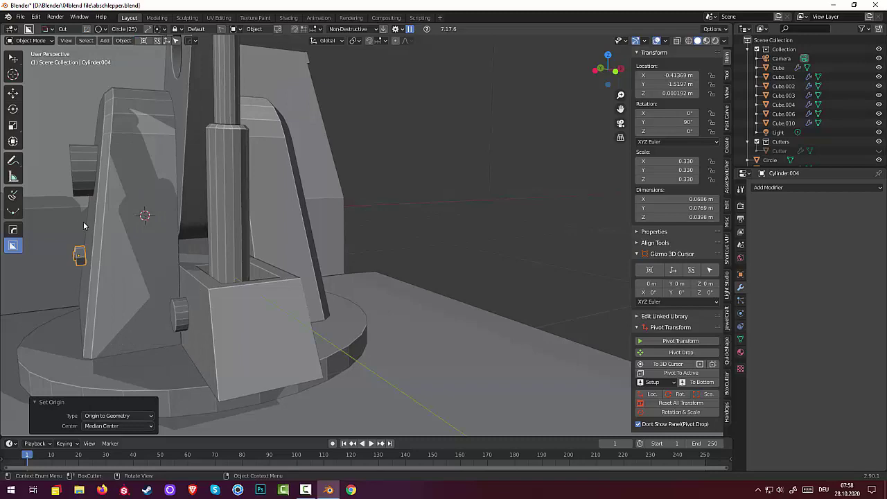
key(r)
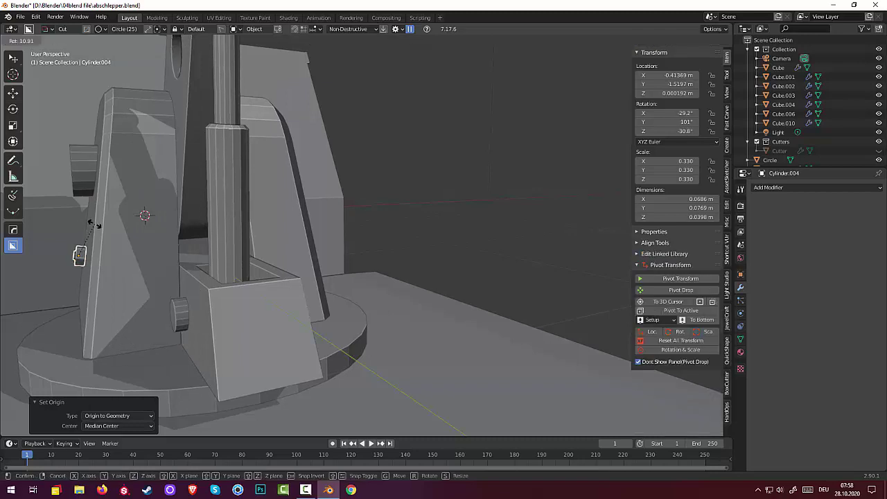
click(94, 222)
key(KP_Decimal)
middle_drag(151, 209, 86, 231)
scroll(157, 221, down, 5)
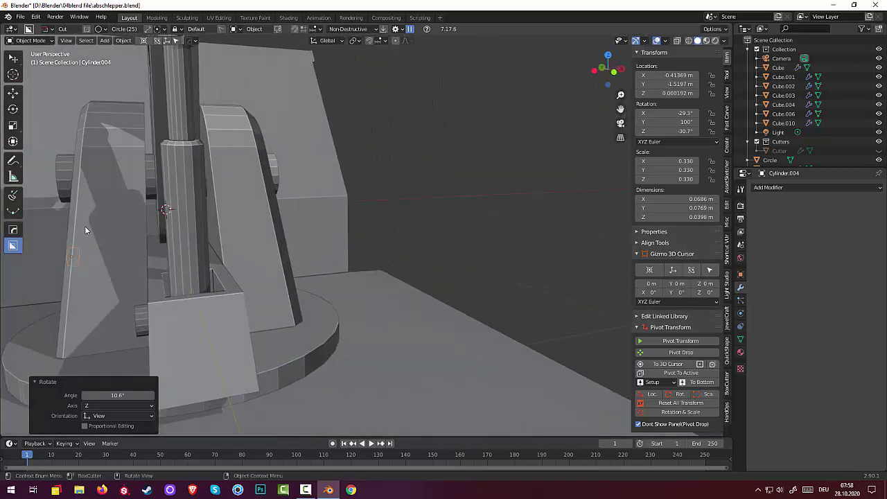
key(ctrl+z)
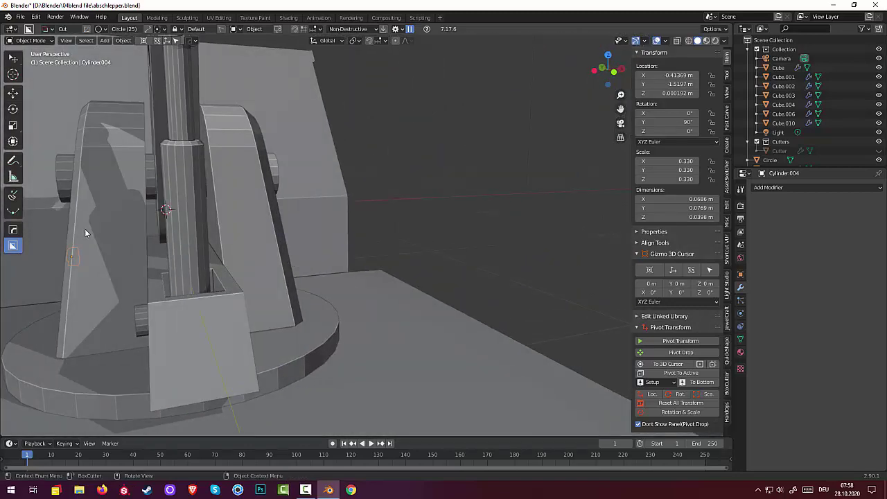
Step: Rotate the bolt about 8.7° in the front view to match the slope of the bracket's side plate
key(KP_3)
key(KP_1)
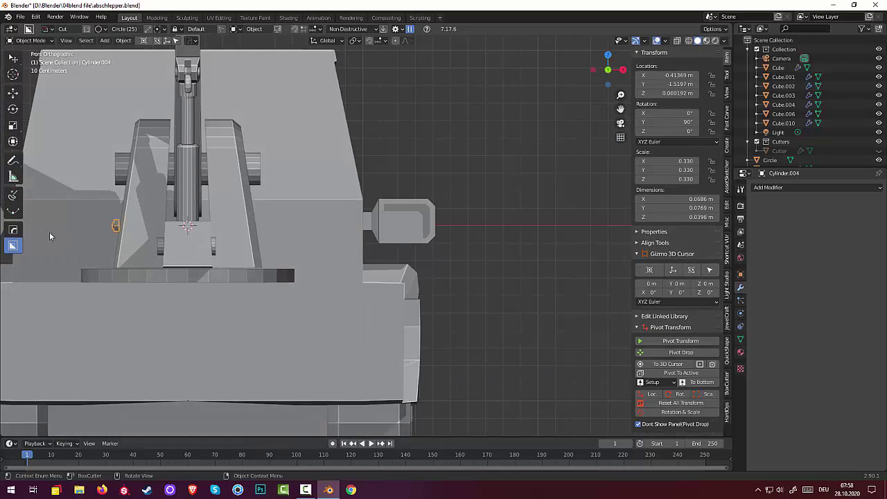
scroll(151, 163, up, 3)
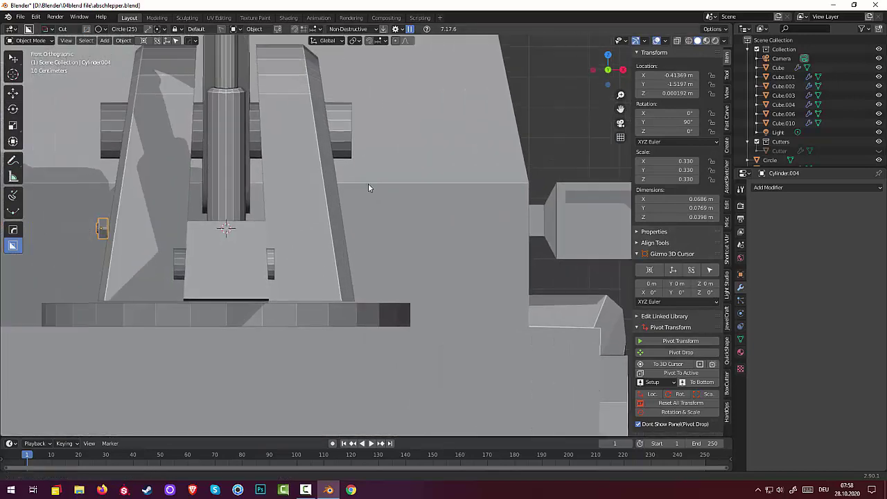
shift+middle_drag(368, 188, 492, 192)
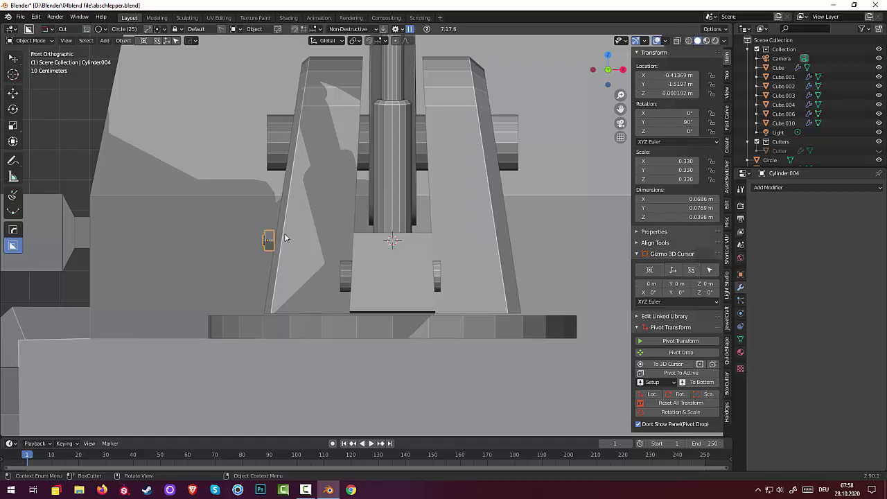
key(r)
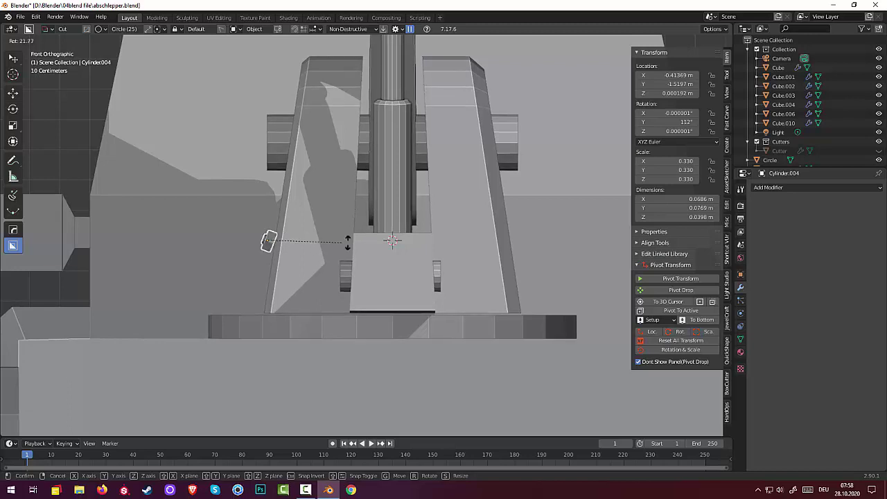
click(384, 230)
middle_drag(383, 229, 474, 261)
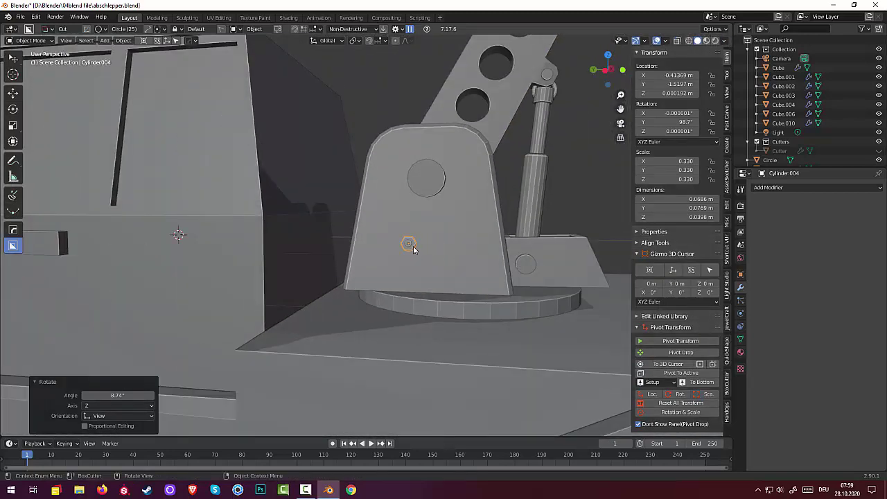
middle_drag(420, 248, 430, 253)
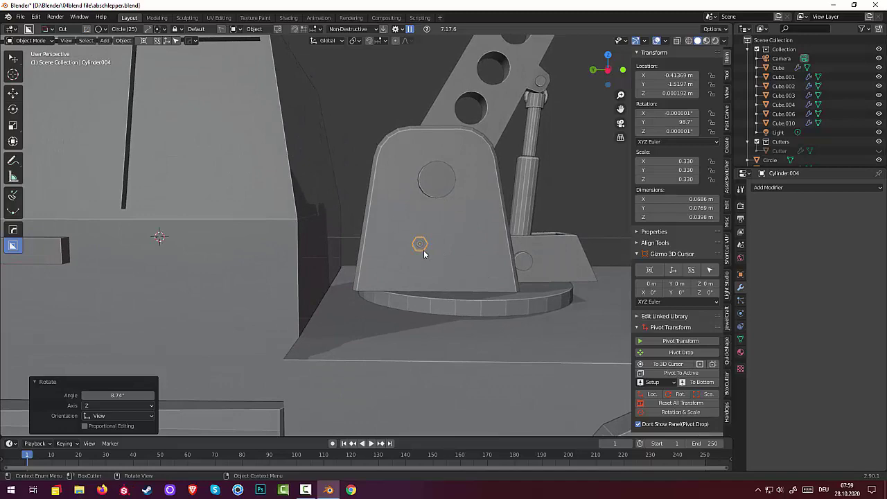
Step: Move the bolt in the left view about 0.20 m along Y and -0.15 m along Z to the plate's lower cab-side corner
key(KP_5)
key(KP_1)
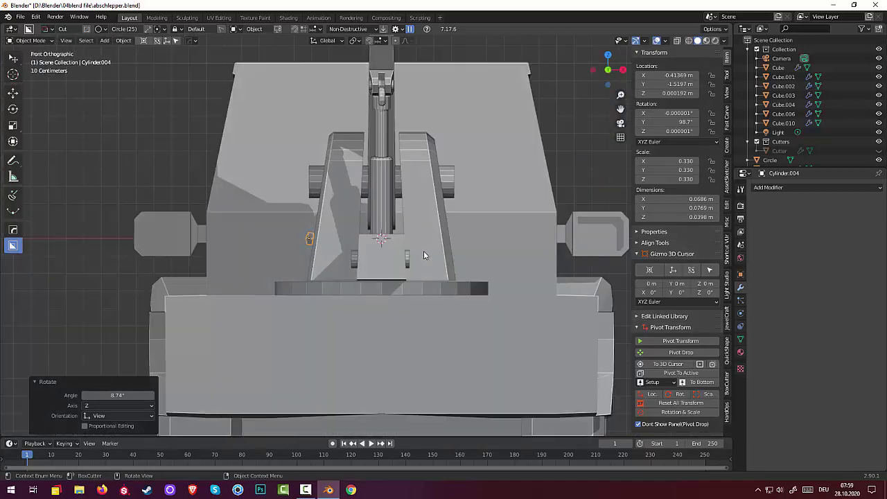
key(KP_3)
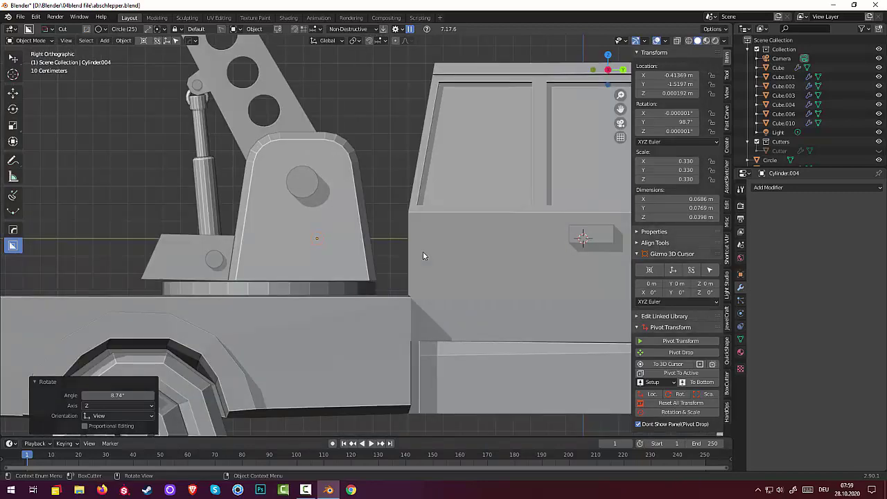
key(ctrl+KP_3)
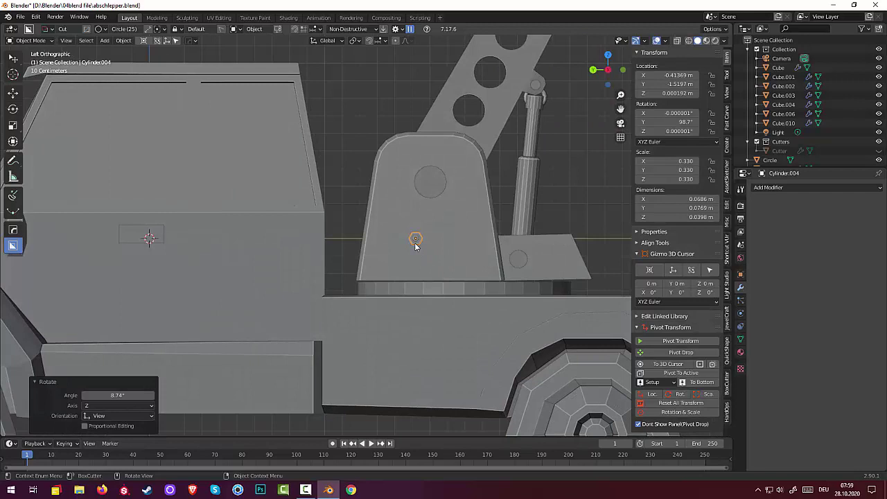
key(g)
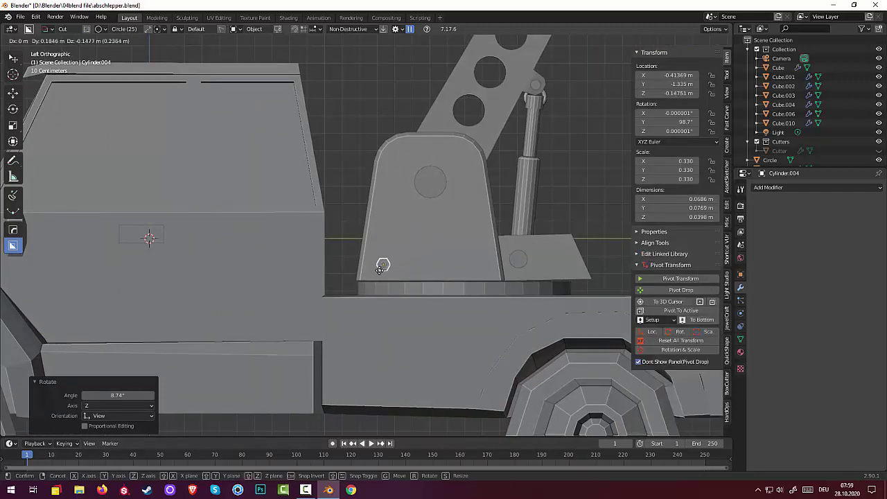
click(380, 269)
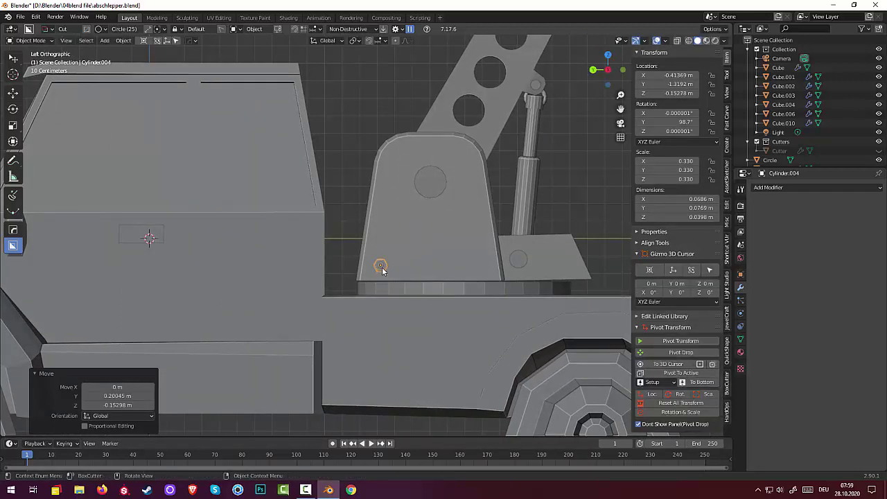
Step: Duplicate the bolt to the side plate's other lower corner and both upper corners, keeping each pair level
key(shift+d)
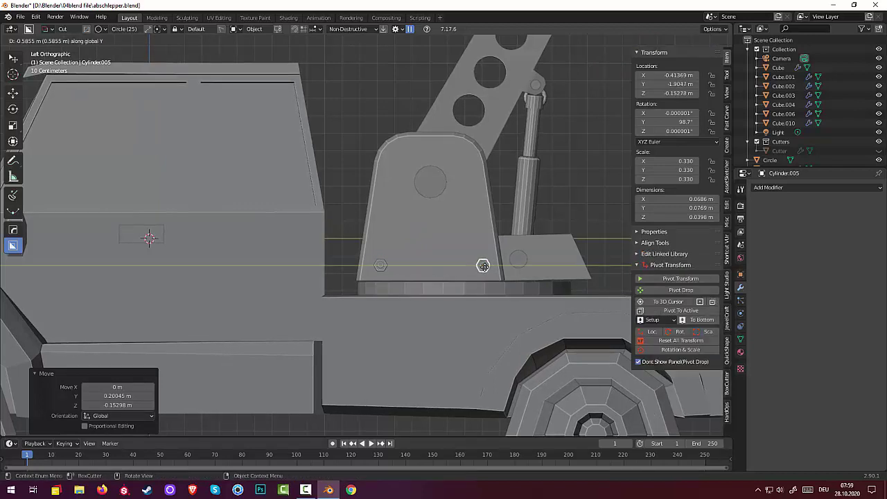
click(483, 267)
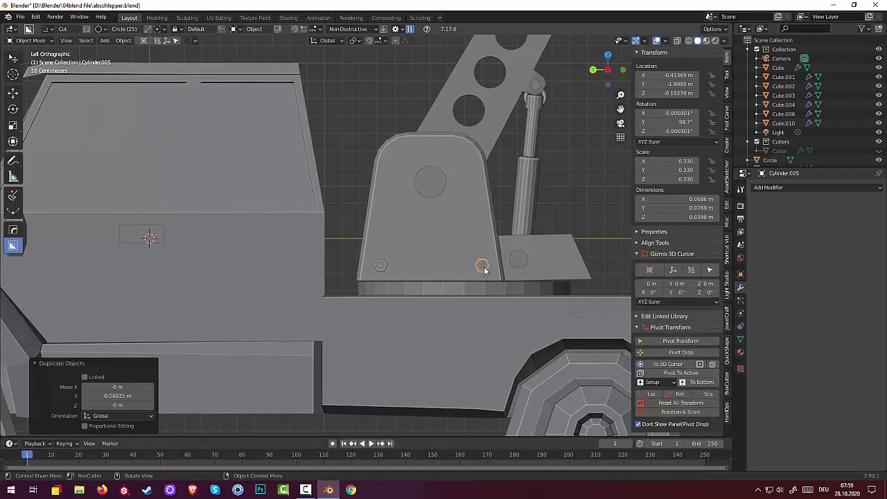
key(shift+d)
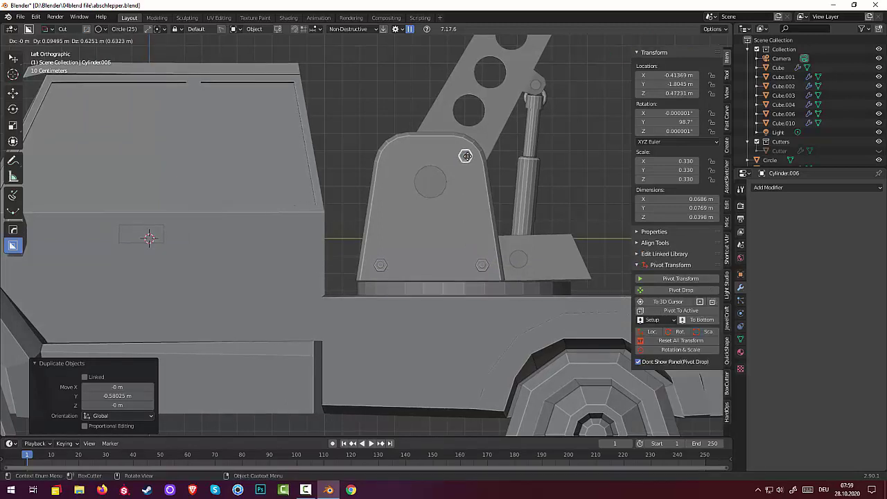
click(466, 155)
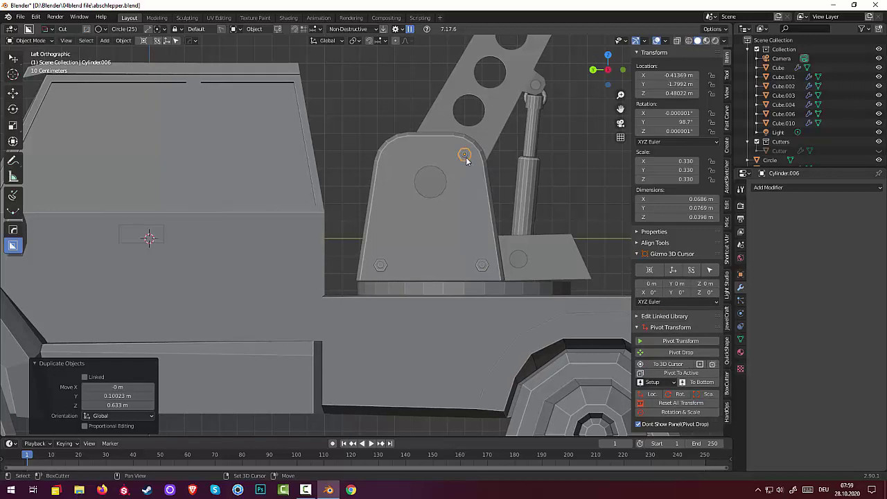
key(shift+s)
key(shift+d)
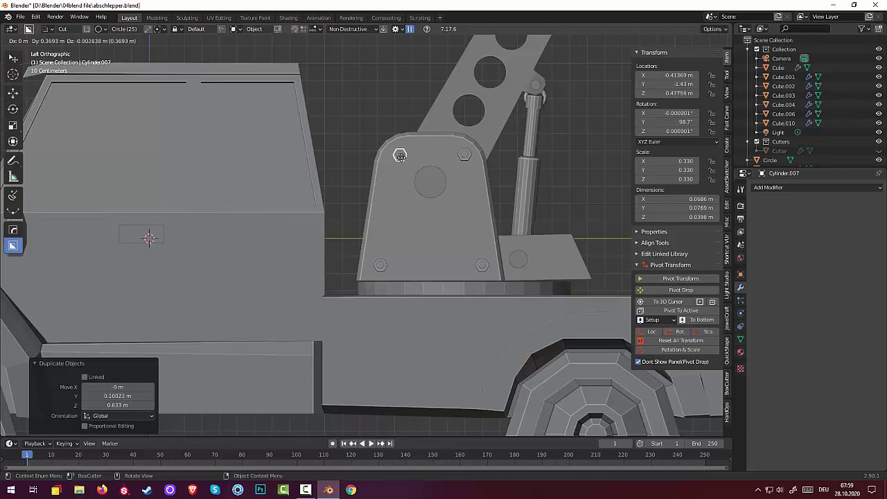
click(400, 156)
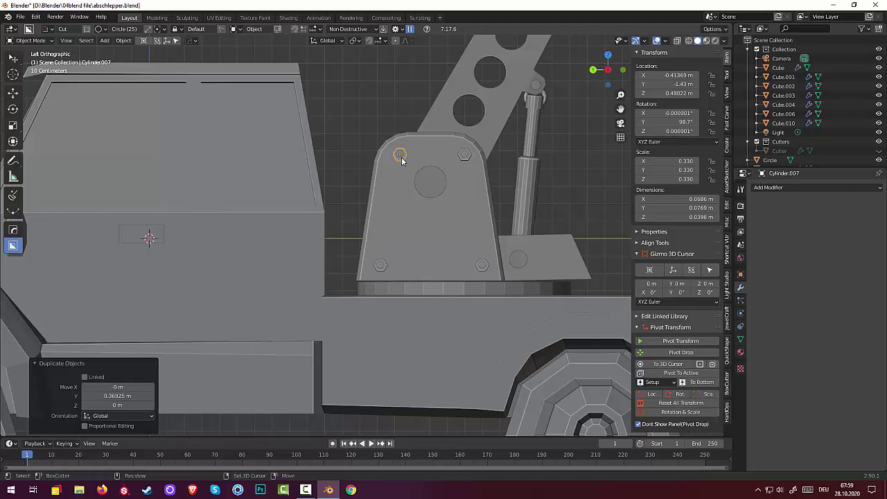
Step: Duplicate the bolt twice onto the hydraulic cylinder's base box, near its upper and lower rear corners
key(shift+d)
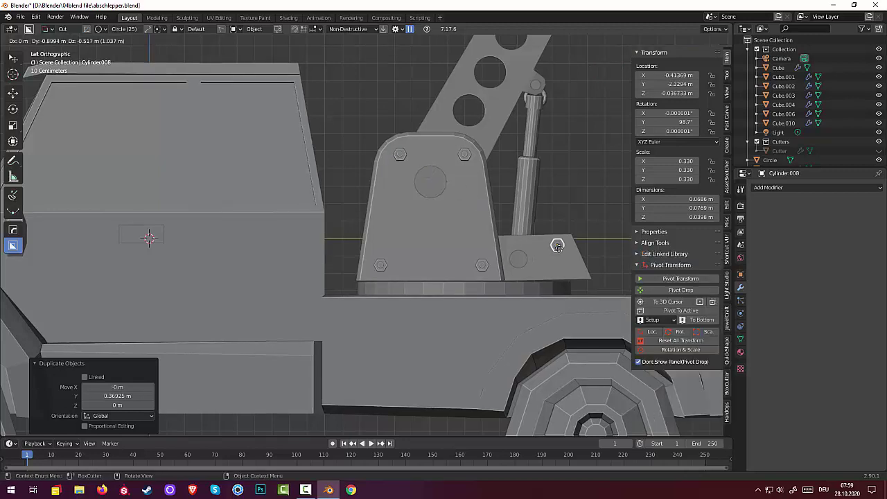
click(557, 249)
key(shift)
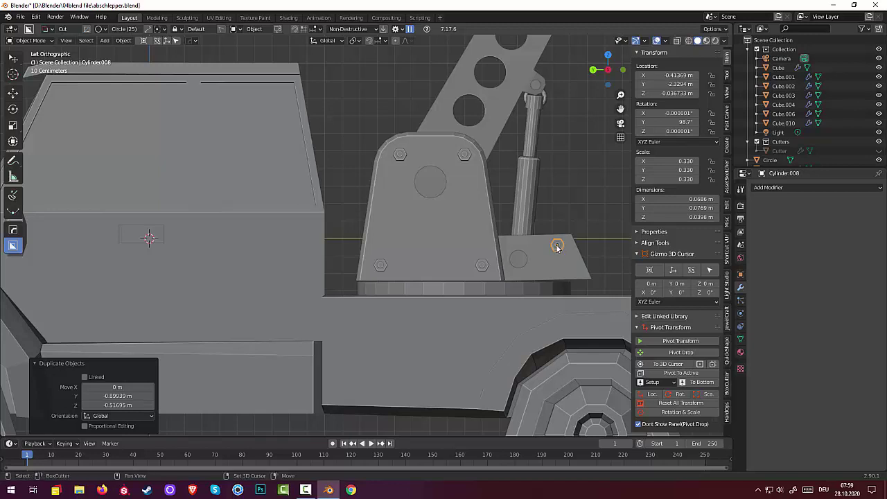
key(shift+d)
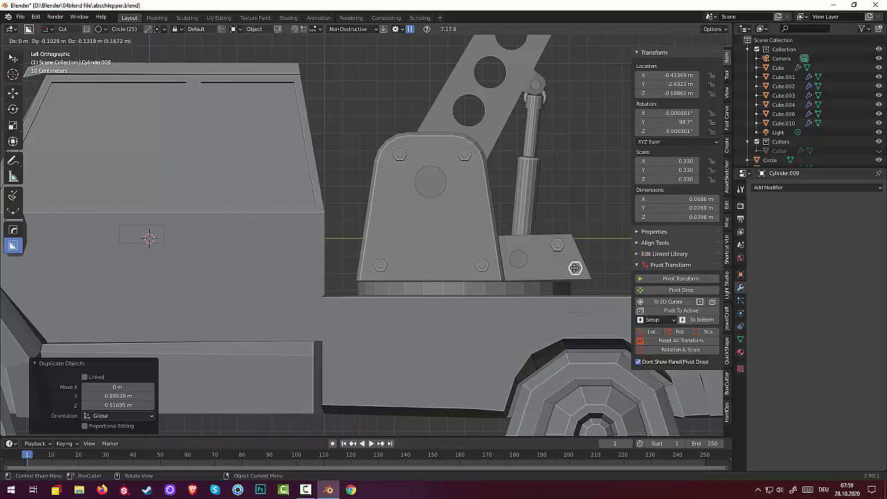
click(574, 268)
click(483, 267)
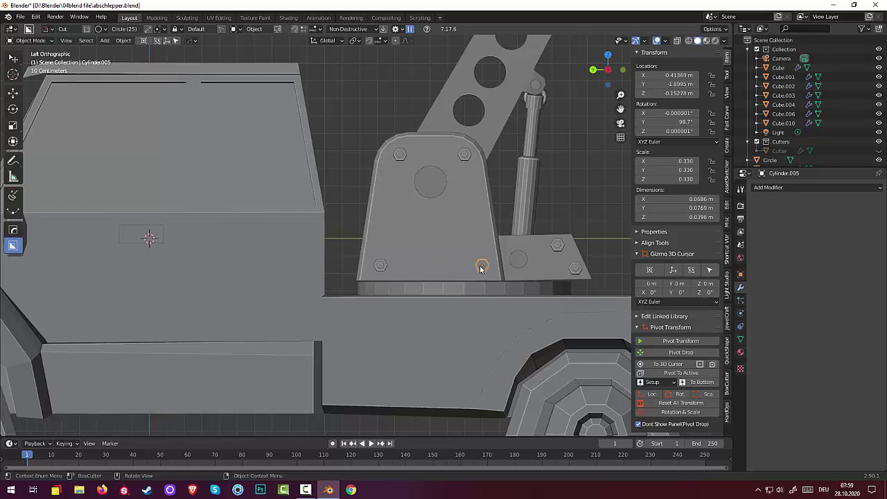
shift+click(381, 268)
shift+click(400, 154)
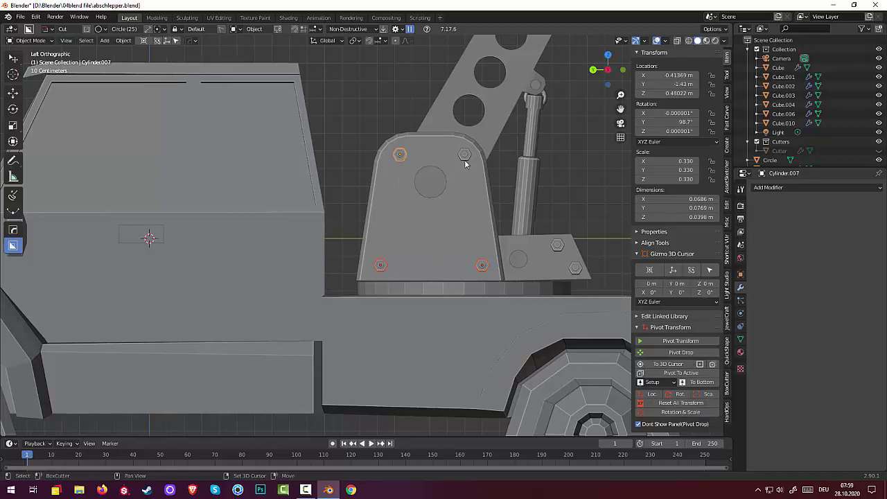
shift+click(464, 154)
middle_drag(464, 154, 417, 201)
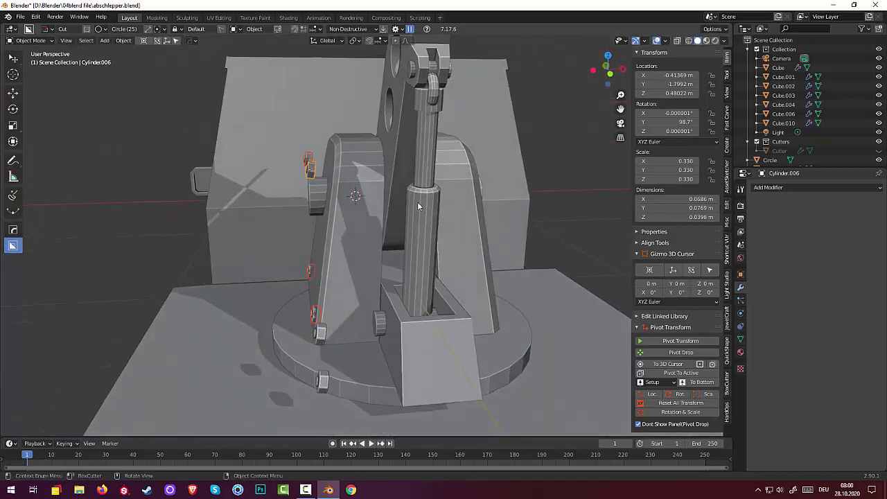
Step: Move the side plate's two upper bolts about 0.08 m along X against the plate and nudge them about 0.02 m along Y toward the cab
click(310, 164)
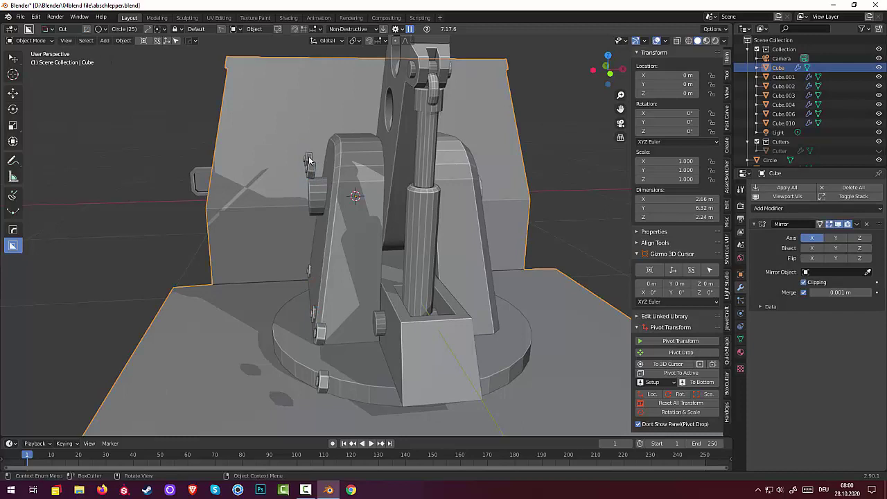
click(309, 164)
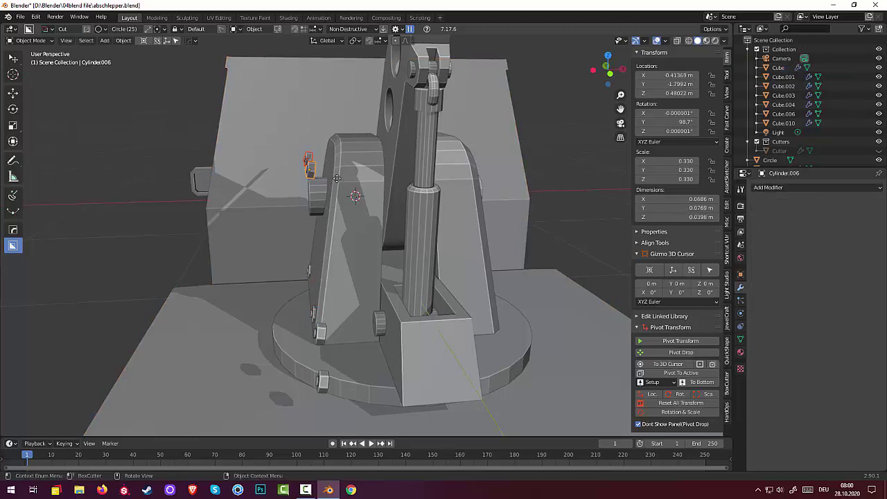
key(g)
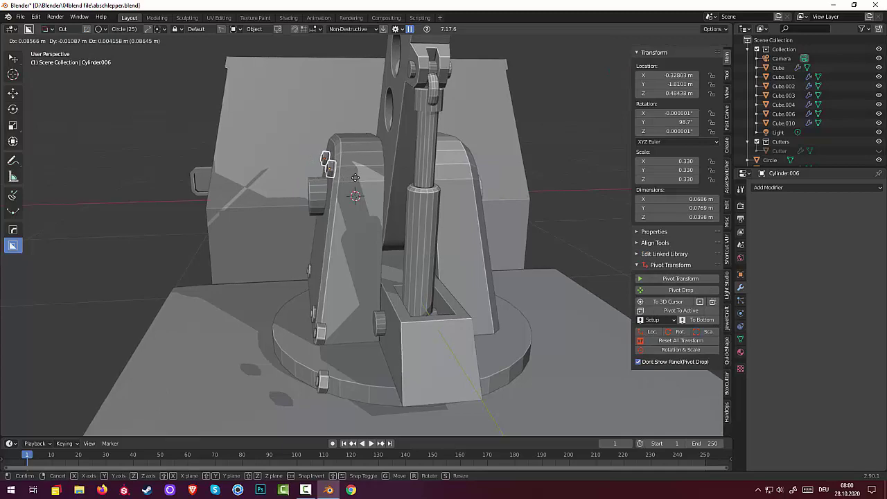
click(354, 178)
middle_drag(355, 178, 458, 174)
scroll(416, 182, up, 5)
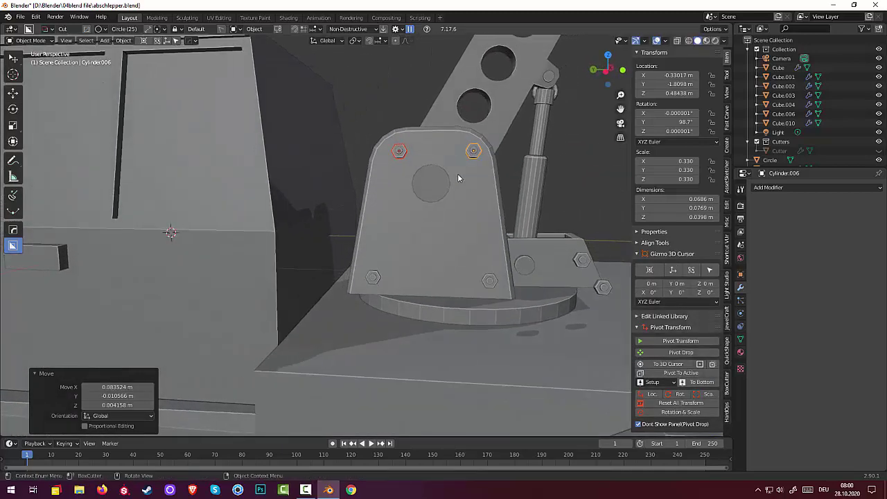
key(g)
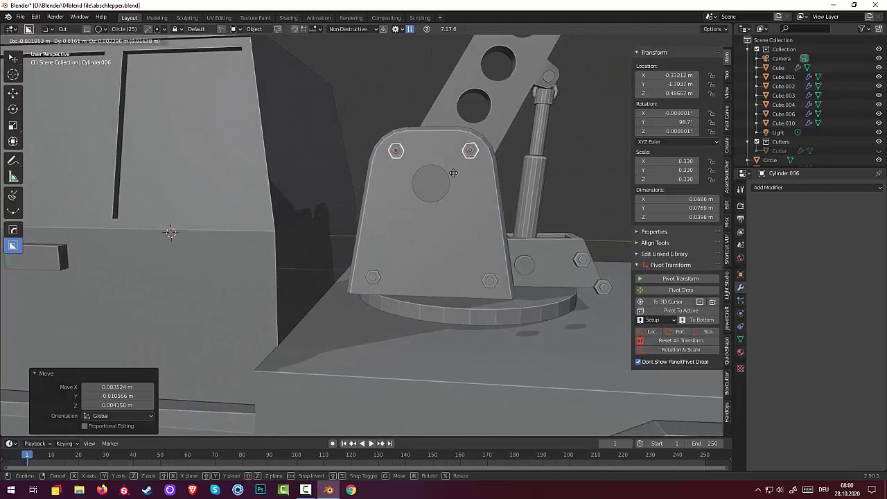
click(454, 176)
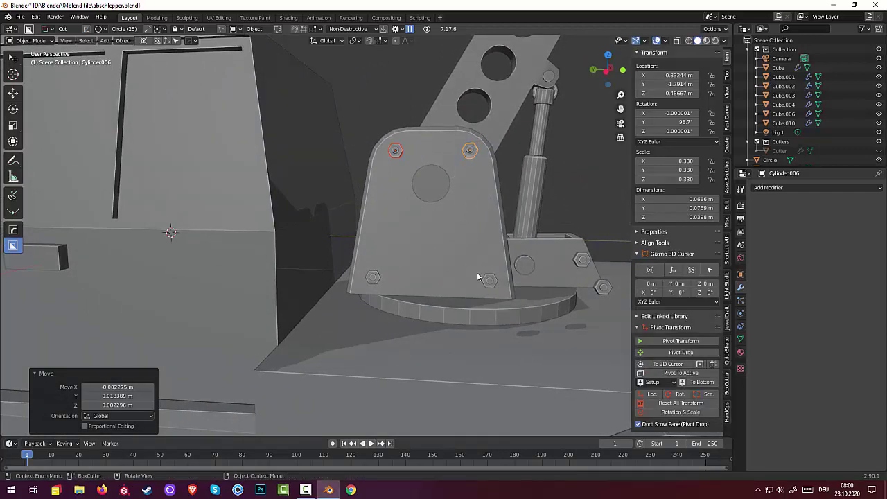
Step: Shift the side plate's two lower bolts about -0.007 m along X and 0.006 m along Y so they sit flush
click(489, 280)
shift+click(373, 277)
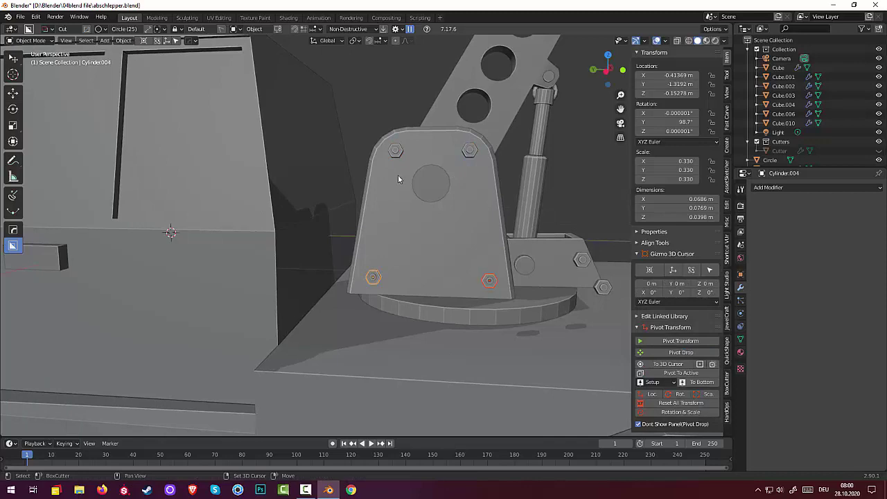
shift+click(395, 151)
shift+click(469, 150)
middle_drag(469, 150, 480, 234)
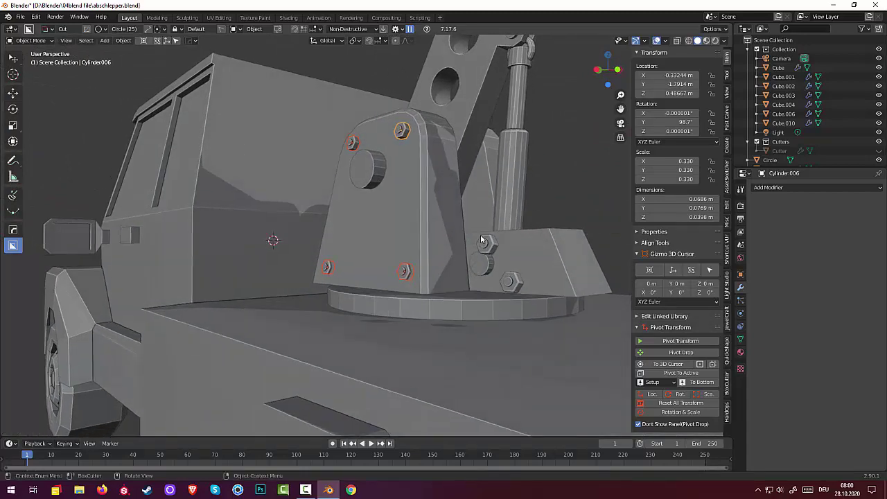
click(406, 274)
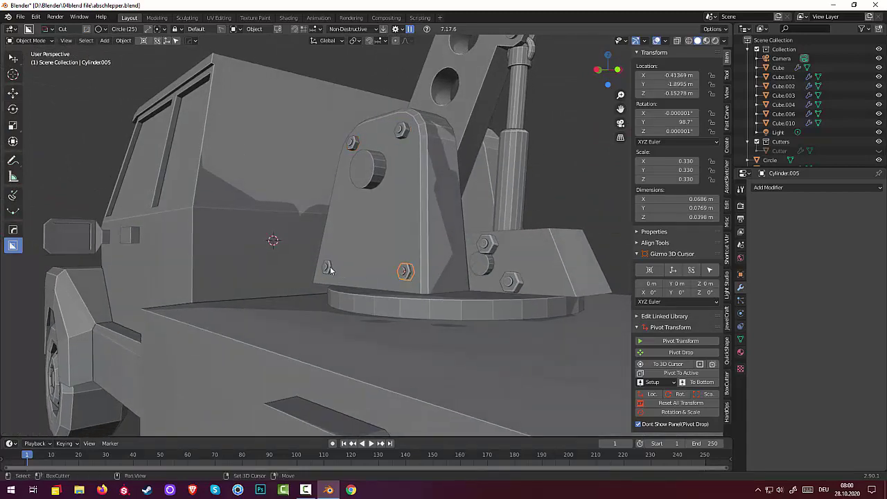
shift+click(330, 266)
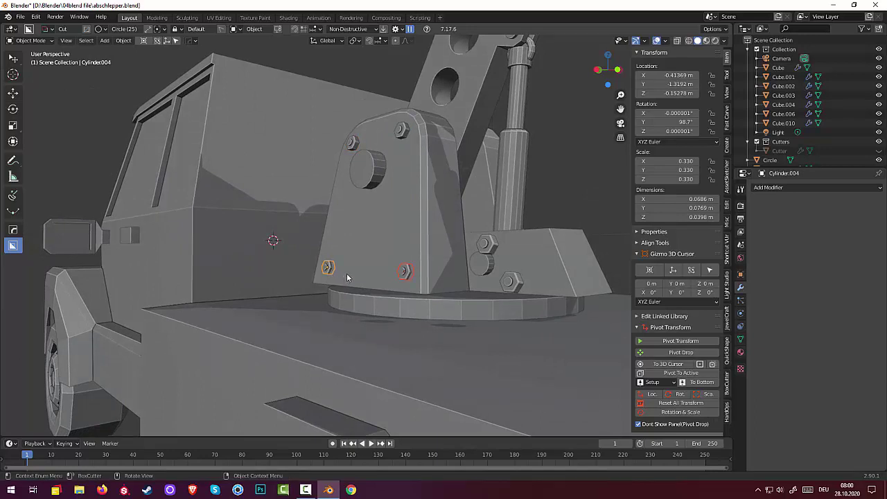
key(g)
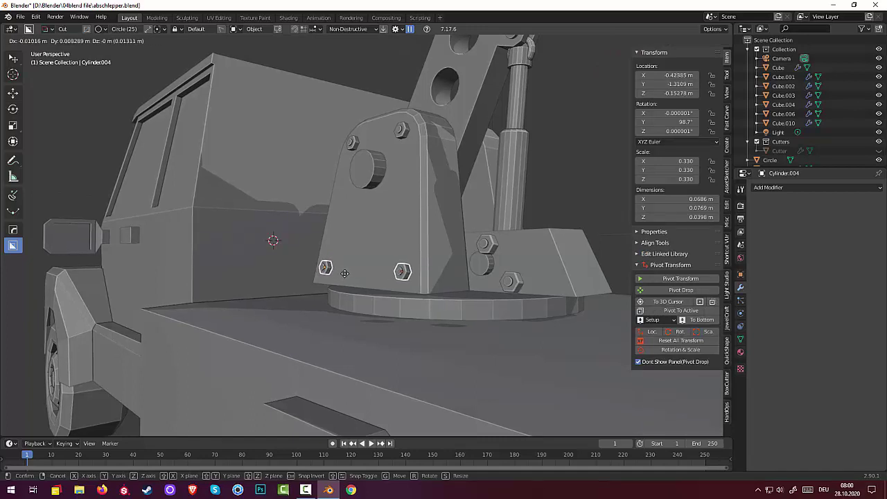
click(345, 273)
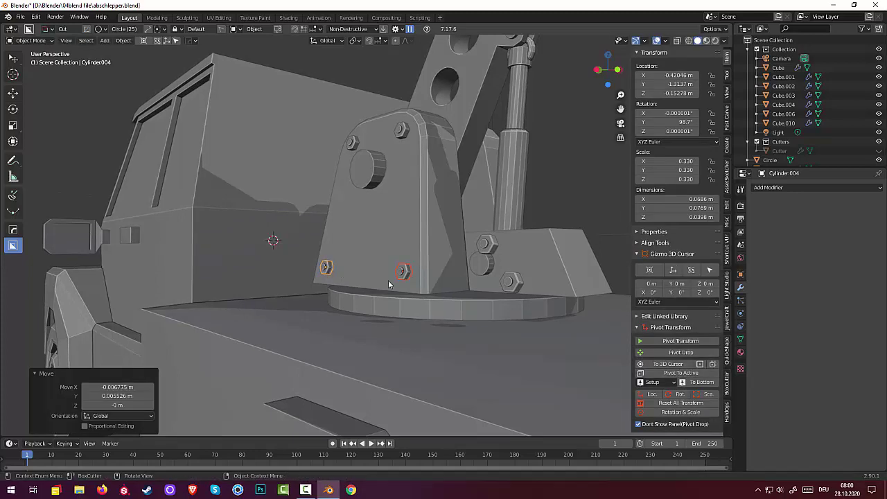
Step: Join the side plate's four corner bolts into a single object
middle_drag(391, 284, 358, 277)
shift+click(345, 143)
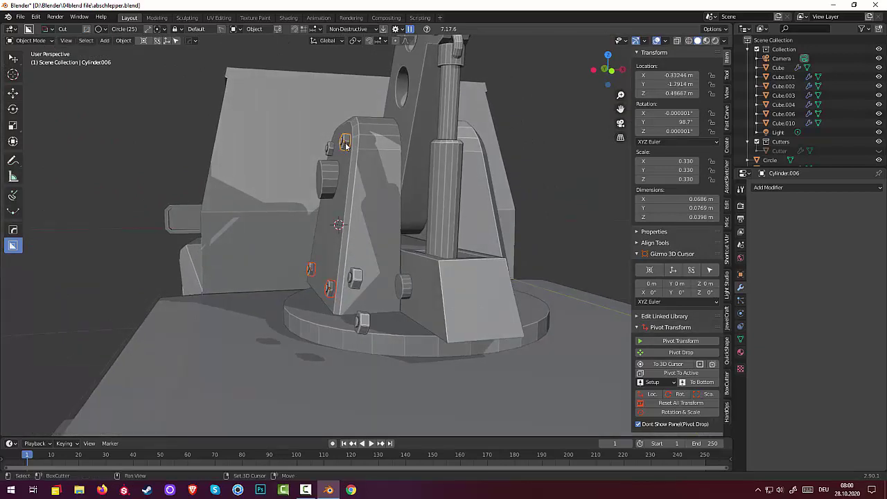
key(shift+d)
click(312, 155)
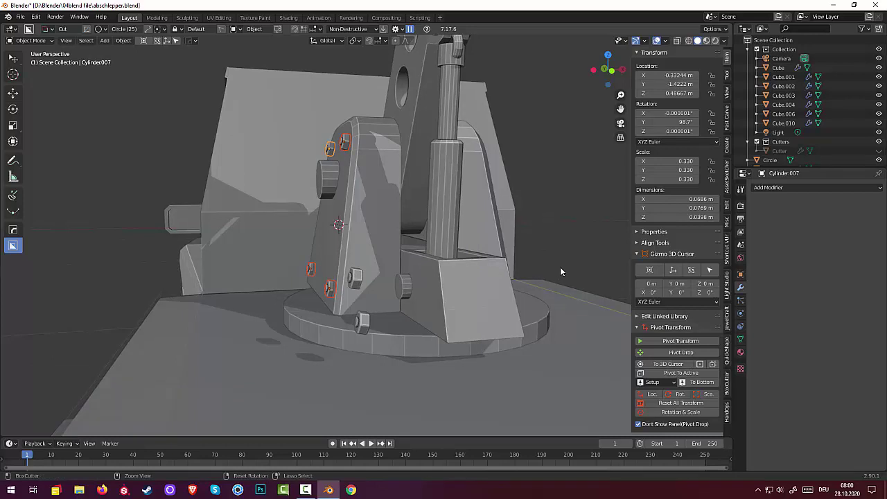
key(ctrl+j)
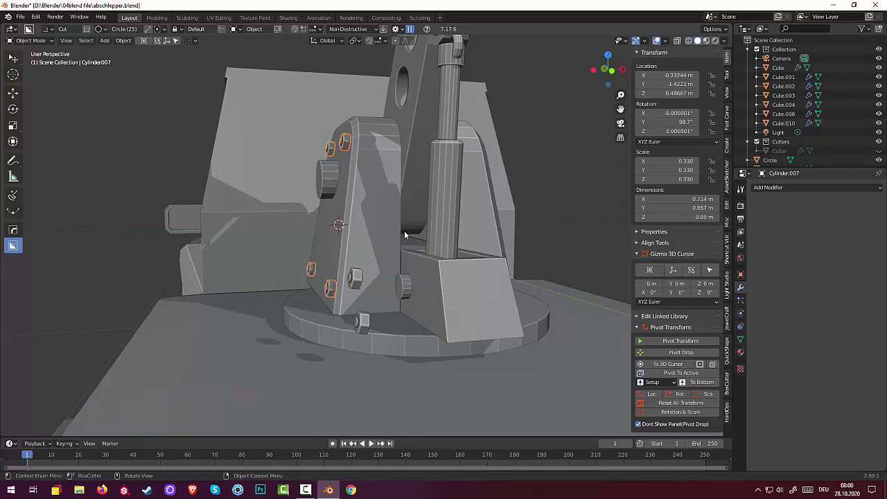
Step: Set a new origin for the joined side-plate bolts
click(123, 40)
mouse_move(139, 61)
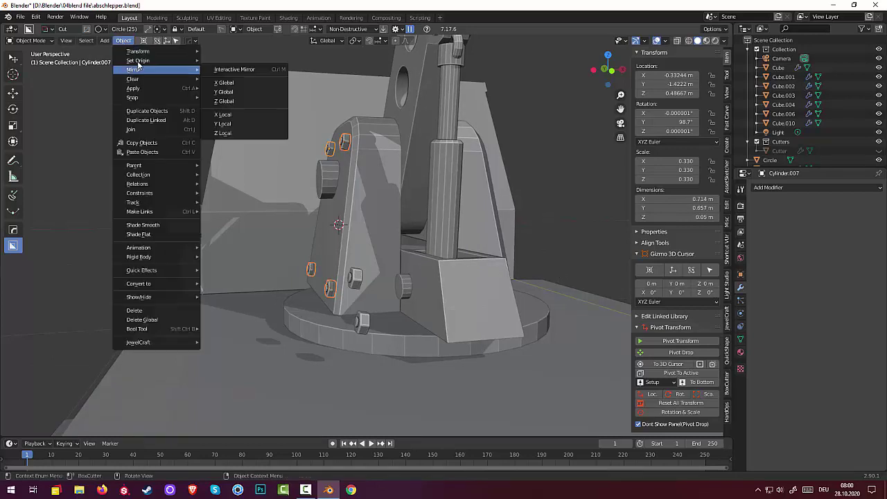